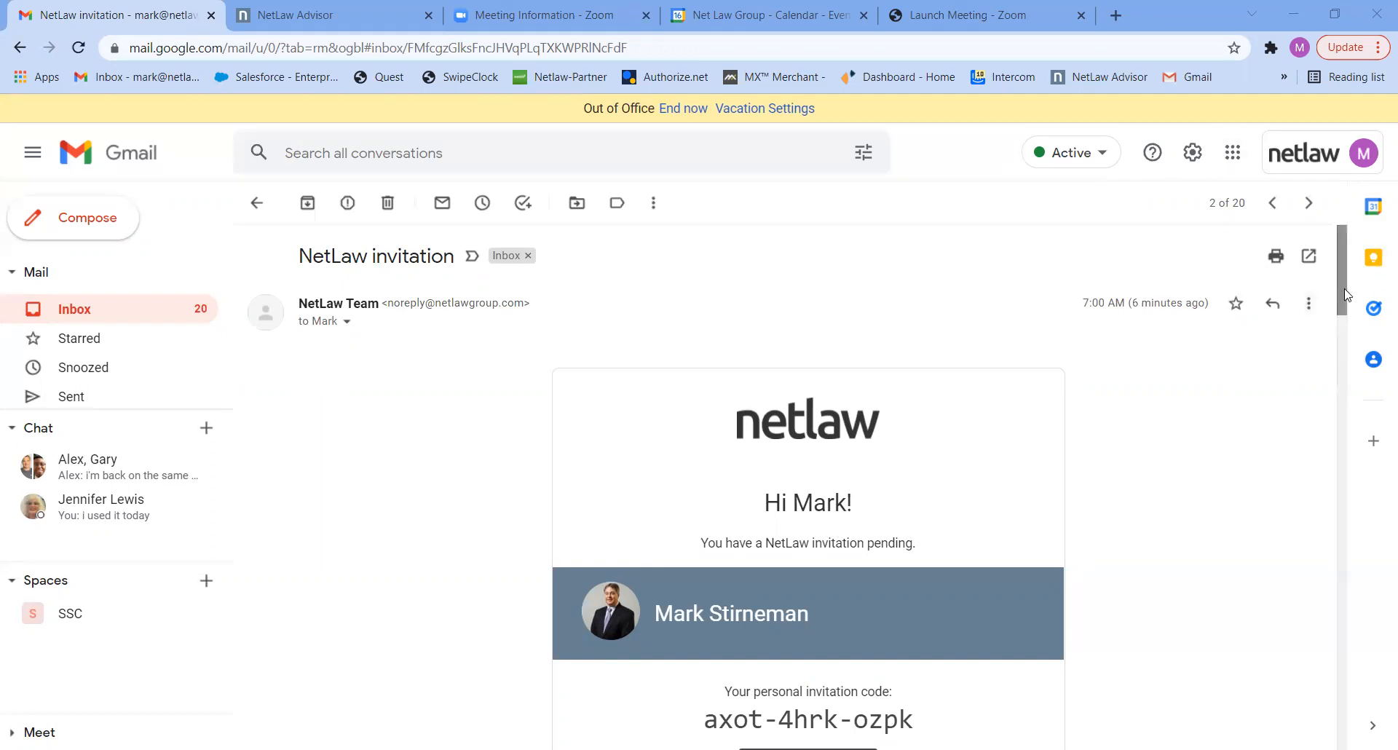
- Copy the personal invitation code from the NetLaw invitation email and open its redemption page
{"action": "left_click_drag", "start_coordinate": [1347, 295], "coordinate": [1347, 343]}
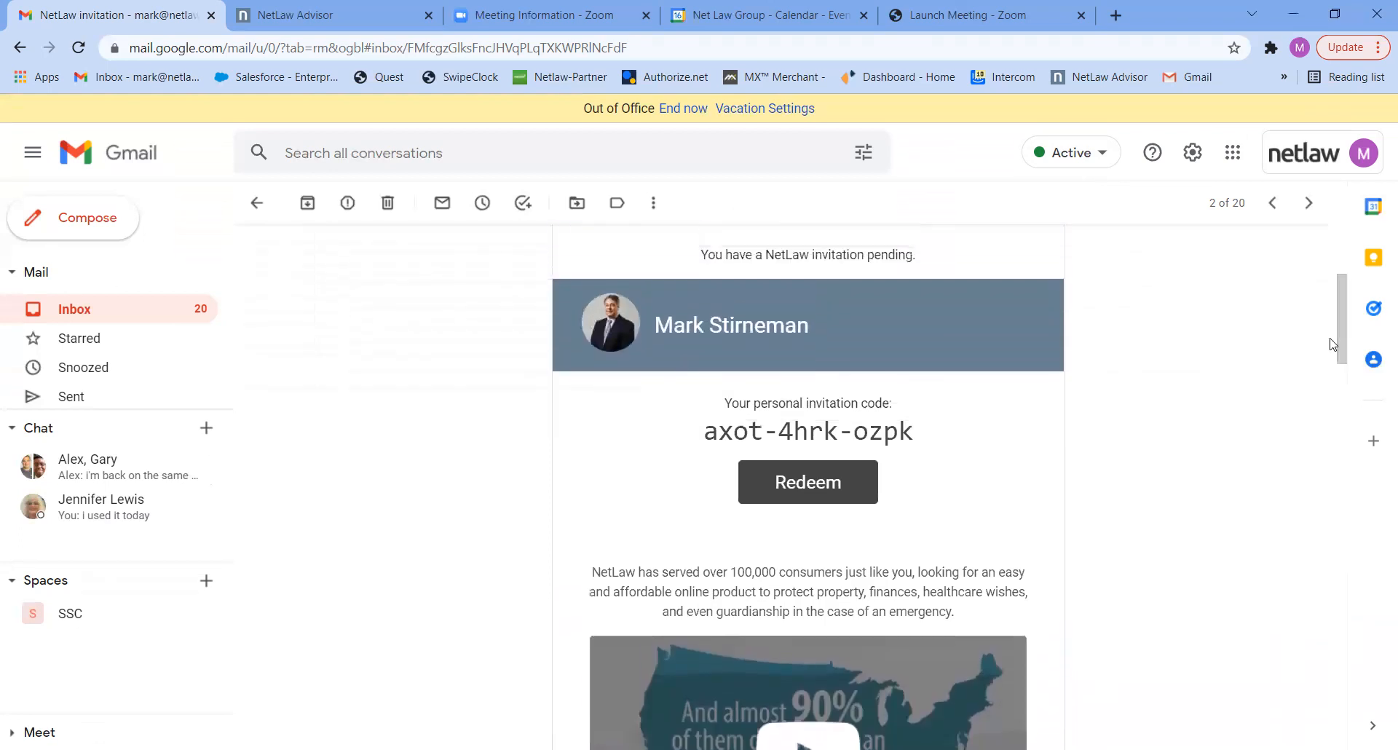
{"action": "left_click_drag", "start_coordinate": [930, 435], "coordinate": [705, 430]}
{"action": "key", "text": "ctrl+c"}
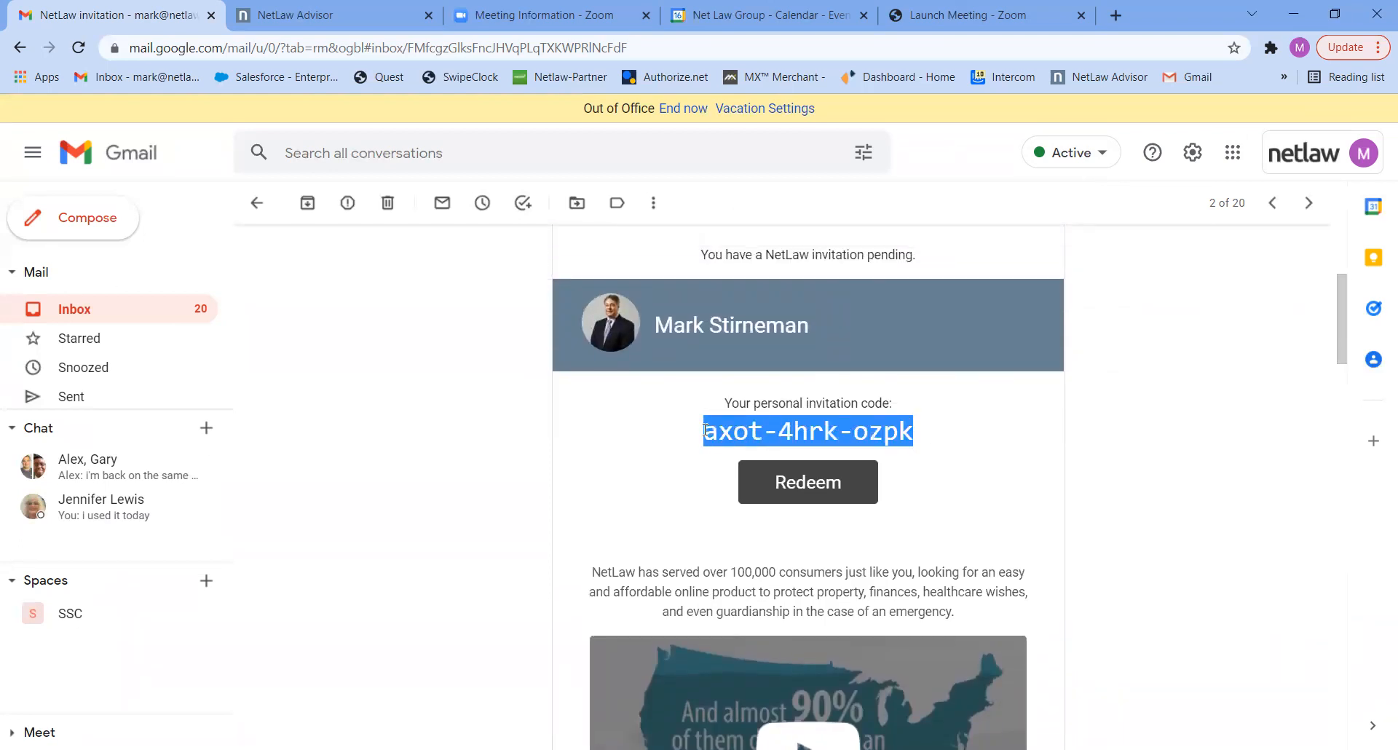
{"action": "left_click", "coordinate": [817, 488]}
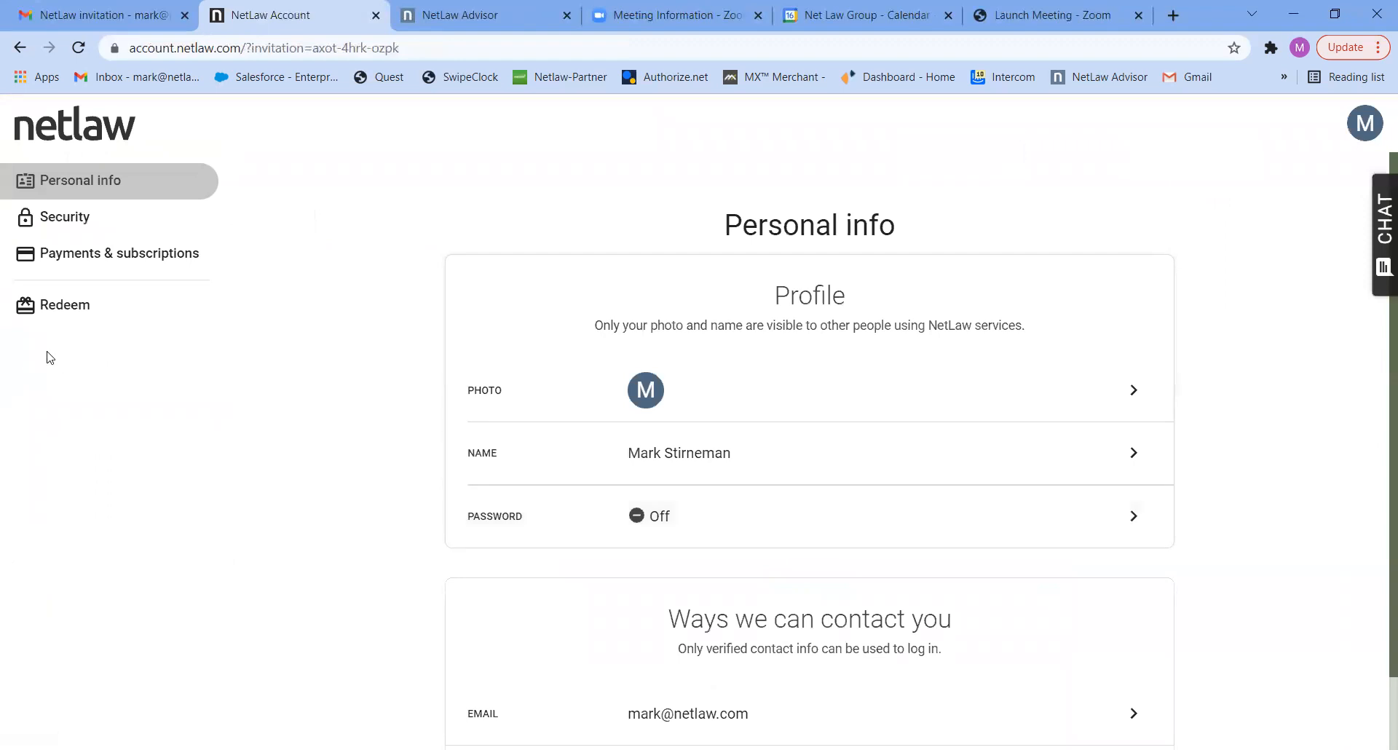
- Redeem the copied invitation code in the NetLaw account
{"action": "left_click", "coordinate": [65, 315]}
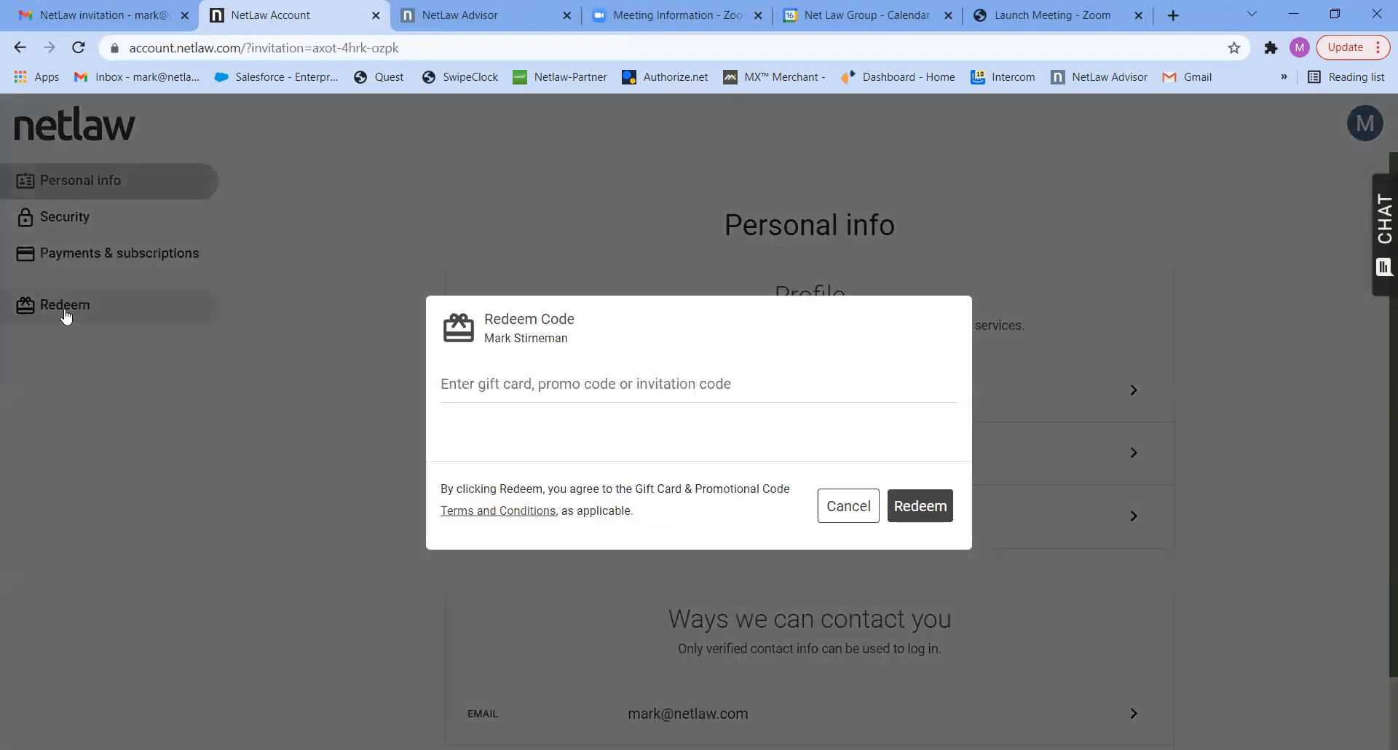
{"action": "left_click", "coordinate": [485, 375]}
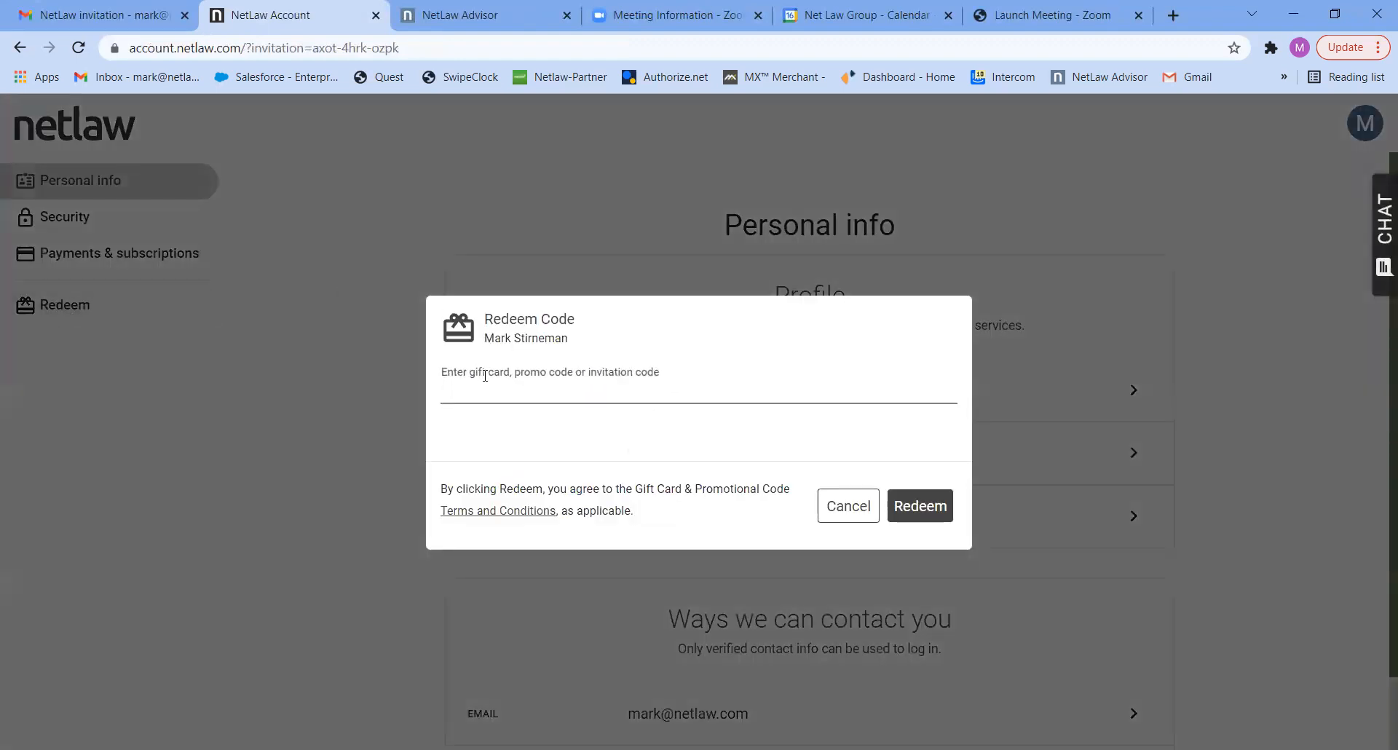
{"action": "key", "text": "ctrl+v"}
{"action": "left_click", "coordinate": [930, 502]}
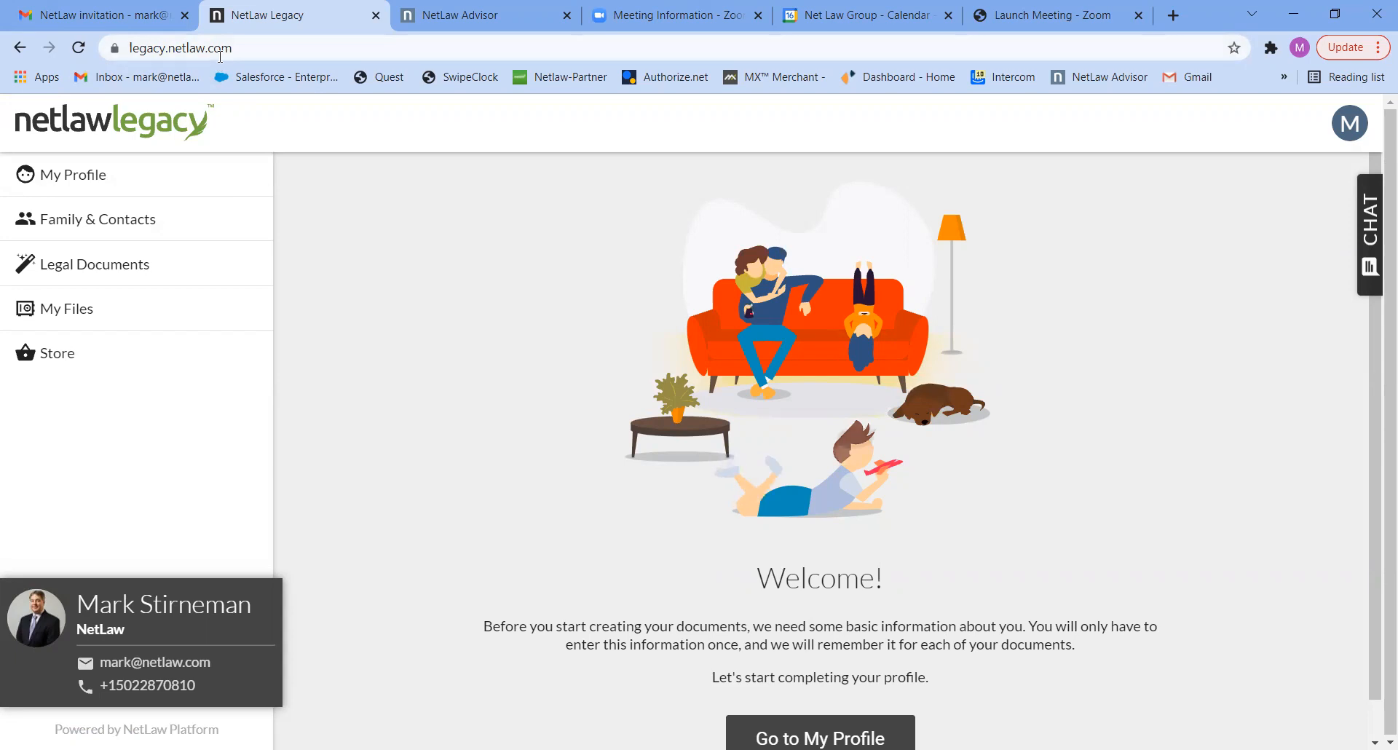
- Open the account holder's own profile and fill in the full legal name, including the middle name
{"action": "left_click", "coordinate": [71, 182]}
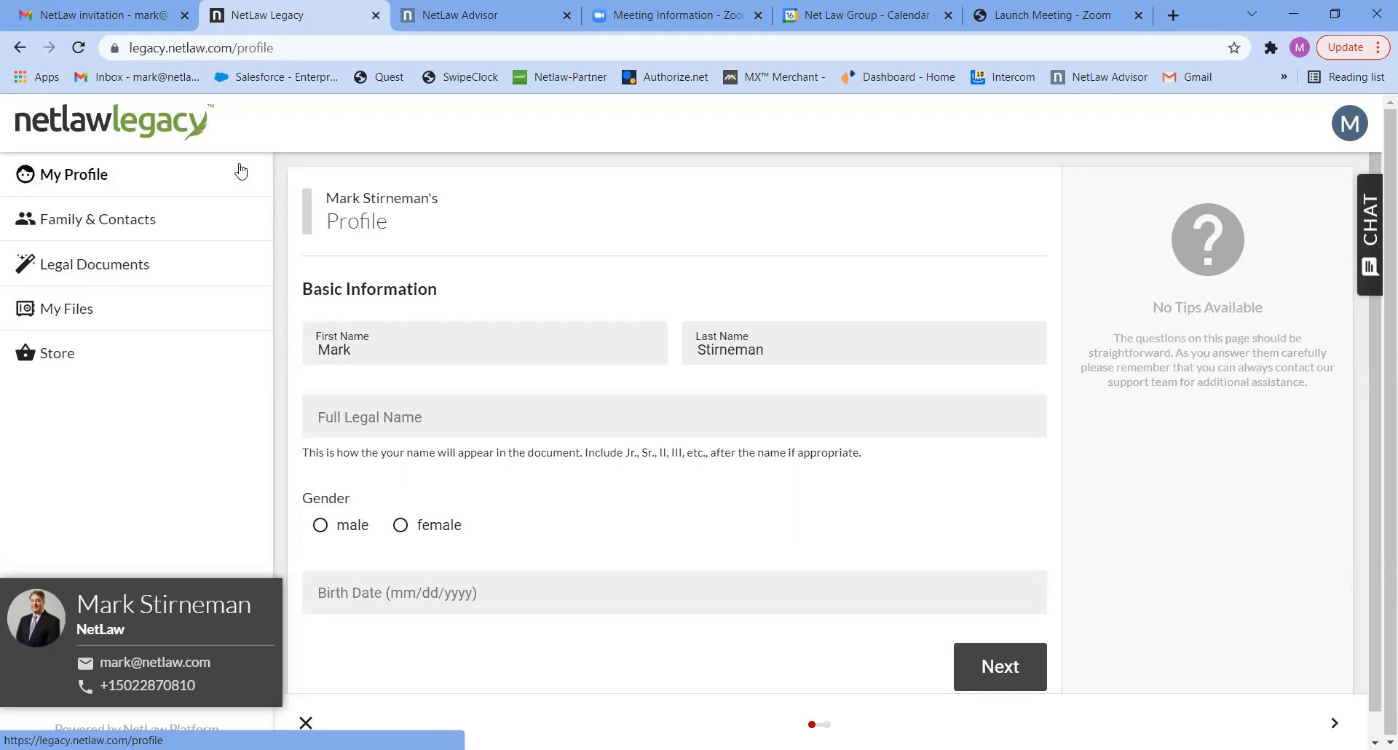
{"action": "left_click", "coordinate": [358, 413]}
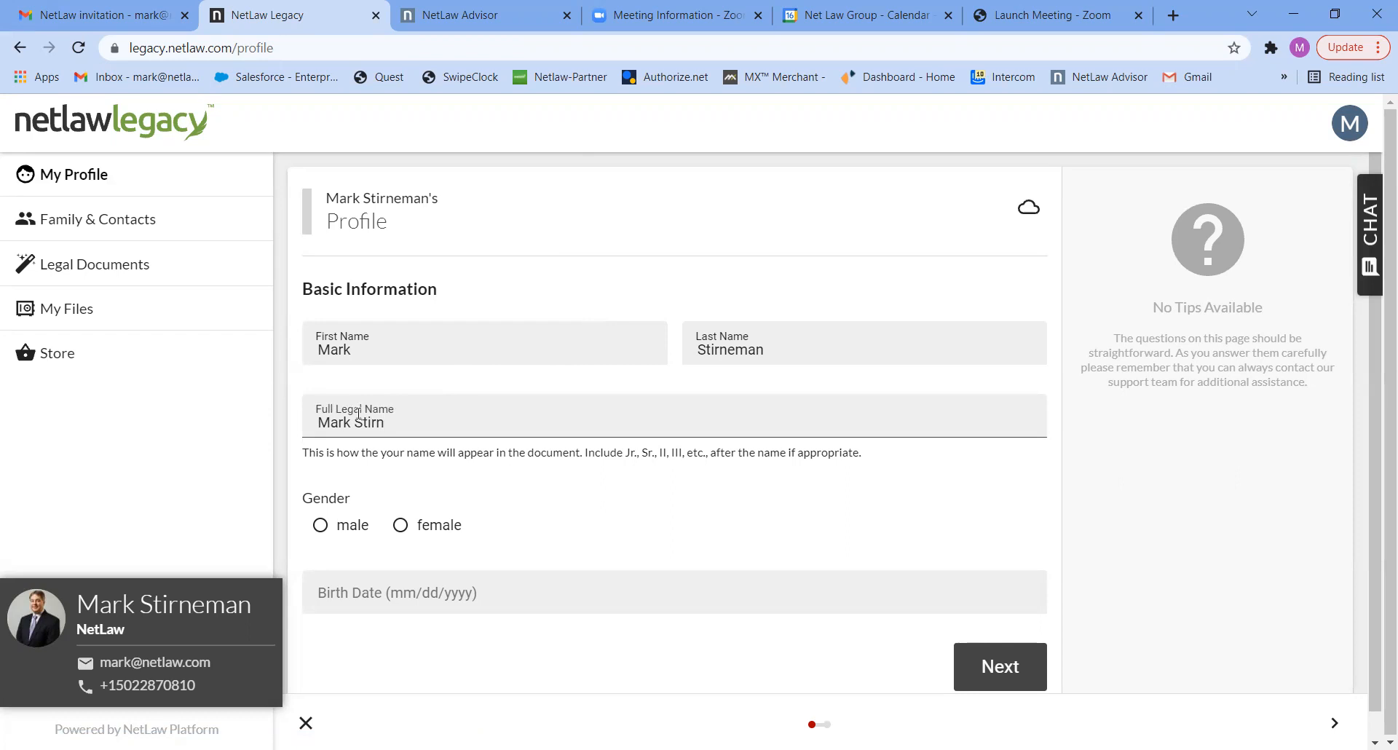
- Set the profile's gender to male, enter the birth date and continue to the address section
{"action": "left_click", "coordinate": [347, 525]}
{"action": "left_click", "coordinate": [348, 591]}
{"action": "type", "text": "01/01/"}
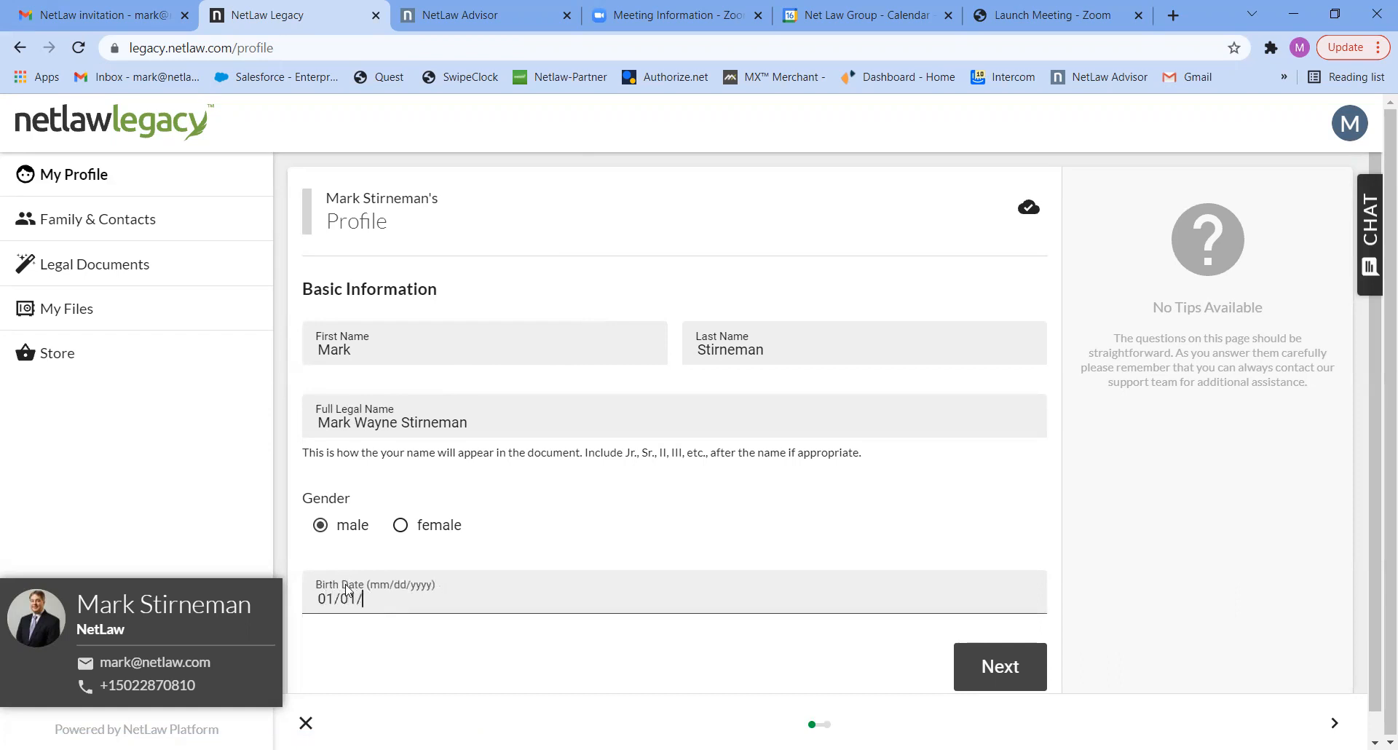
{"action": "type", "text": "1970"}
{"action": "left_click", "coordinate": [1011, 673]}
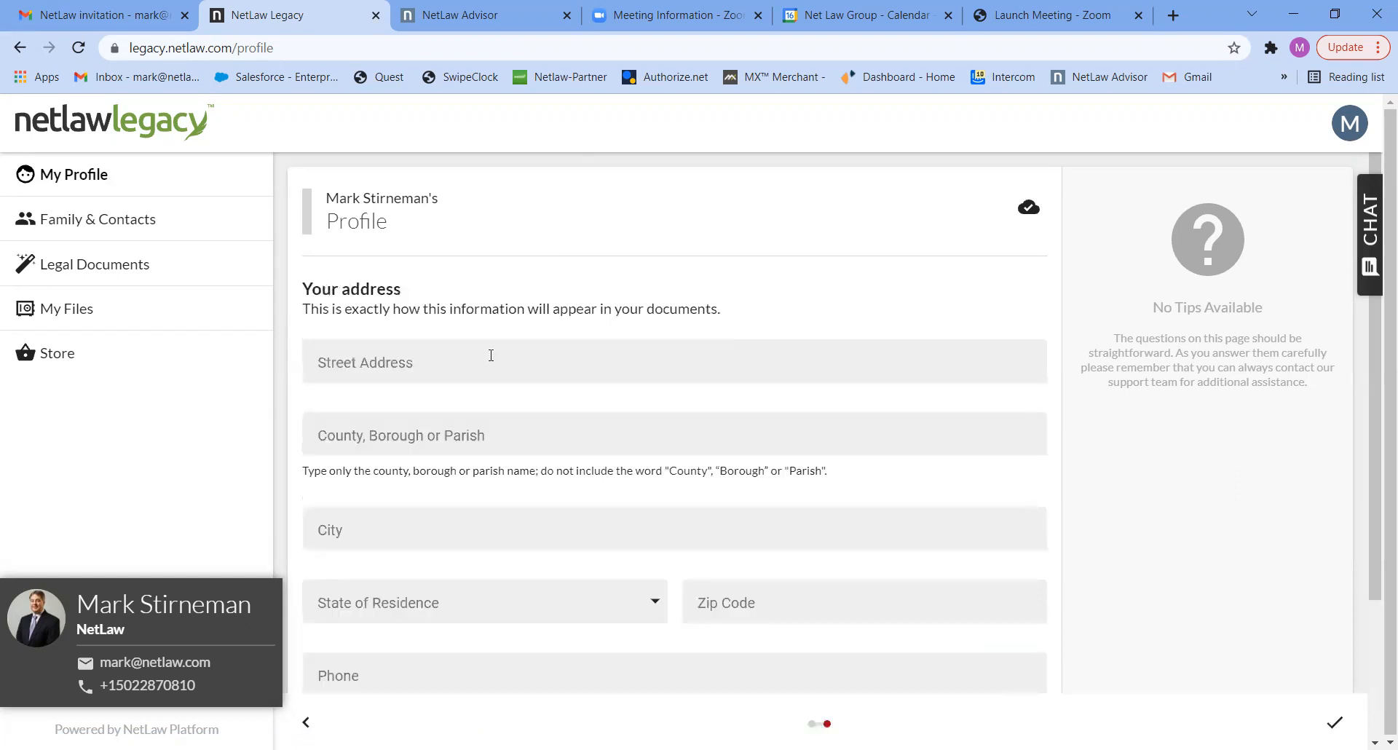
- Fill in the street address and the county of the account holder's address
{"action": "left_click", "coordinate": [366, 367]}
{"action": "type", "text": "100"}
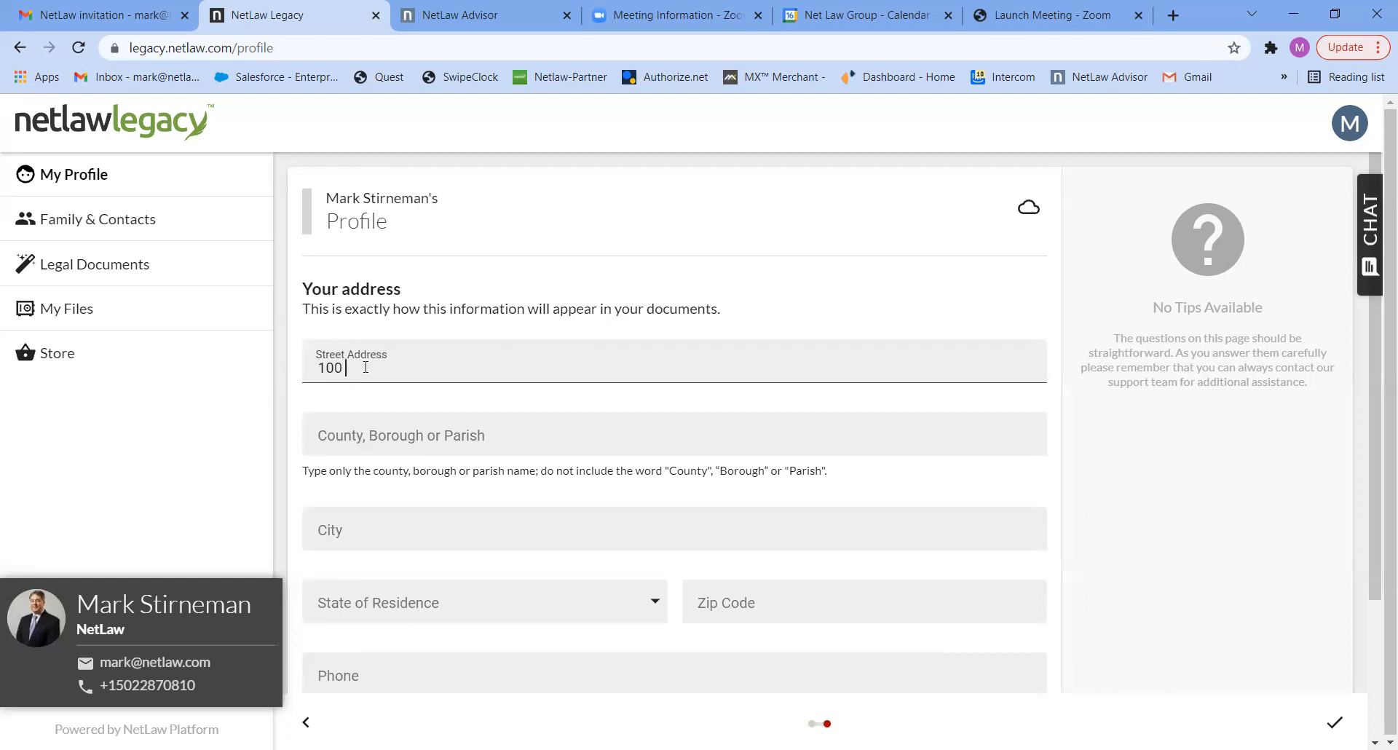
{"action": "type", "text": " Main St"}
{"action": "left_click", "coordinate": [348, 440]}
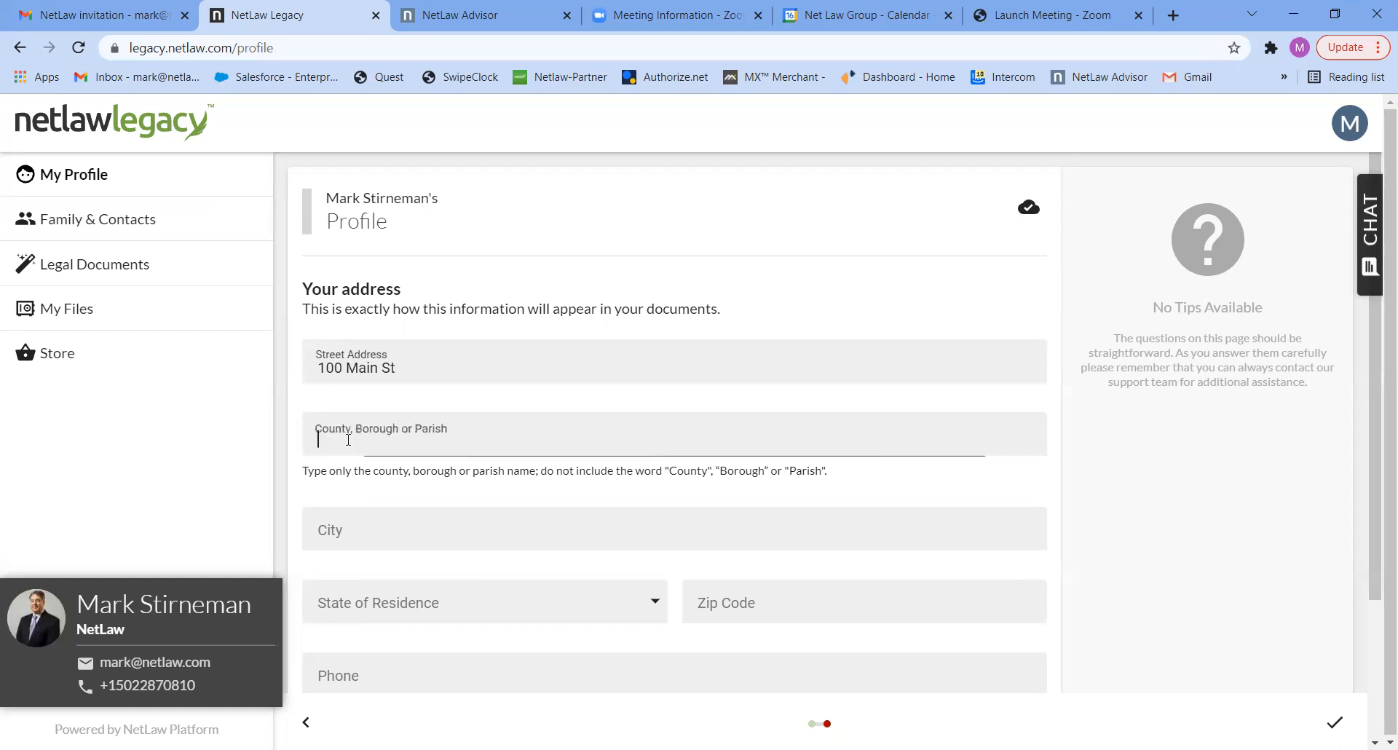
{"action": "type", "text": "Jeffer"}
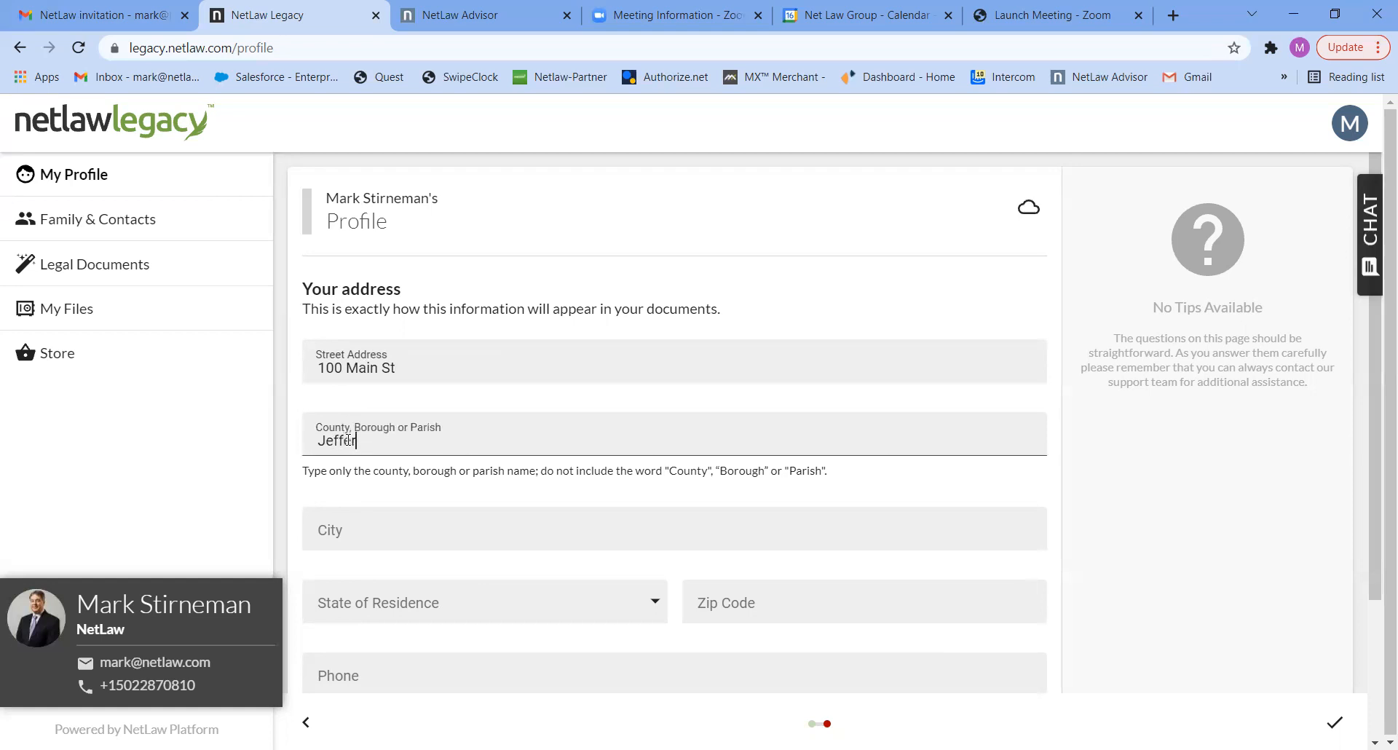
{"action": "type", "text": "son"}
- Fill in the city, state of residence and zip code of the account holder's address
{"action": "left_click", "coordinate": [326, 530]}
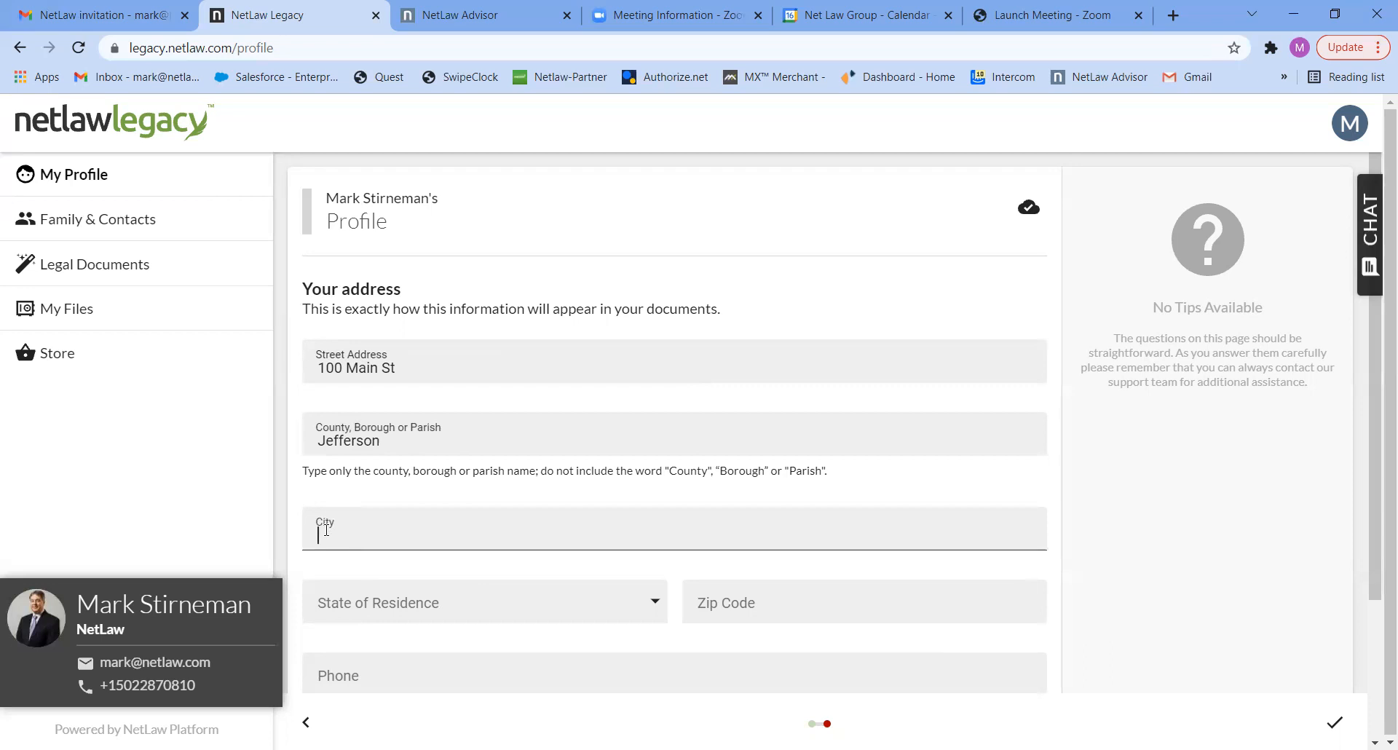
{"action": "type", "text": "Dallas"}
{"action": "left_click", "coordinate": [339, 605]}
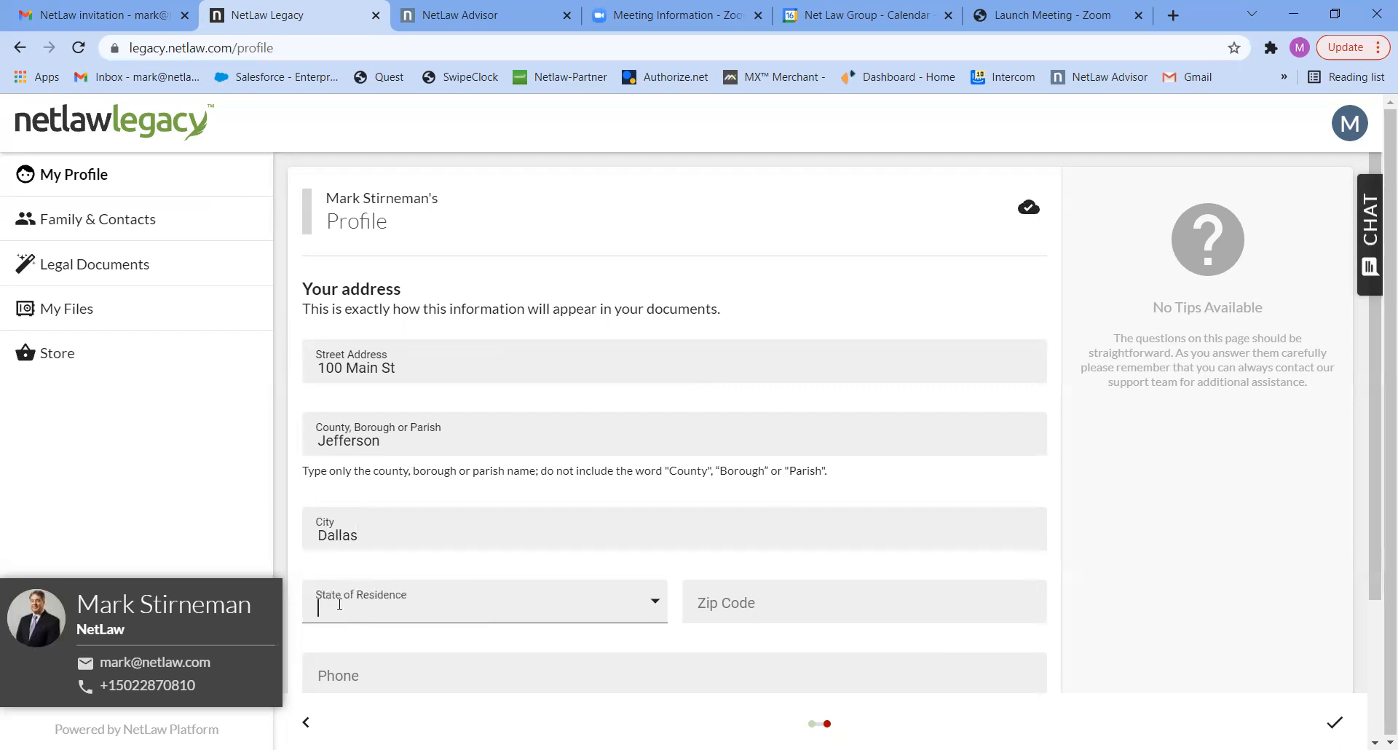
{"action": "type", "text": "Te"}
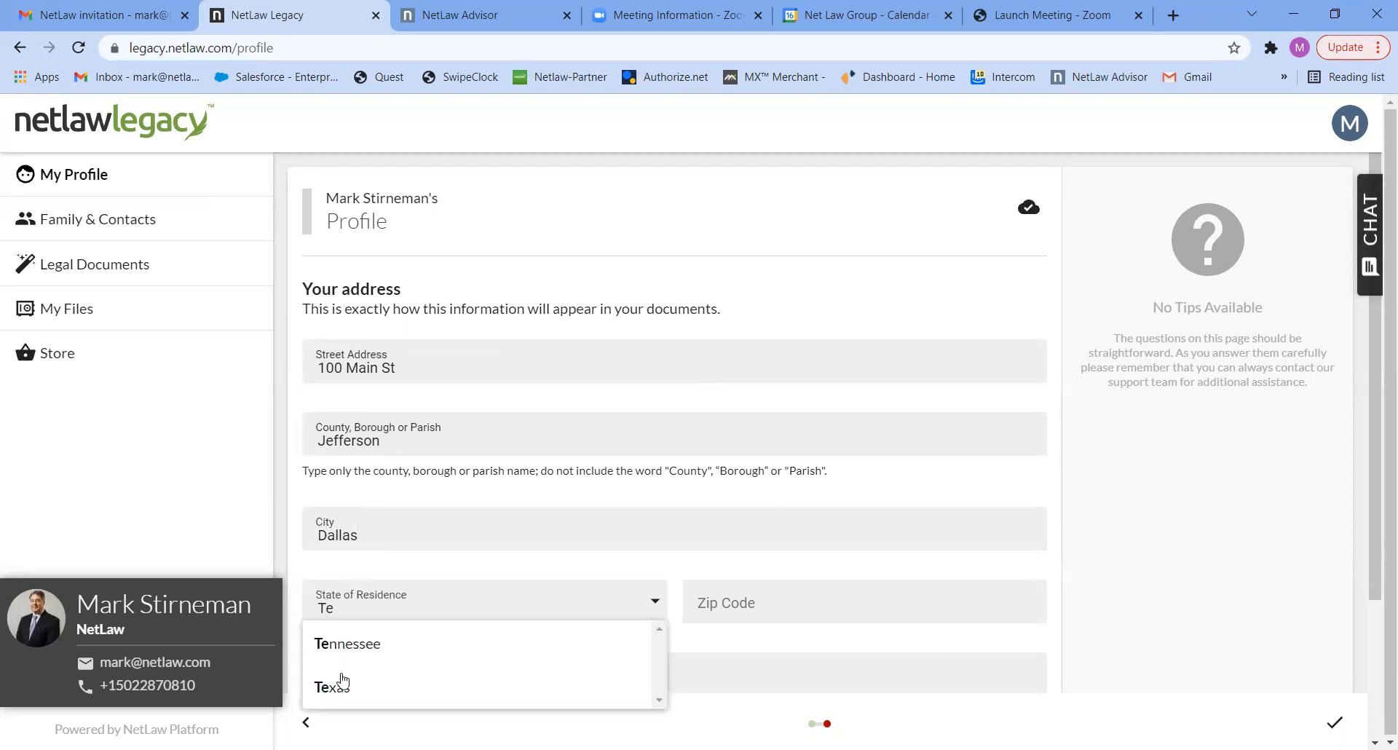
{"action": "left_click", "coordinate": [339, 689]}
{"action": "left_click", "coordinate": [728, 603]}
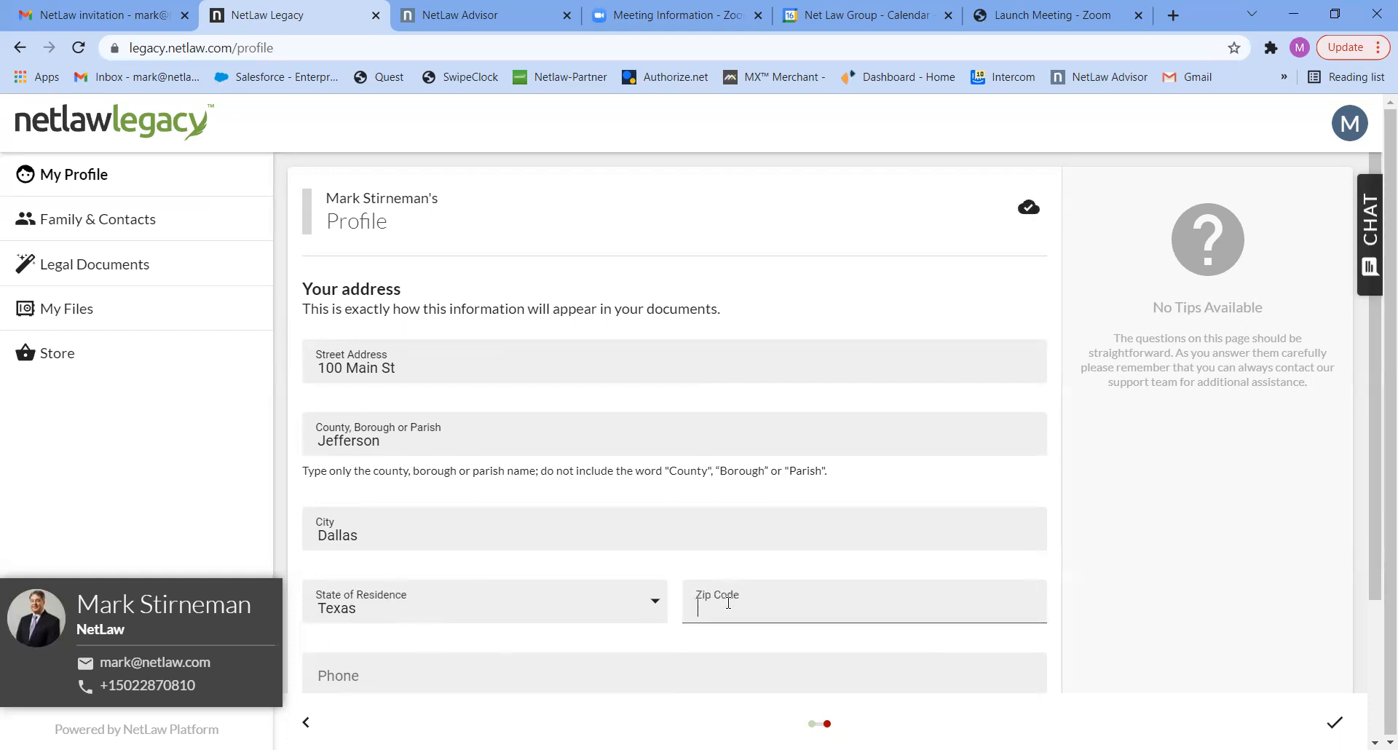
{"action": "type", "text": "77074"}
- Enter the account holder's phone number and finish the profile
{"action": "left_click", "coordinate": [365, 670]}
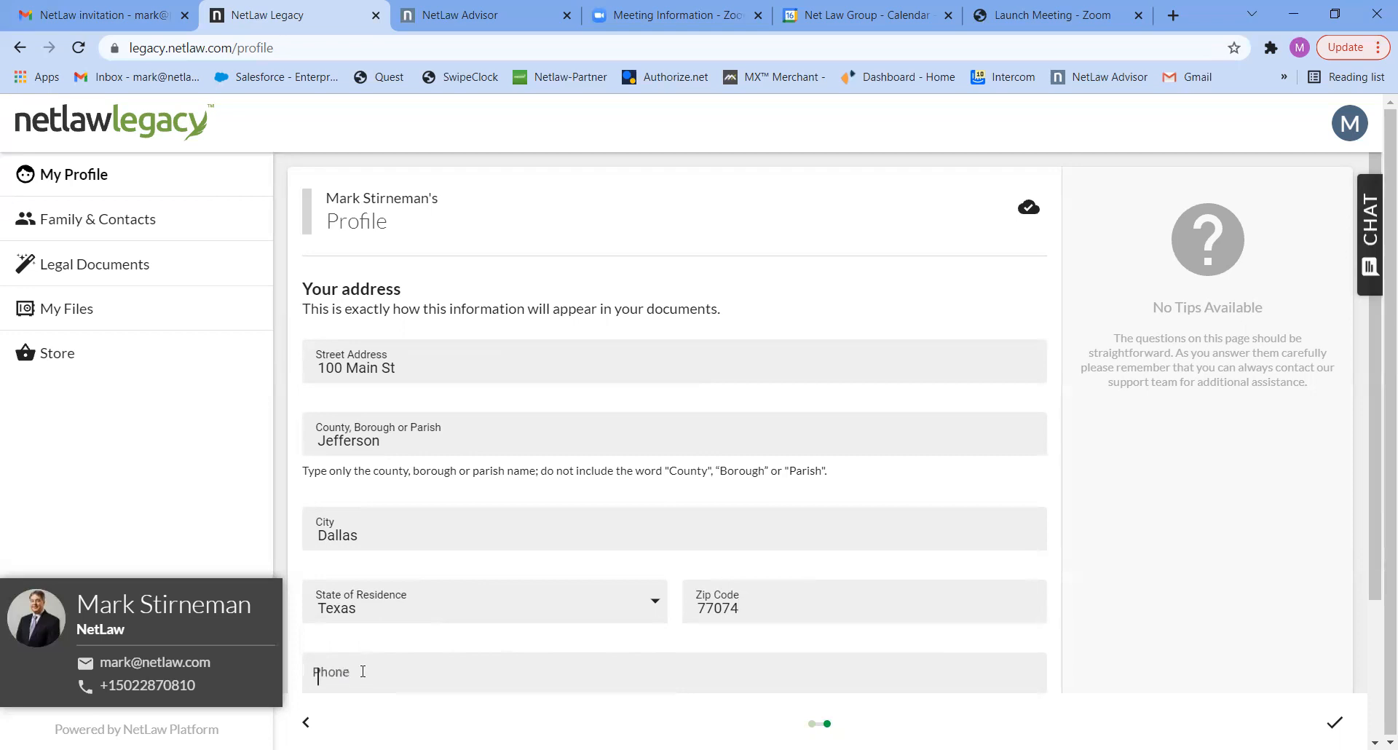
{"action": "type", "text": "502) 555-5555"}
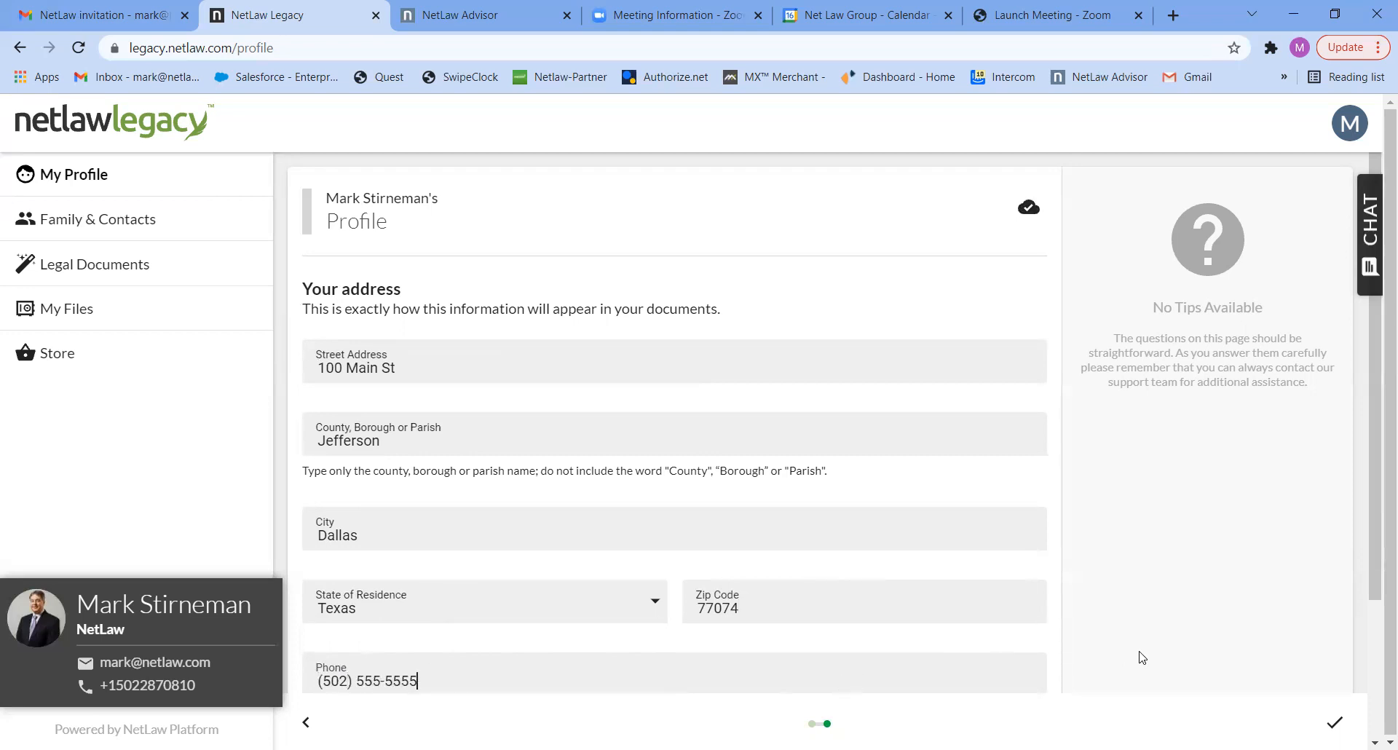
{"action": "left_click_drag", "start_coordinate": [1376, 553], "coordinate": [1378, 695]}
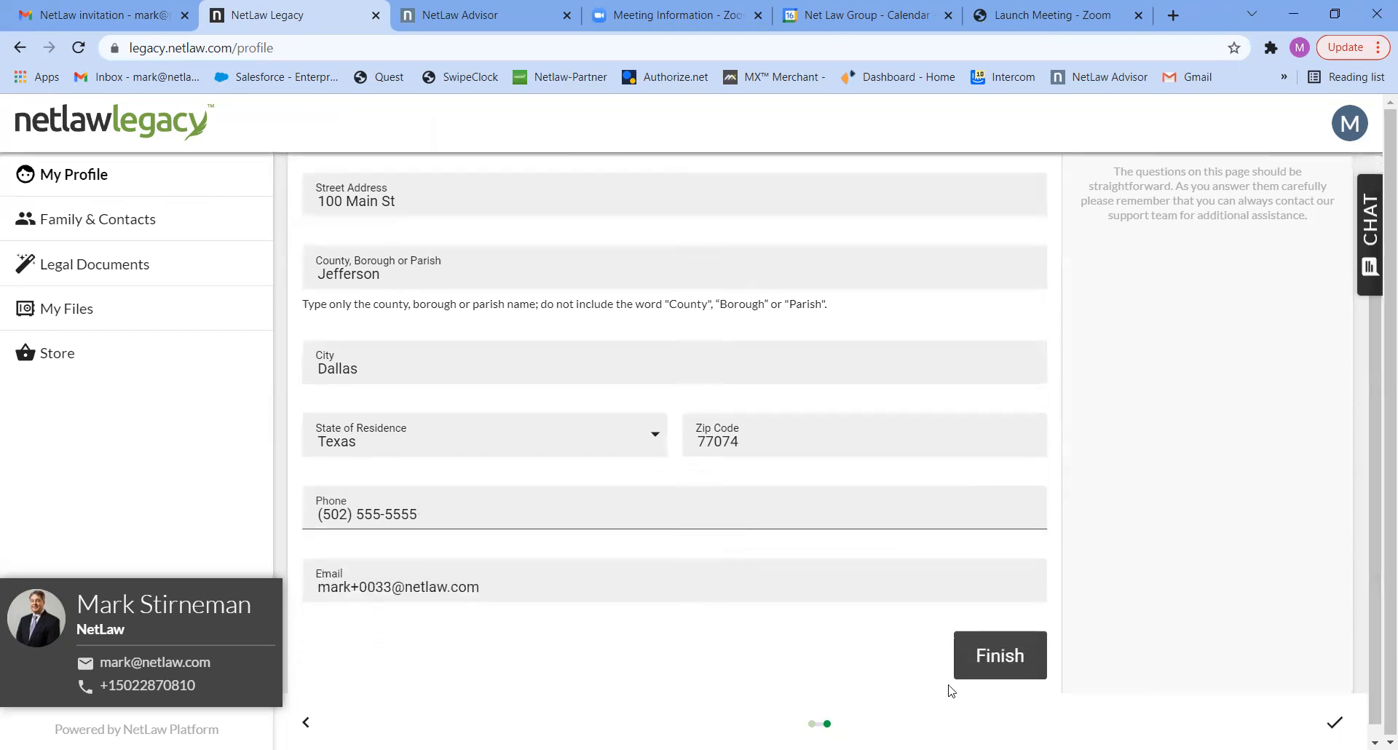
{"action": "left_click", "coordinate": [999, 657]}
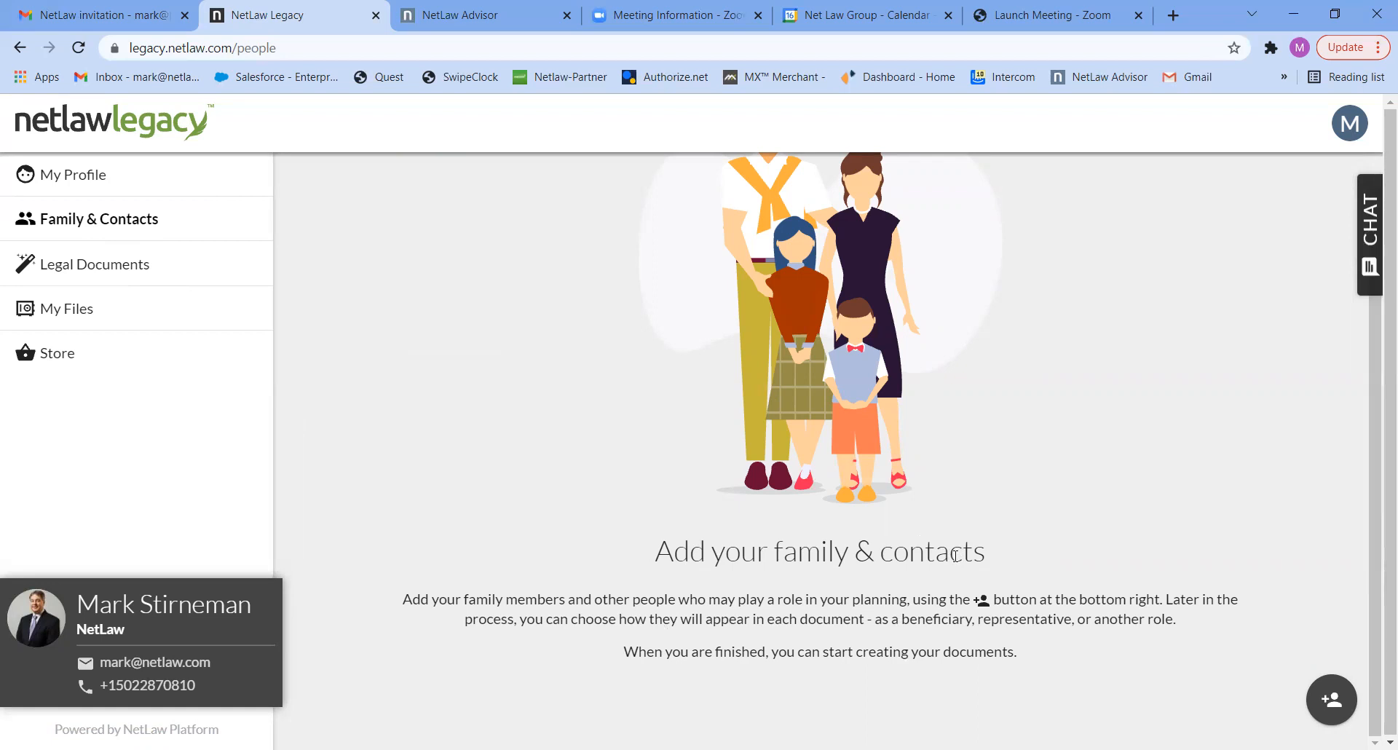
- Add a spouse to the family and contacts and enter the spouse's first and last name
{"action": "left_click", "coordinate": [1329, 701]}
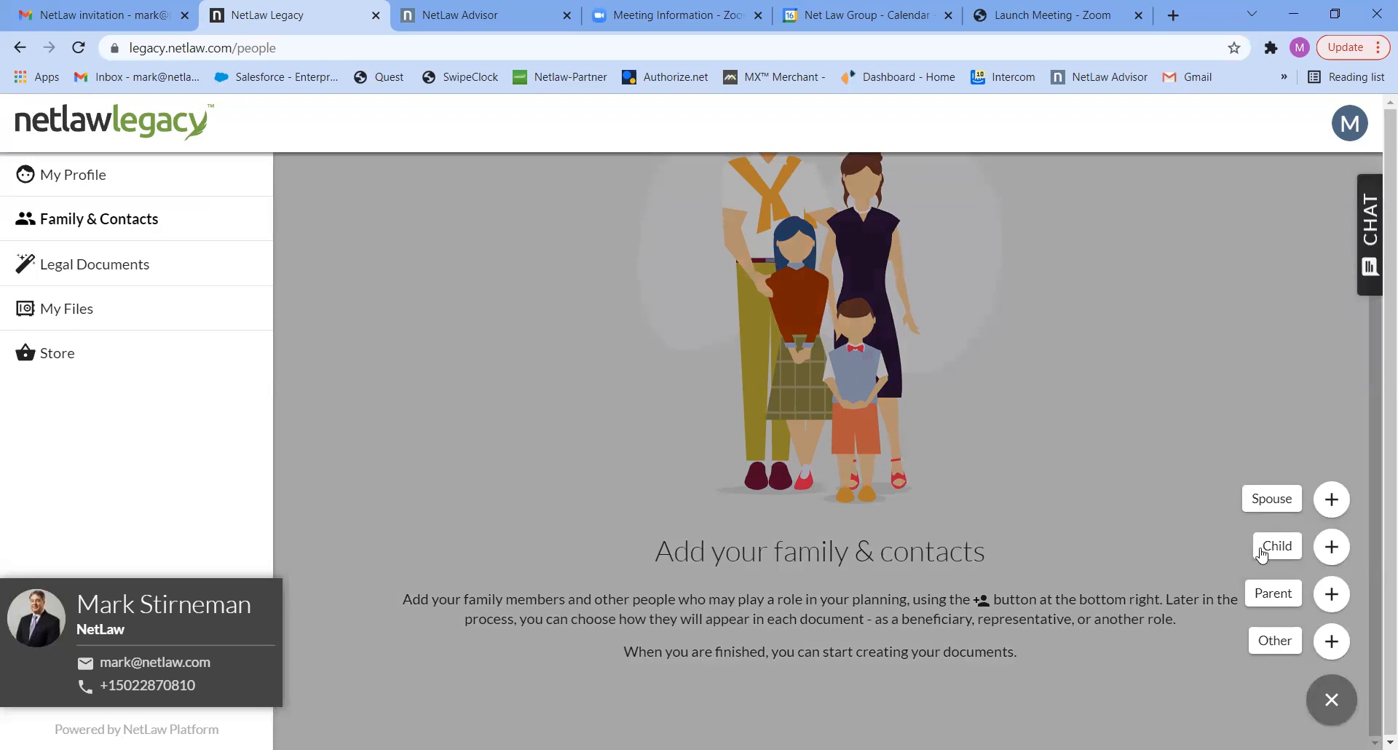
{"action": "left_click", "coordinate": [1267, 499]}
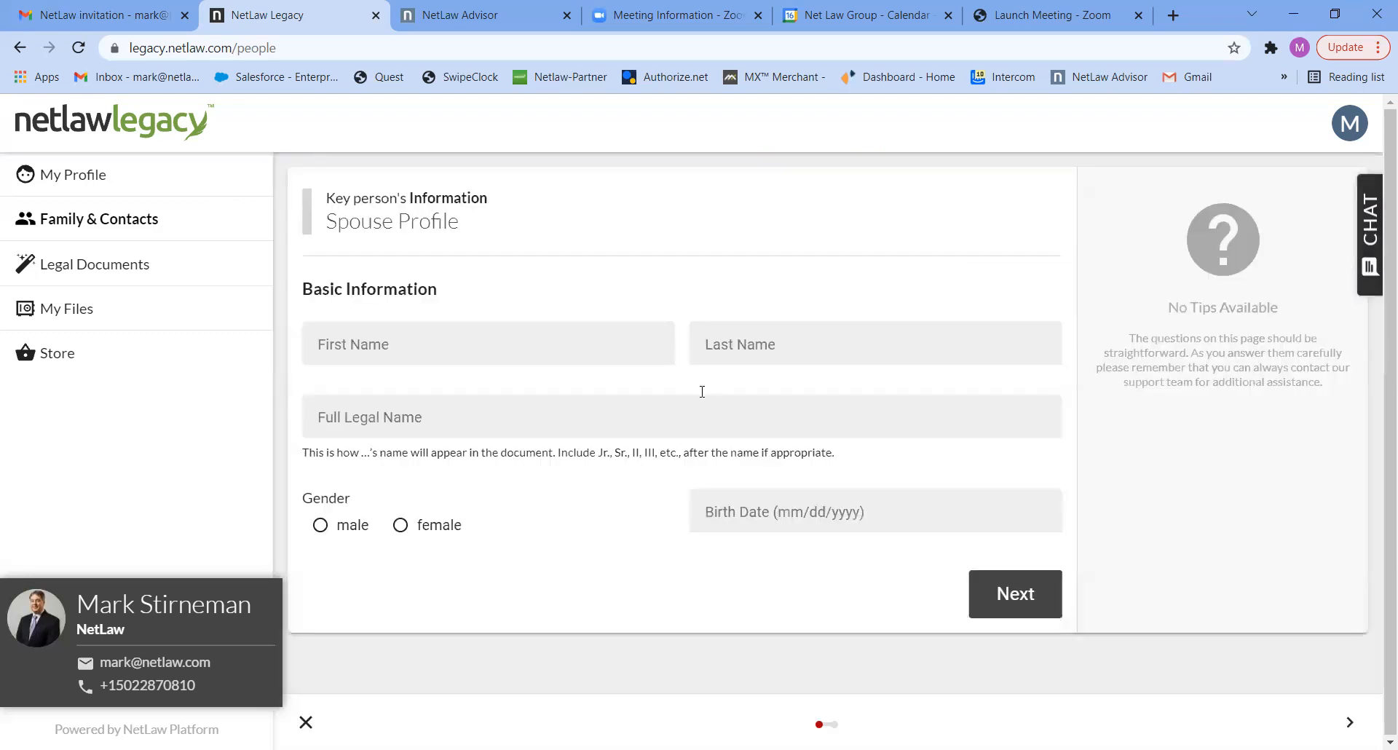
{"action": "left_click", "coordinate": [469, 346]}
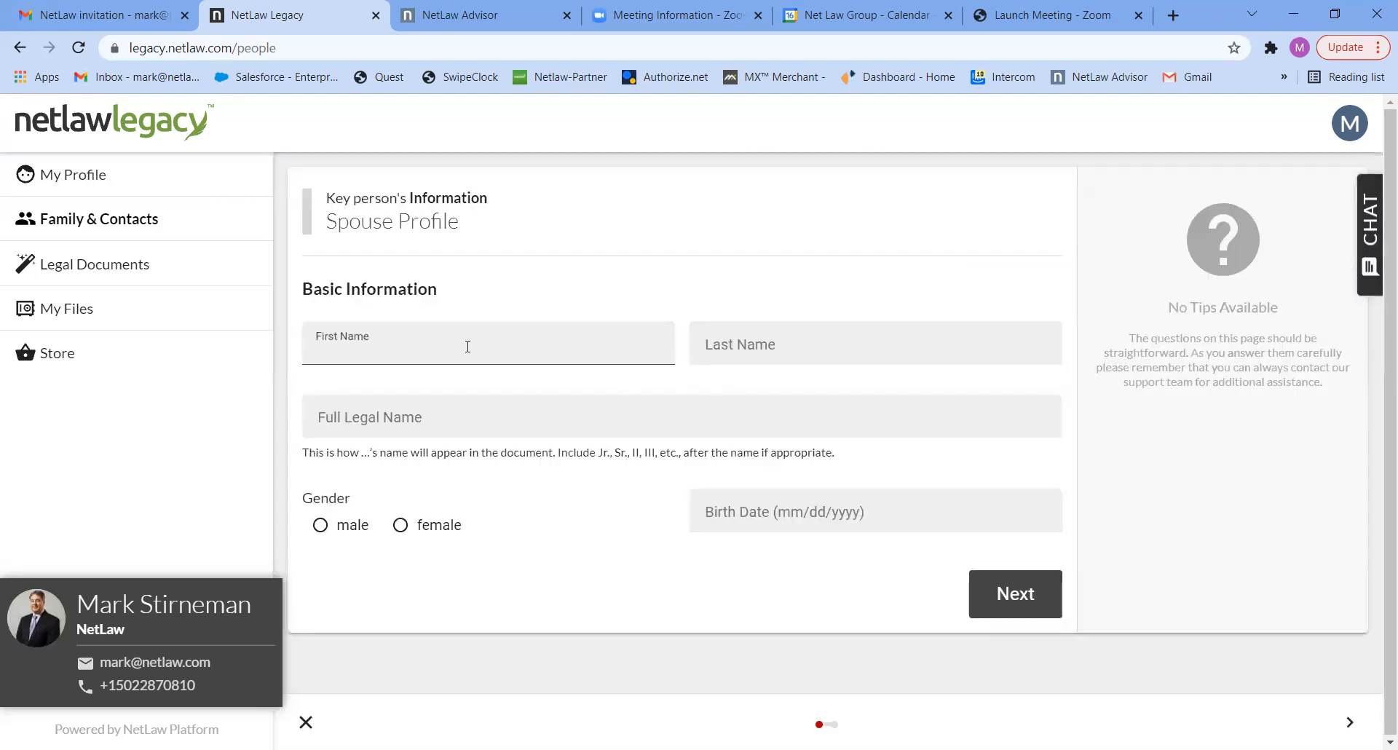
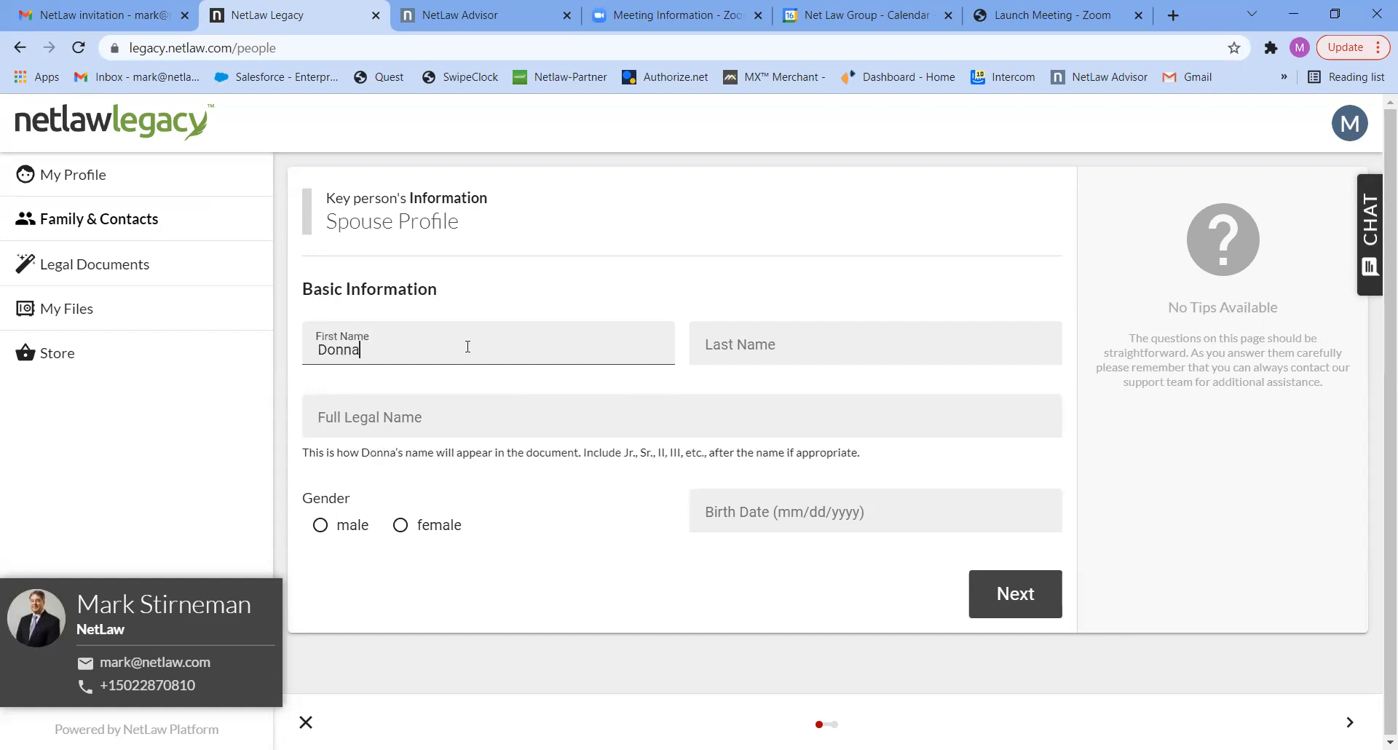
{"action": "key", "text": "Tab"}
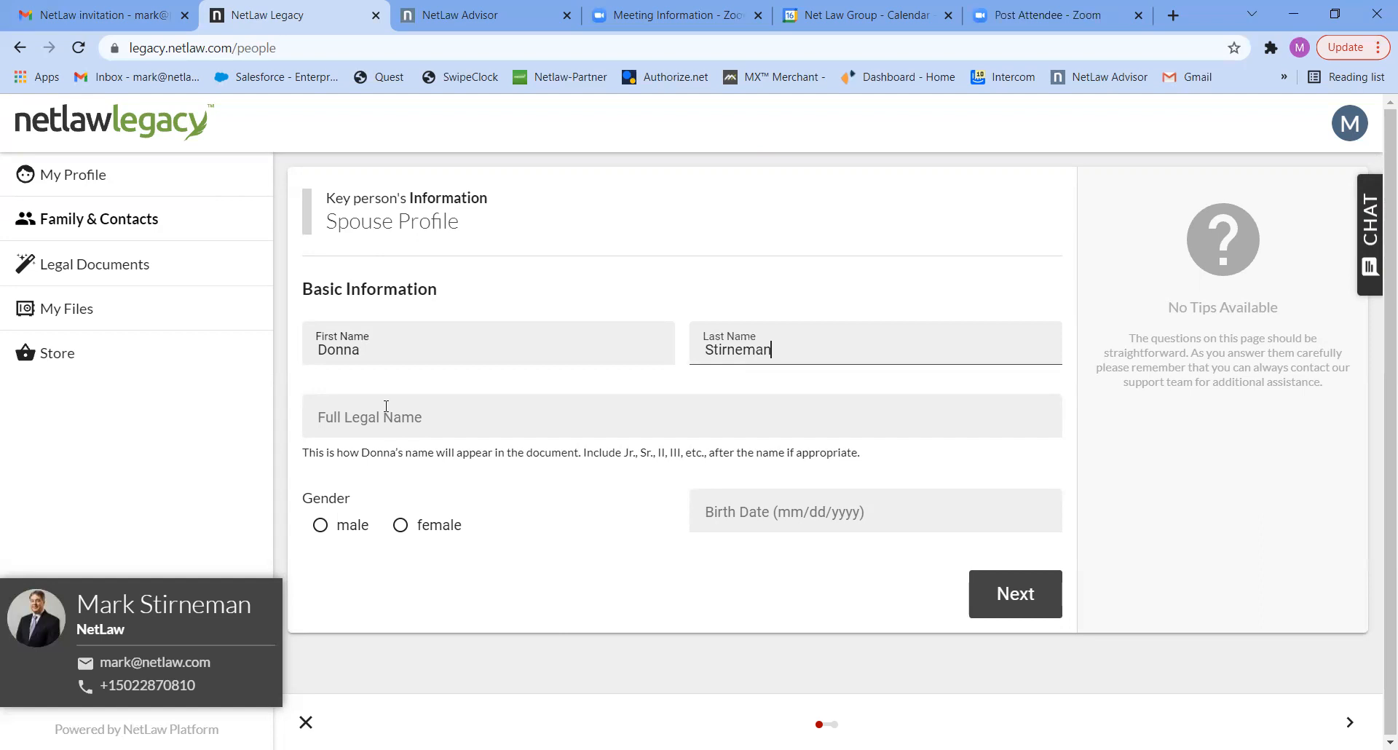
- Fill in the spouse's full legal name
{"action": "left_click", "coordinate": [386, 406]}
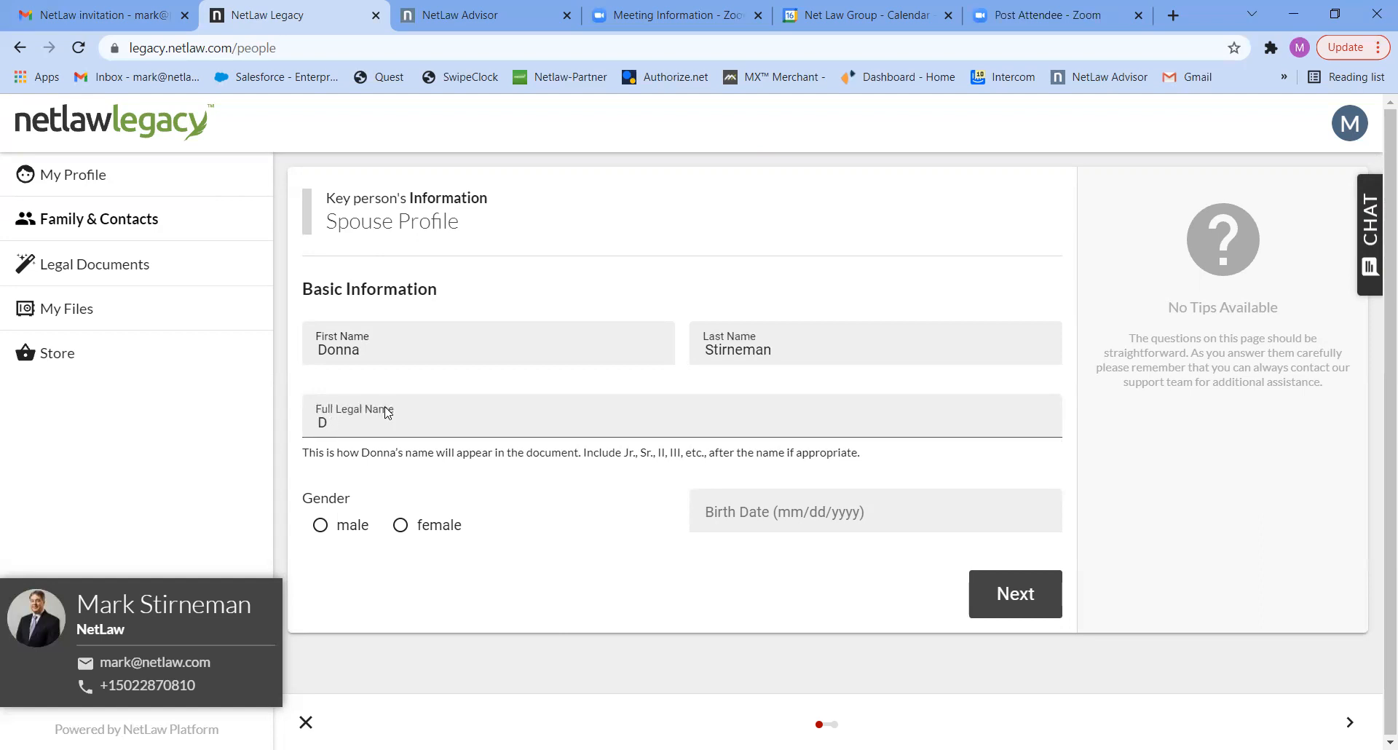
- Set the spouse's gender to female, enter the birth date and continue to the address section
{"action": "left_click", "coordinate": [402, 525]}
{"action": "left_click", "coordinate": [703, 512]}
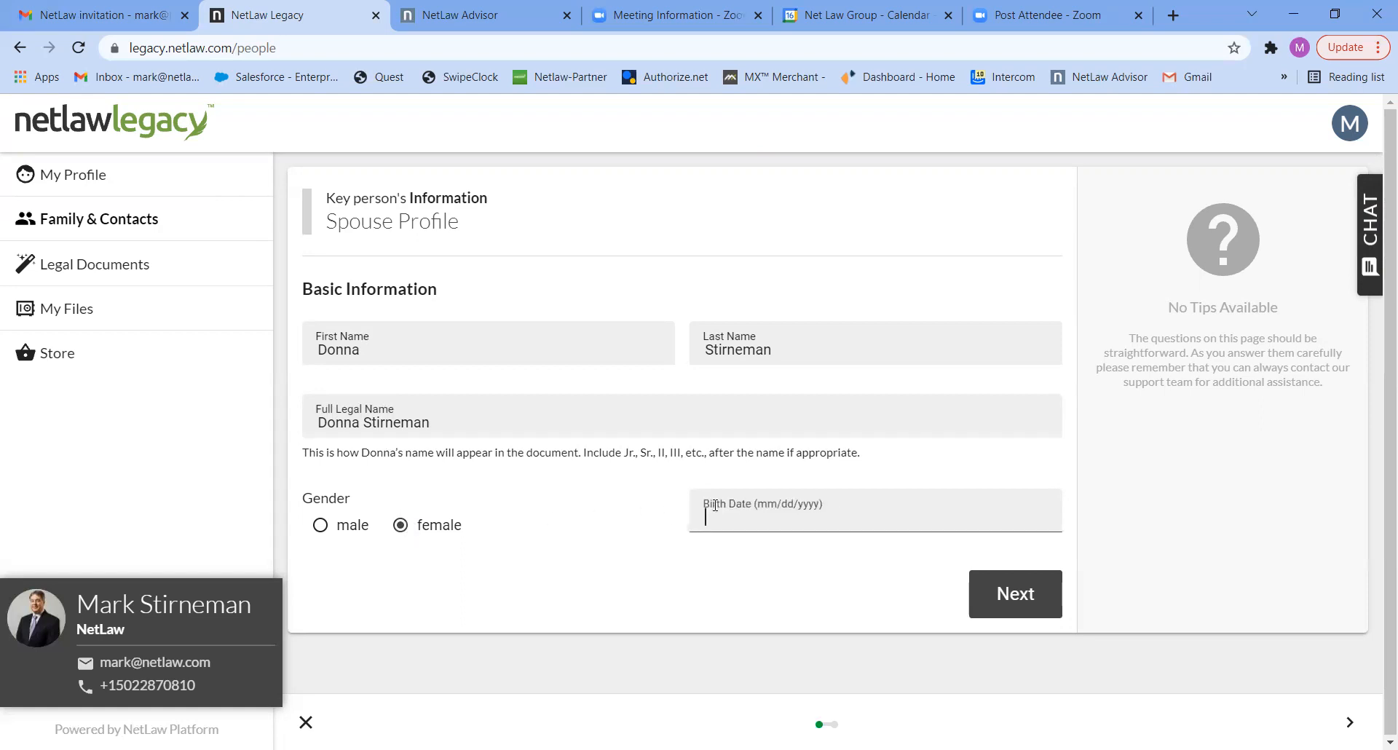
{"action": "type", "text": "01/01/1971"}
{"action": "left_click", "coordinate": [1019, 594]}
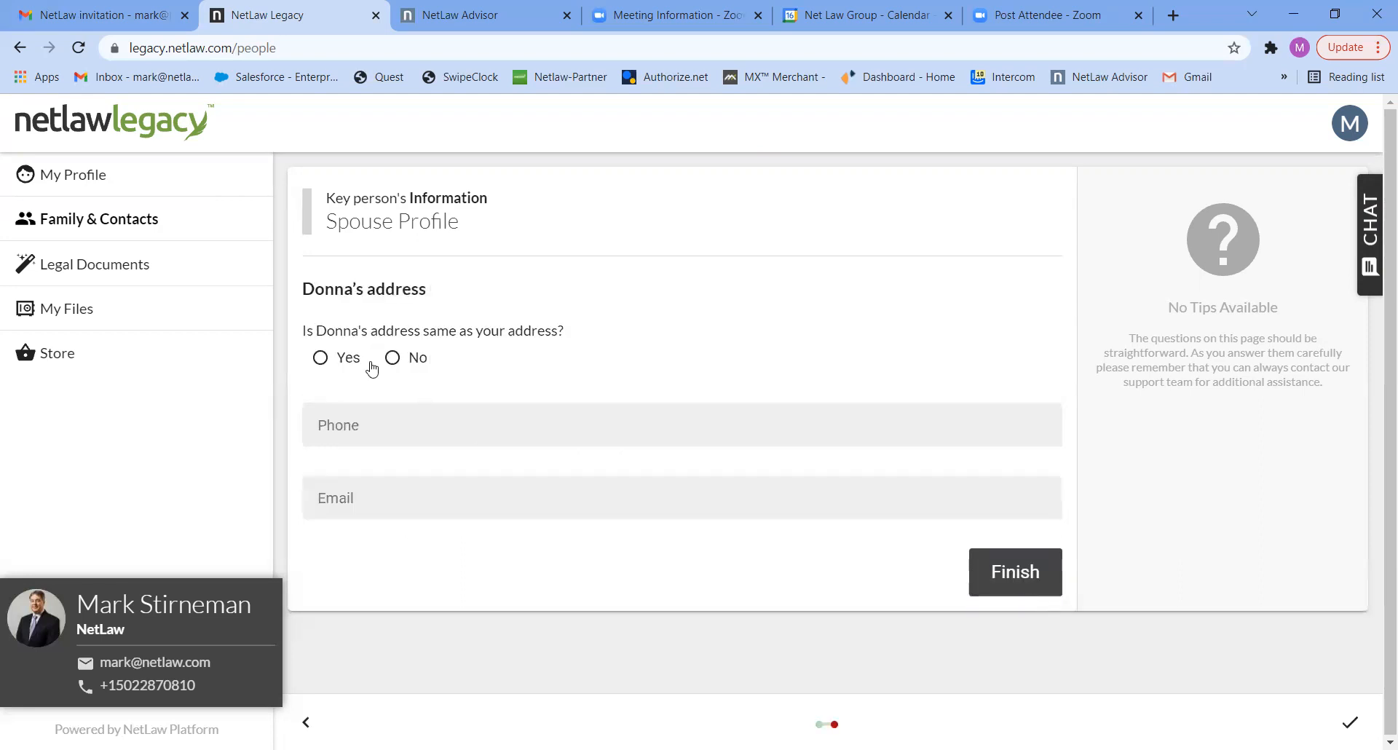
- Mark the spouse's address as the same as the account holder's, enter the phone number and finish the spouse profile
{"action": "left_click", "coordinate": [330, 360]}
{"action": "left_click", "coordinate": [347, 425]}
{"action": "type", "text": "5025555555"}
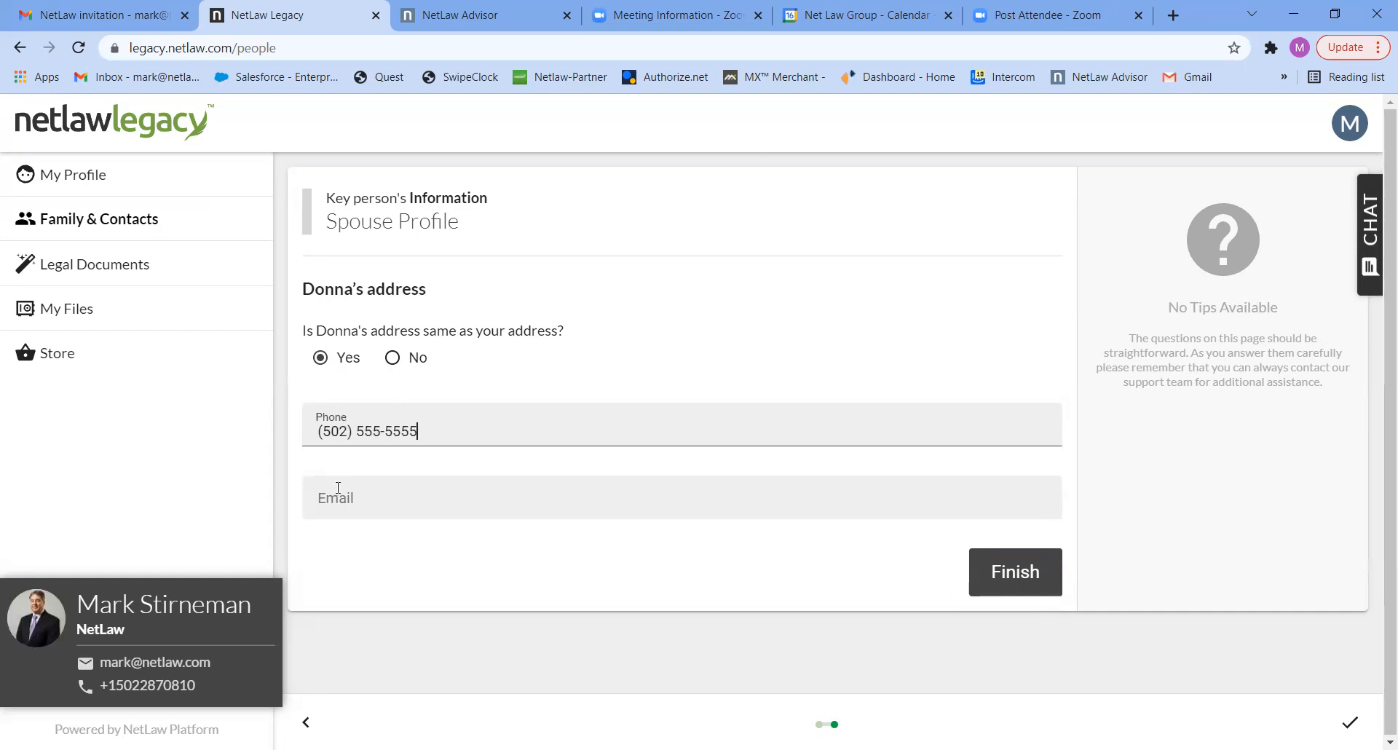
{"action": "left_click", "coordinate": [1023, 569]}
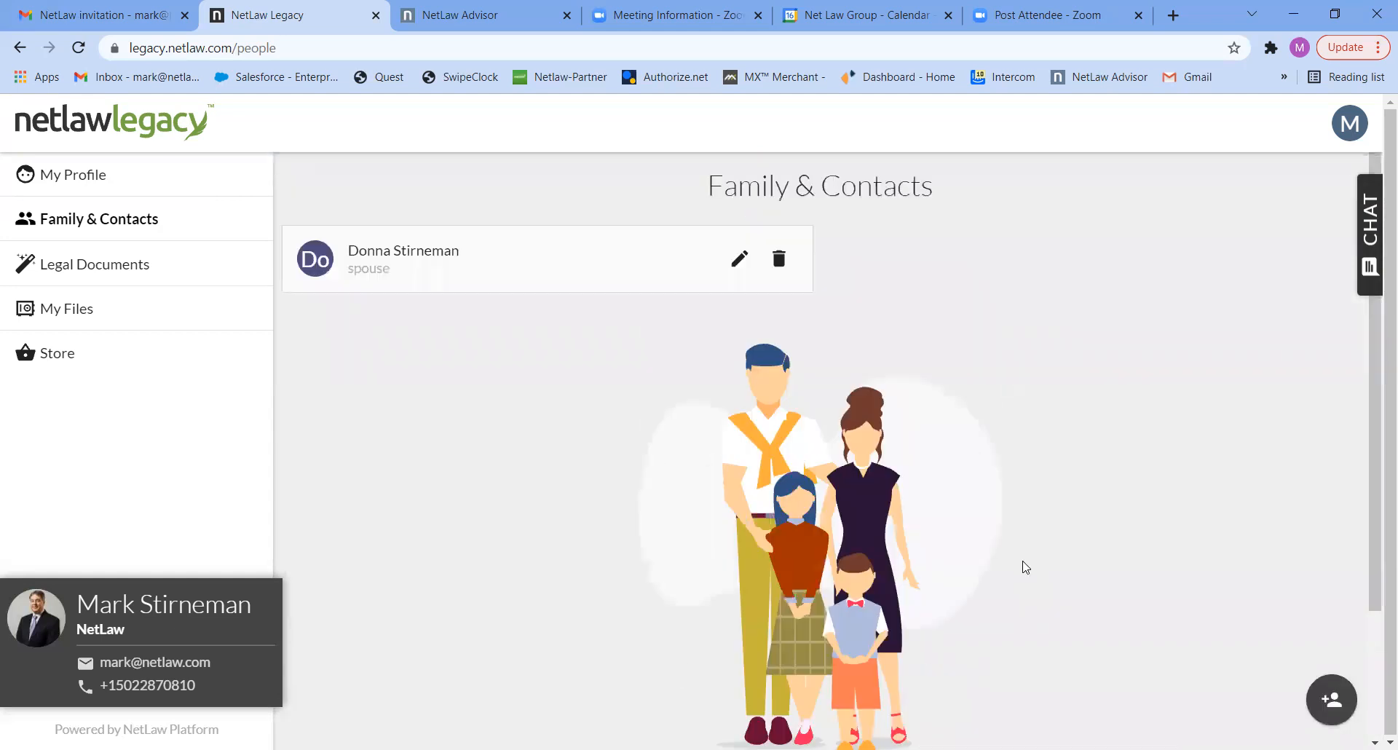
- Add a child to the family and contacts and enter the first child's full name
{"action": "left_click", "coordinate": [1333, 701]}
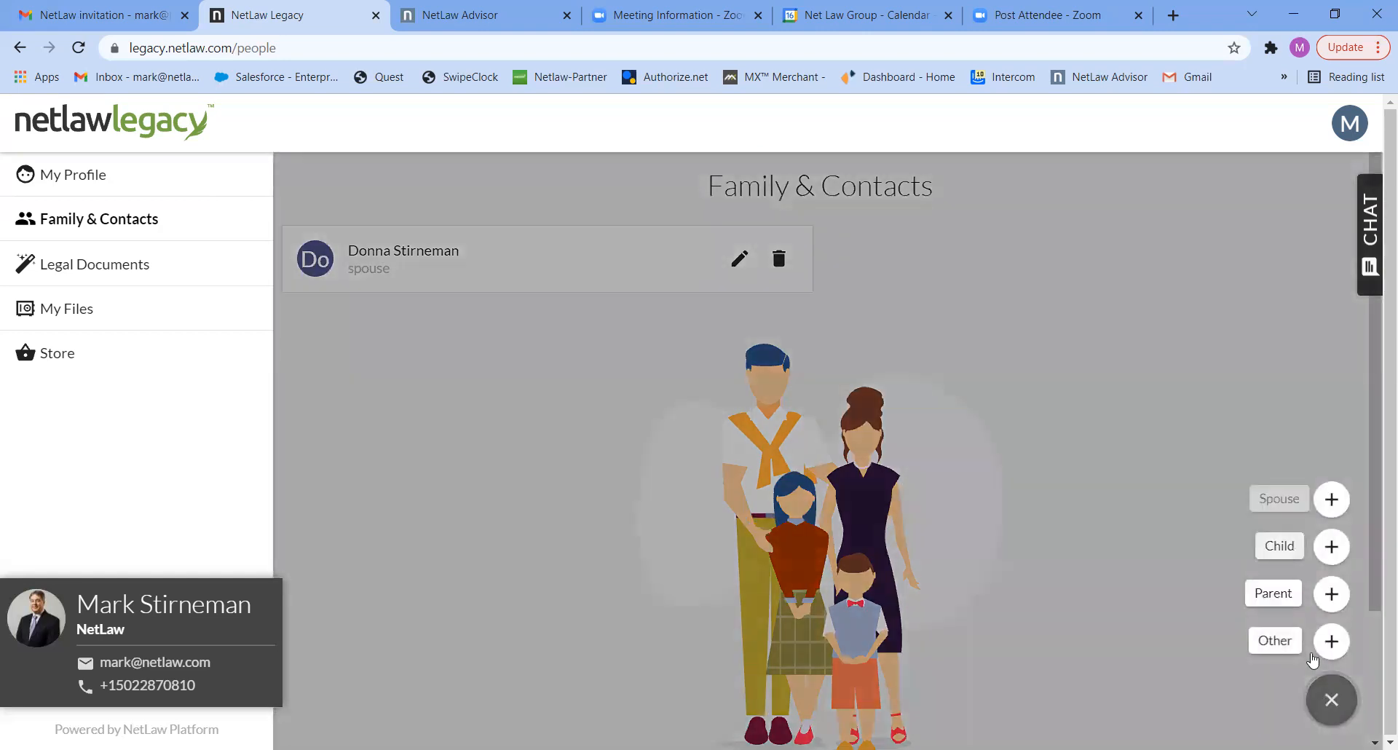
{"action": "left_click", "coordinate": [1280, 546]}
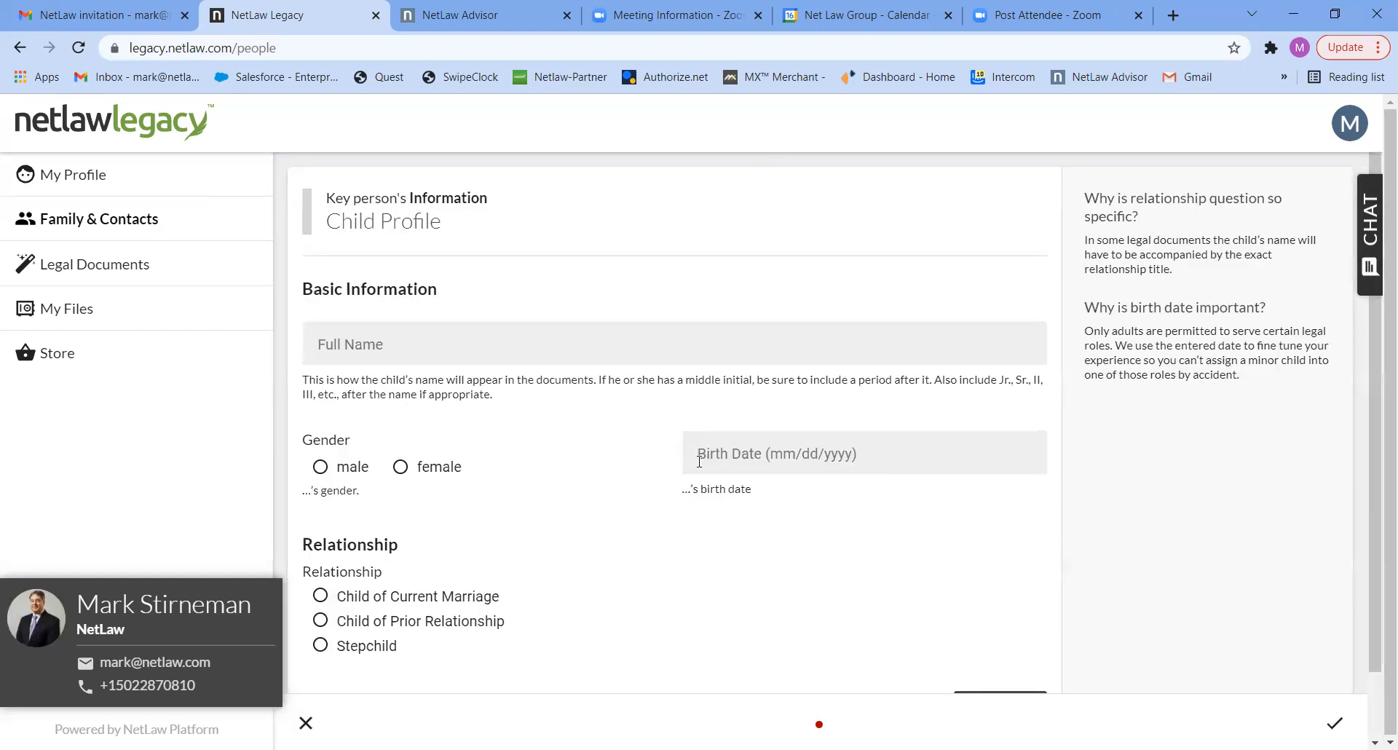
{"action": "left_click", "coordinate": [375, 354]}
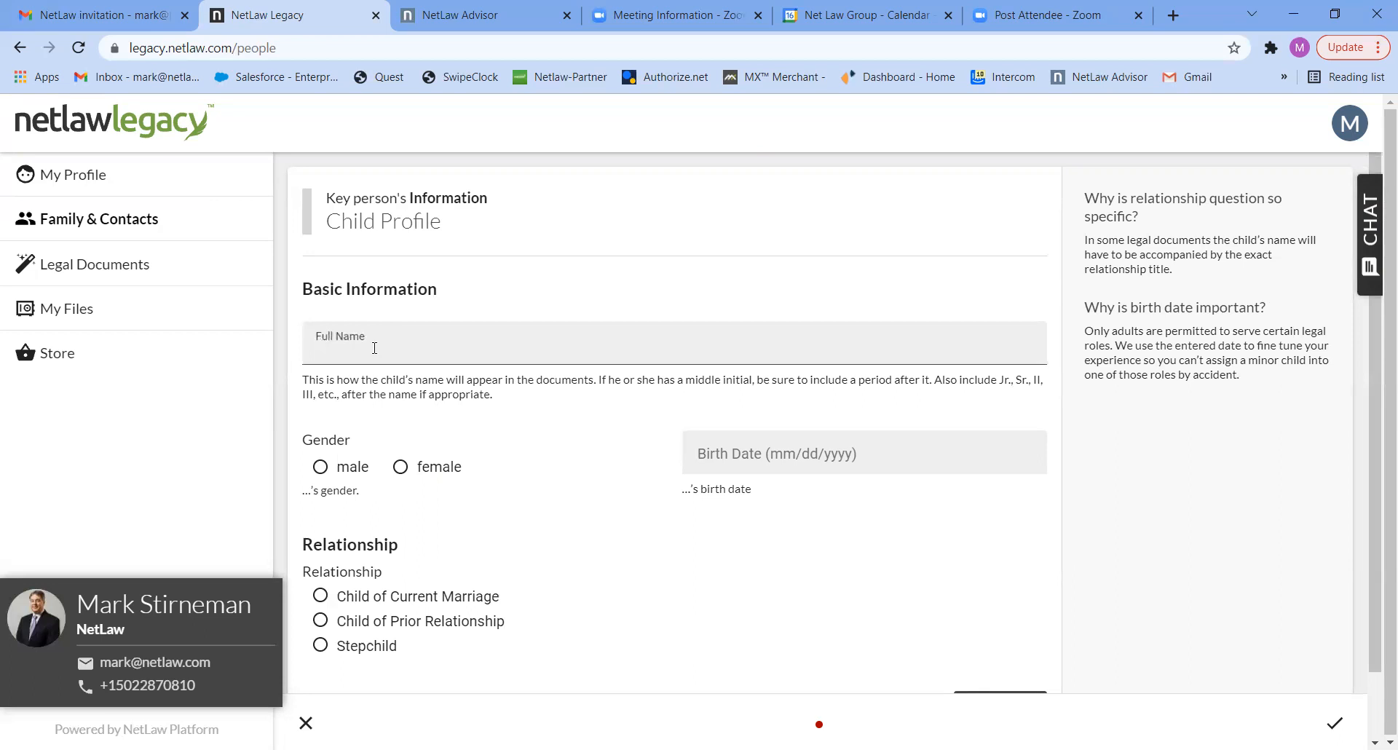
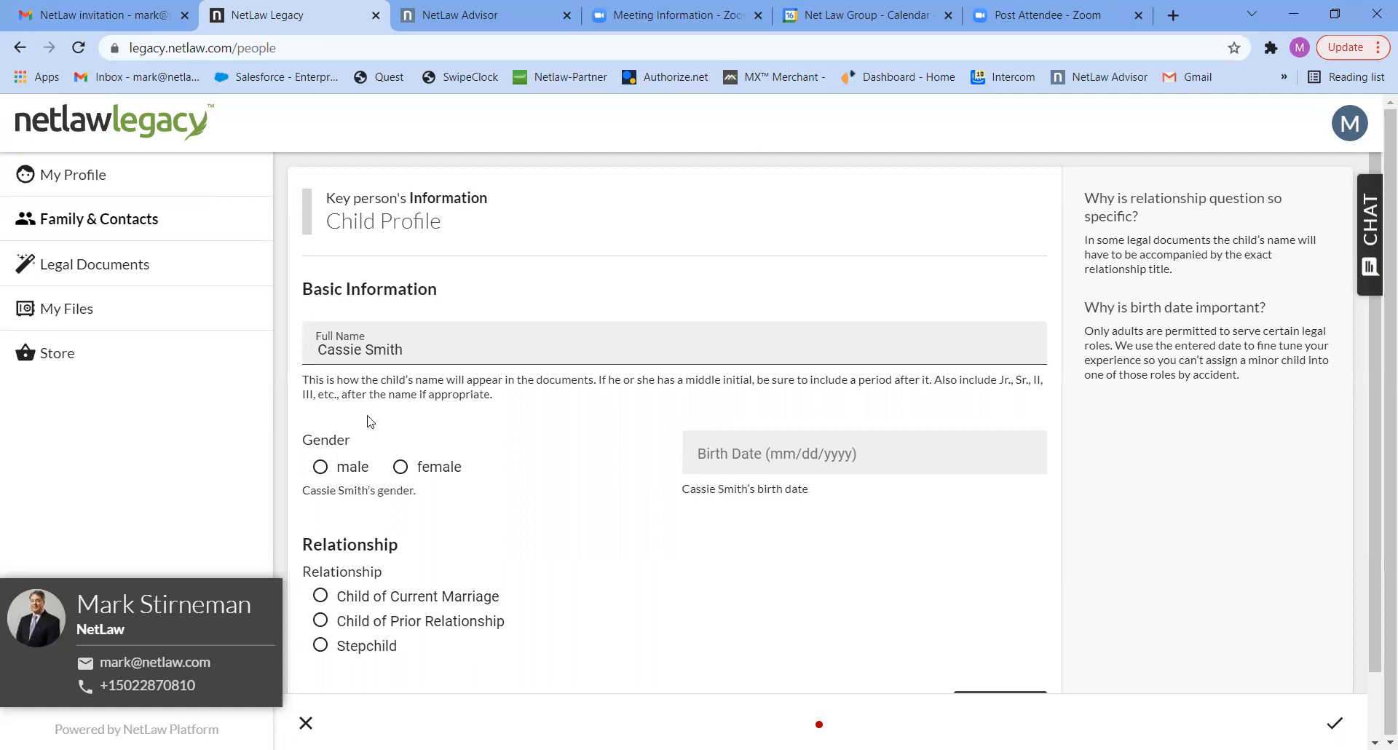
- Set the first child's gender to female, relationship to Child of Current Marriage, enter the birth date and finish the profile
{"action": "left_click", "coordinate": [401, 467]}
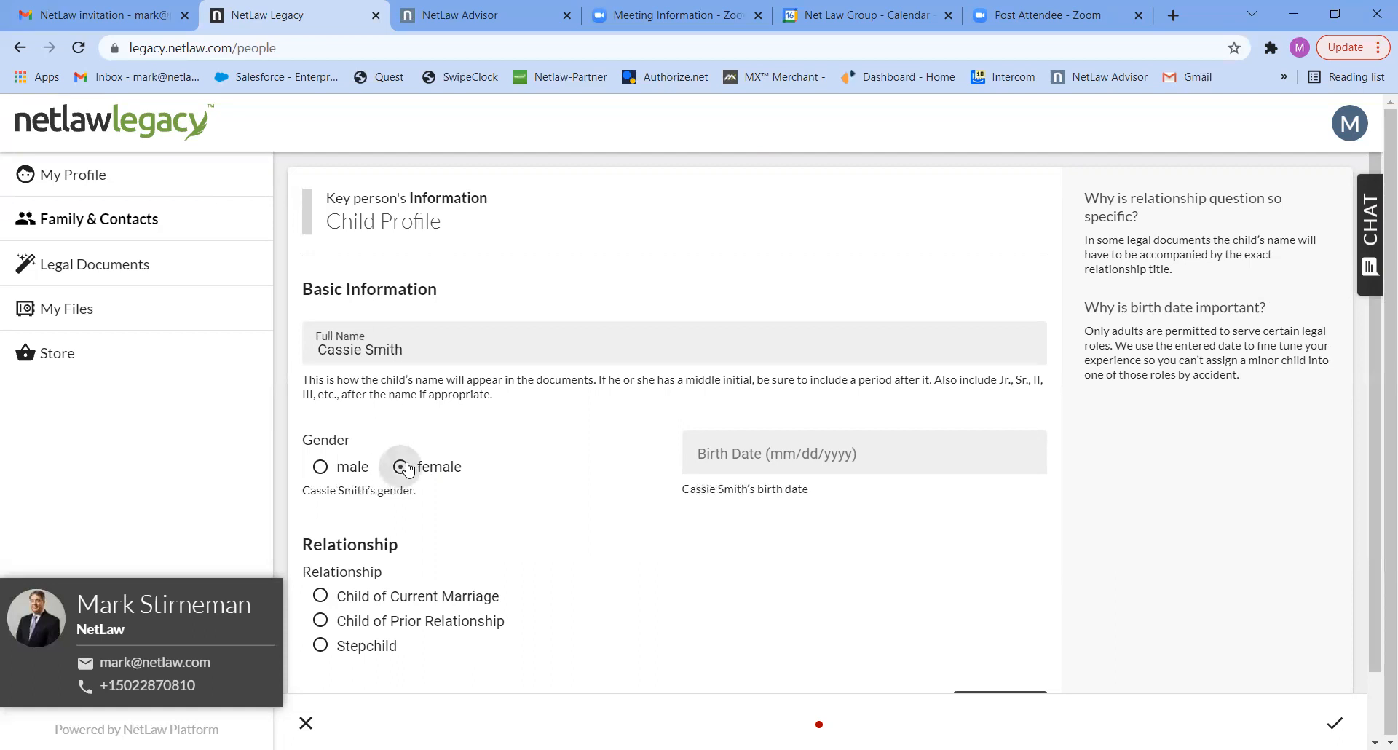
{"action": "left_click", "coordinate": [321, 605]}
{"action": "left_click", "coordinate": [726, 456]}
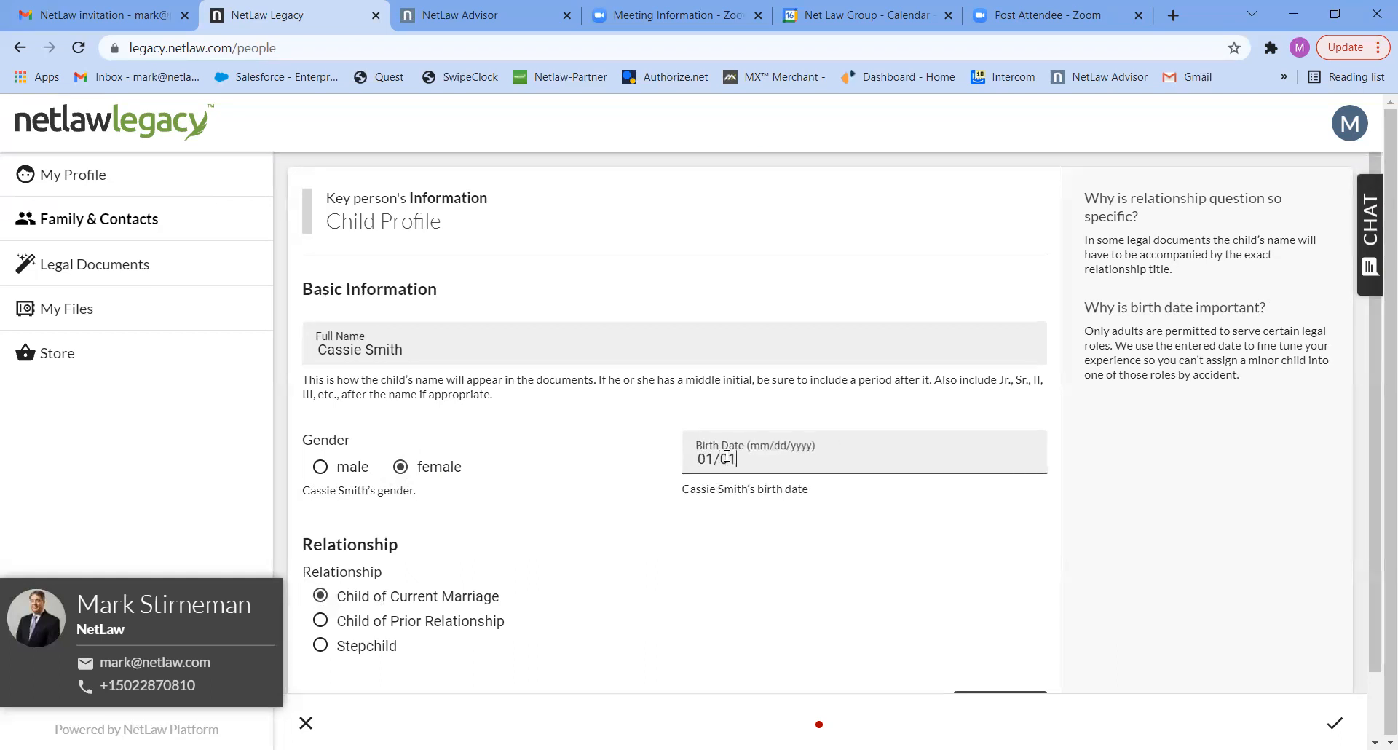
{"action": "type", "text": "01/01/1999"}
{"action": "scroll", "coordinate": [1366, 501], "scroll_direction": "down", "scroll_amount": 1}
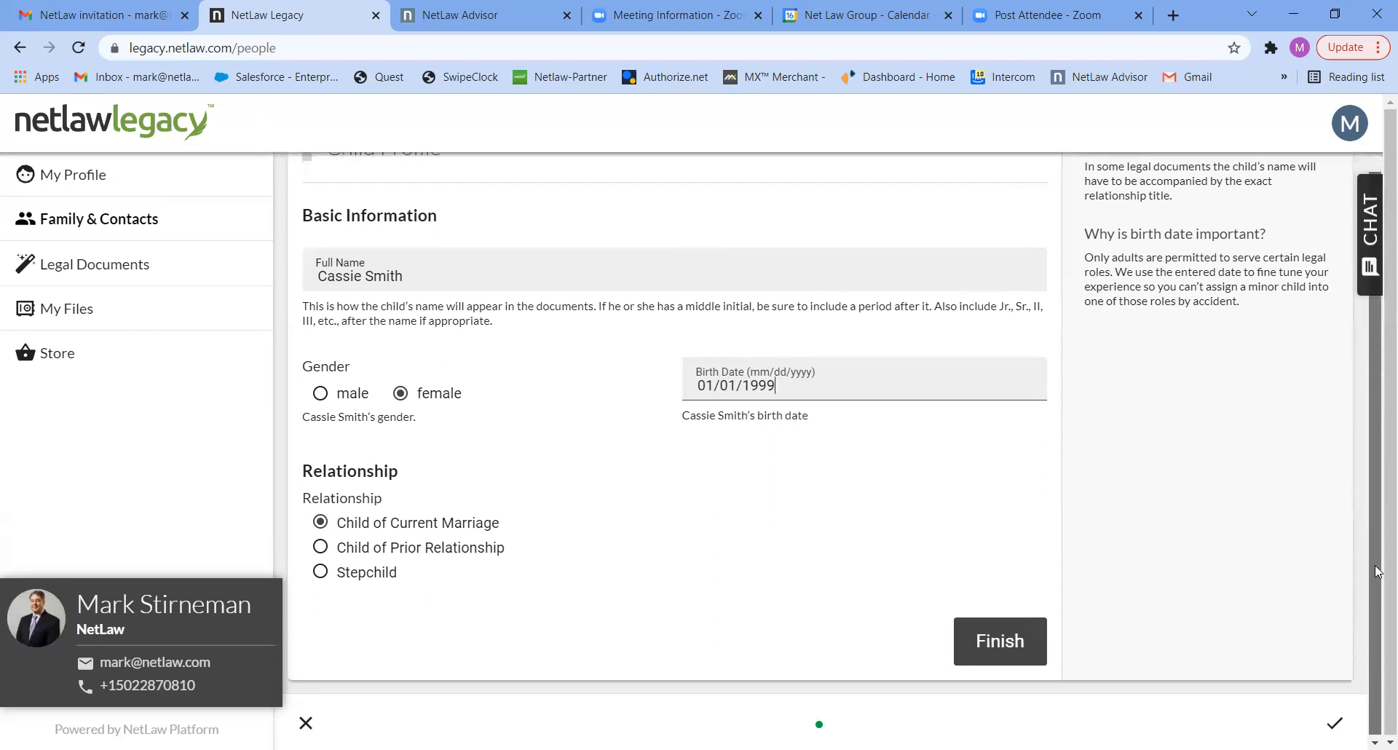
{"action": "left_click", "coordinate": [992, 635]}
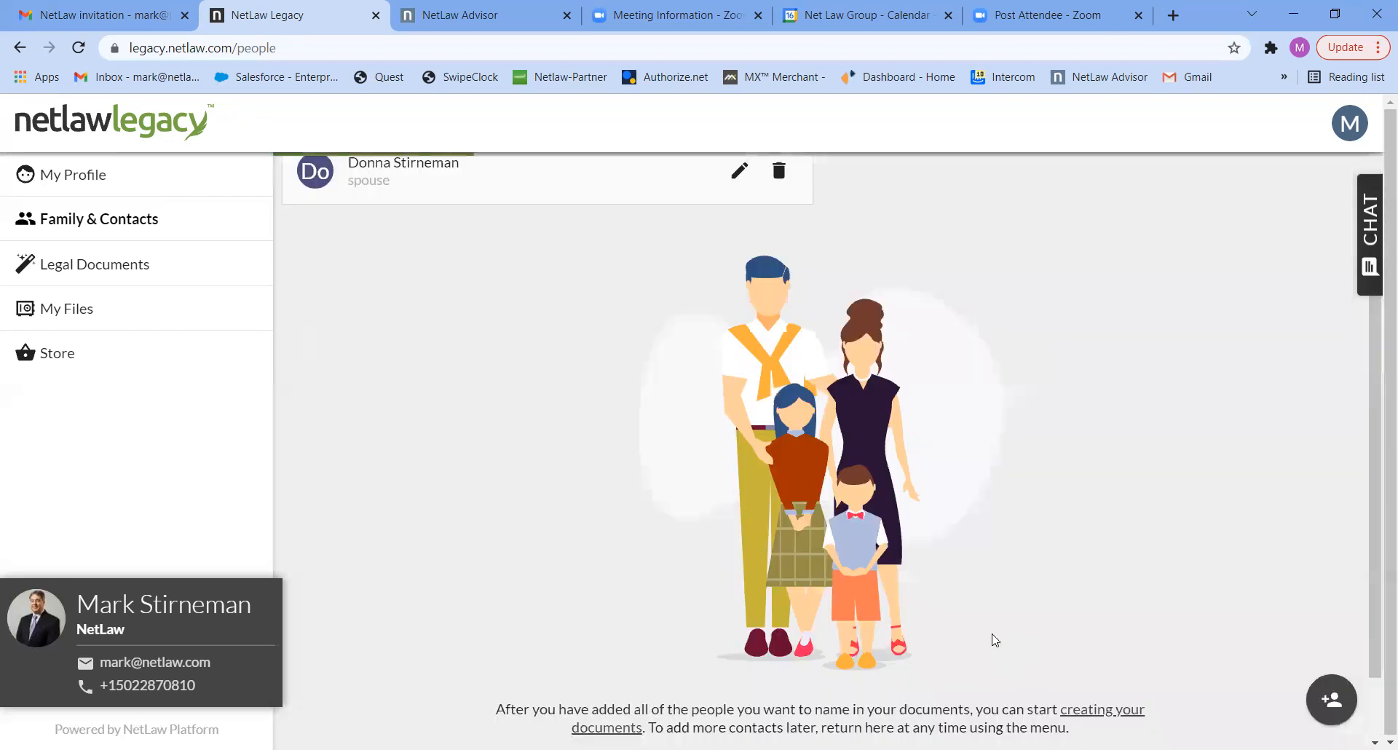
- Add another child to the family and contacts and enter the second child's full name
{"action": "left_click", "coordinate": [1332, 699]}
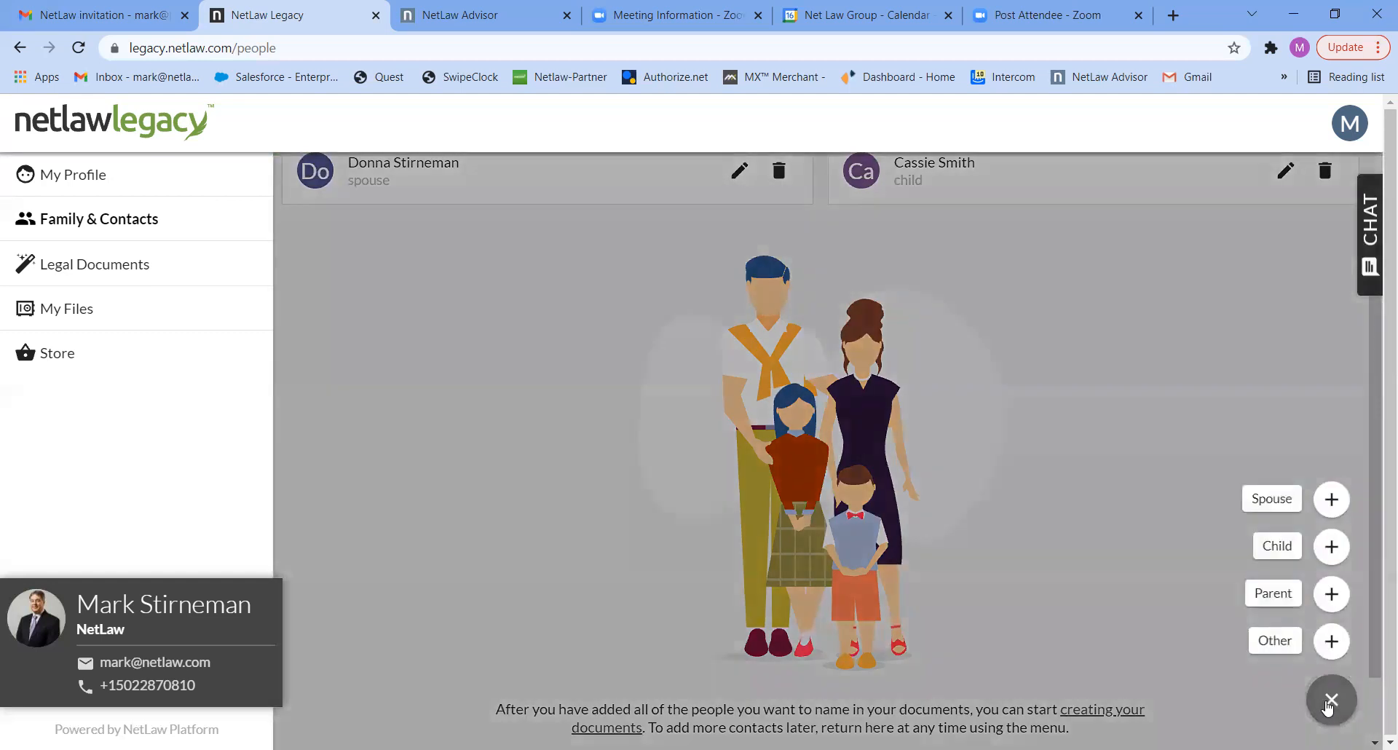
{"action": "left_click", "coordinate": [1290, 543]}
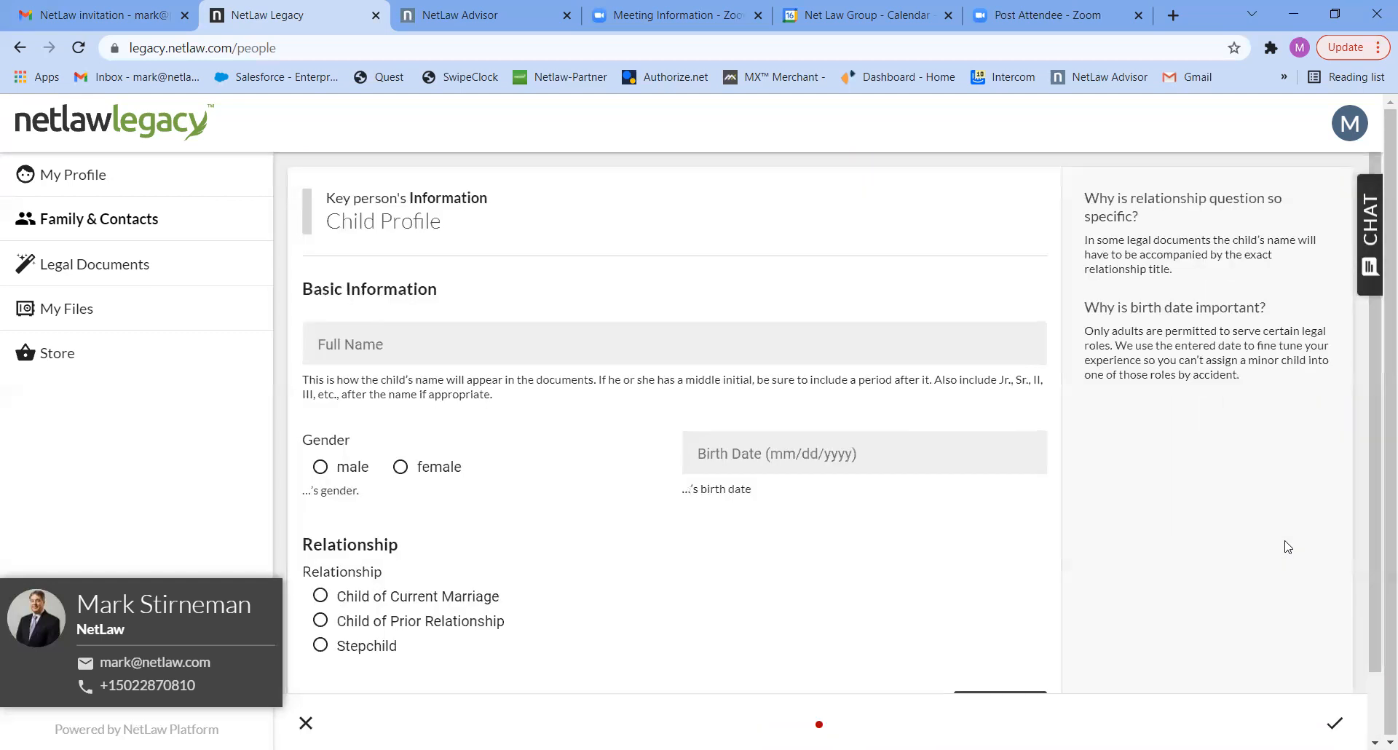
{"action": "left_click", "coordinate": [517, 348]}
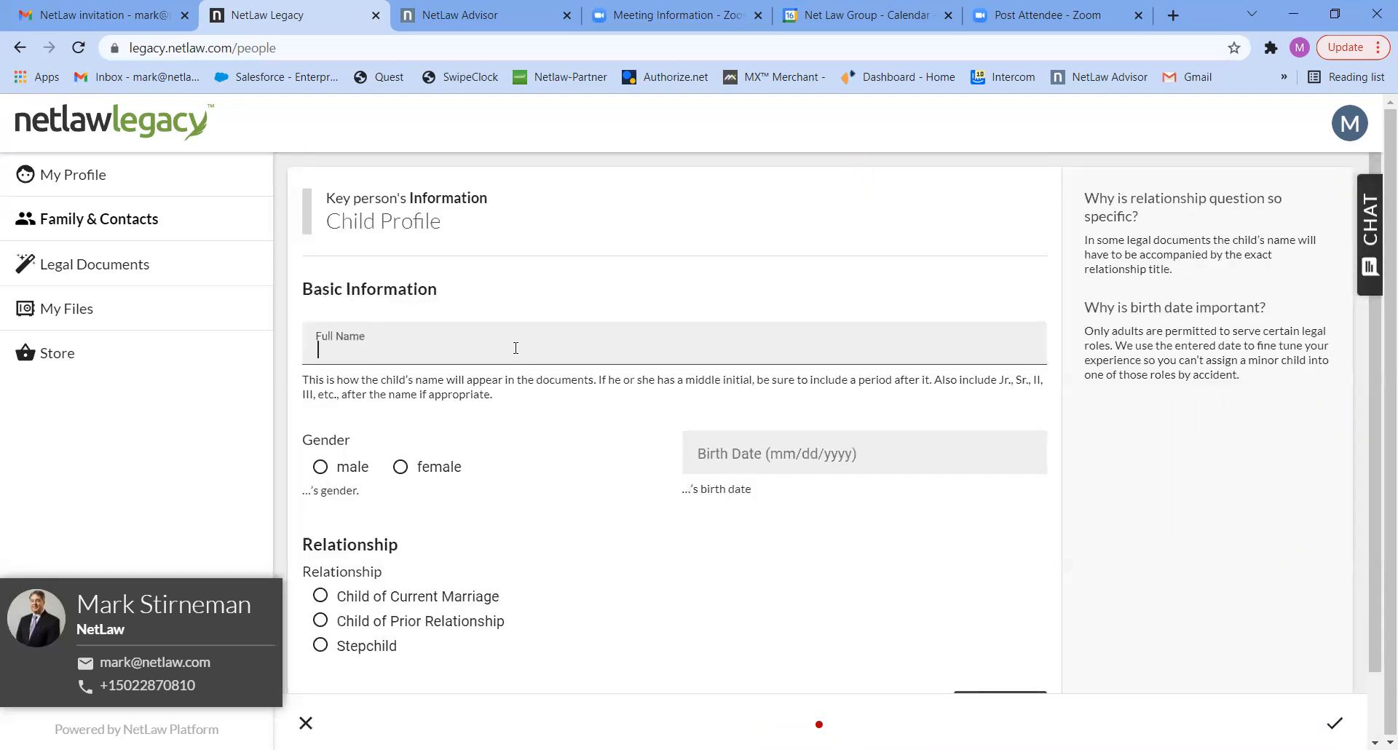
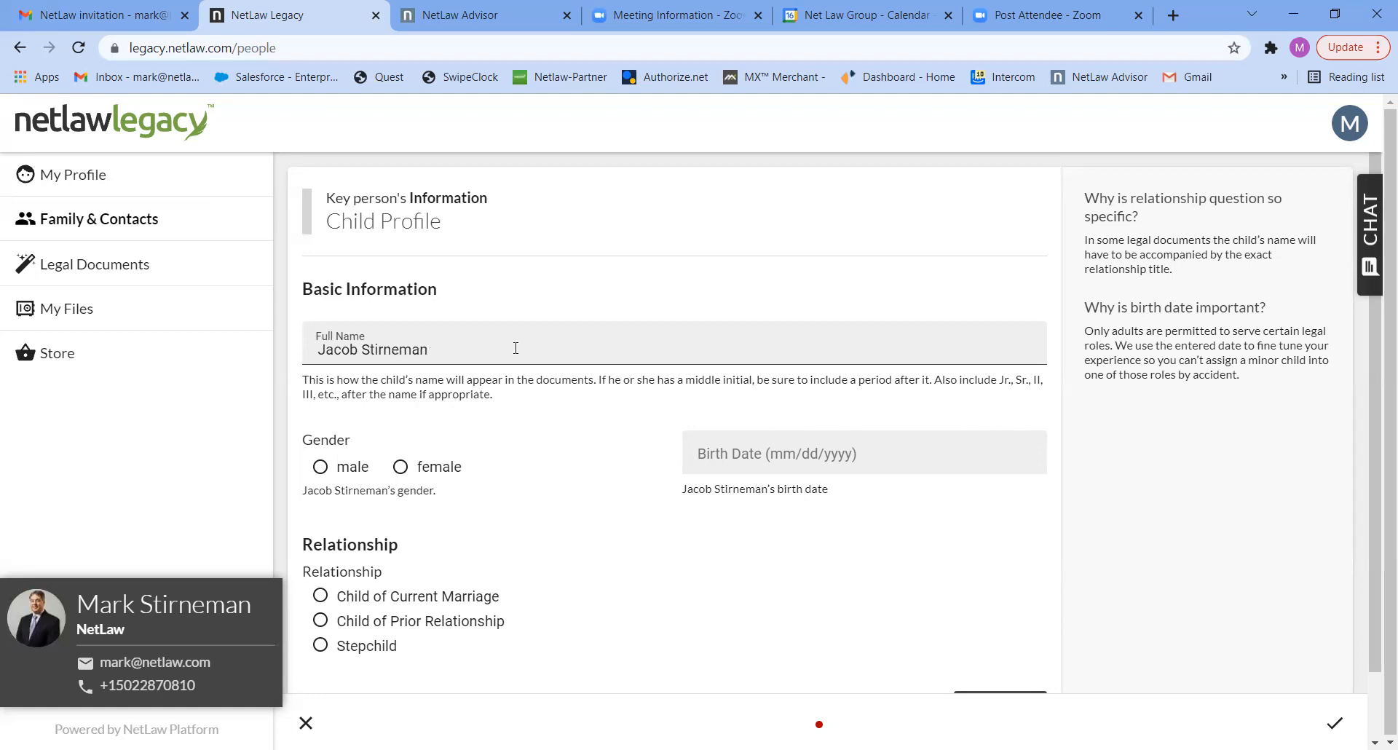
- Set the second child's gender to male, relationship to Child of Current Marriage, enter the birth date and finish the profile
{"action": "left_click", "coordinate": [352, 467]}
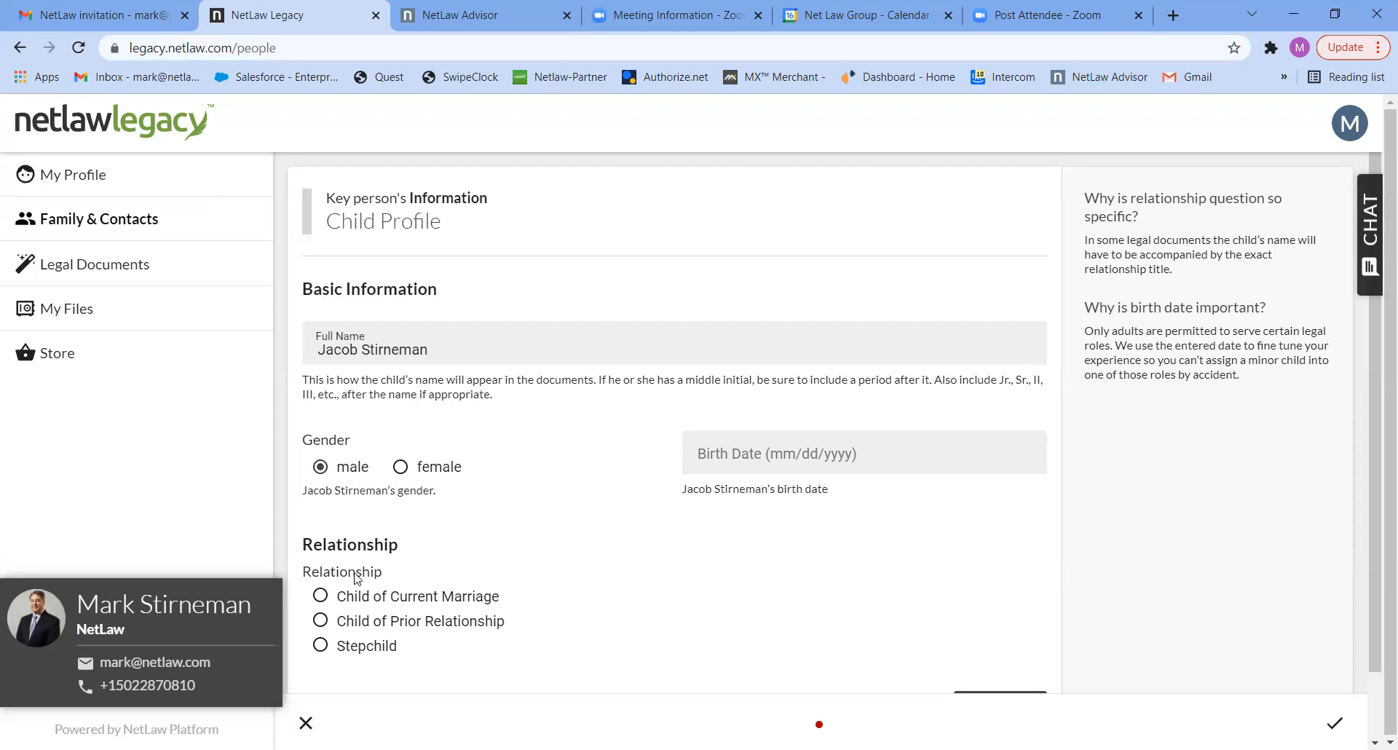
{"action": "left_click", "coordinate": [726, 451]}
{"action": "type", "text": "01/02/20"}
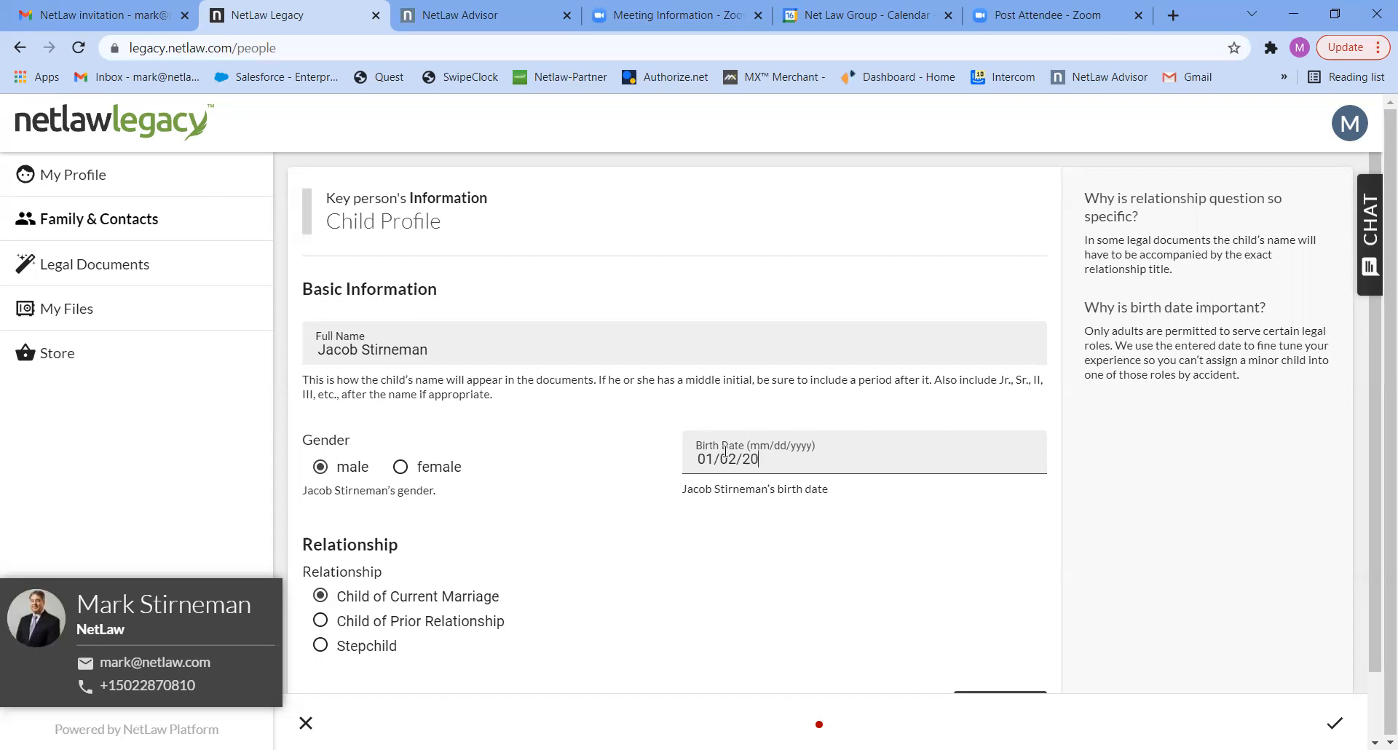
{"action": "type", "text": "10"}
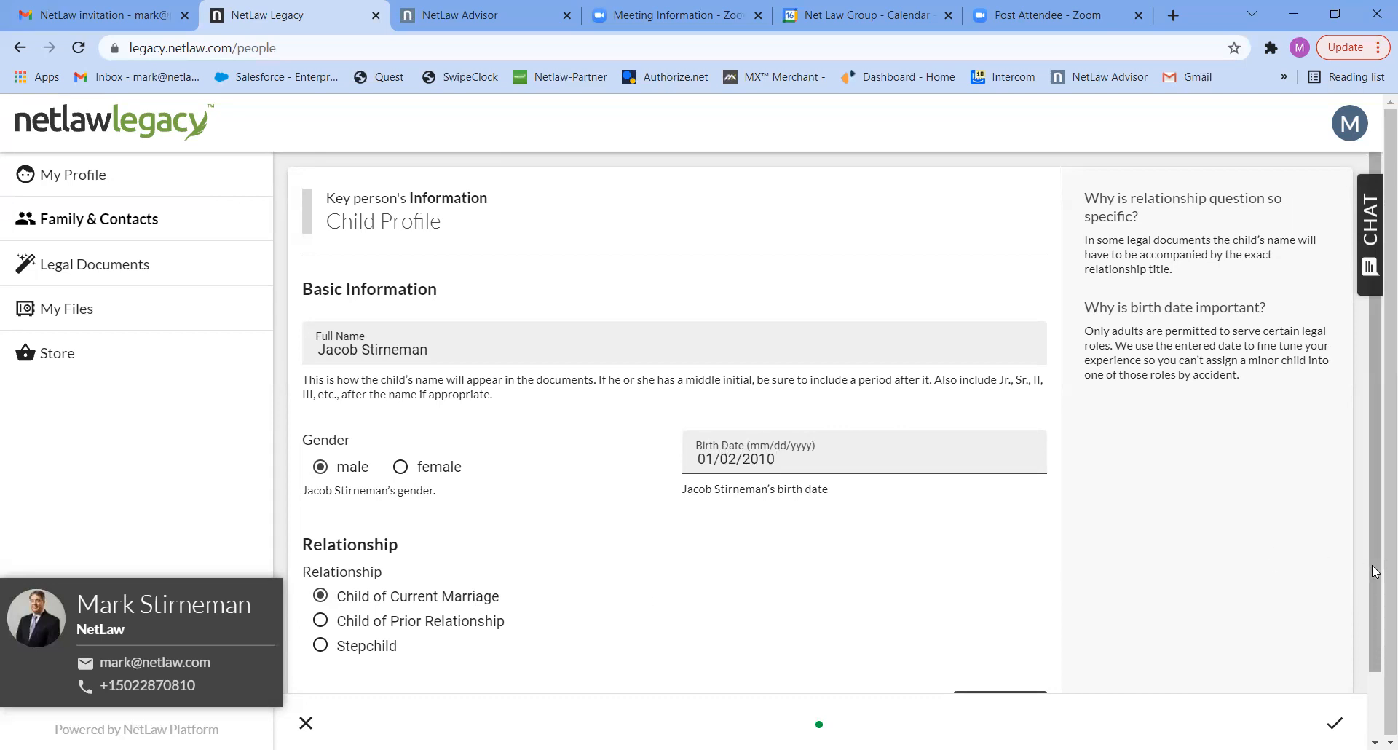
{"action": "scroll", "coordinate": [1375, 572], "scroll_direction": "down", "scroll_amount": 1}
{"action": "left_click", "coordinate": [1013, 644]}
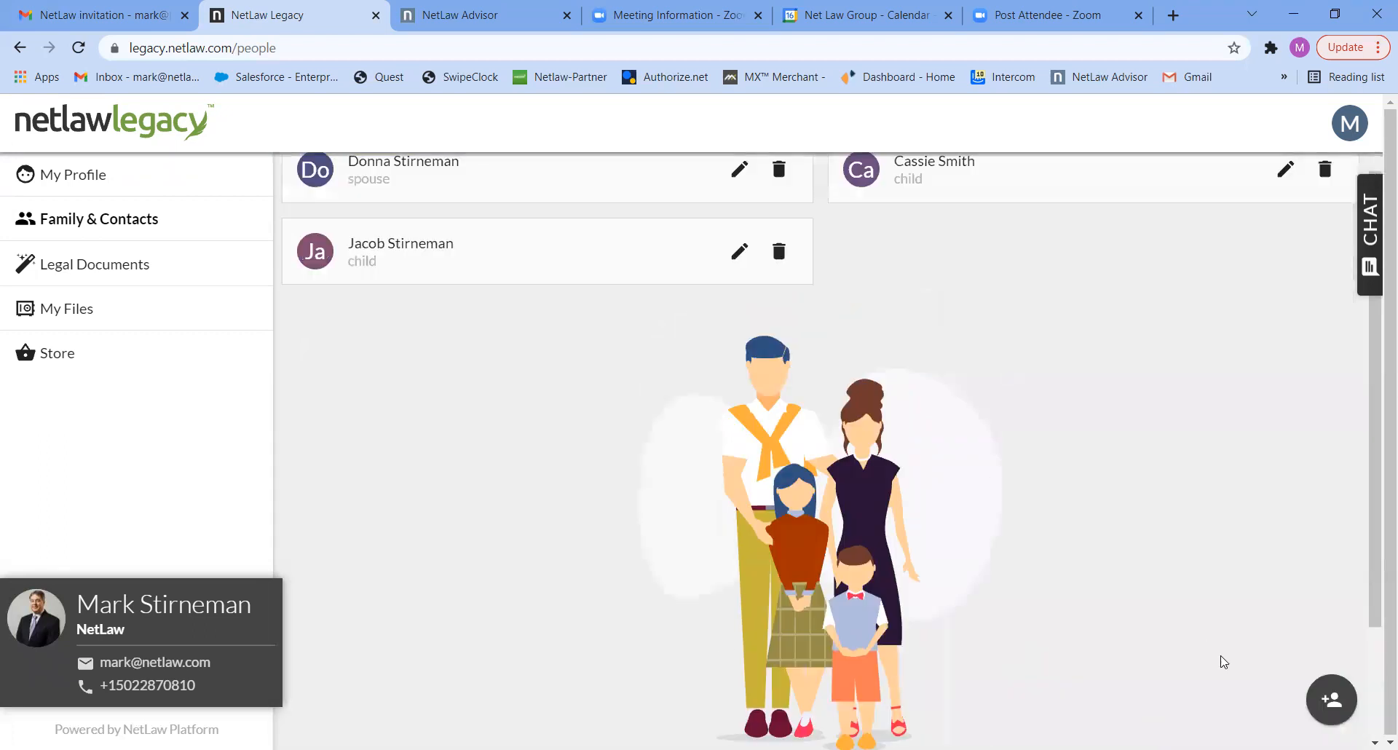
{"action": "left_click", "coordinate": [1331, 701]}
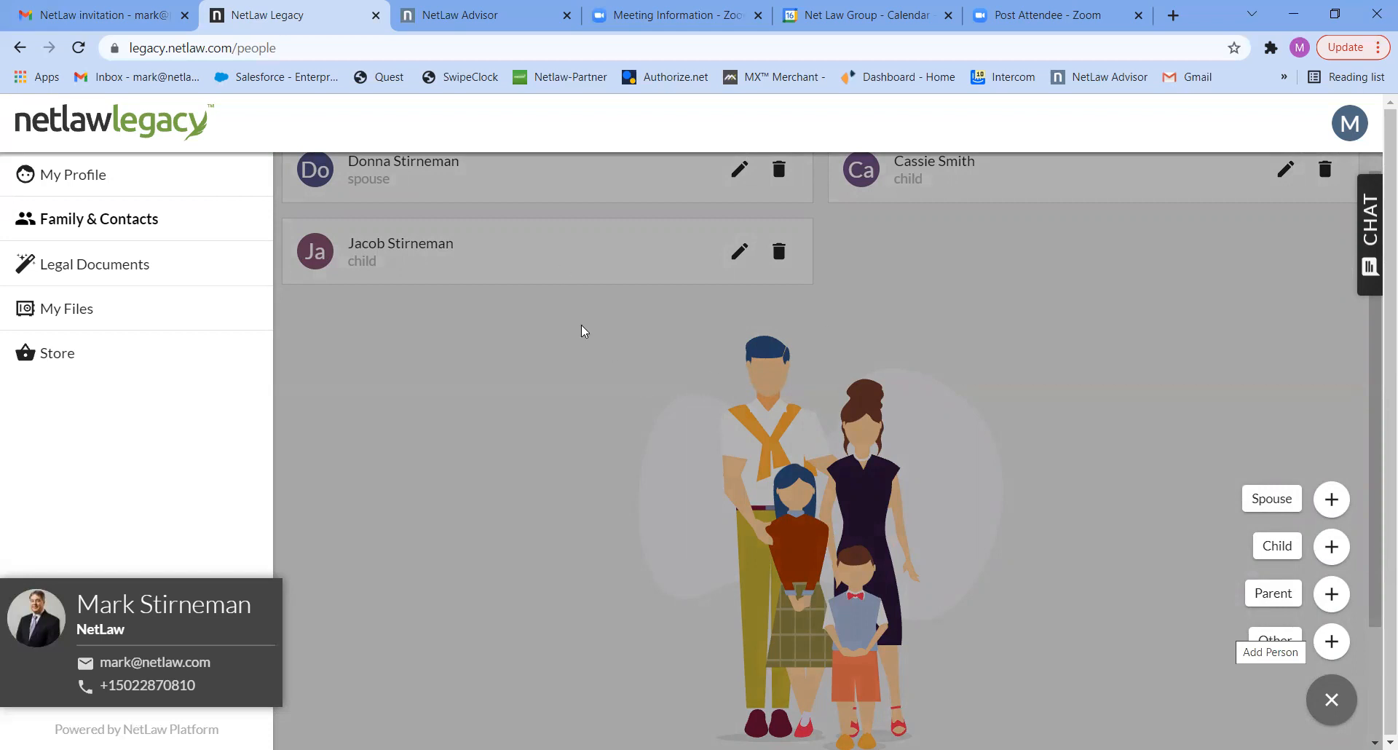
{"action": "left_click", "coordinate": [497, 397]}
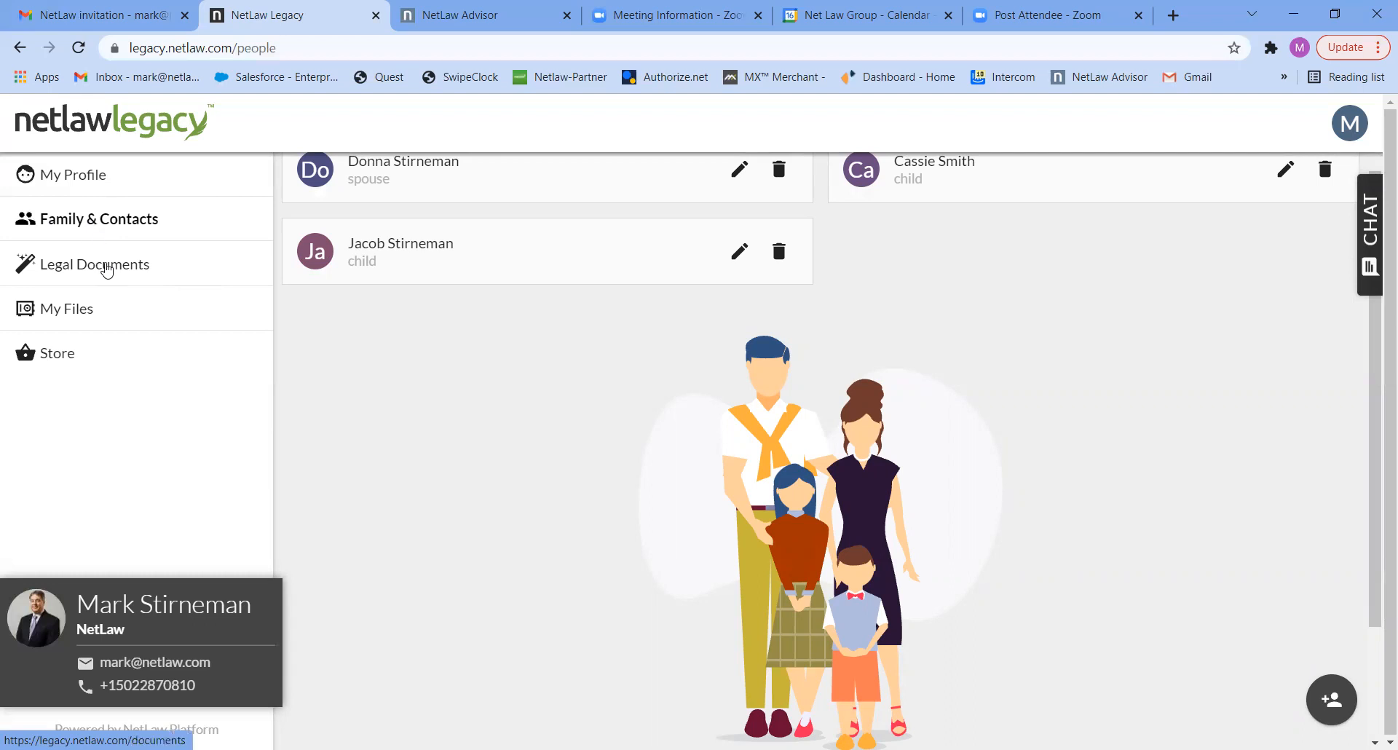
- Purchase the $600.00 Living Trust Upgrade of the Estate Planning Package for legal documents, paying with the saved Visa card
{"action": "left_click", "coordinate": [106, 271]}
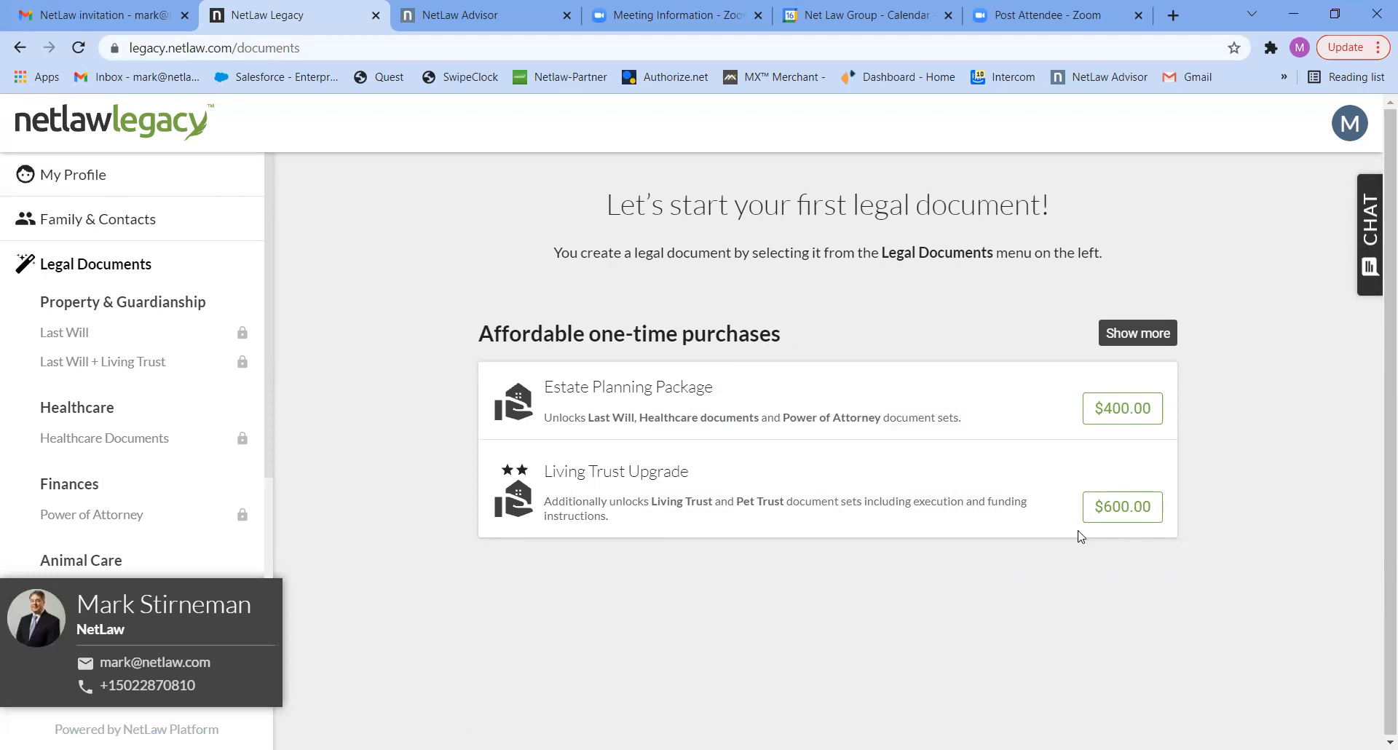
{"action": "left_click", "coordinate": [1115, 508]}
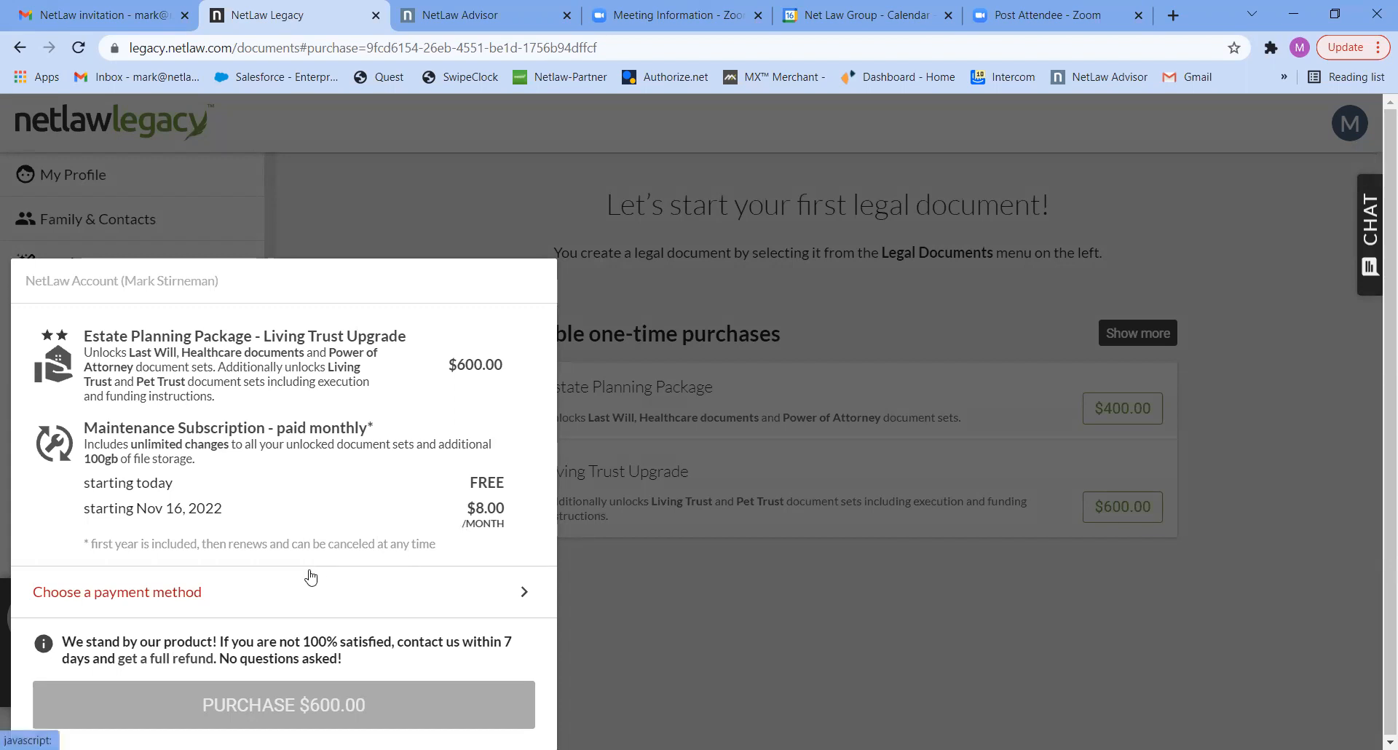
{"action": "left_click", "coordinate": [172, 601]}
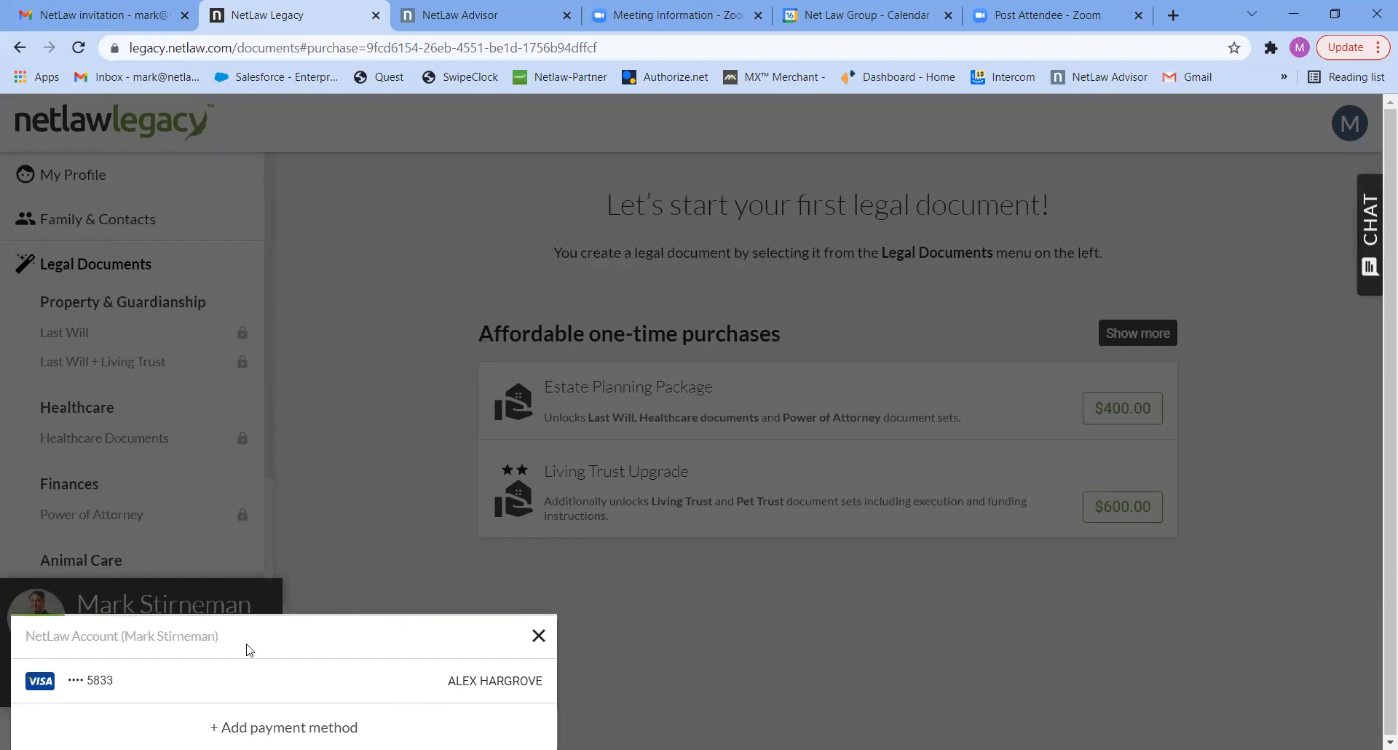
{"action": "left_click", "coordinate": [98, 685]}
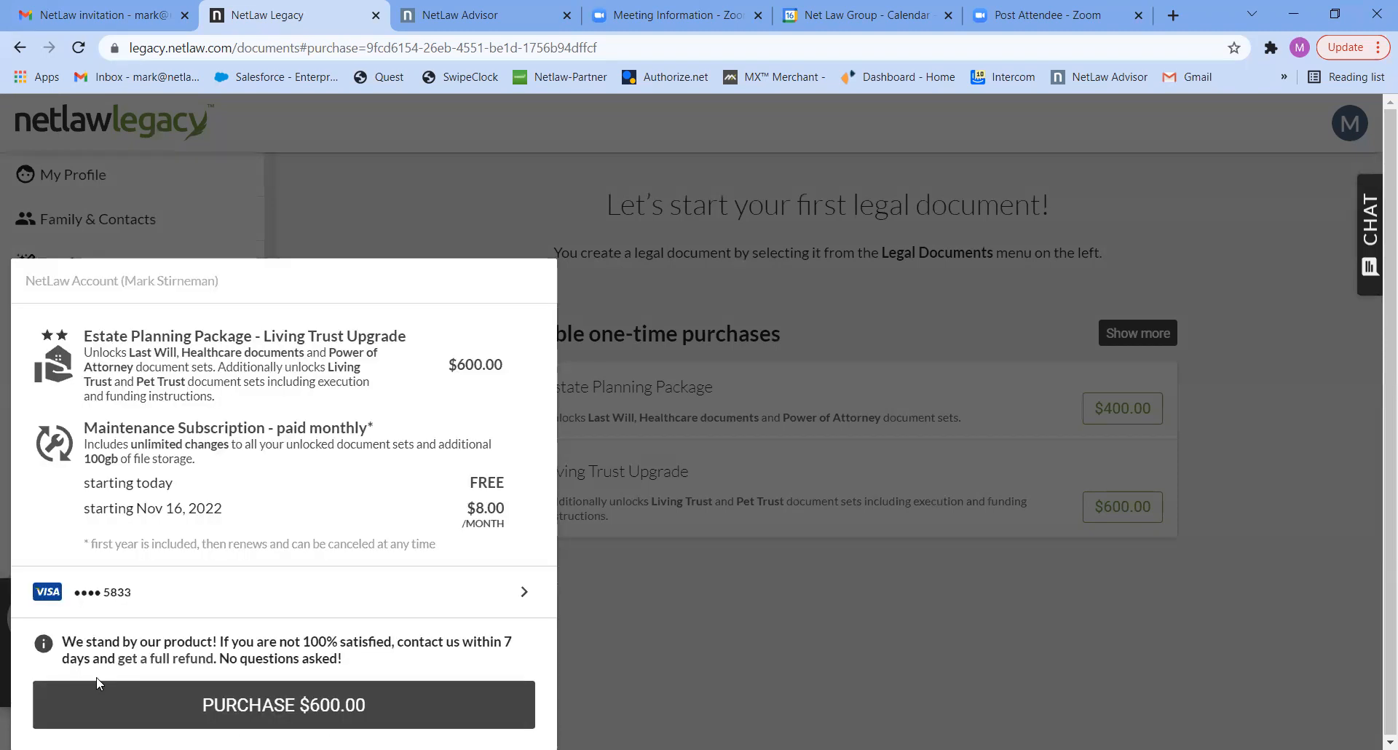
{"action": "left_click", "coordinate": [303, 703]}
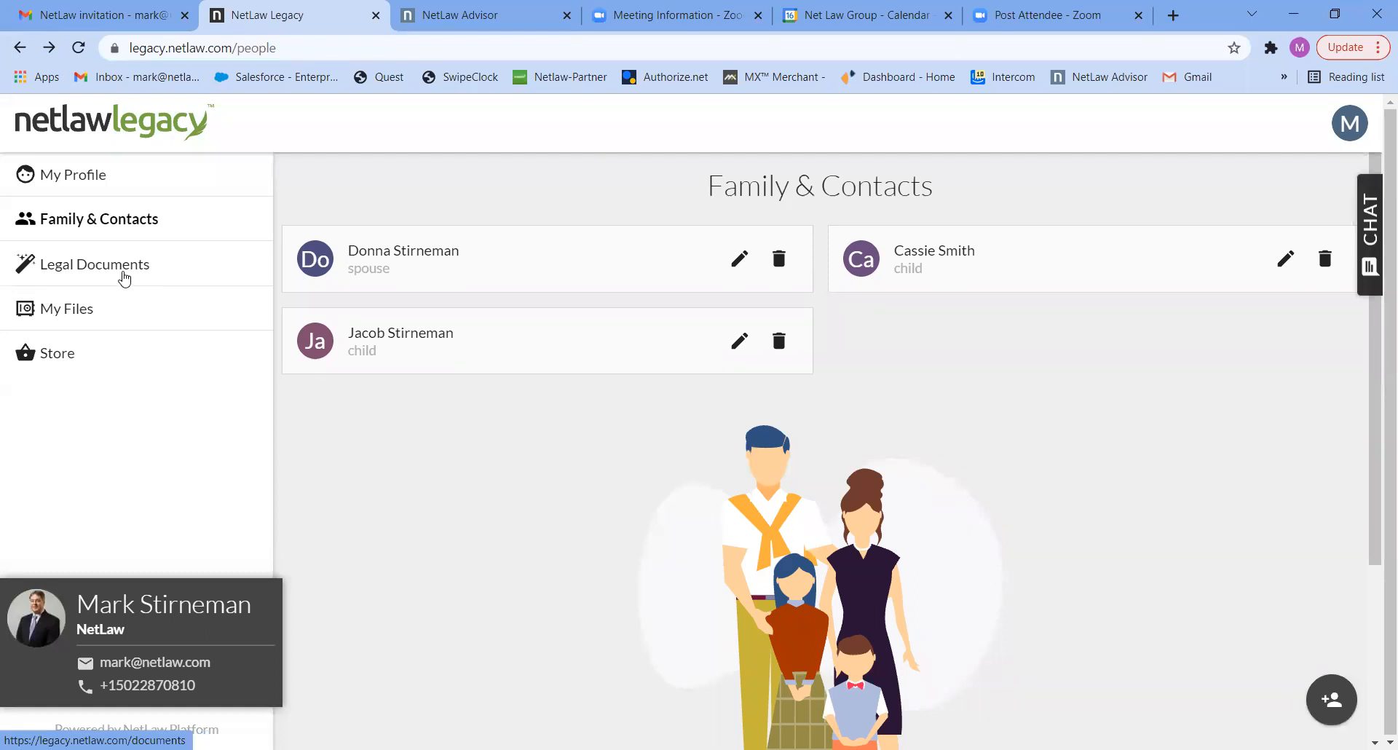
- Start the Last Will + Living Trust legal document prepared for the account holder
{"action": "left_click", "coordinate": [125, 279]}
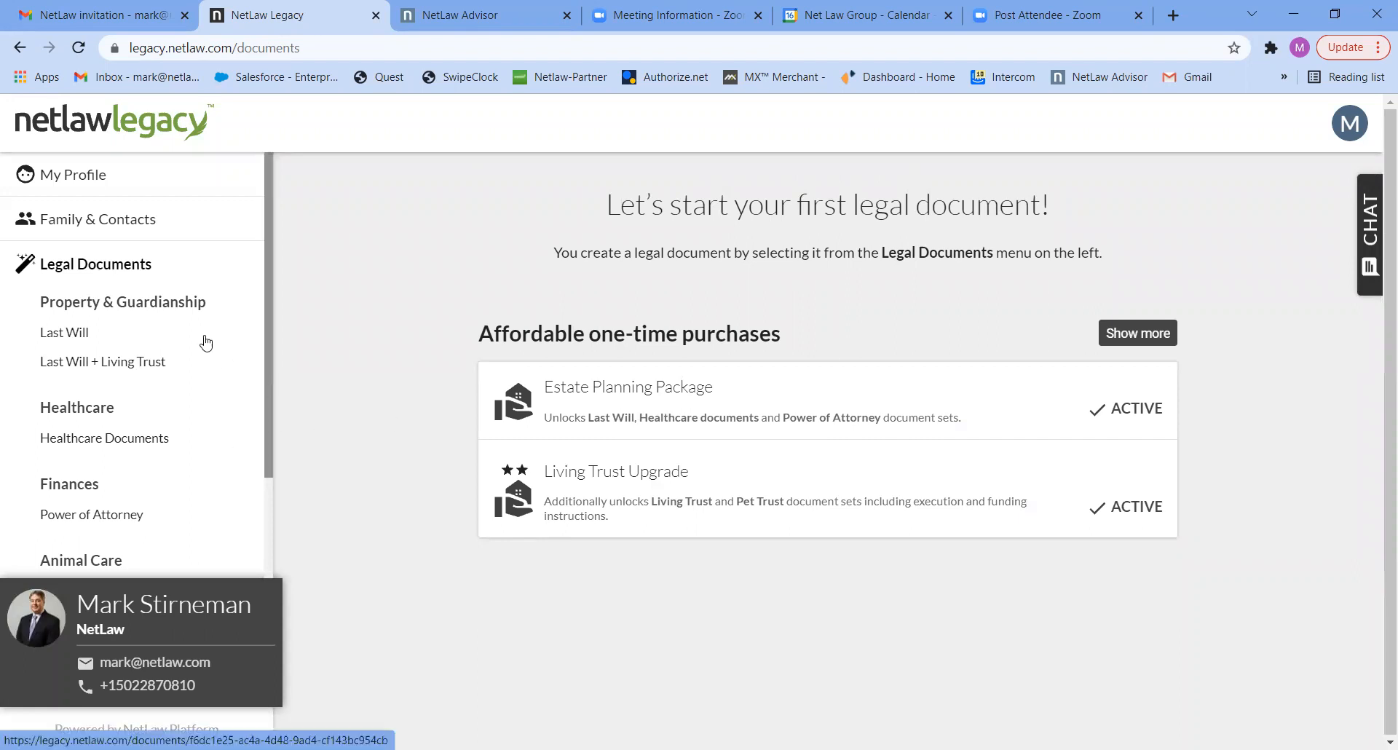
{"action": "left_click", "coordinate": [102, 368]}
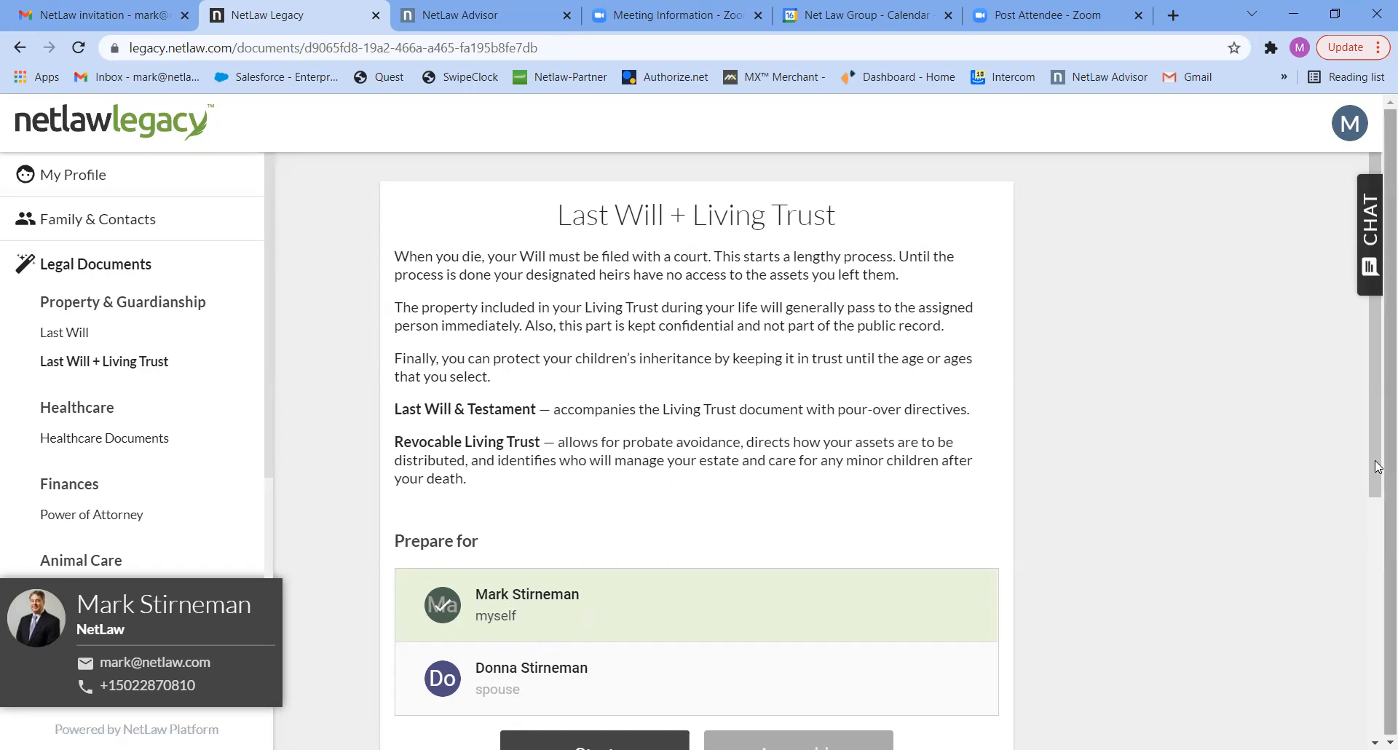
{"action": "scroll", "coordinate": [782, 579], "scroll_direction": "down", "scroll_amount": 2}
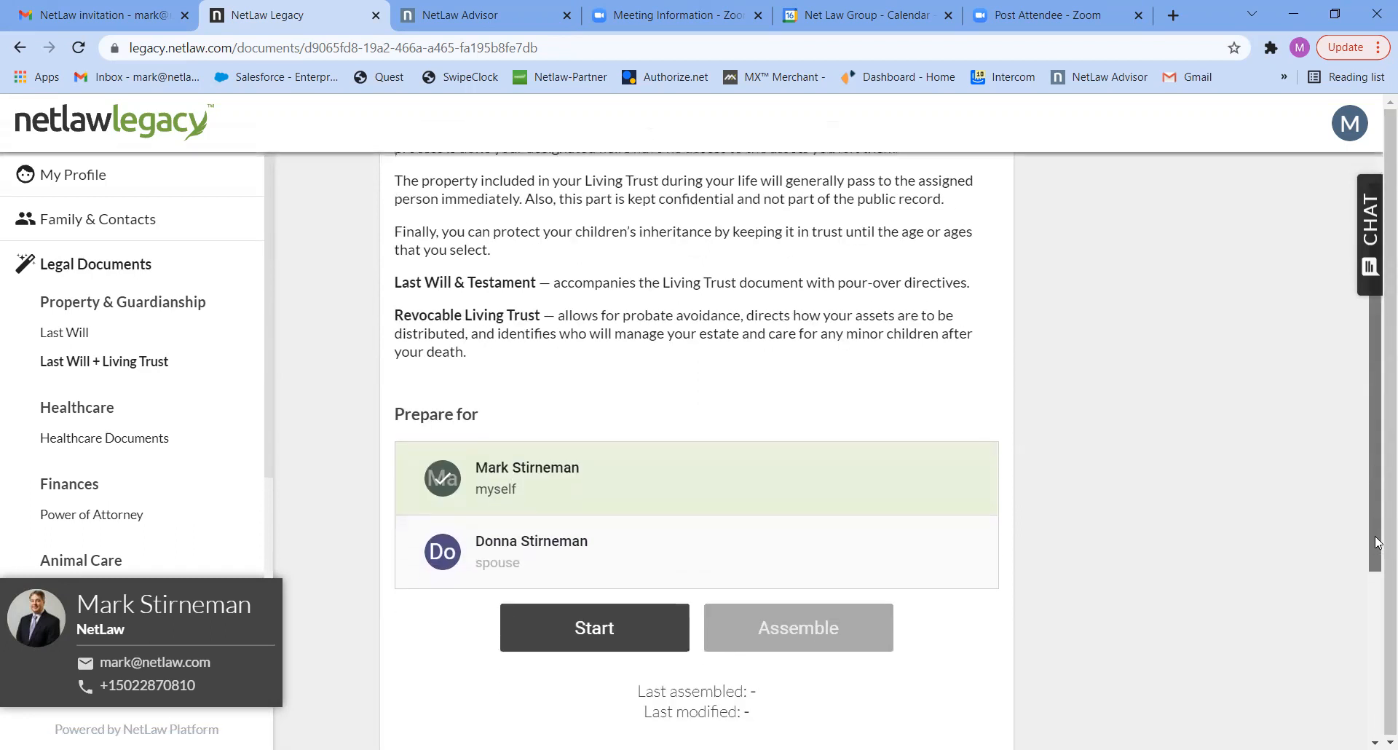
{"action": "left_click", "coordinate": [597, 616]}
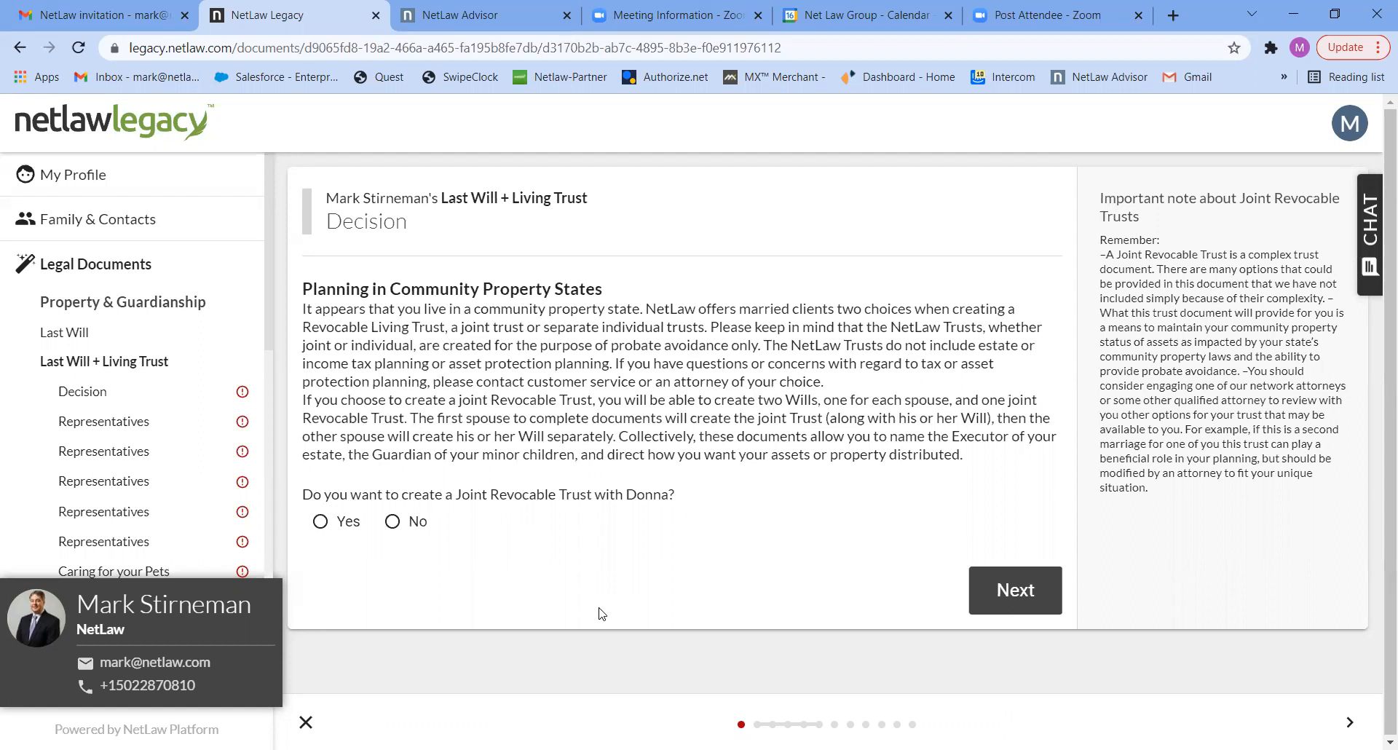
- Choose to create a Joint Revocable Trust with the spouse and name it with both spouses' names followed by "Revocable Living Trust"
{"action": "left_click", "coordinate": [350, 531]}
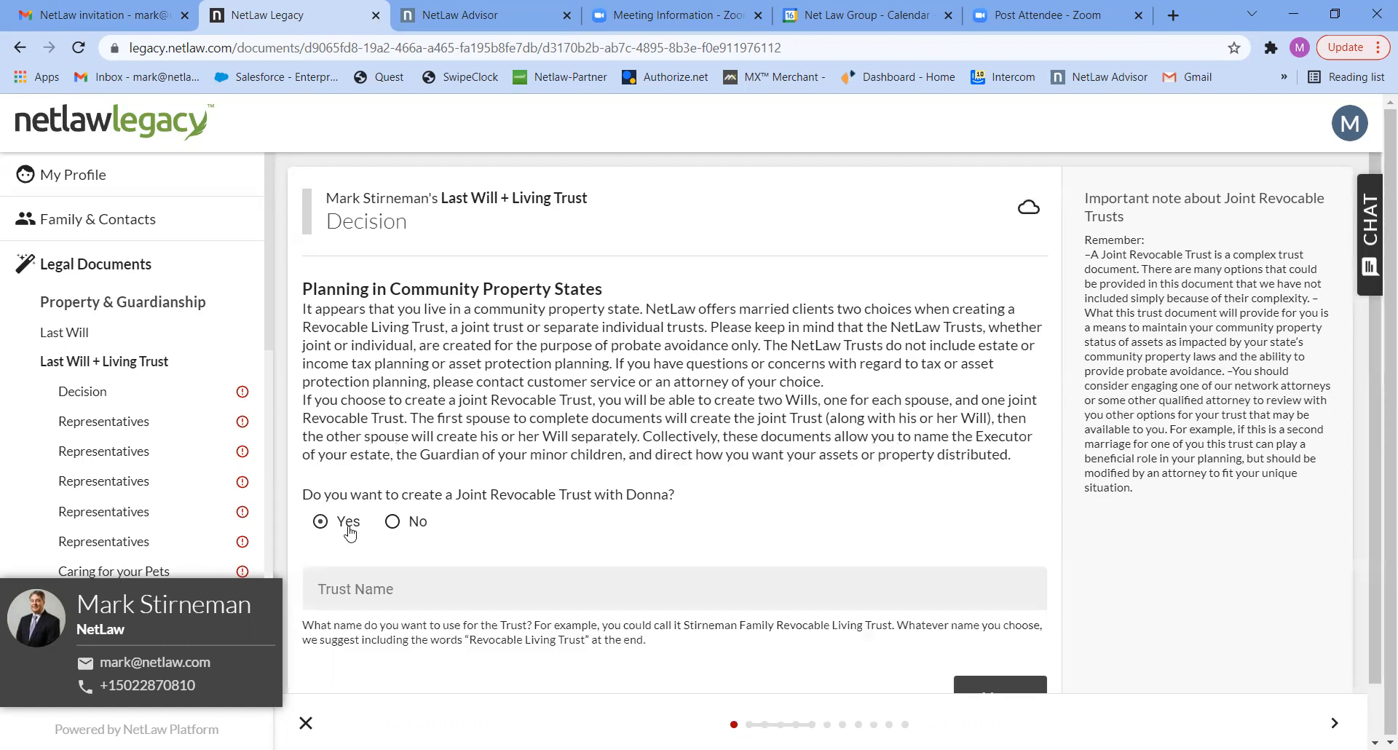
{"action": "left_click", "coordinate": [382, 588]}
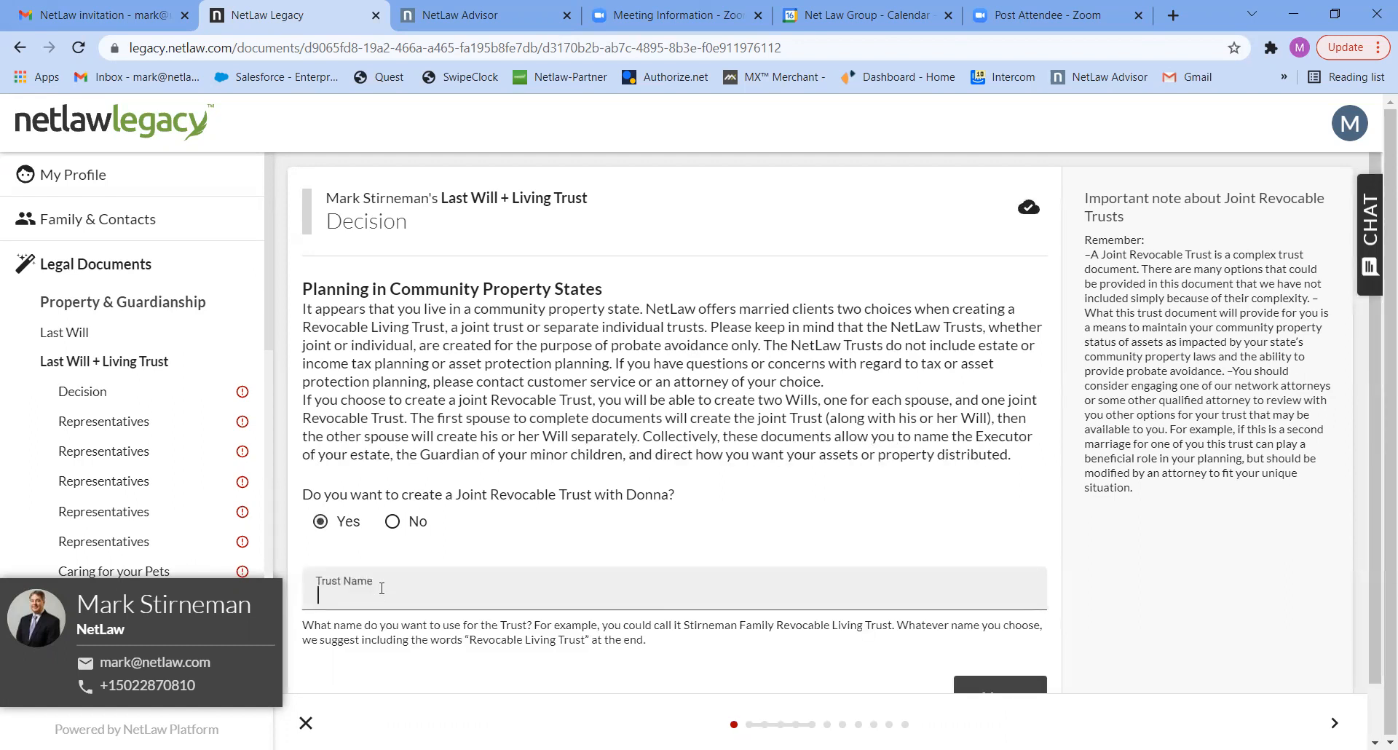
{"action": "type", "text": "Mark "}
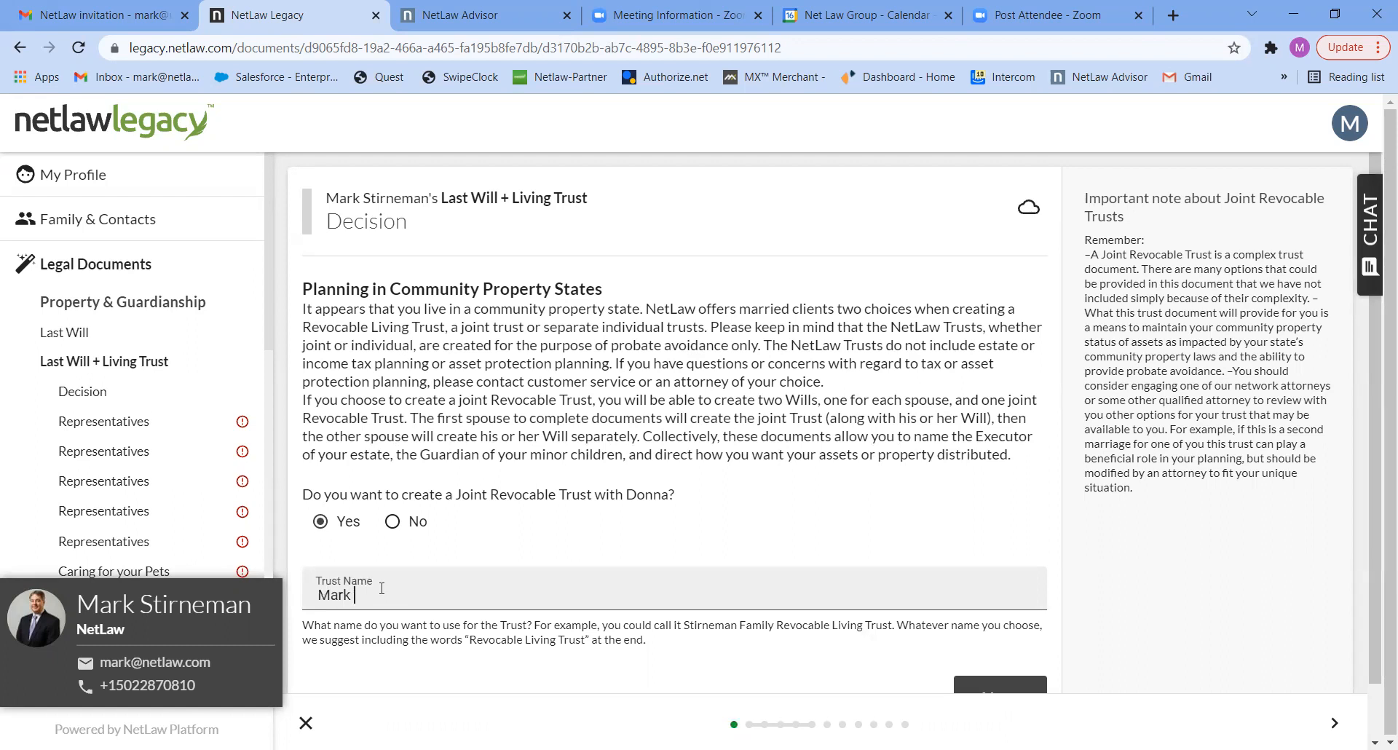
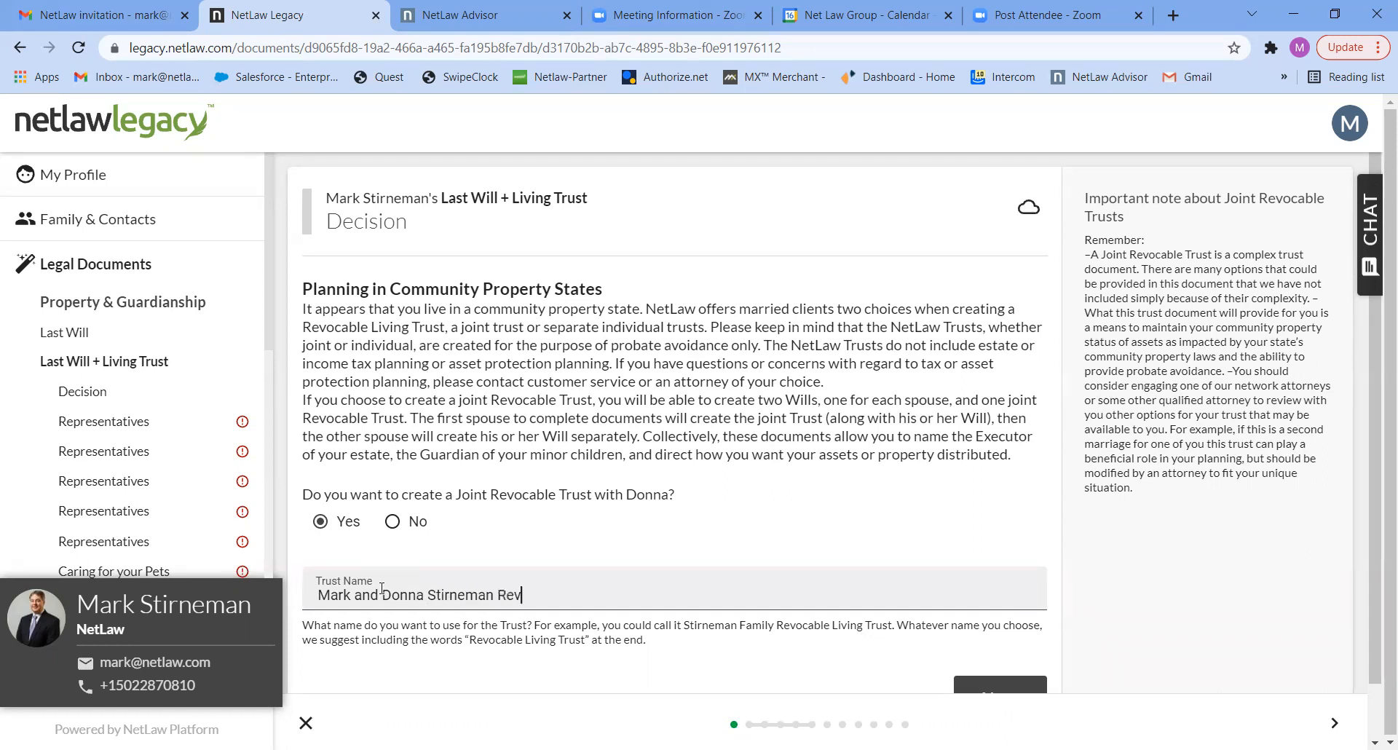
{"action": "type", "text": "ocable Living Trust"}
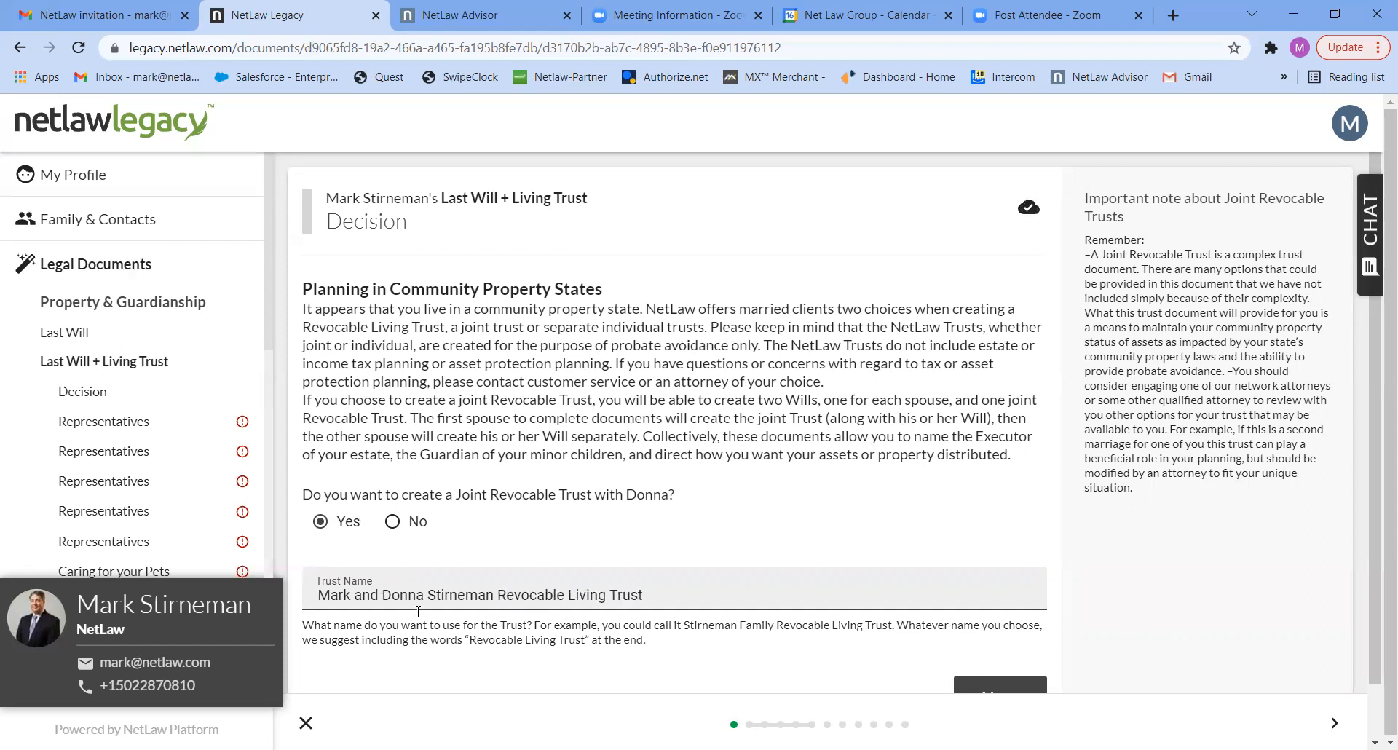
- Continue past the trust decision and name the spouse as executor of the Last Will and Testament
{"action": "left_click", "coordinate": [1003, 685]}
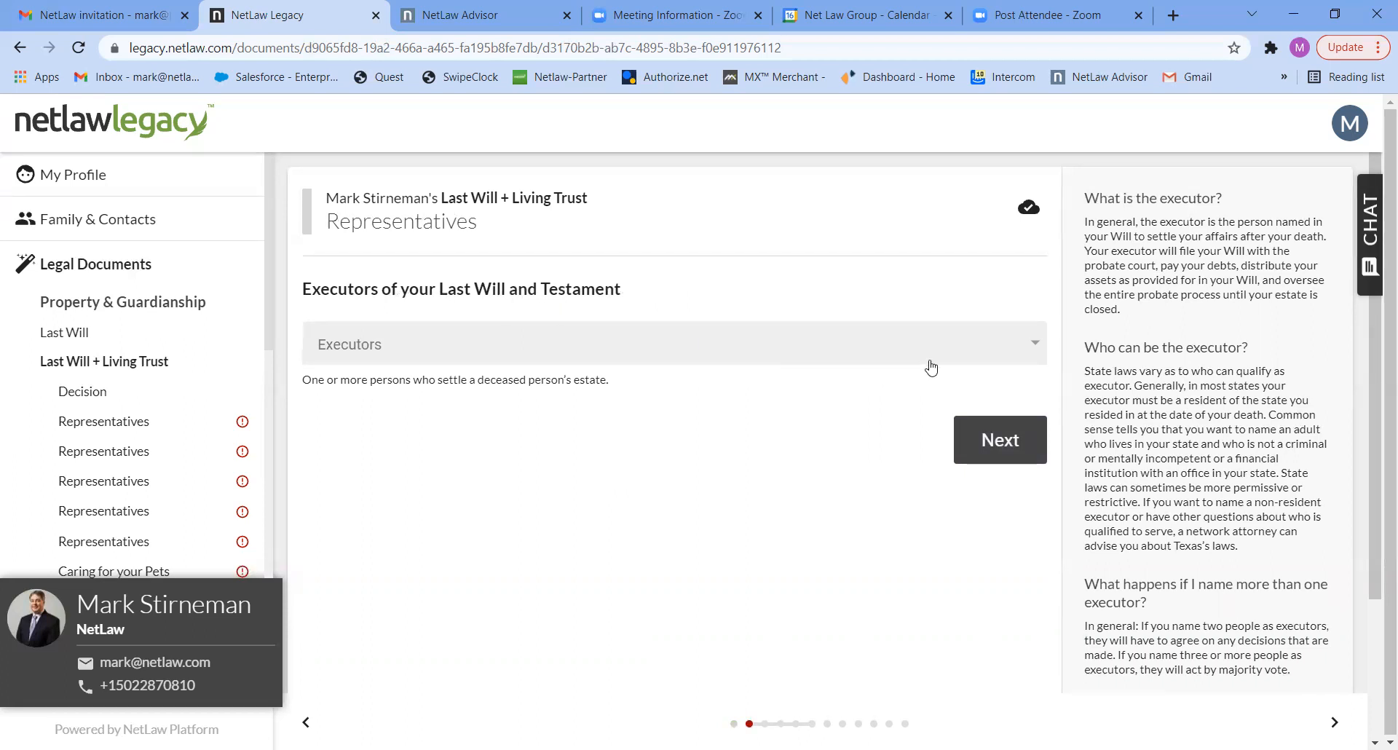
{"action": "left_click", "coordinate": [987, 354]}
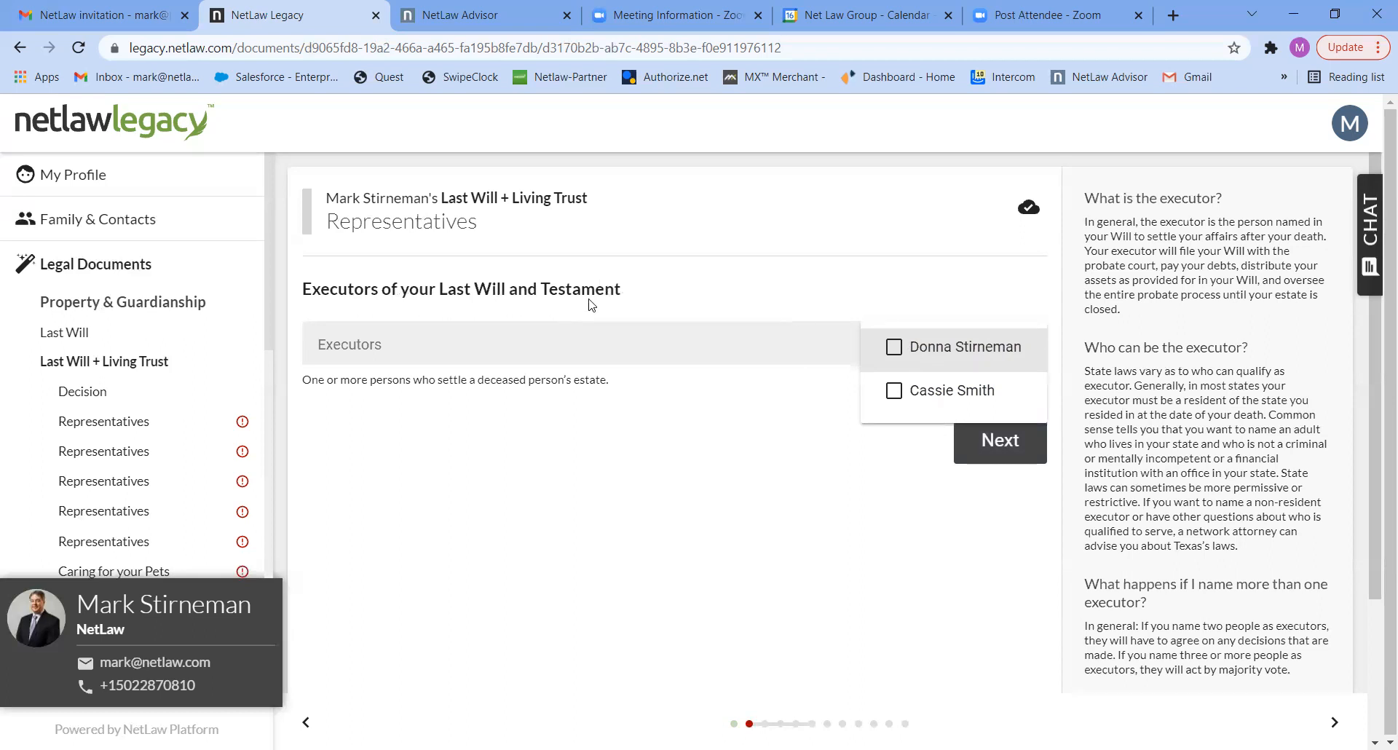
{"action": "left_click", "coordinate": [895, 349]}
{"action": "left_click", "coordinate": [987, 448]}
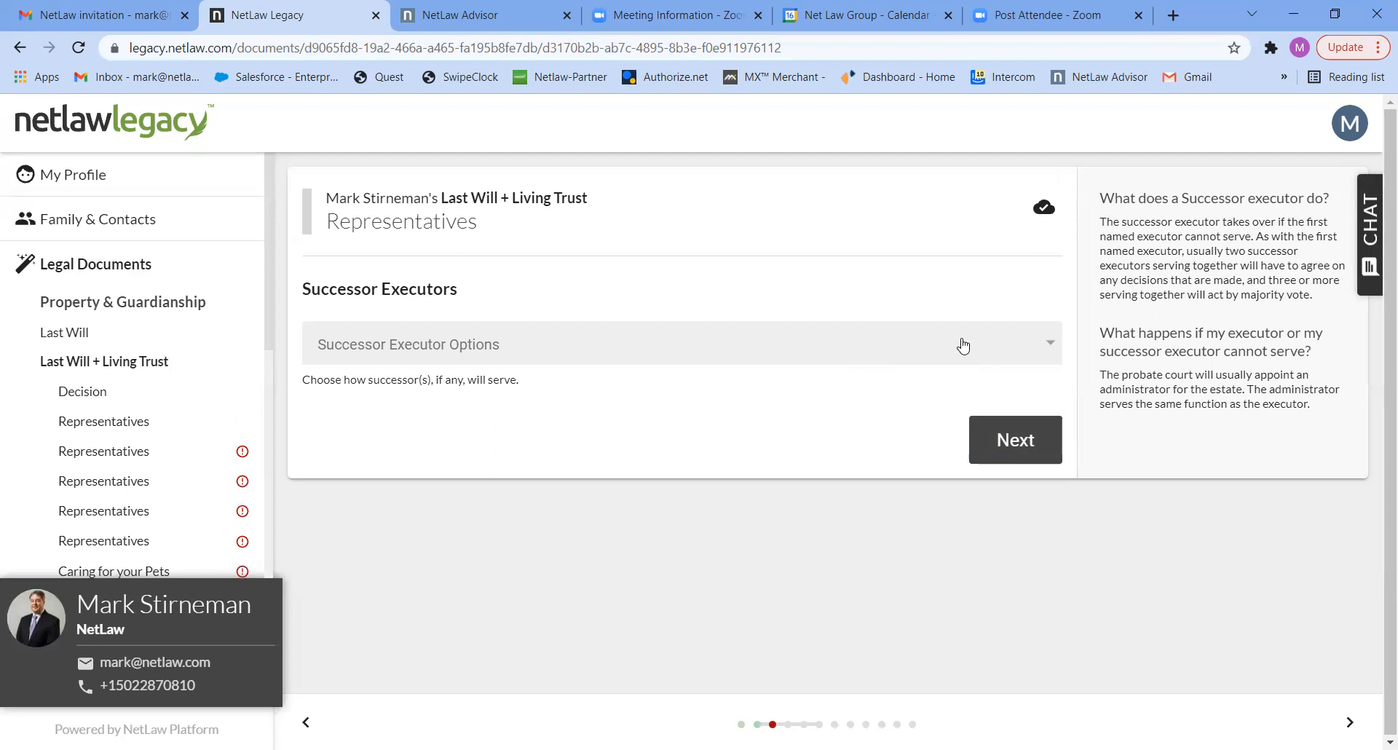
- Choose One Successor for the successor executor options and name the only person offered as successor executor
{"action": "left_click", "coordinate": [963, 345]}
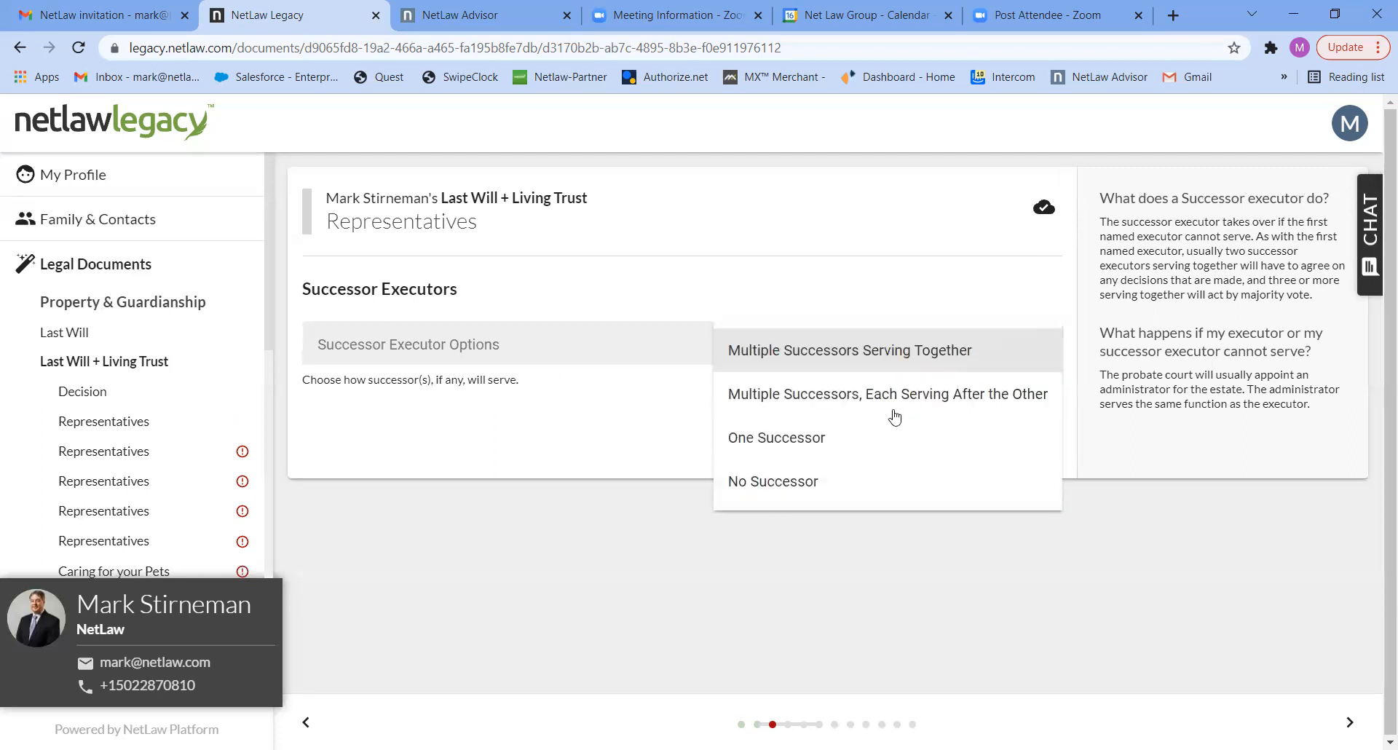
{"action": "left_click", "coordinate": [811, 441]}
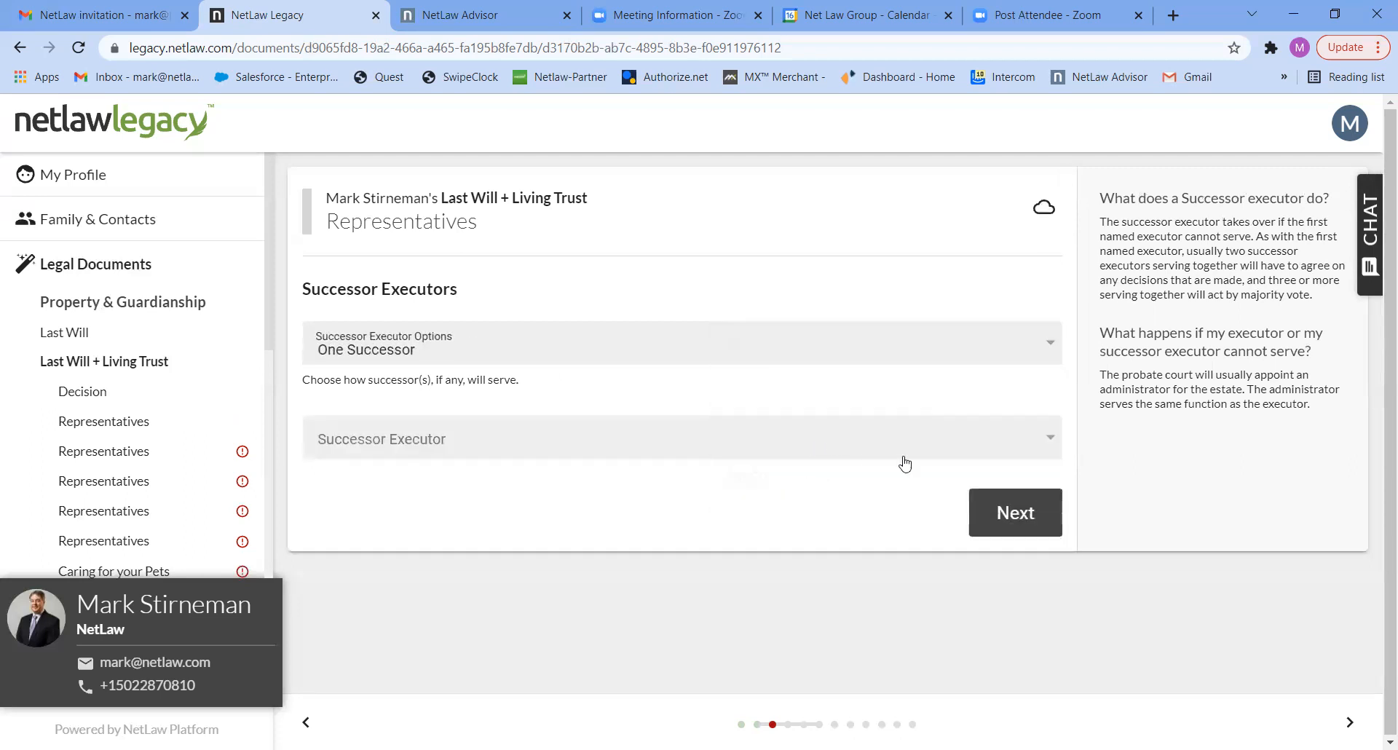
{"action": "left_click", "coordinate": [1039, 436]}
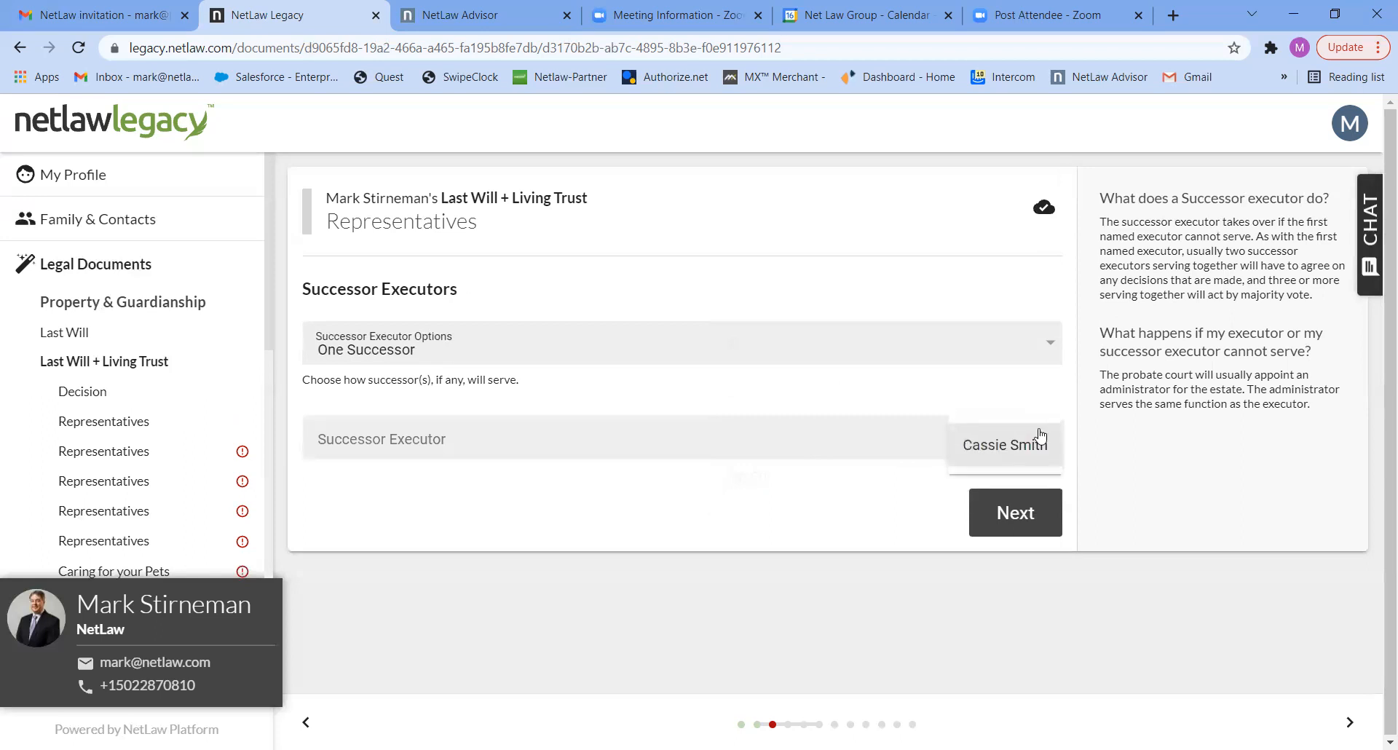
{"action": "left_click", "coordinate": [1027, 455]}
{"action": "left_click", "coordinate": [1015, 527]}
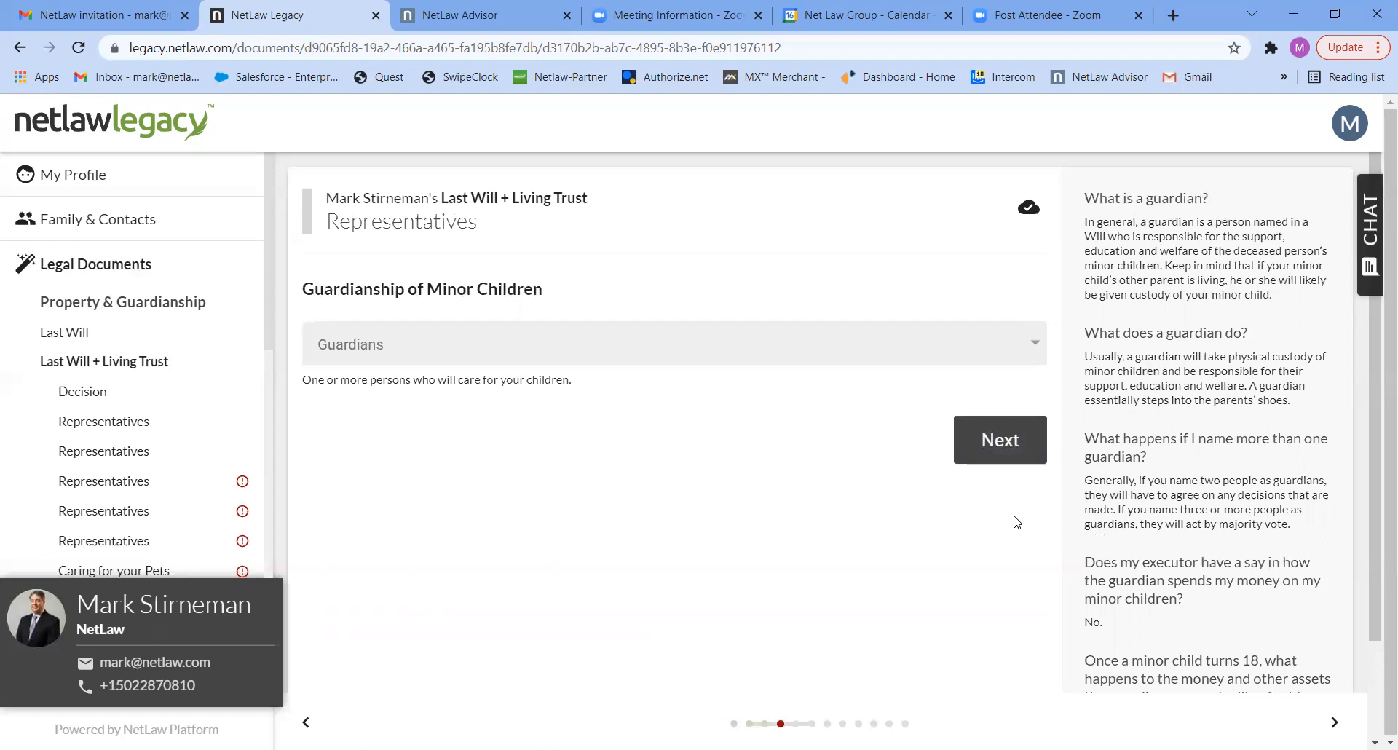
- Name the only person offered as guardian of the minor children
{"action": "left_click", "coordinate": [1029, 356]}
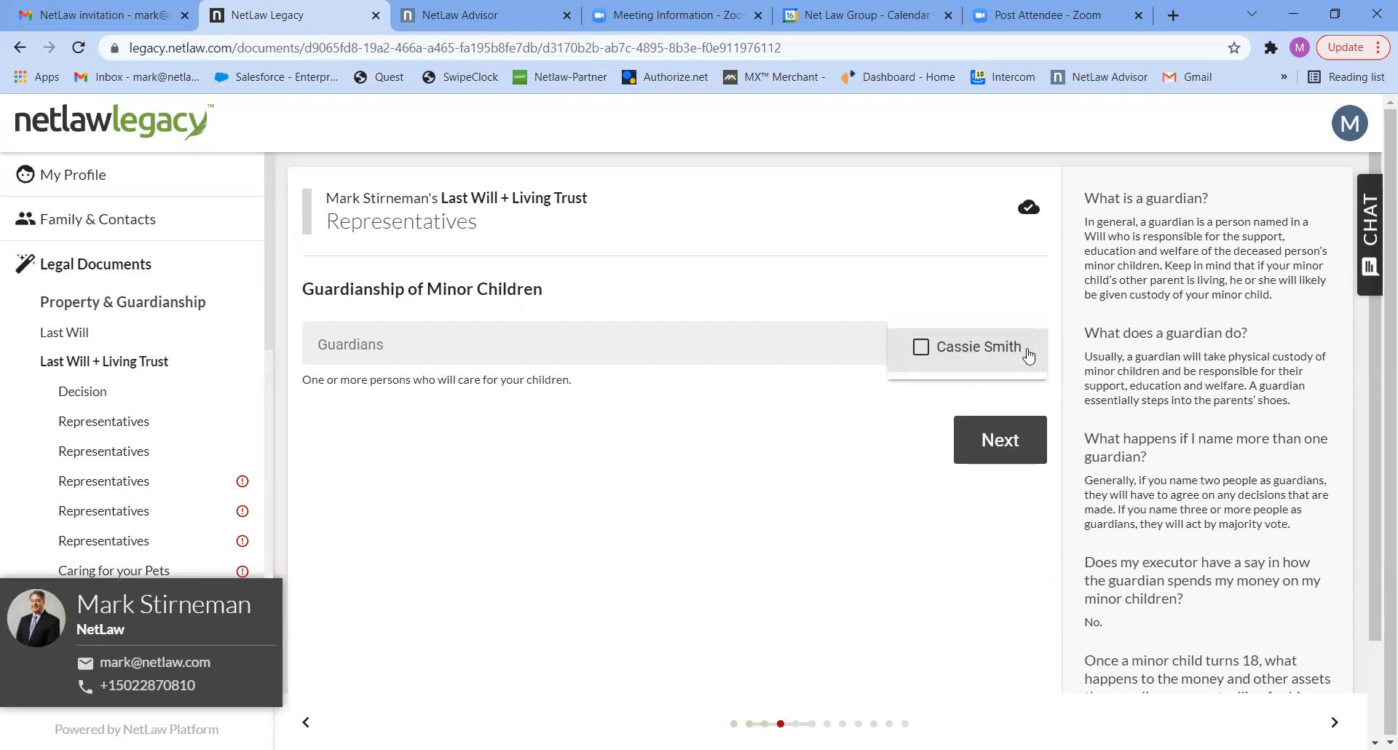
{"action": "left_click", "coordinate": [950, 349]}
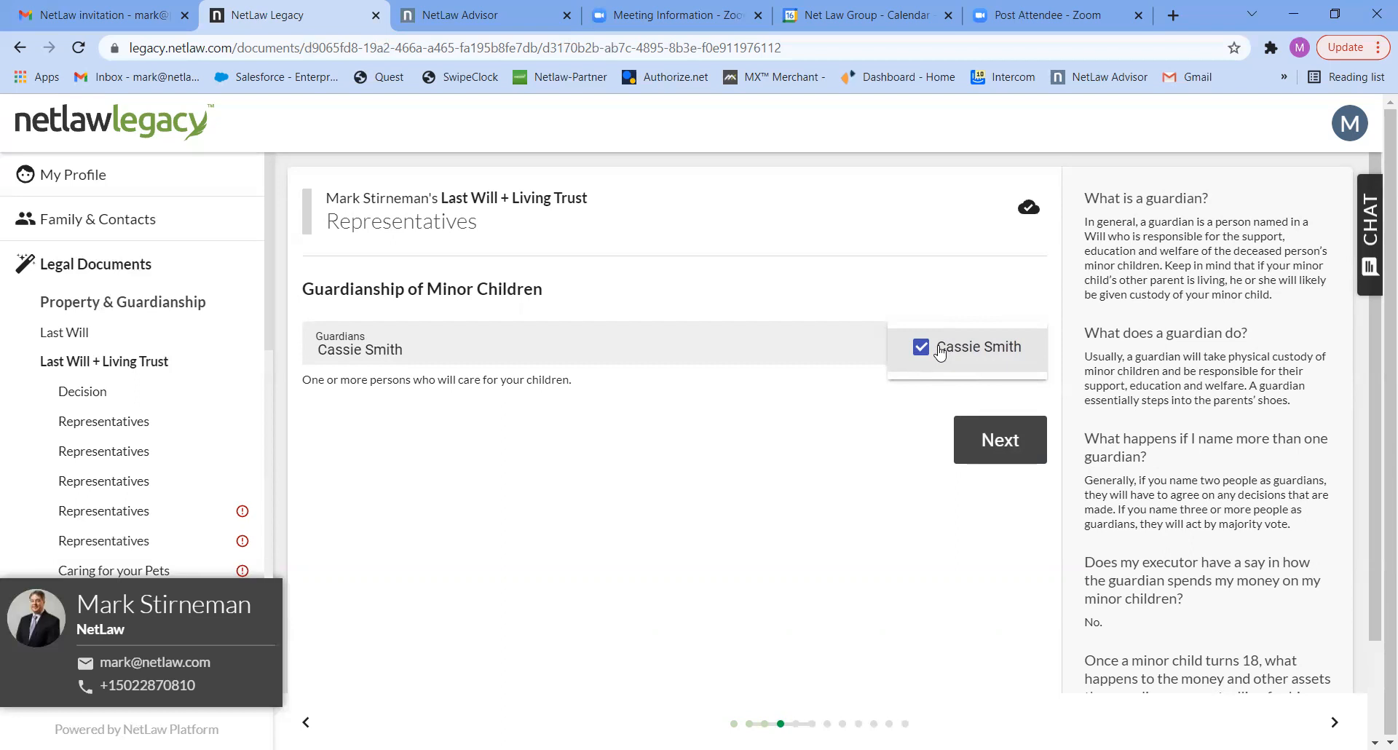
{"action": "left_click", "coordinate": [999, 442]}
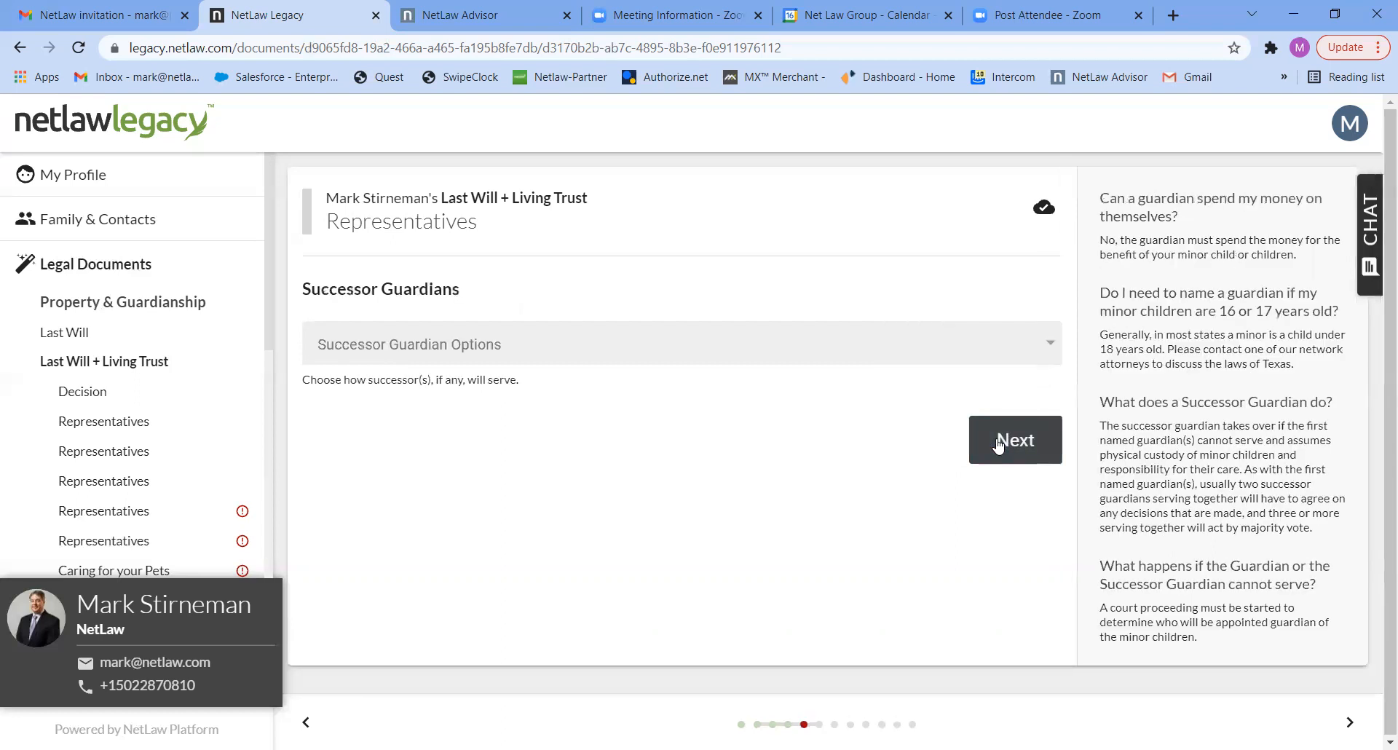
- Choose No Successor for the guardians and skip the trustees page without setting a successor trustee option
{"action": "left_click", "coordinate": [1024, 349]}
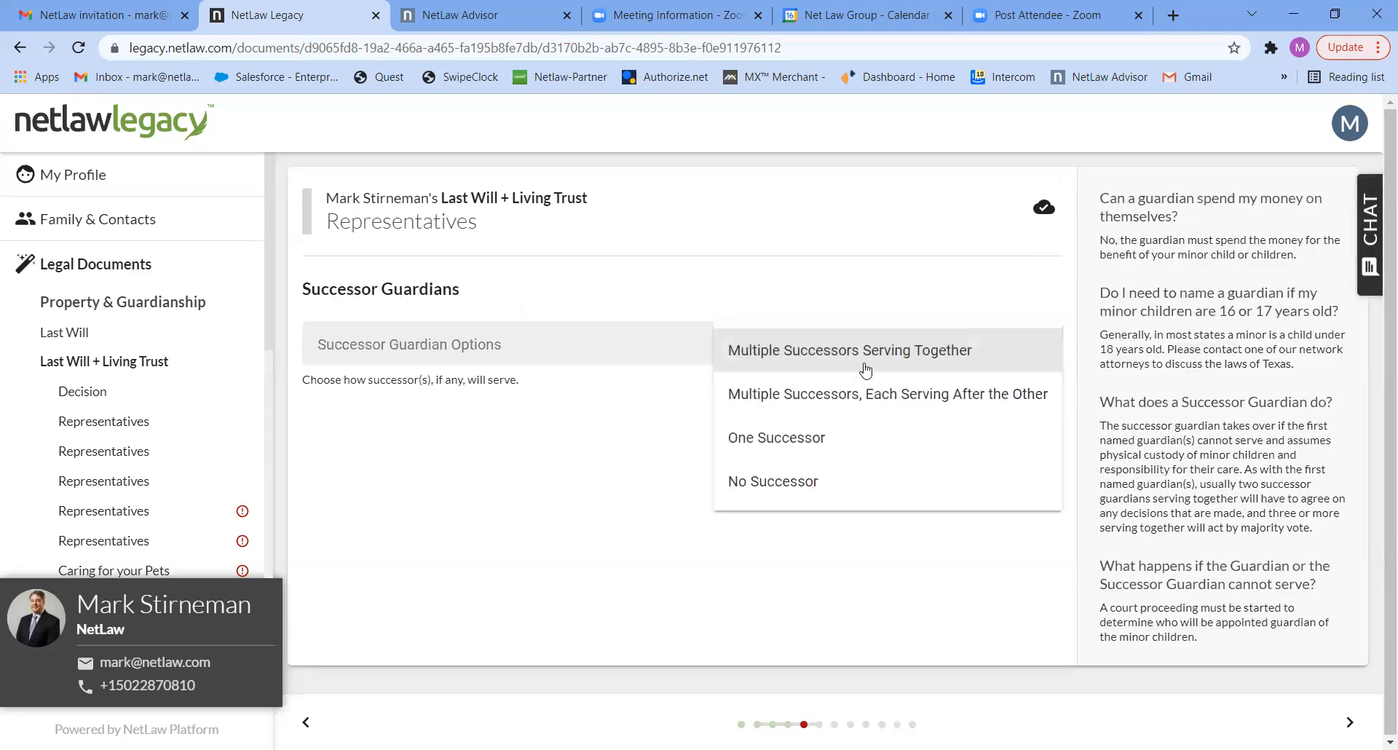
{"action": "left_click", "coordinate": [763, 484]}
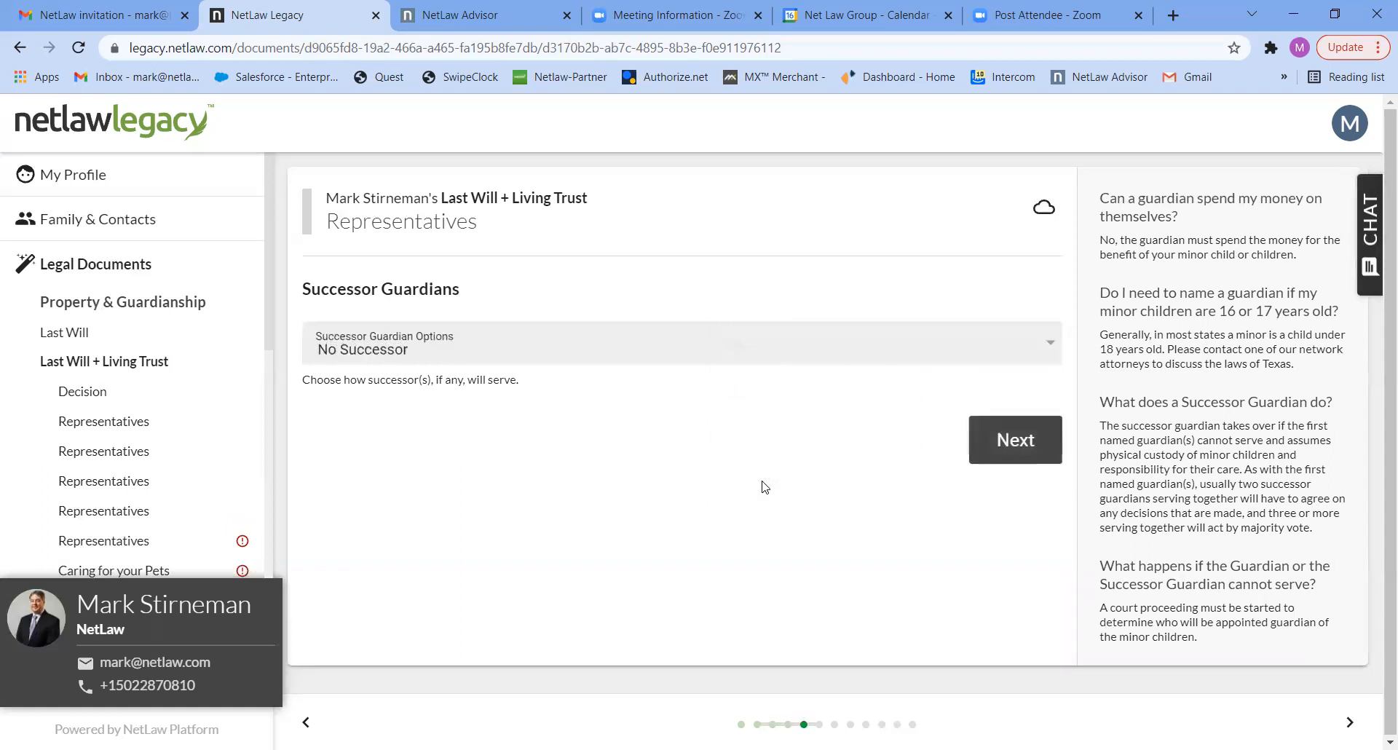
{"action": "left_click", "coordinate": [1009, 447]}
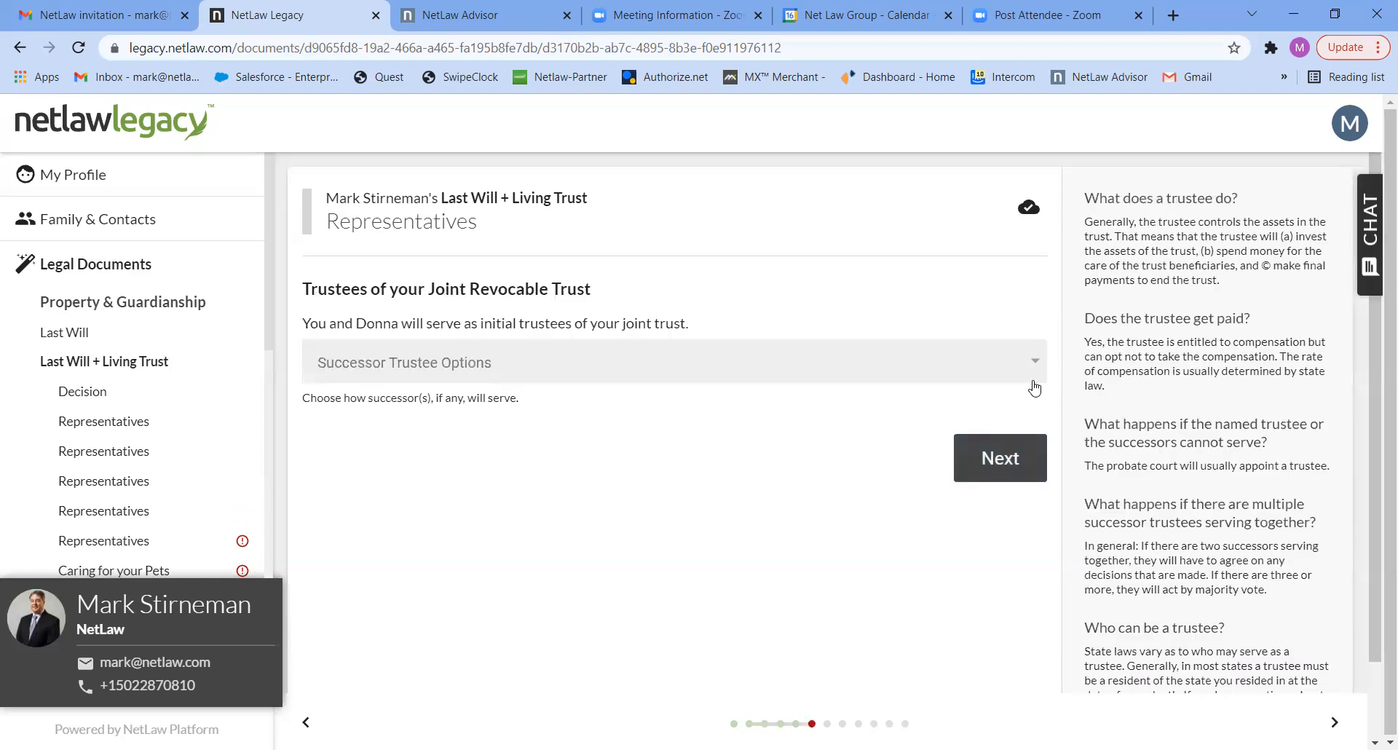
{"action": "left_click", "coordinate": [1000, 442]}
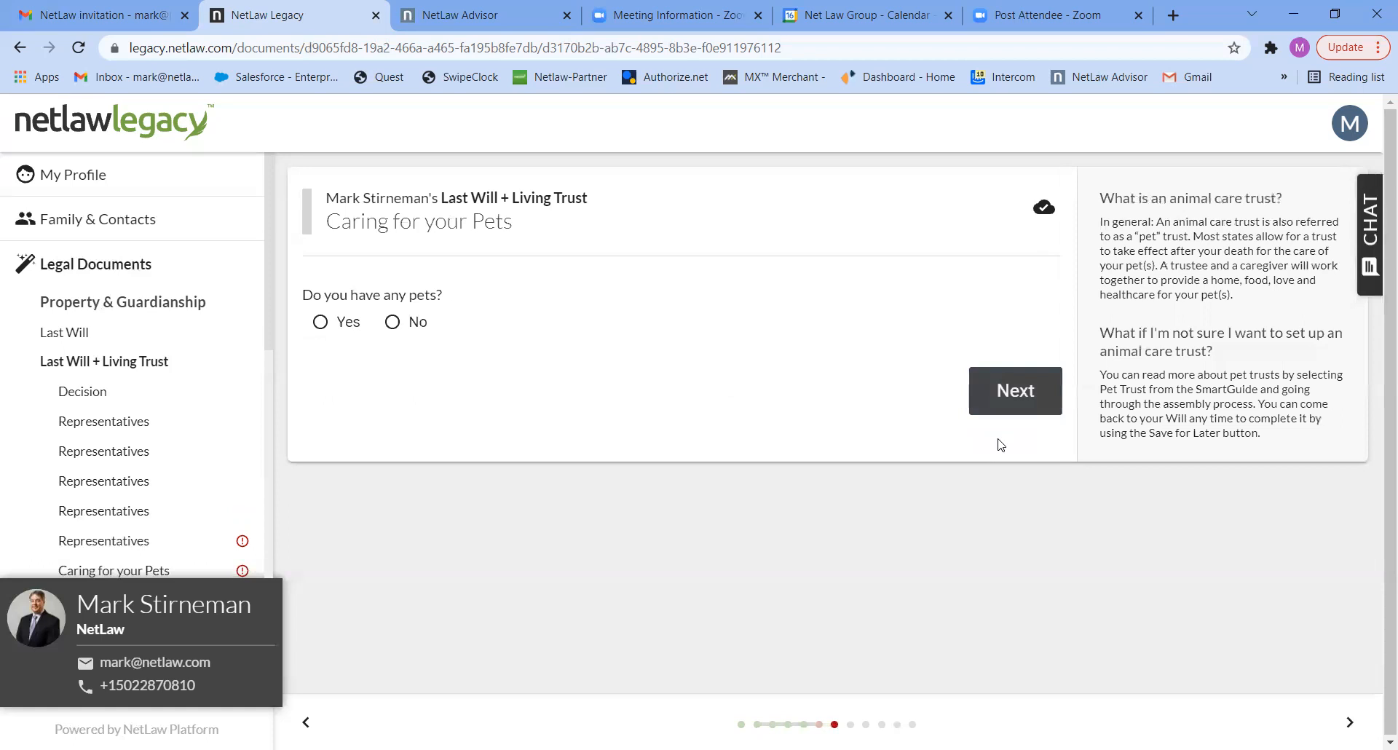
- Answer No to having pets and Yes to the personal residence devise
{"action": "left_click", "coordinate": [410, 327]}
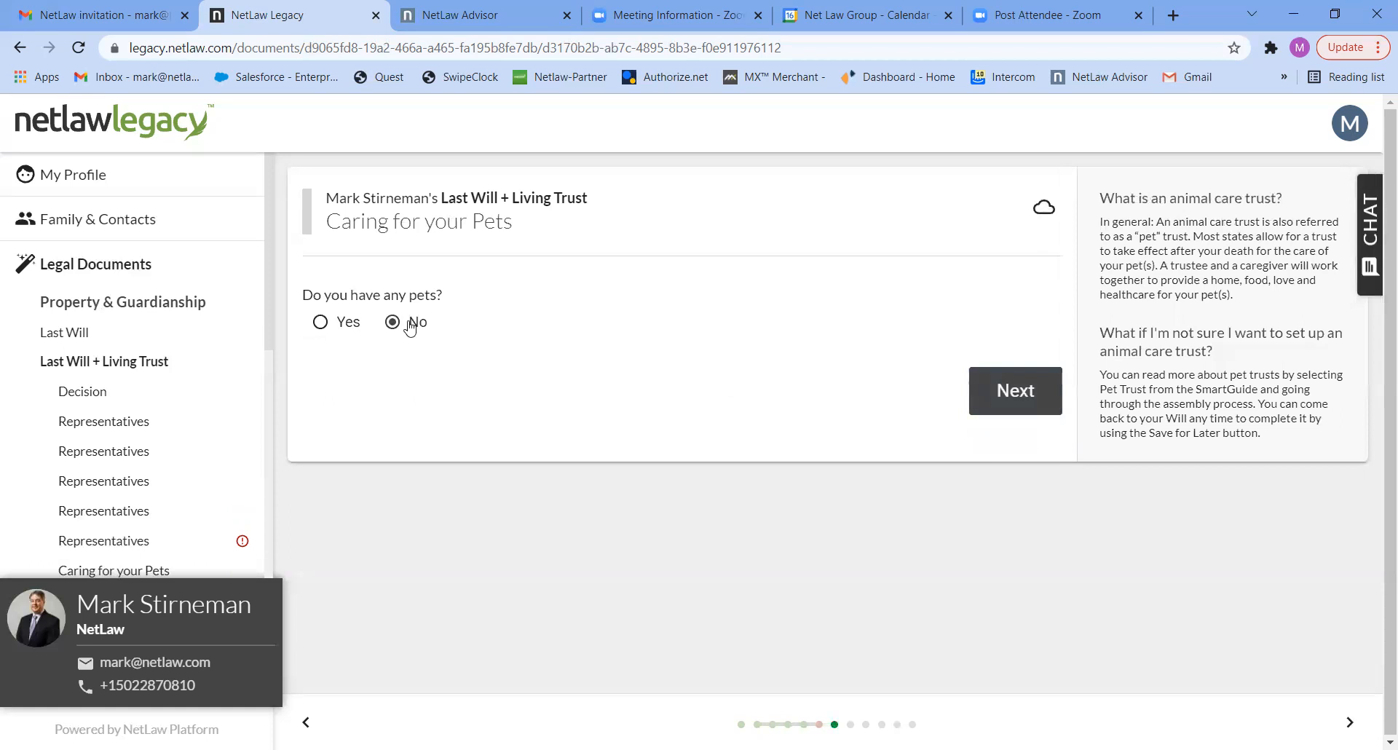
{"action": "left_click", "coordinate": [1010, 399]}
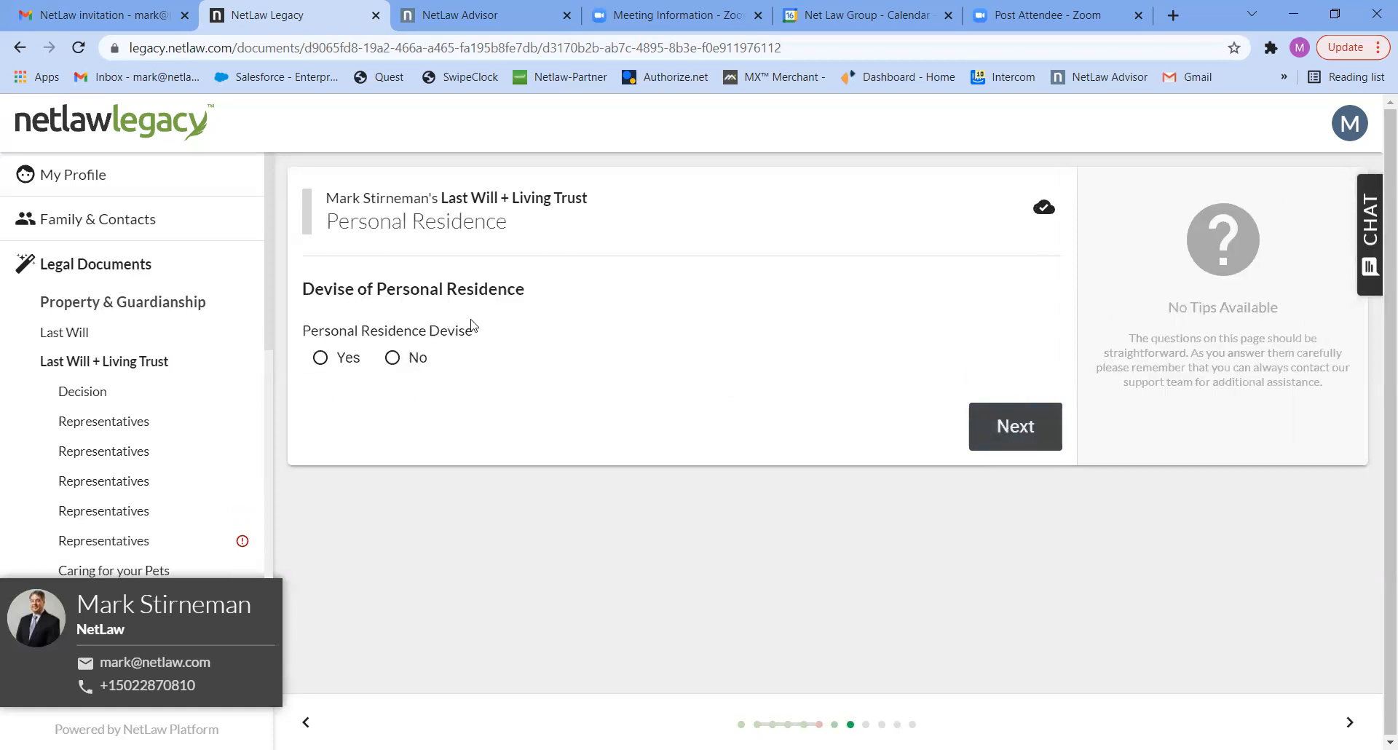
{"action": "left_click", "coordinate": [339, 362]}
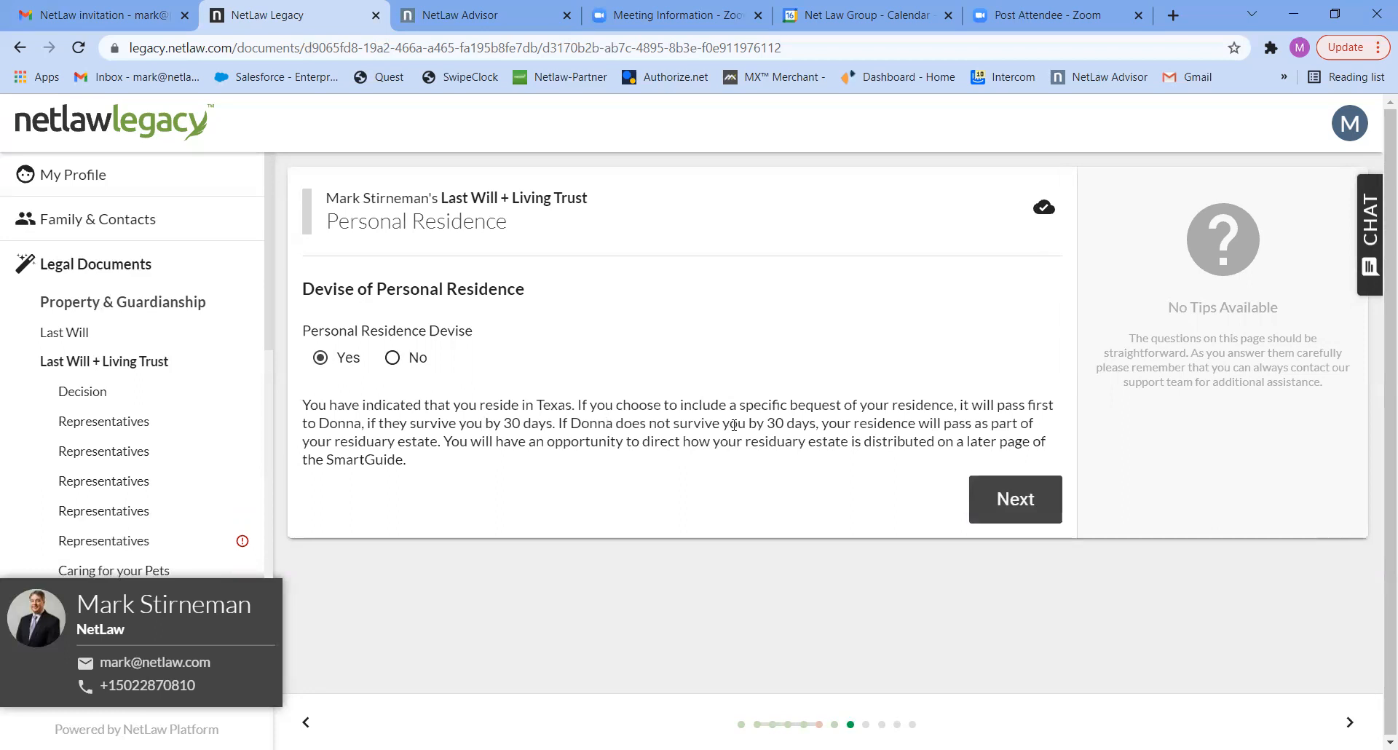
{"action": "left_click", "coordinate": [1005, 496]}
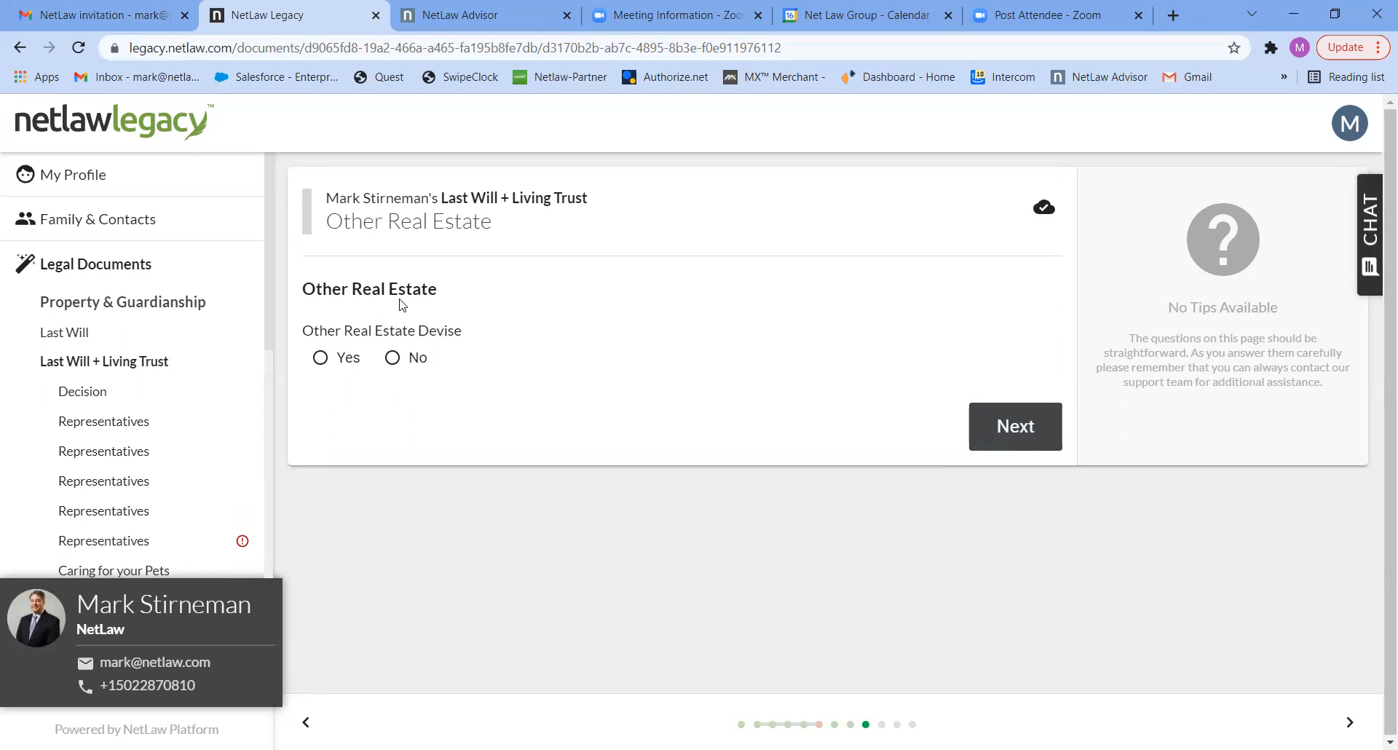
- Answer No to the other real estate devise and Yes to specific bequests
{"action": "left_click", "coordinate": [392, 364]}
{"action": "left_click", "coordinate": [1002, 433]}
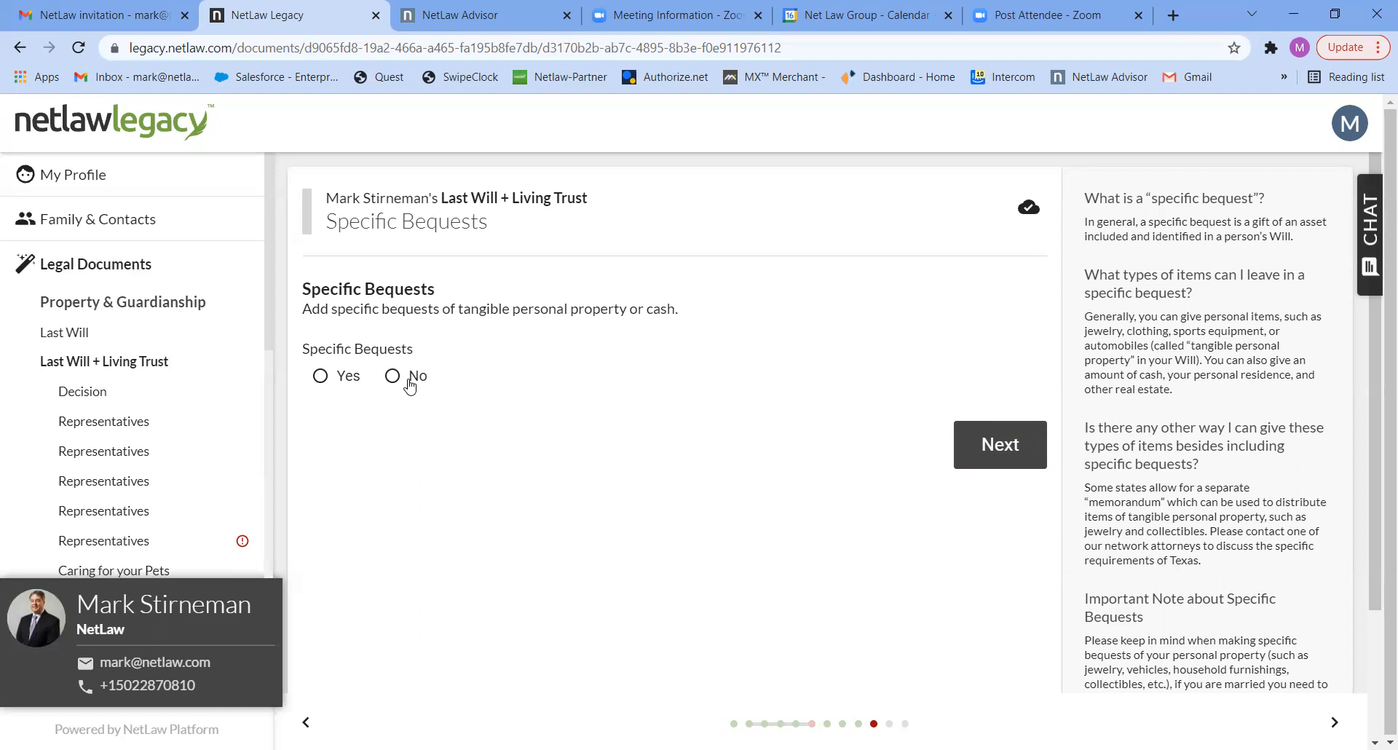
{"action": "left_click", "coordinate": [349, 382]}
{"action": "left_click", "coordinate": [674, 448]}
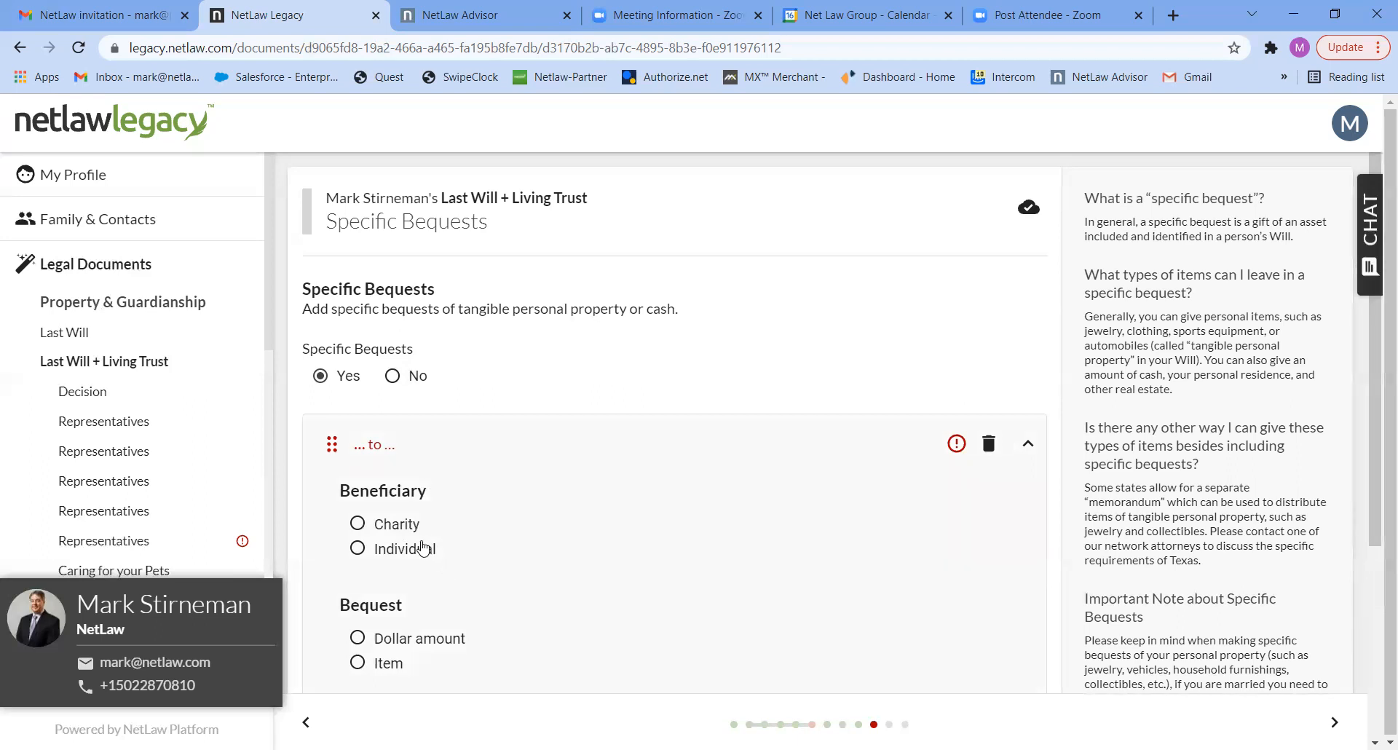
{"action": "left_click", "coordinate": [357, 551]}
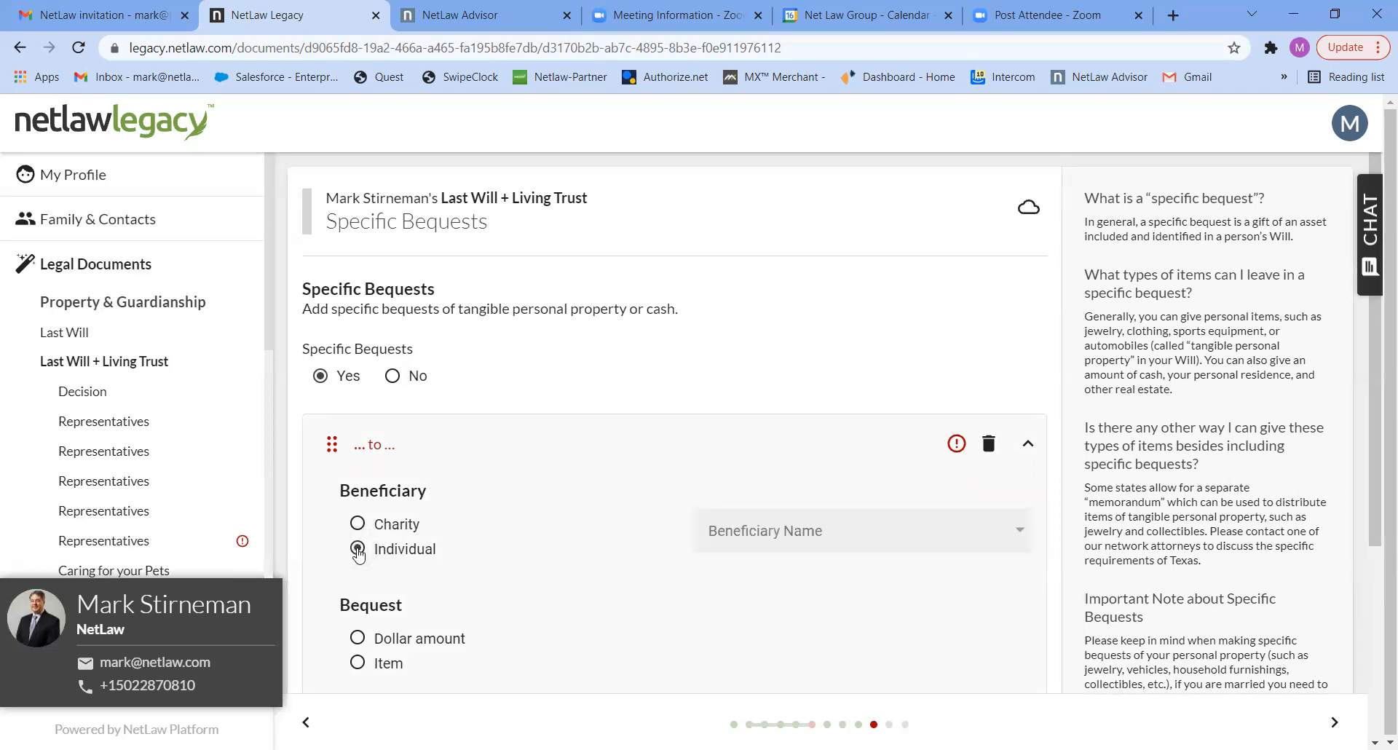
{"action": "left_click", "coordinate": [879, 531]}
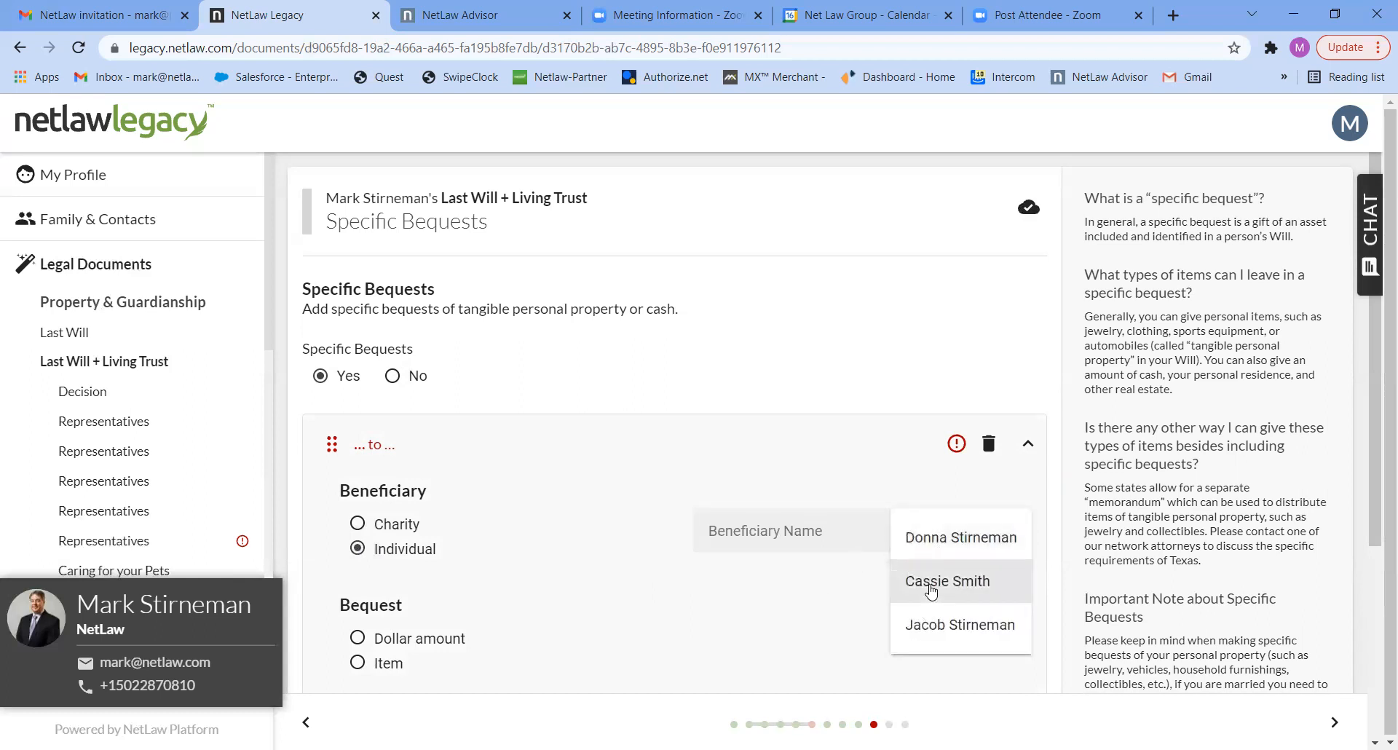
{"action": "left_click", "coordinate": [931, 590]}
{"action": "left_click", "coordinate": [445, 448]}
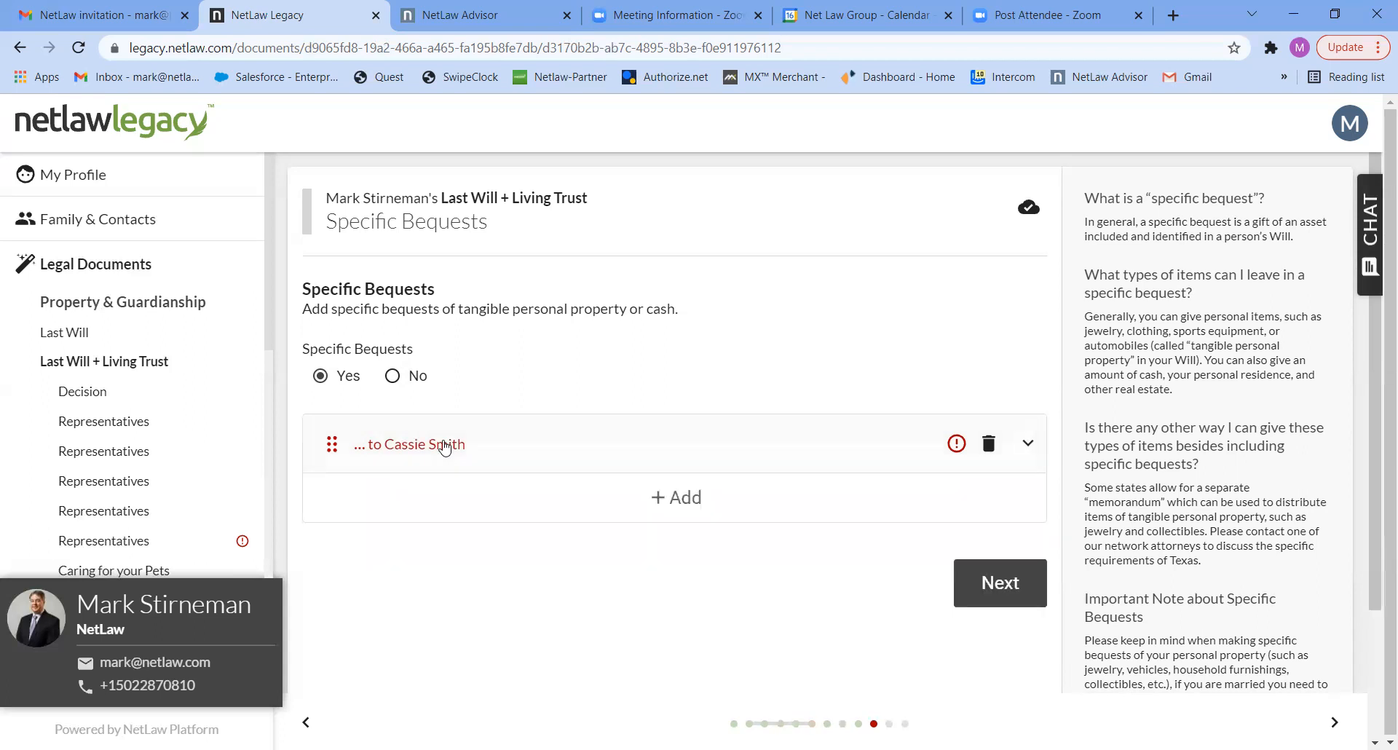
{"action": "left_click", "coordinate": [669, 501]}
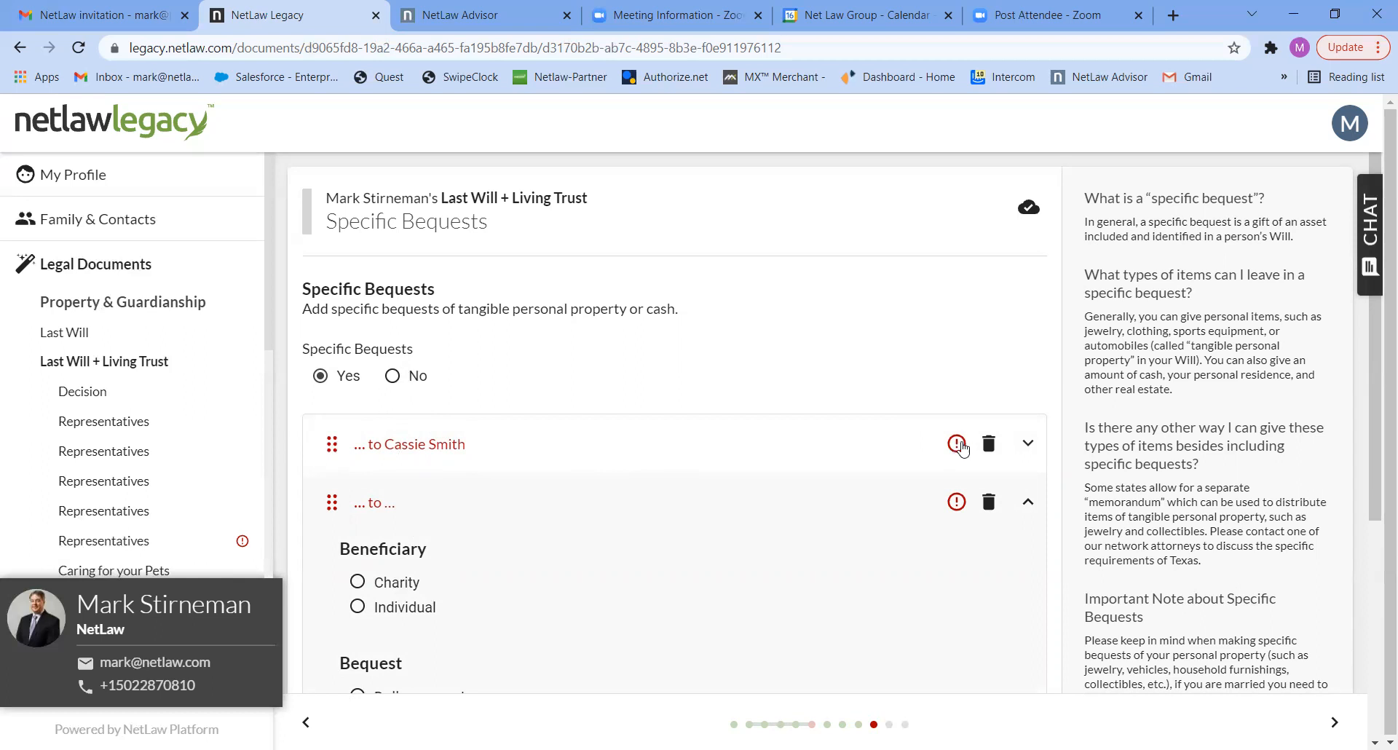
{"action": "left_click", "coordinate": [988, 443]}
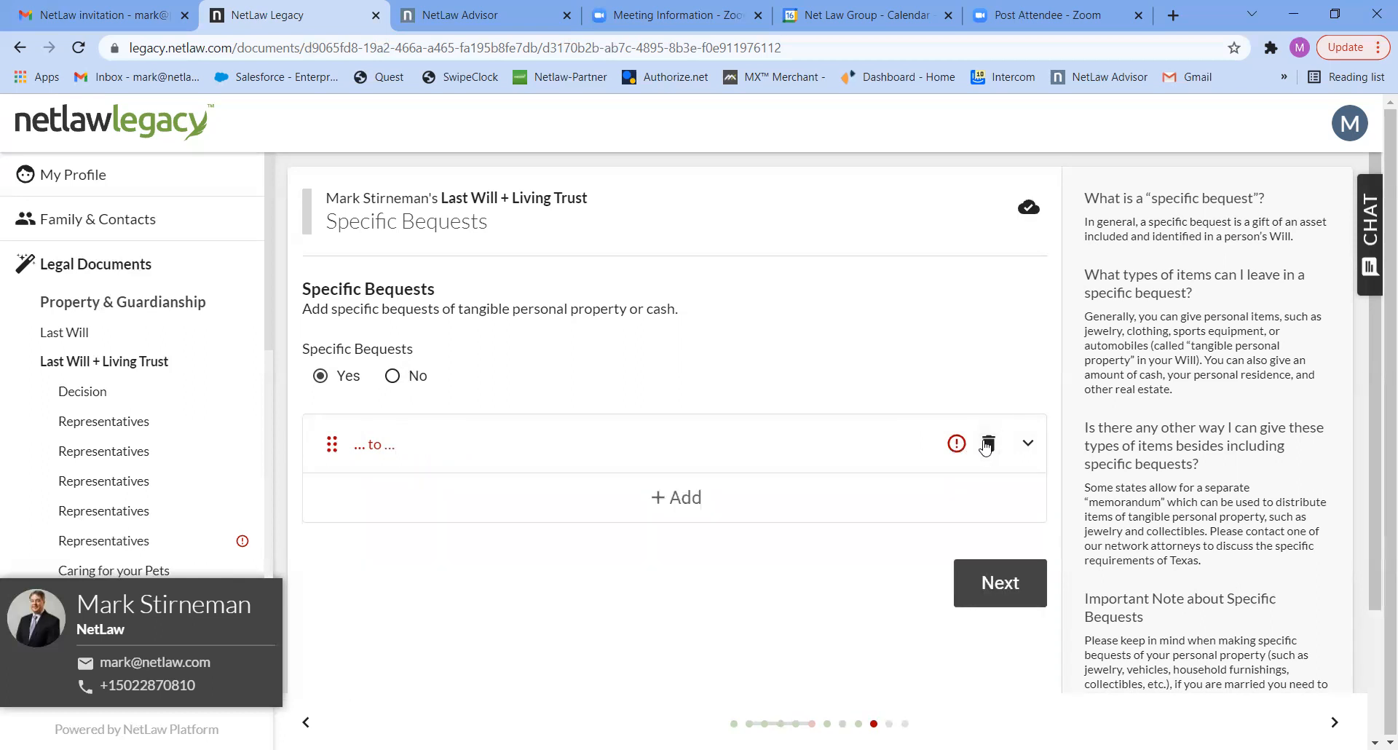
{"action": "left_click", "coordinate": [988, 443]}
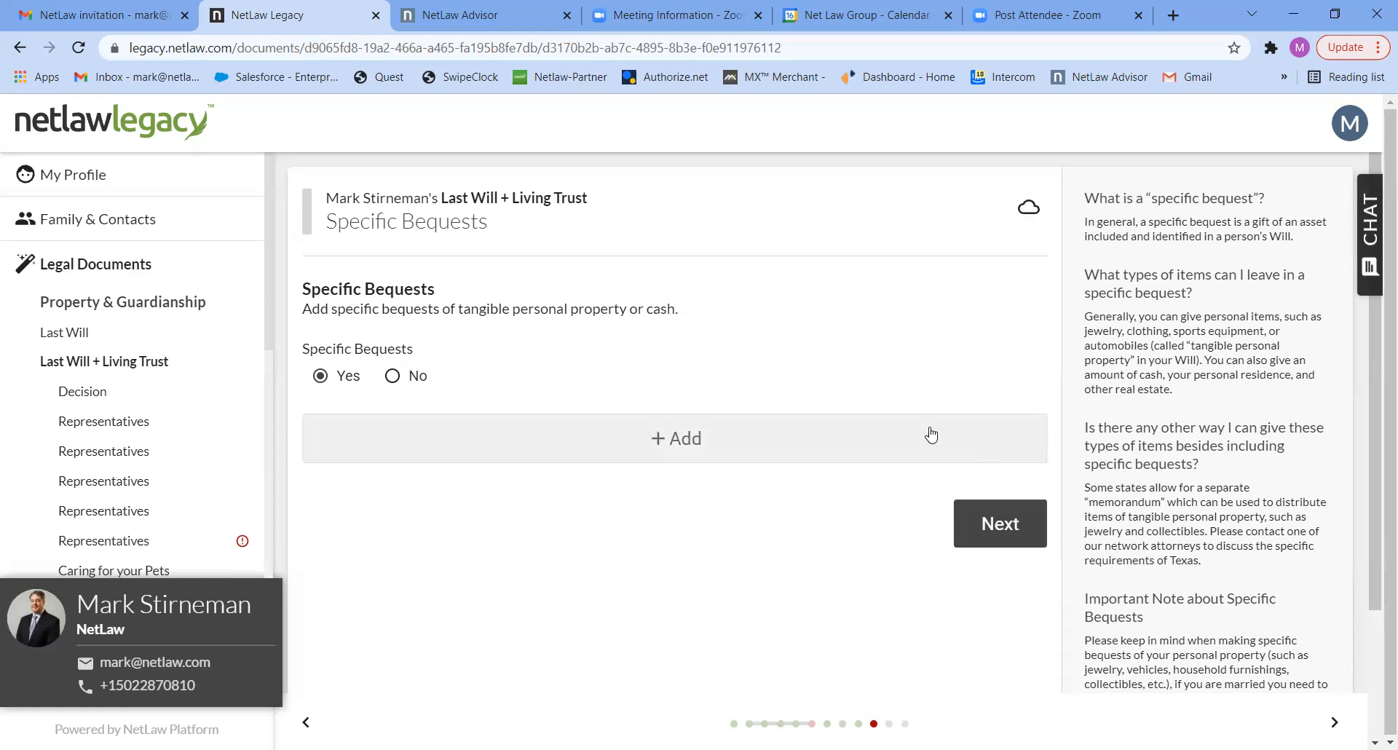
- Add a specific bequest of the item "gold watch" to an individual, choosing the successor executor as beneficiary
{"action": "left_click", "coordinate": [666, 438]}
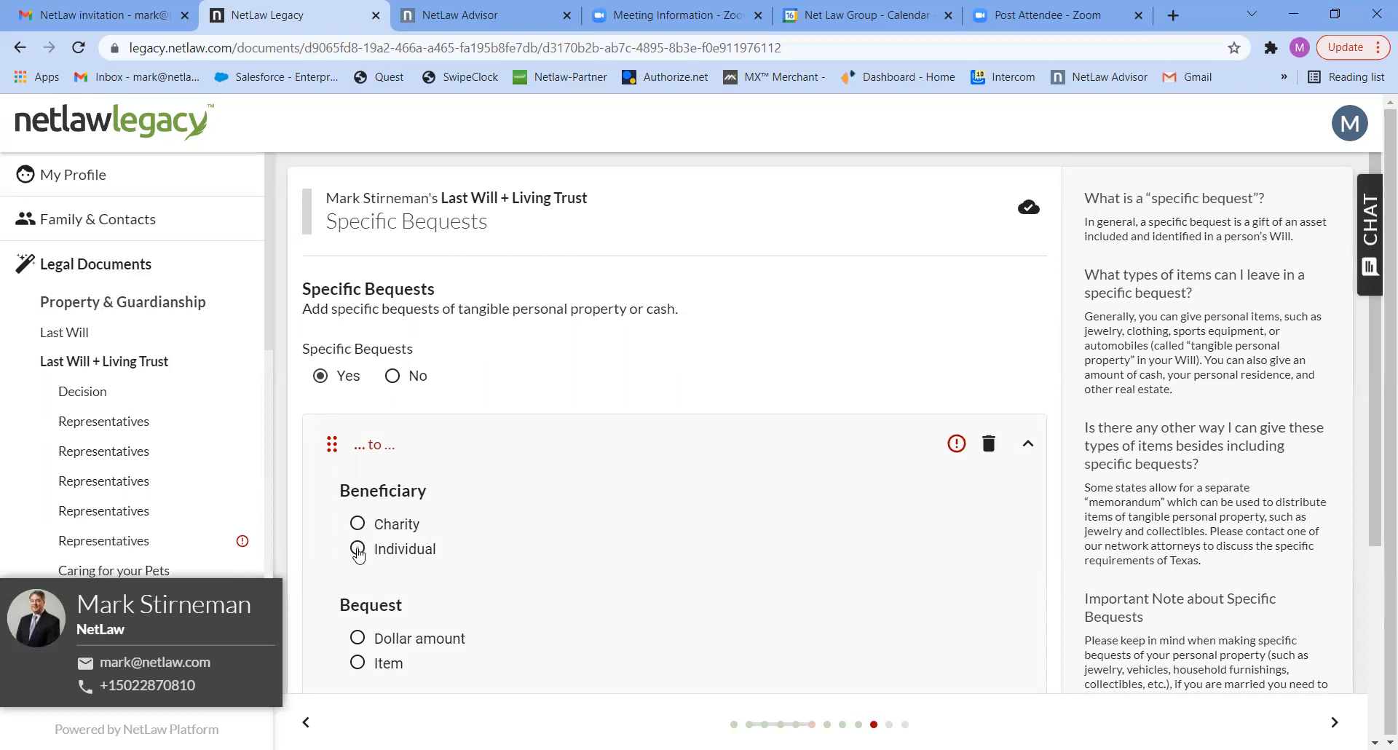
{"action": "left_click", "coordinate": [357, 551]}
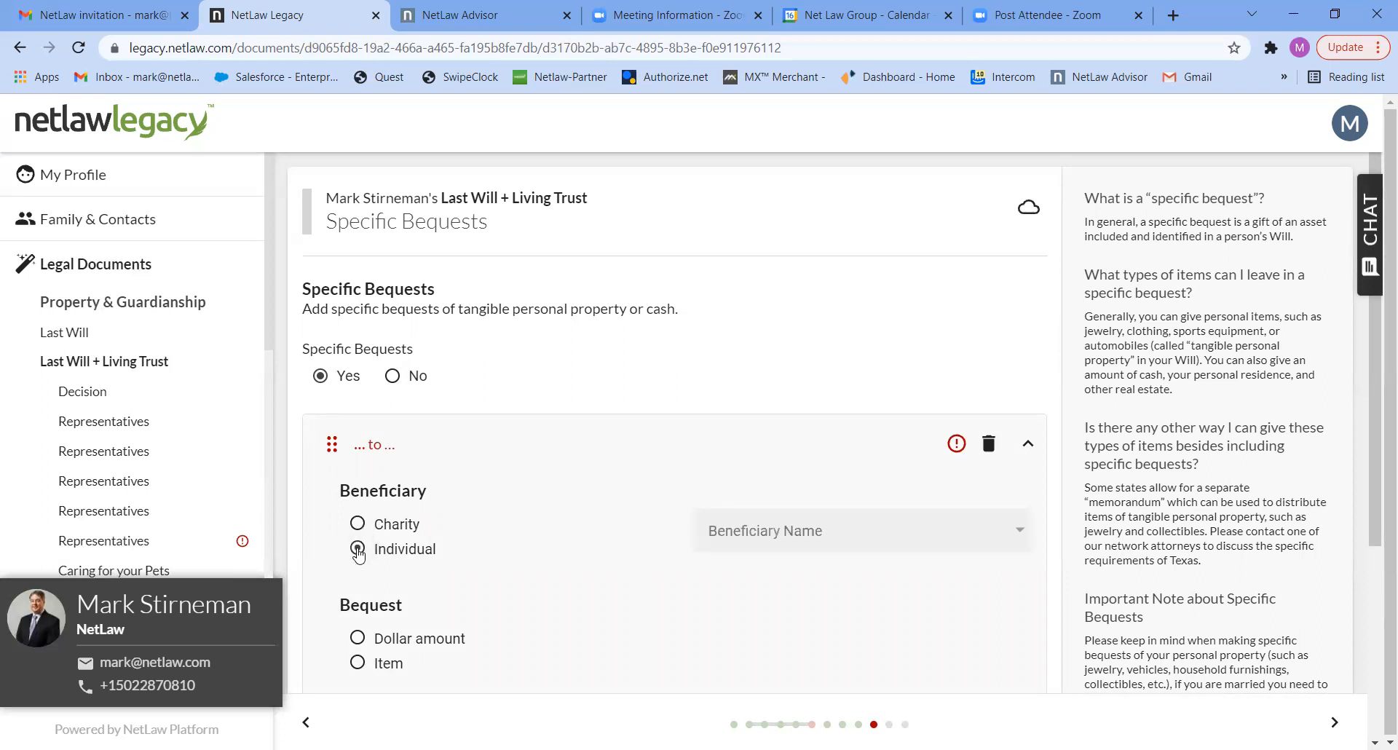
{"action": "left_click", "coordinate": [788, 523]}
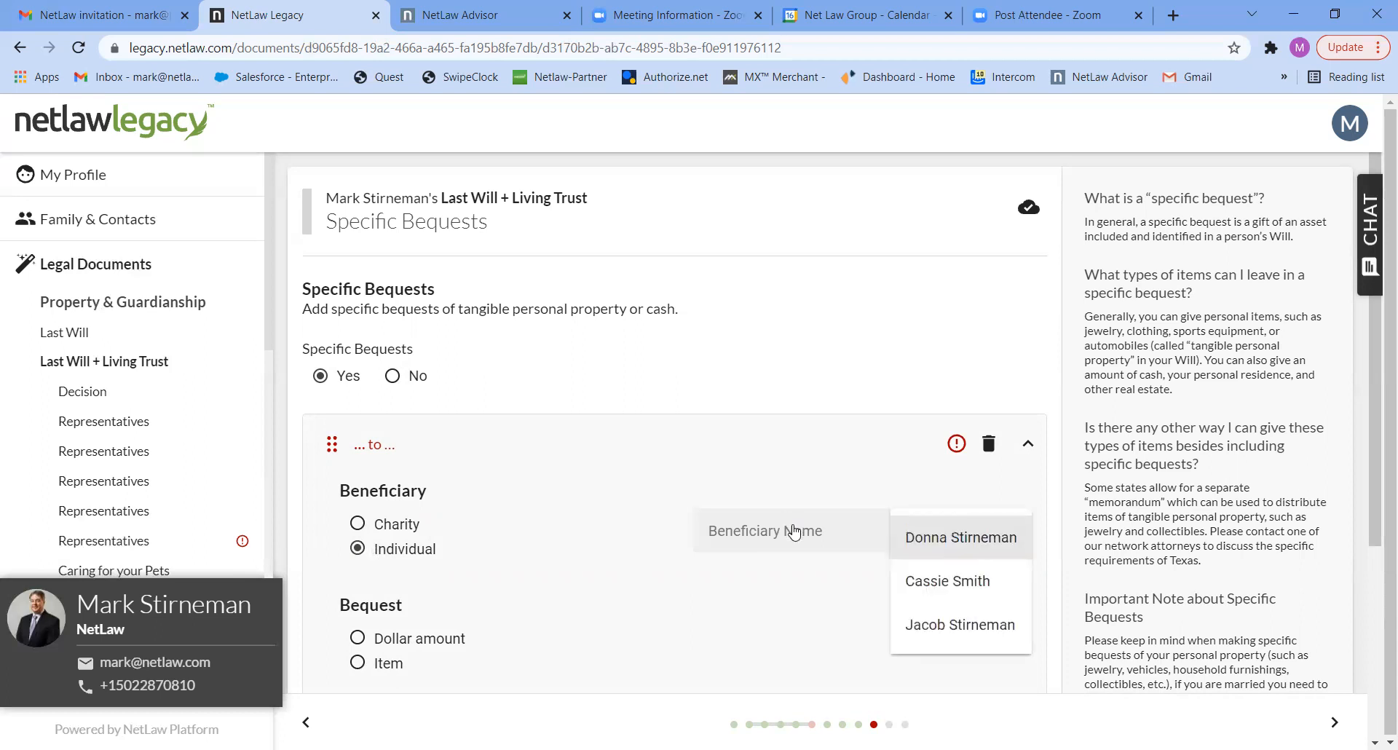
{"action": "left_click", "coordinate": [934, 581]}
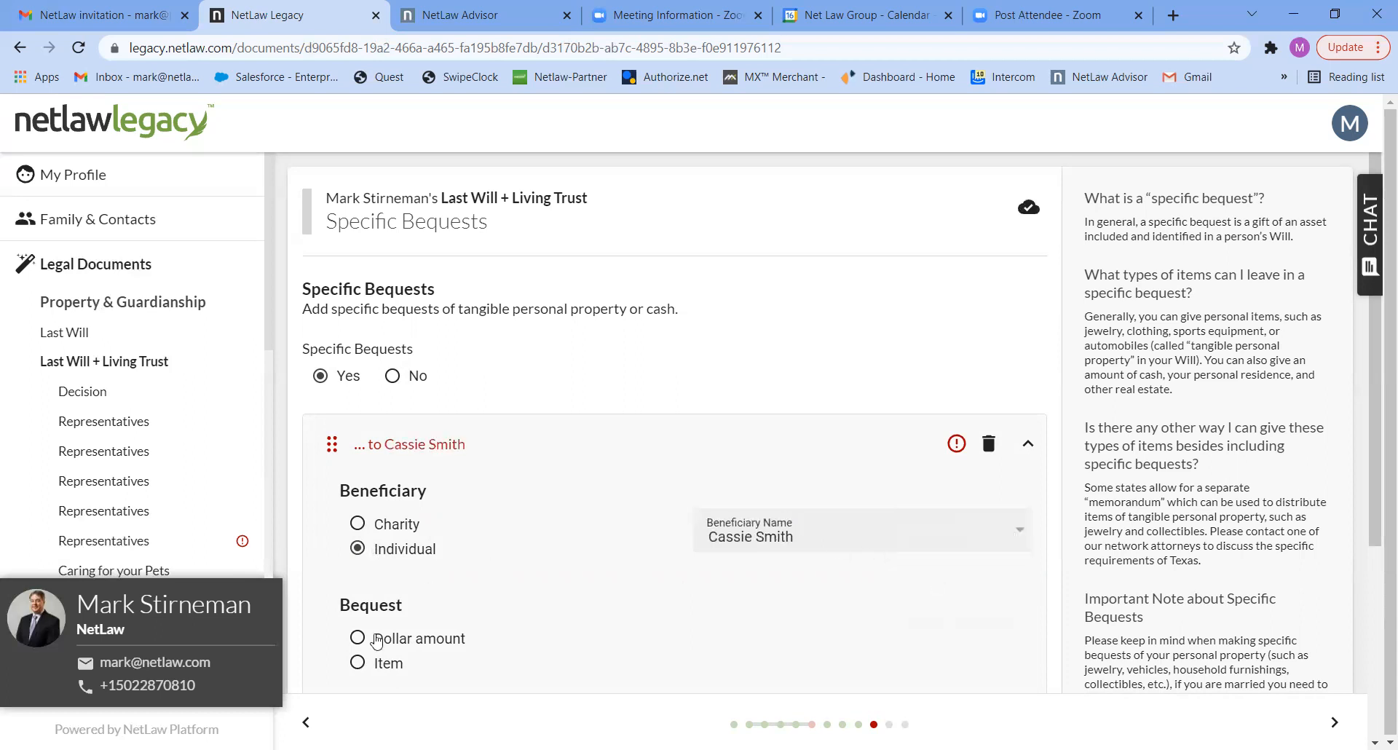
{"action": "left_click", "coordinate": [356, 665]}
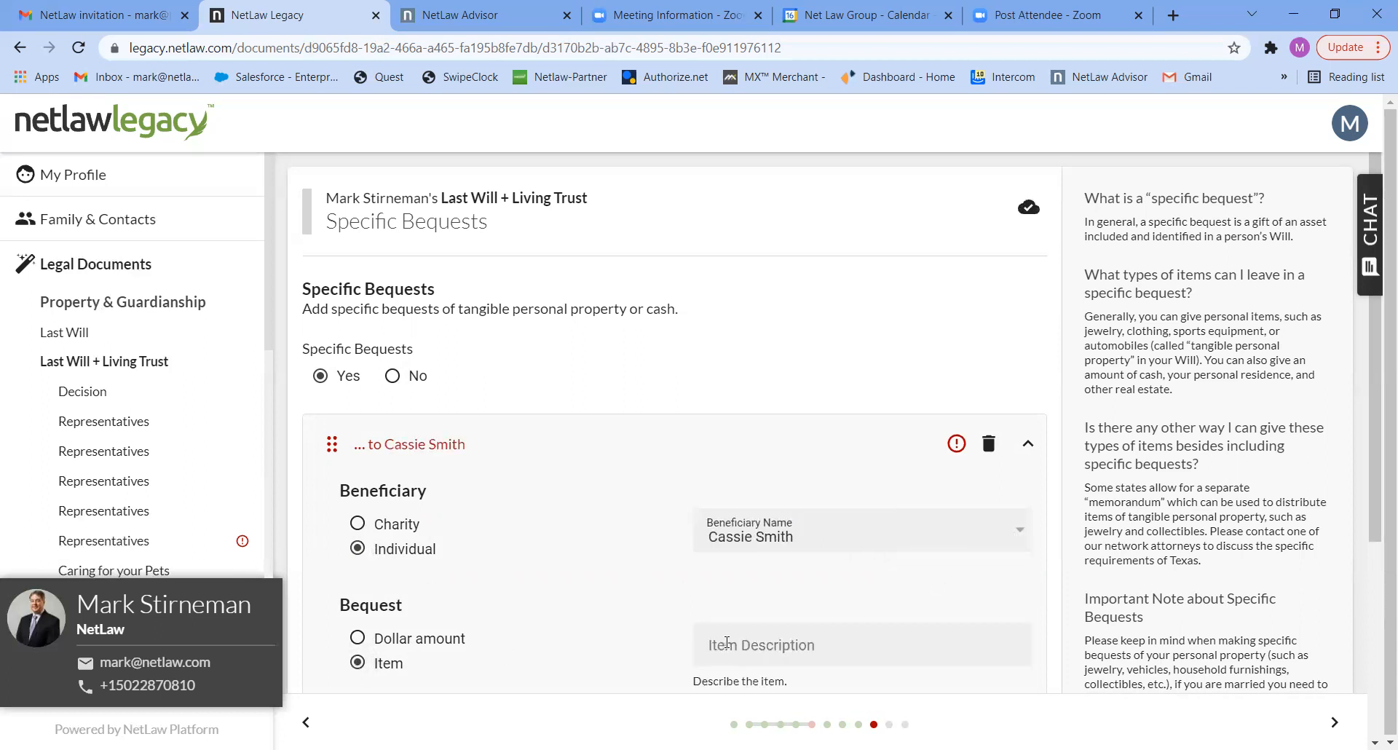
{"action": "left_click", "coordinate": [726, 642]}
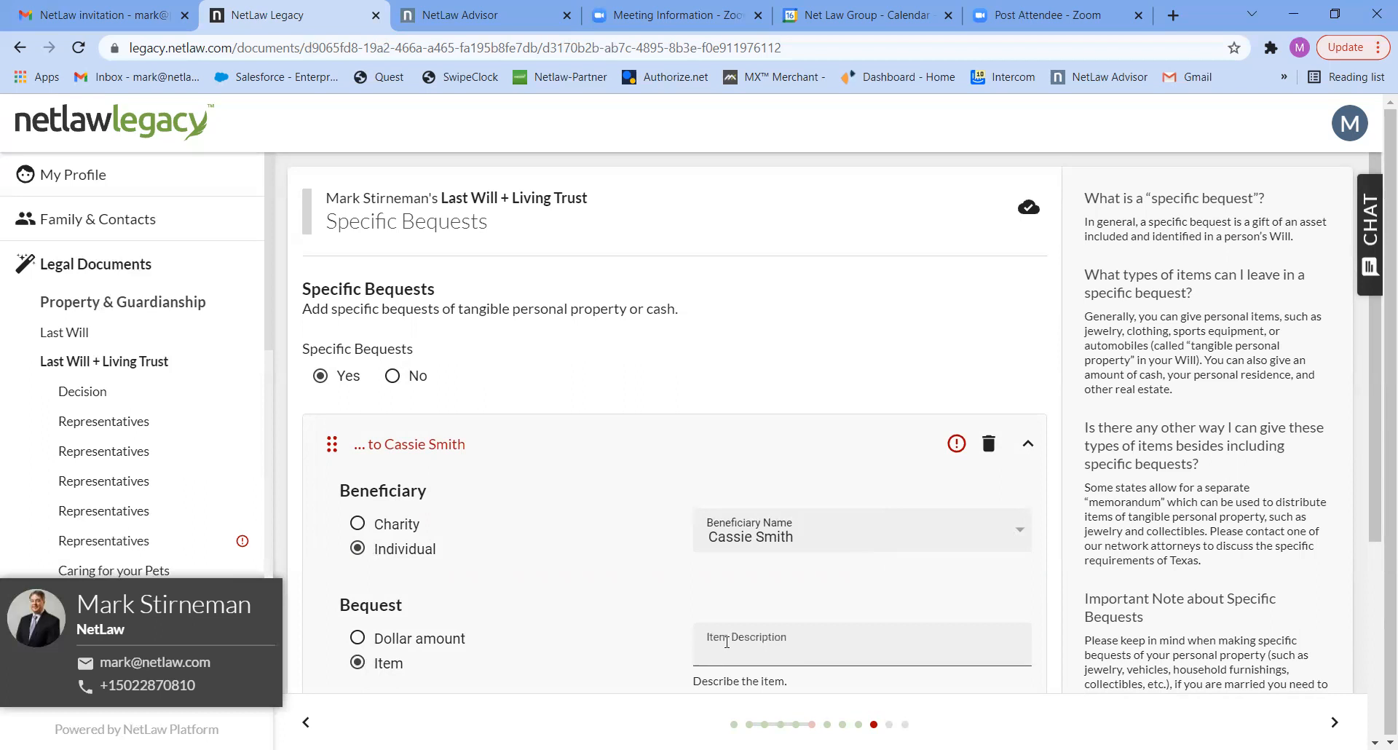
{"action": "type", "text": "gold watch"}
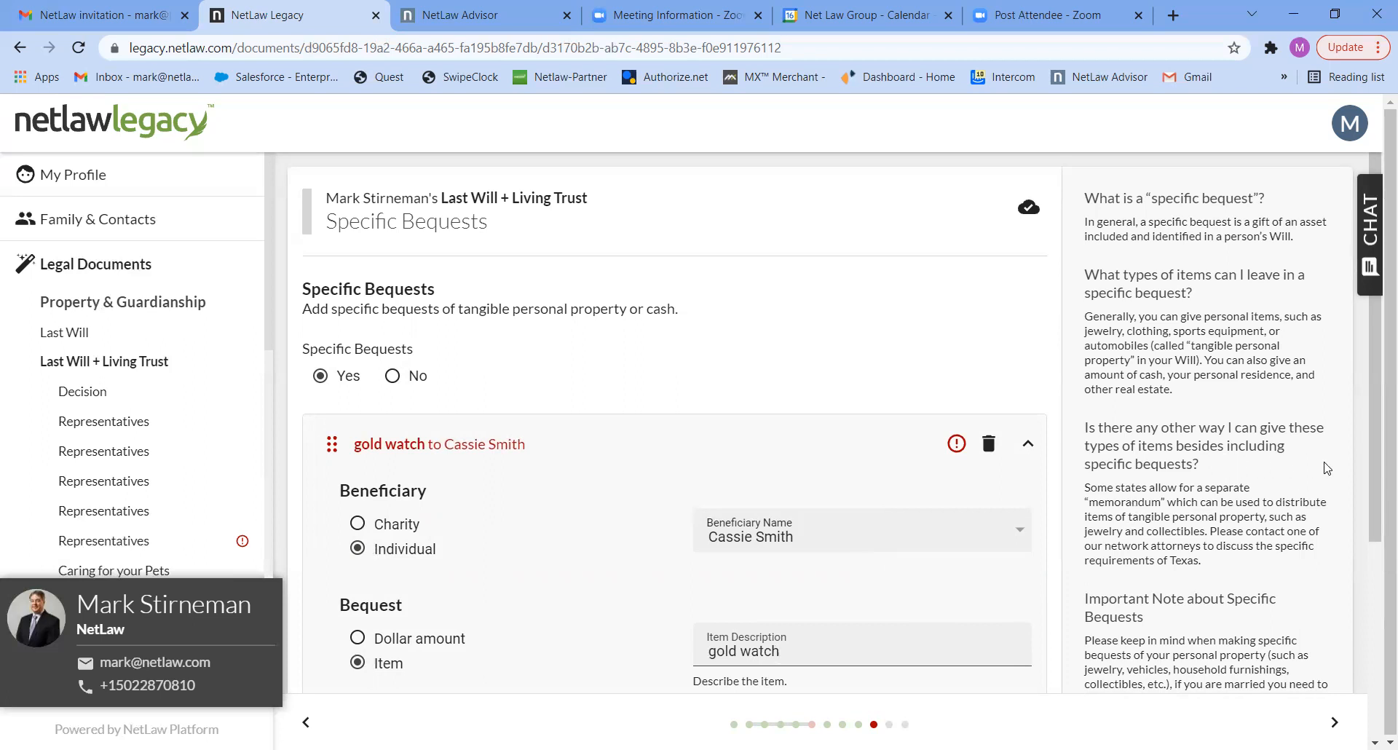
- Set the gold watch bequest's effective date to "At my death regardless of whether my spouse is living"
{"action": "left_click_drag", "start_coordinate": [1376, 479], "coordinate": [1375, 584]}
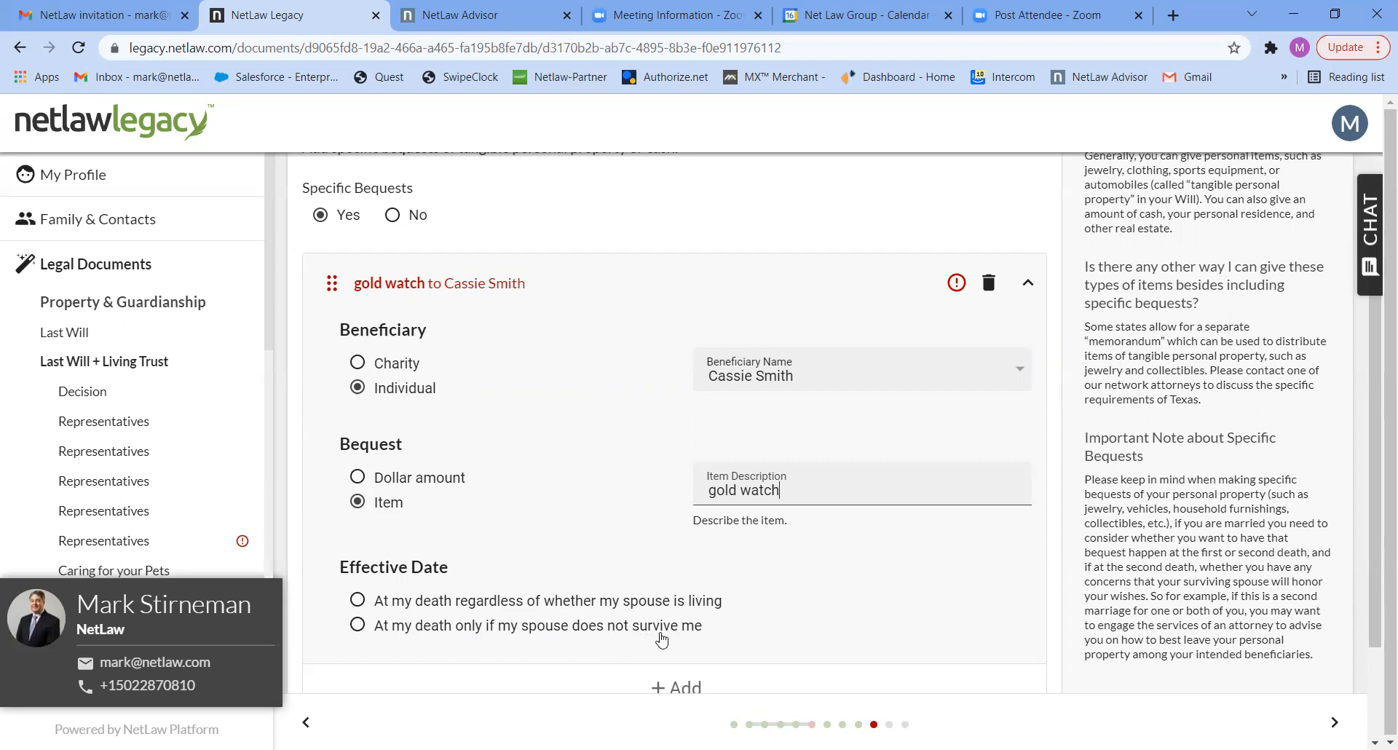
{"action": "left_click", "coordinate": [358, 601]}
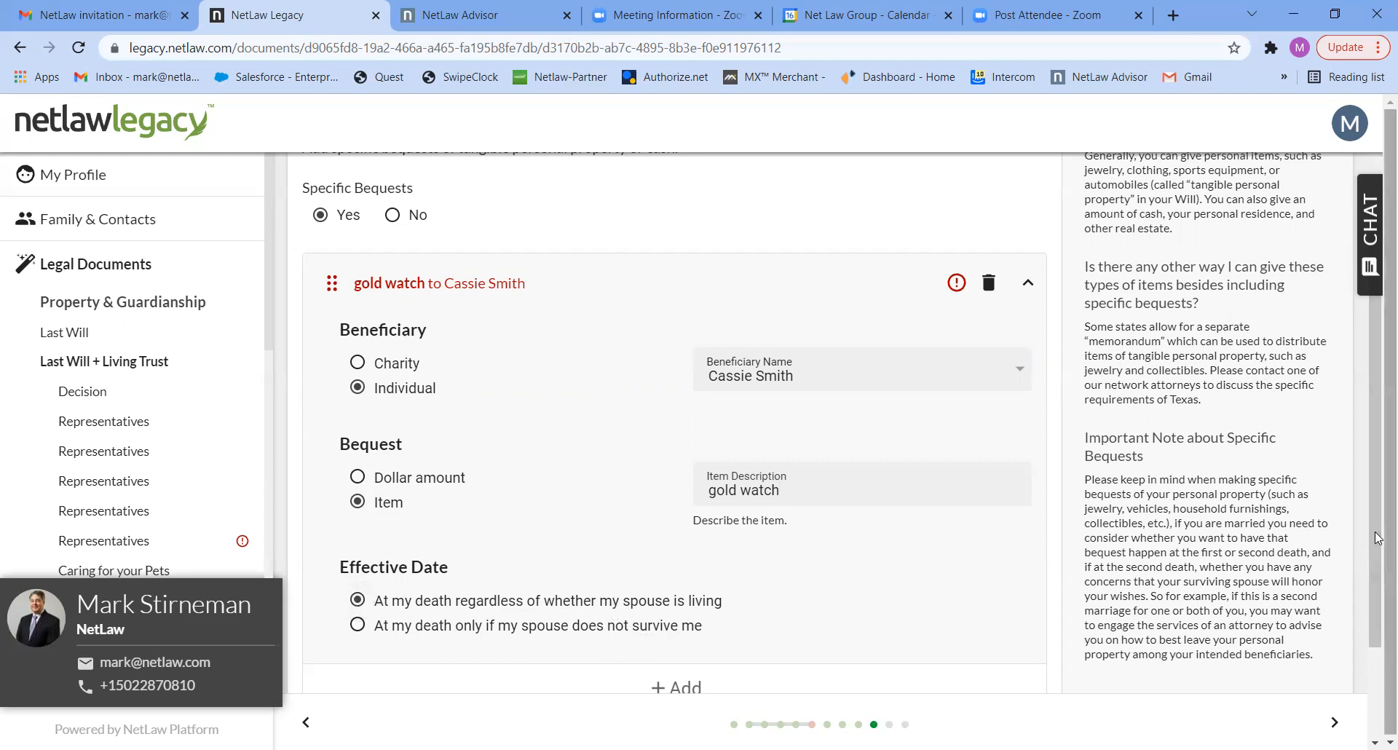
{"action": "scroll", "coordinate": [1378, 624], "scroll_direction": "down", "scroll_amount": 2}
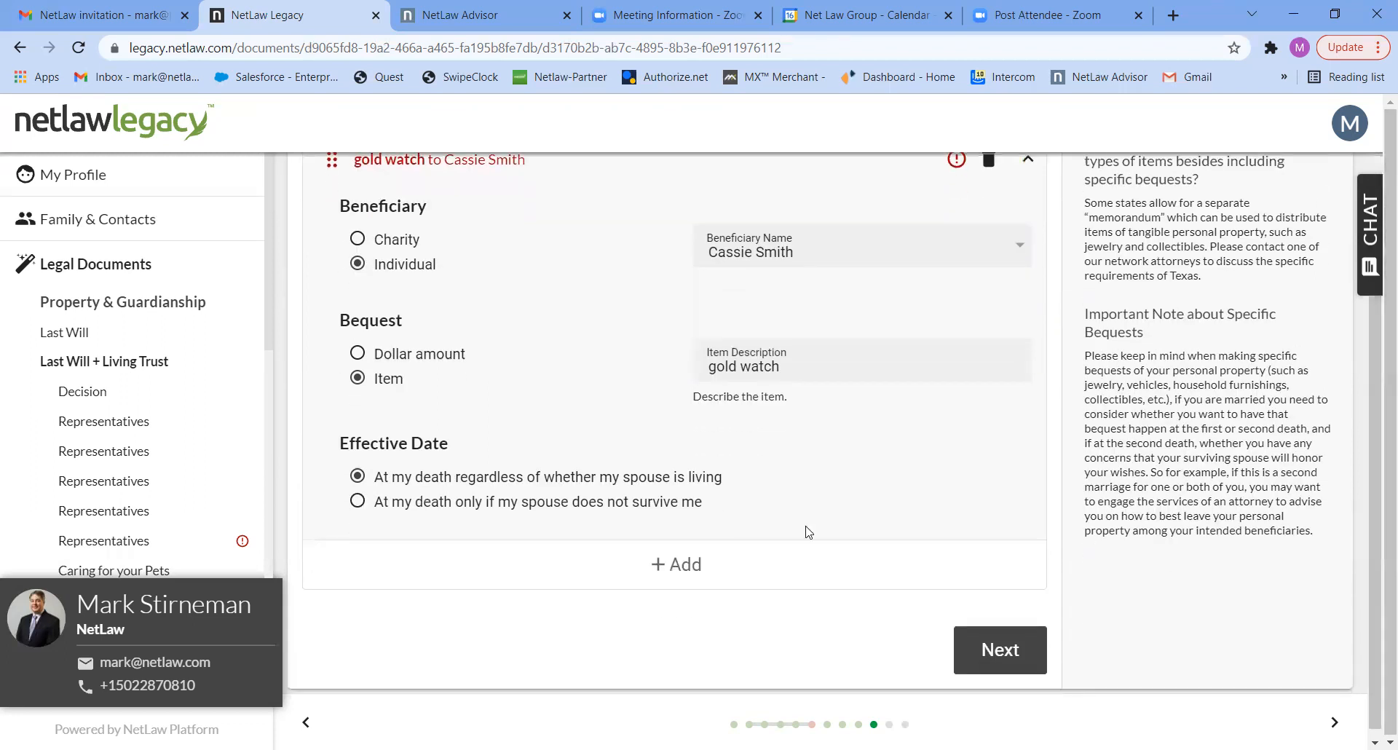
- Add a specific bequest of 20000 dollars to the last listed individual, effective "At my death regardless of whether my spouse is living"
{"action": "left_click", "coordinate": [688, 564]}
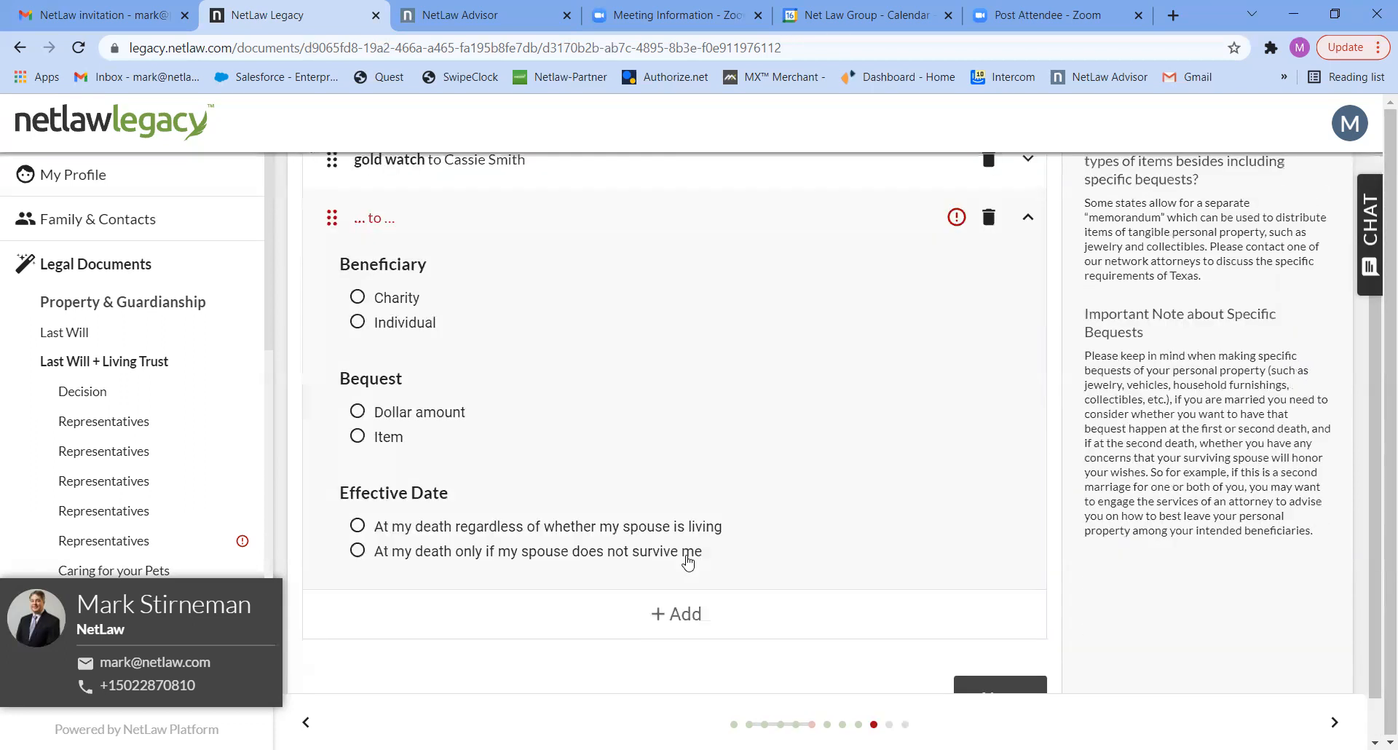
{"action": "left_click", "coordinate": [374, 324]}
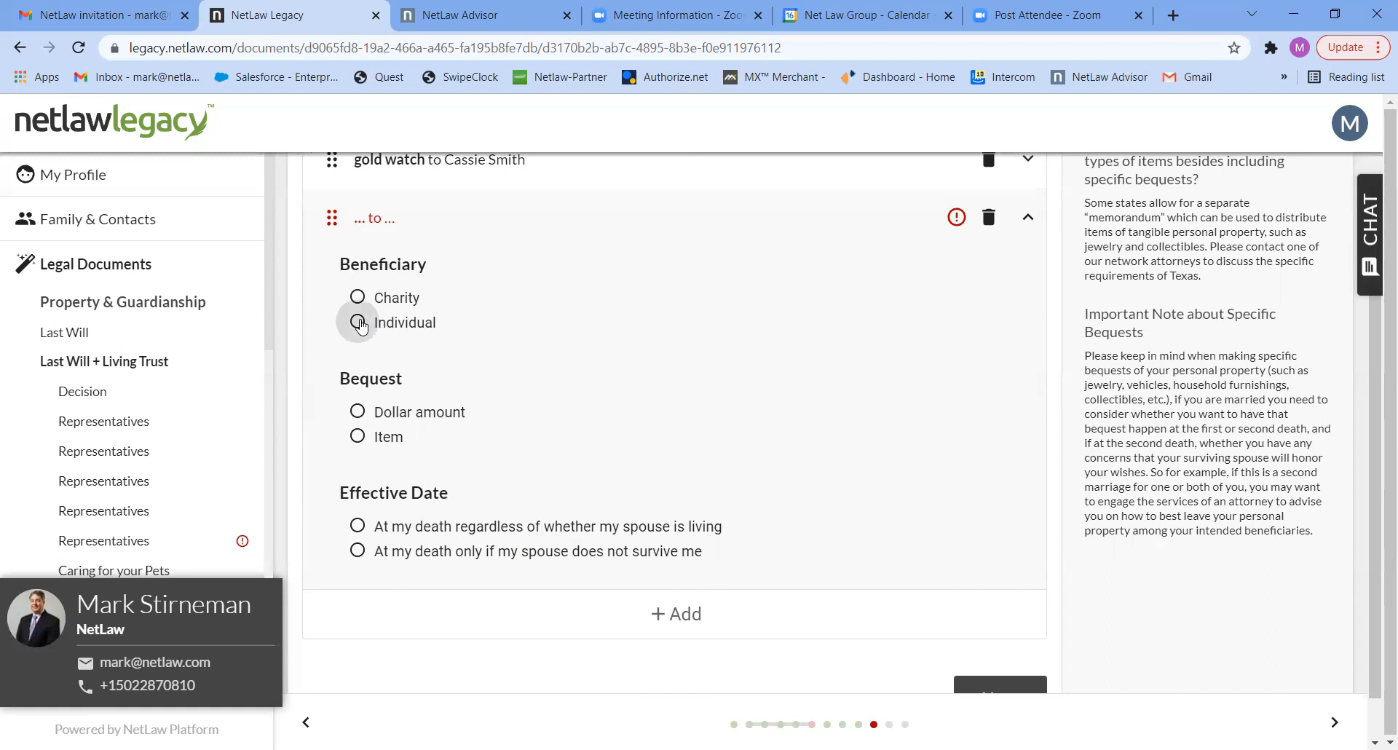
{"action": "left_click", "coordinate": [803, 320]}
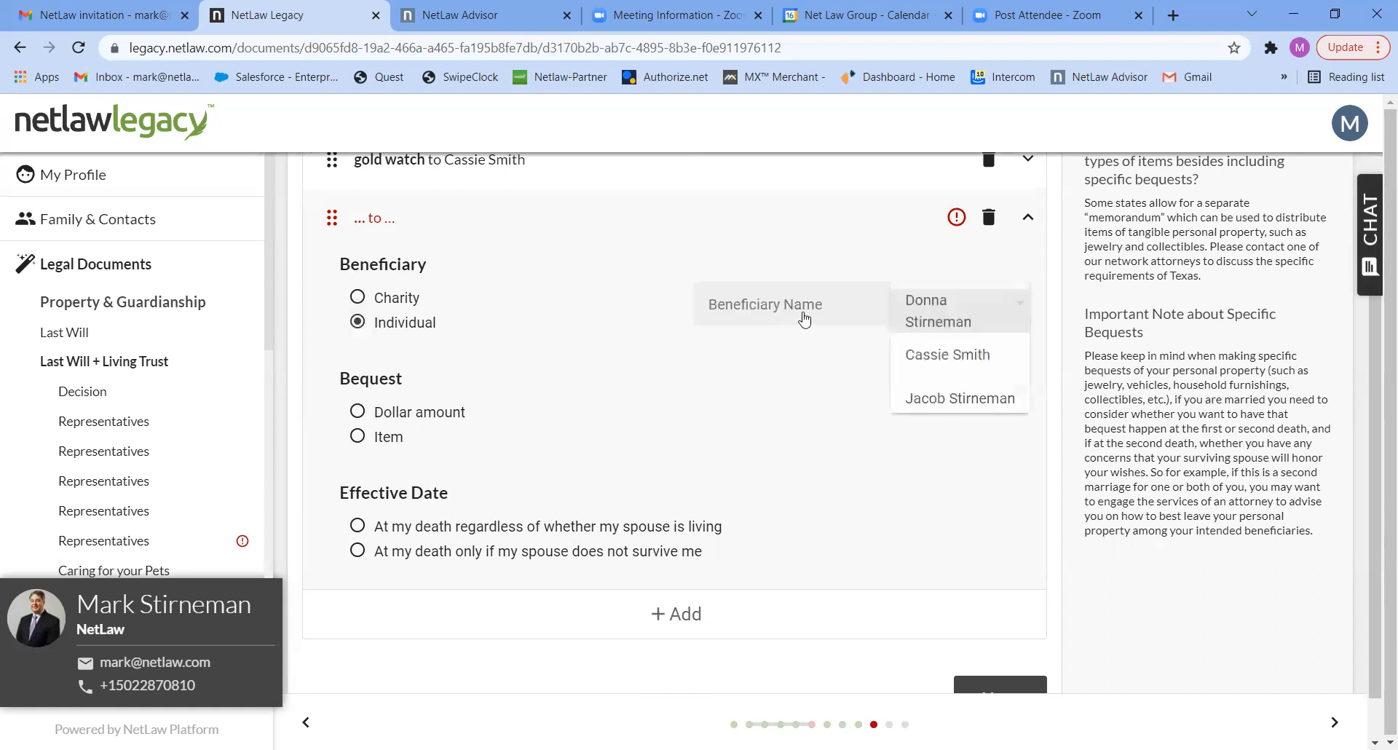
{"action": "left_click", "coordinate": [921, 399]}
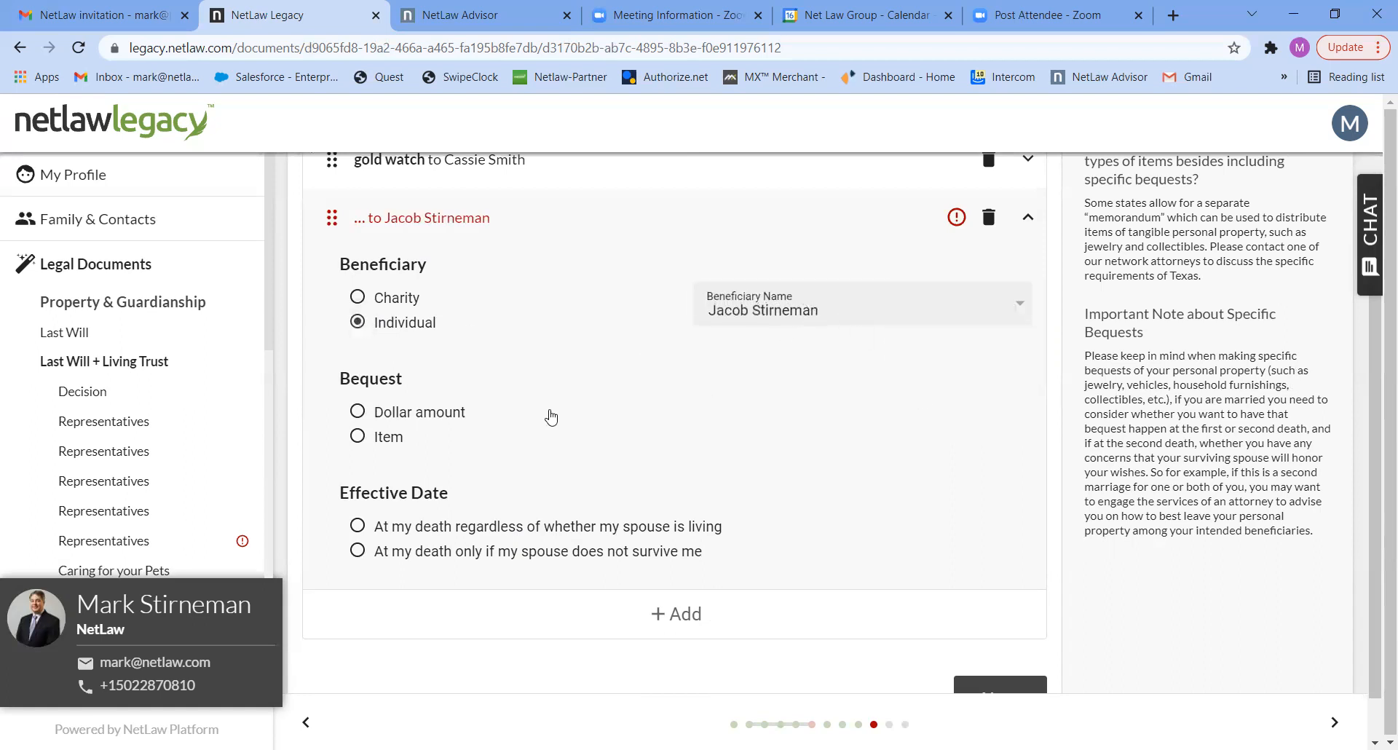
{"action": "left_click", "coordinate": [359, 413]}
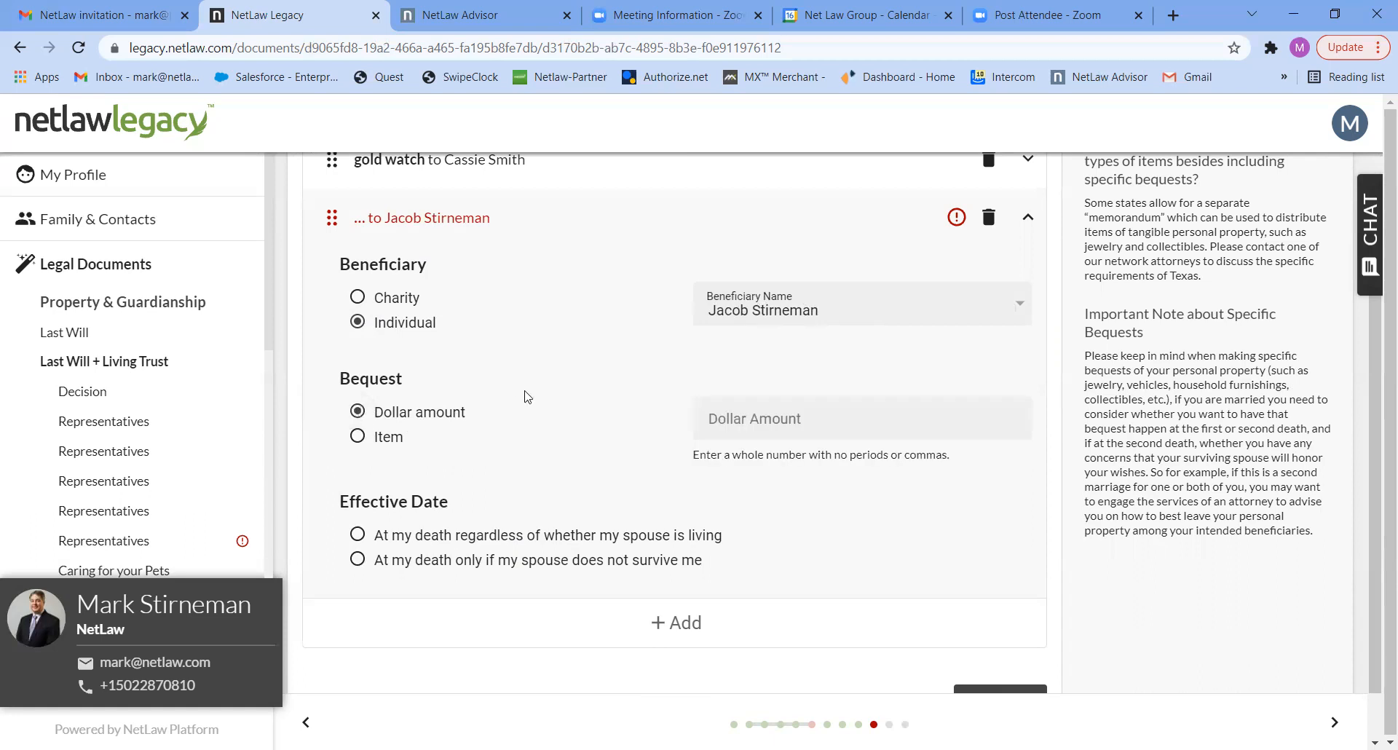
{"action": "left_click", "coordinate": [732, 428]}
{"action": "type", "text": "20000"}
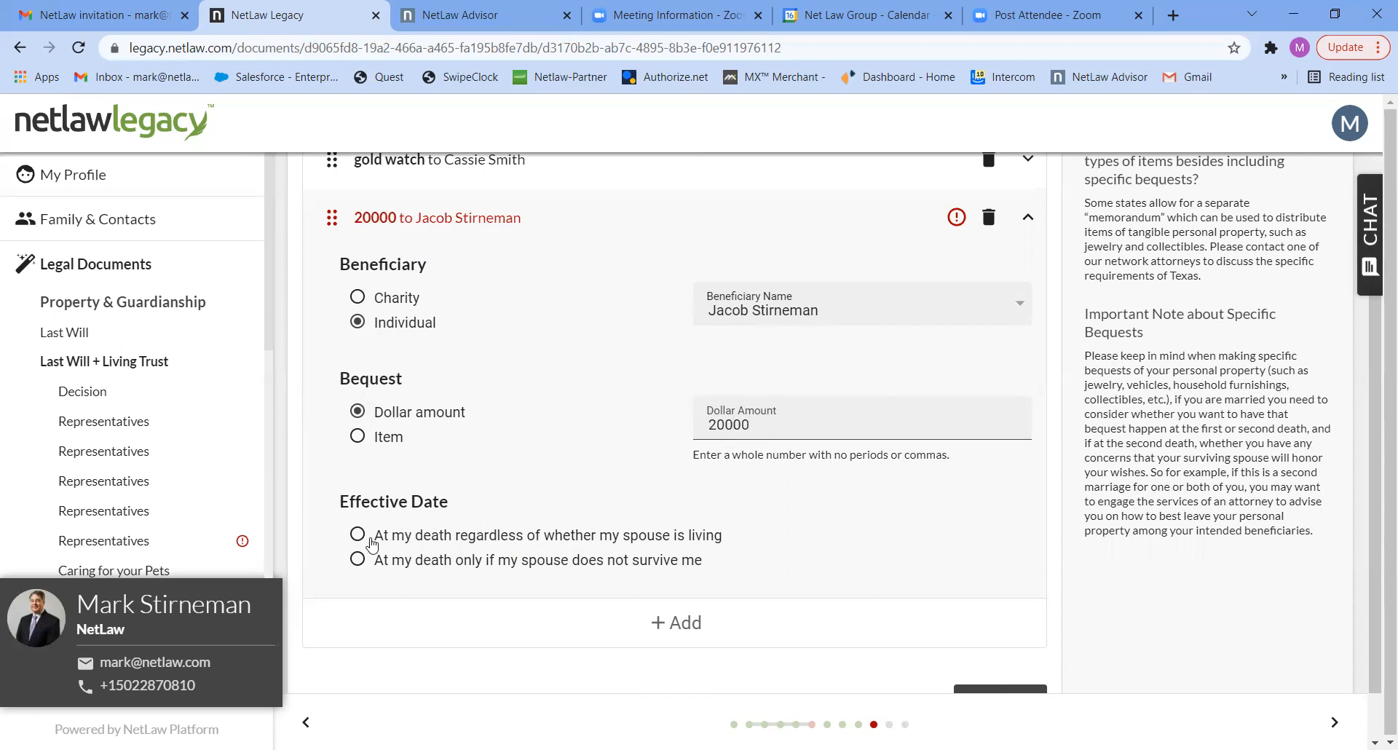
{"action": "left_click", "coordinate": [357, 537]}
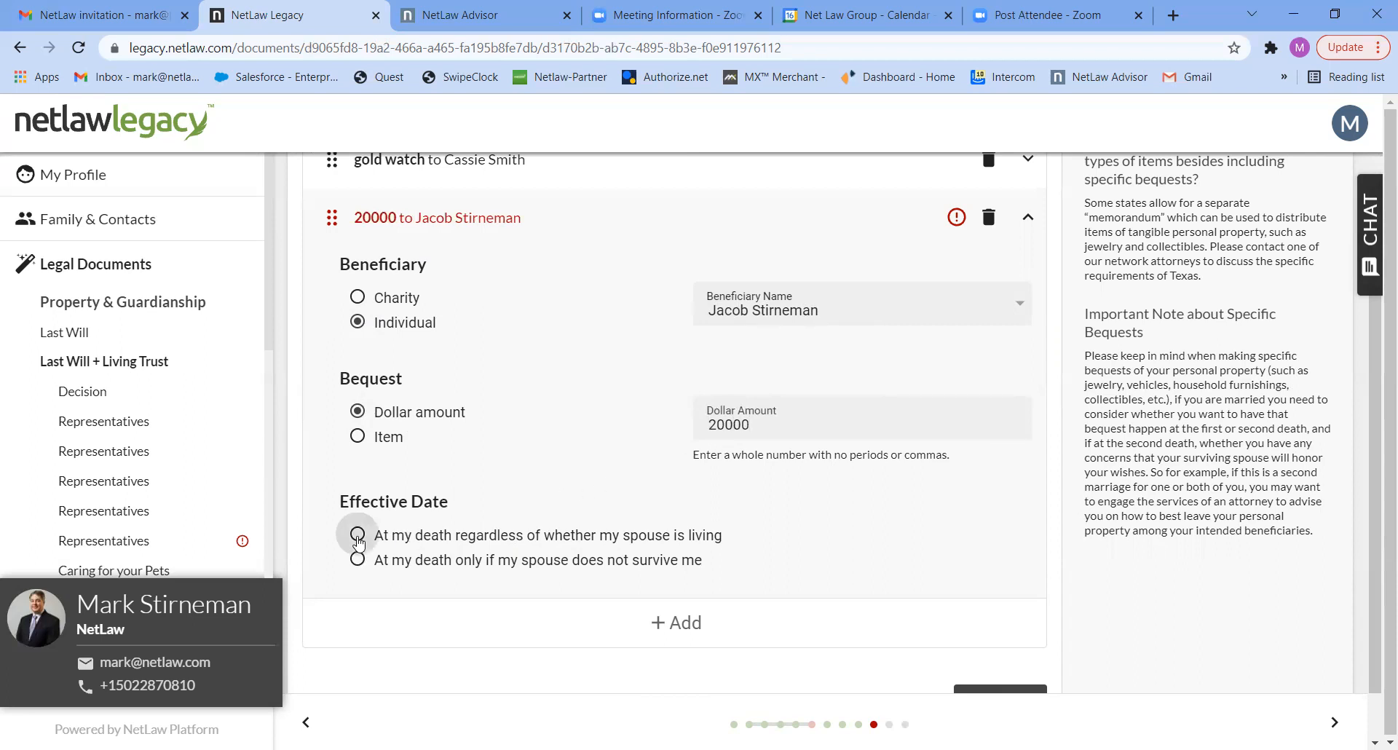
- Add a third specific bequest of type Item with the last listed individual as its beneficiary
{"action": "left_click", "coordinate": [678, 628]}
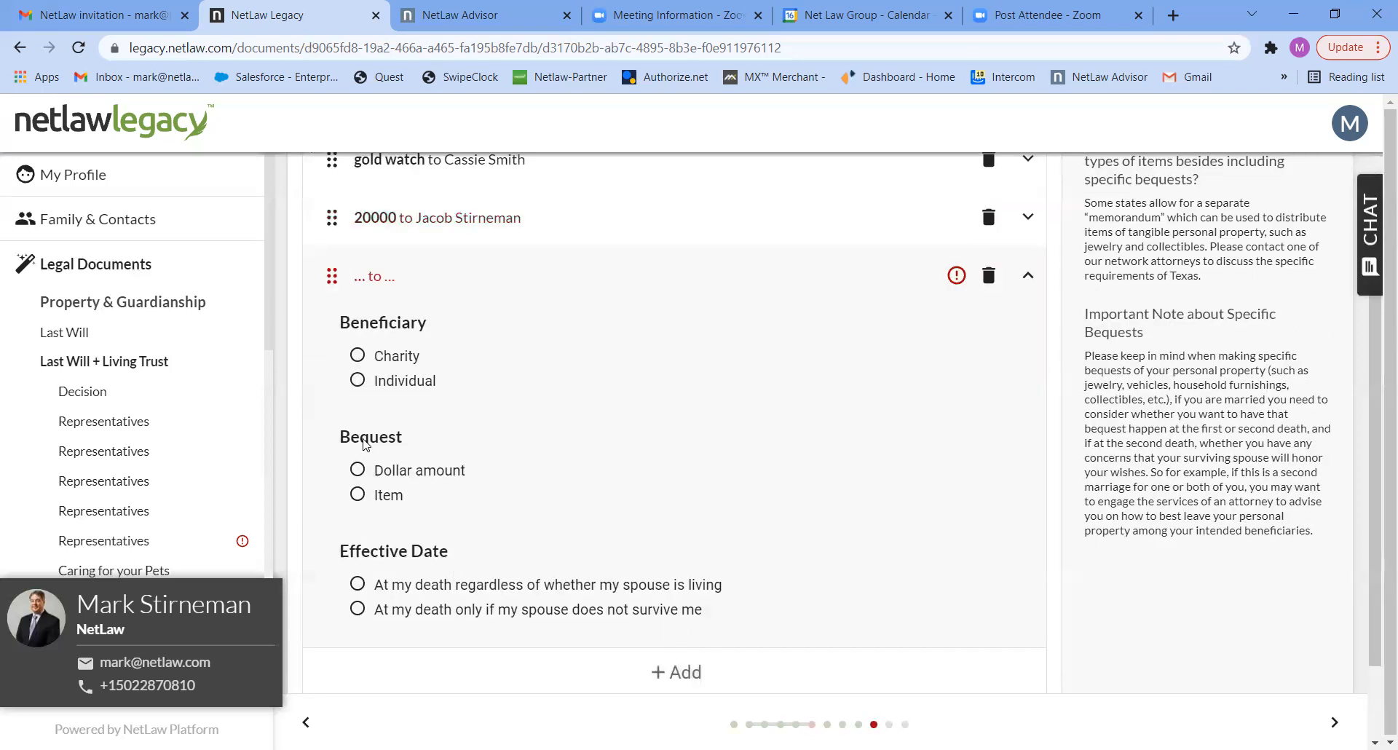
{"action": "left_click", "coordinate": [358, 382]}
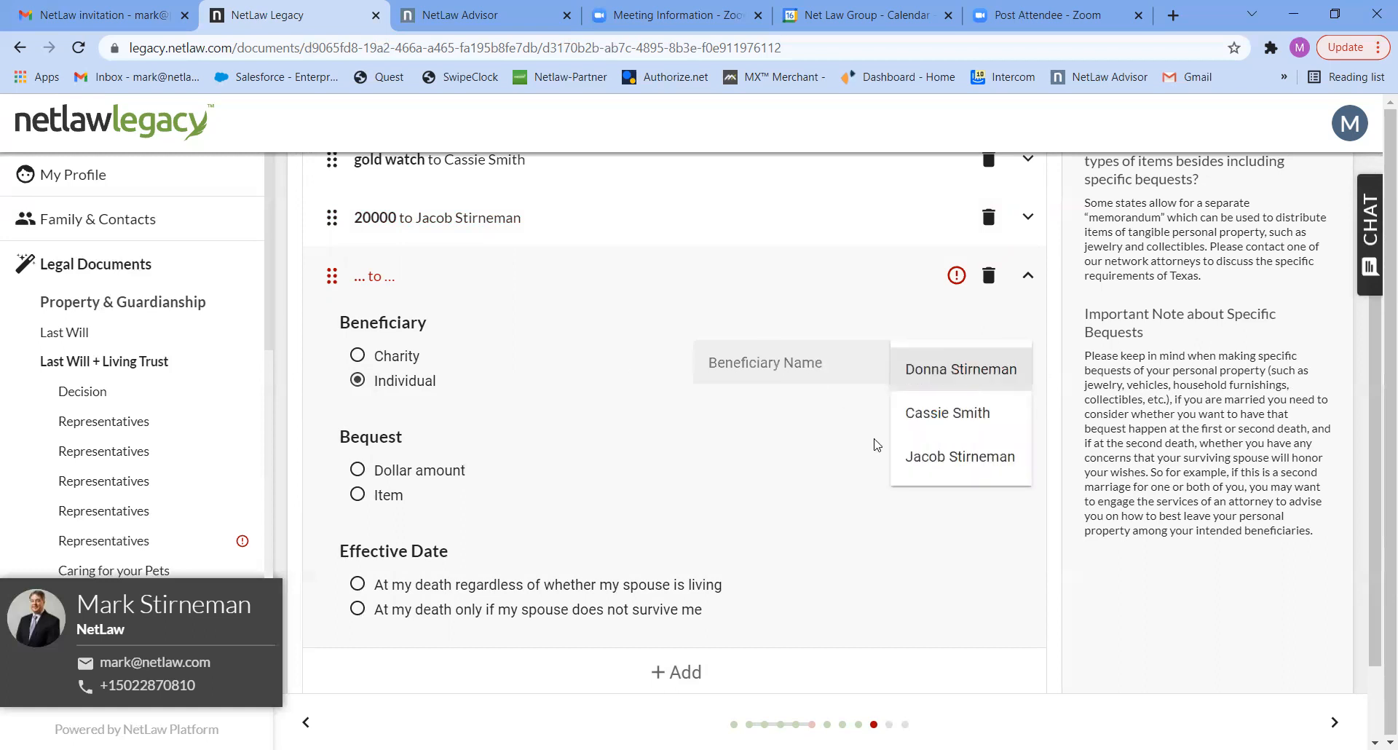
{"action": "left_click", "coordinate": [919, 456]}
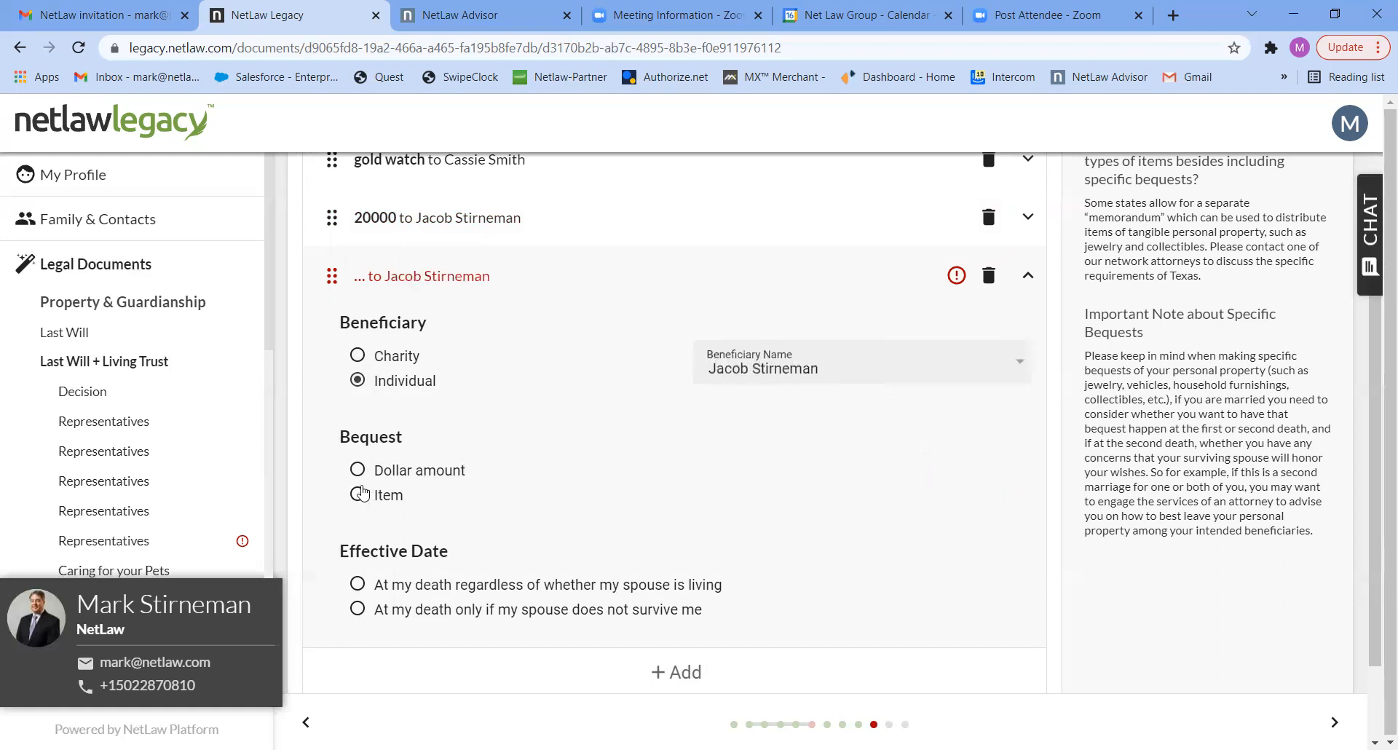
{"action": "left_click", "coordinate": [358, 494]}
- Describe the third bequest's item as "2019 Lexus"
{"action": "left_click", "coordinate": [733, 482]}
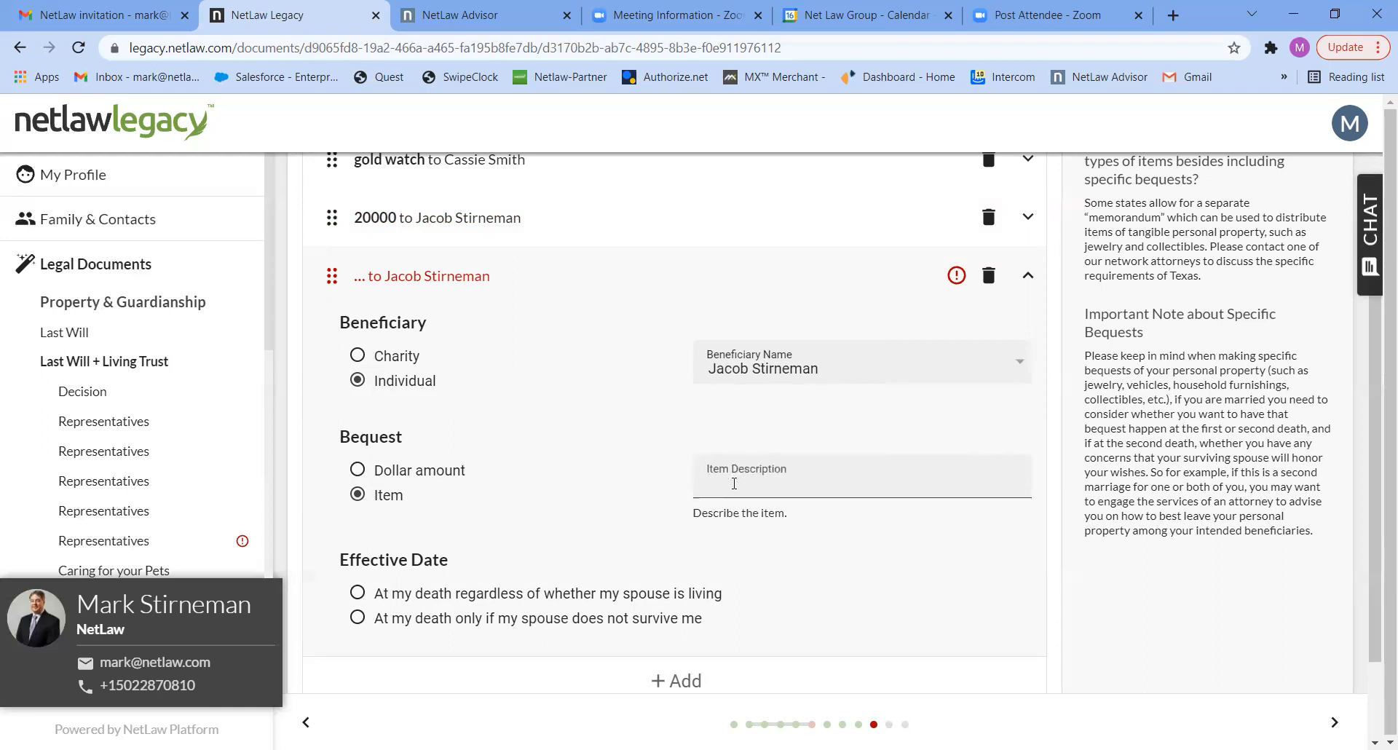
{"action": "type", "text": "2019 IE"}
{"action": "key", "text": "BackSpace"}
{"action": "key", "text": "BackSpace"}
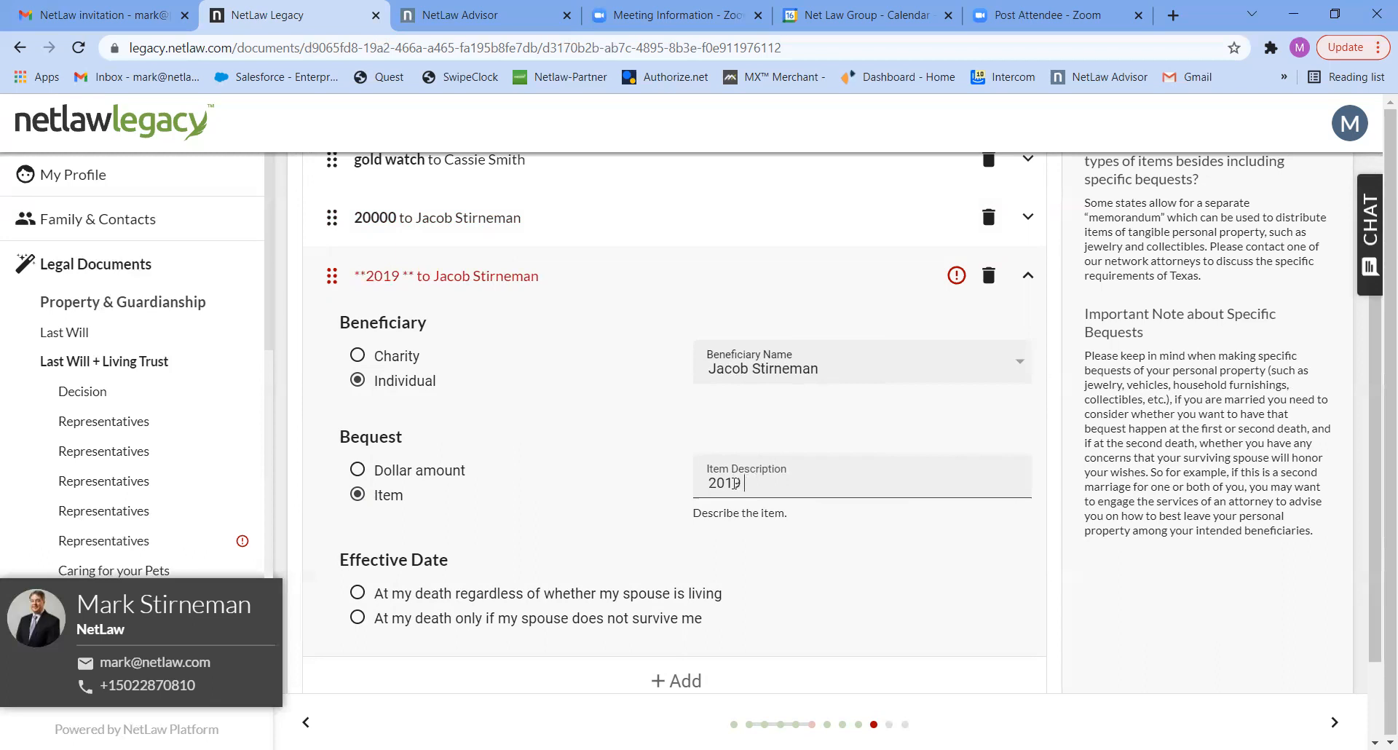
{"action": "key", "text": "BackSpace"}
{"action": "key", "text": "BackSpace"}
{"action": "key", "text": "BackSpace"}
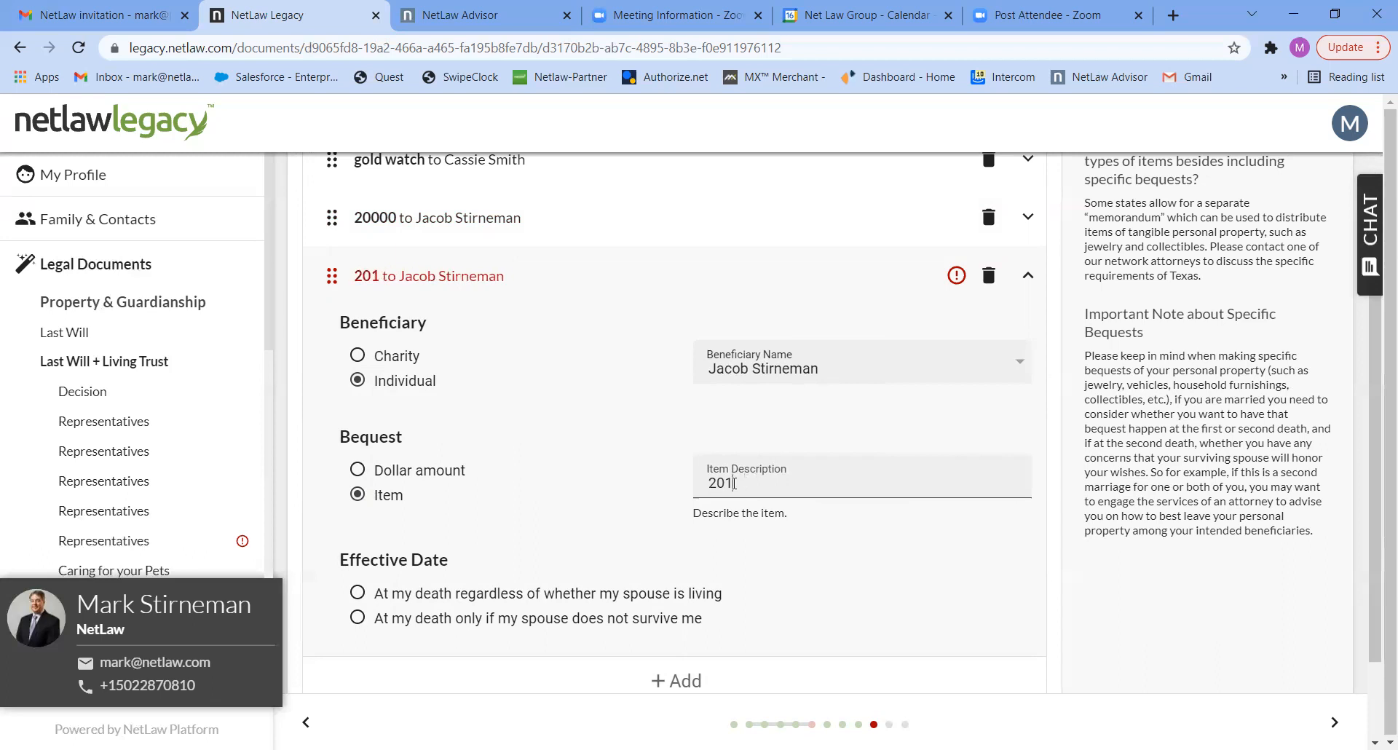
{"action": "type", "text": "19"}
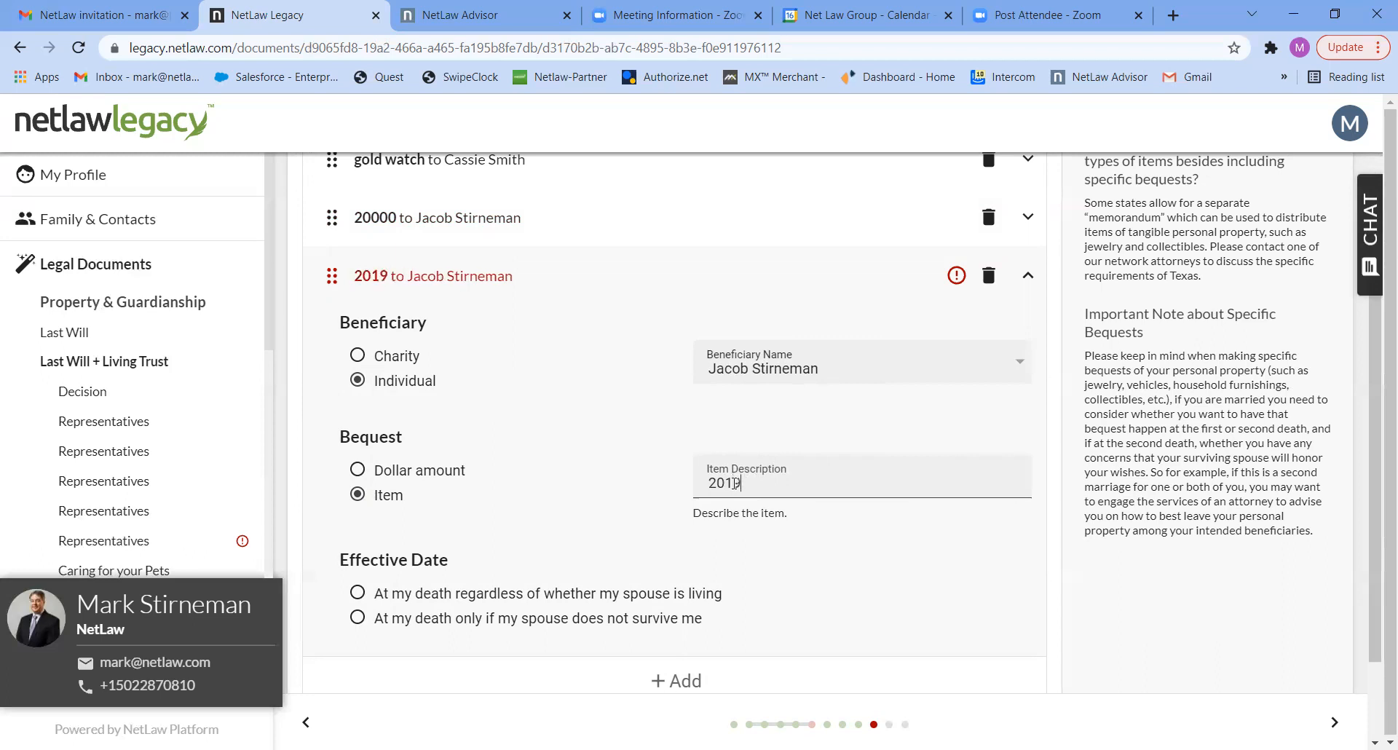
{"action": "type", "text": " Lexus"}
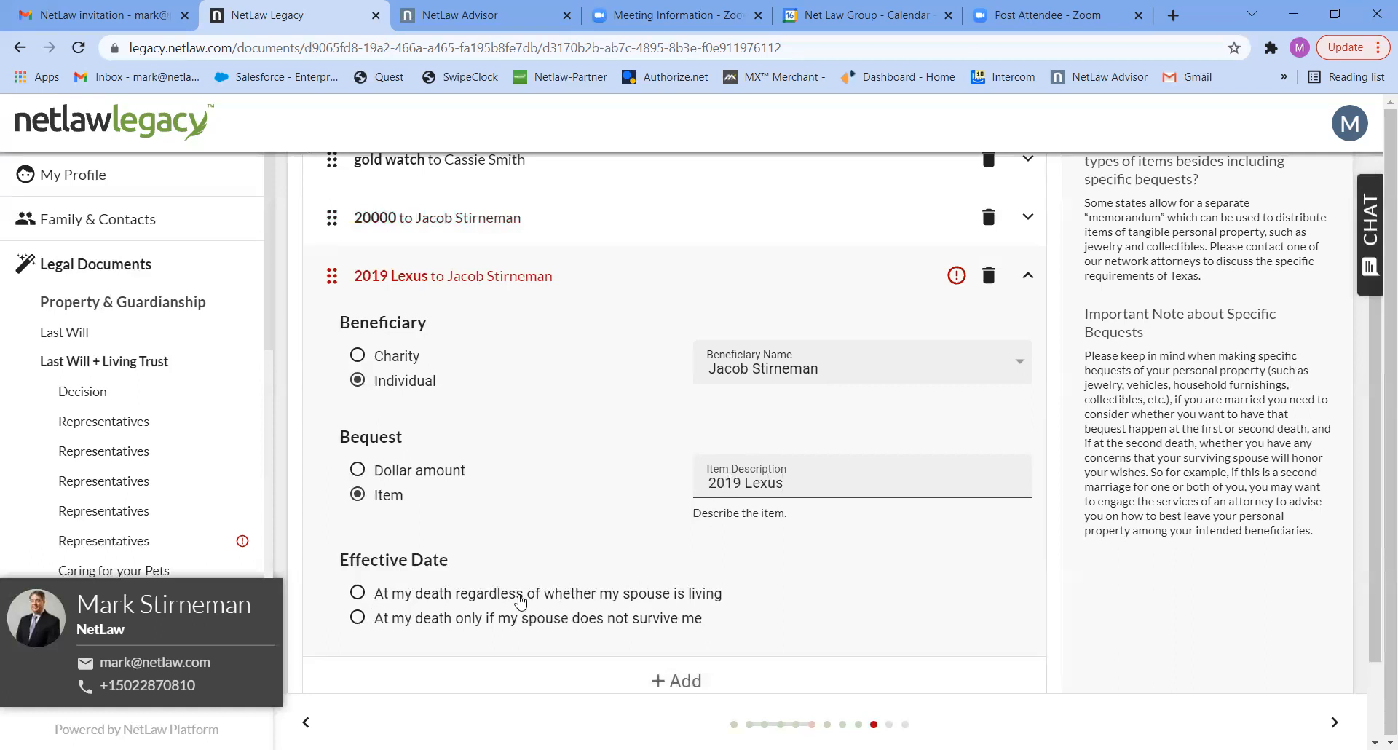
- Make the 2019 Lexus bequest effective "At my death only if my spouse does not survive me" and continue to the residuary estate
{"action": "left_click", "coordinate": [362, 621]}
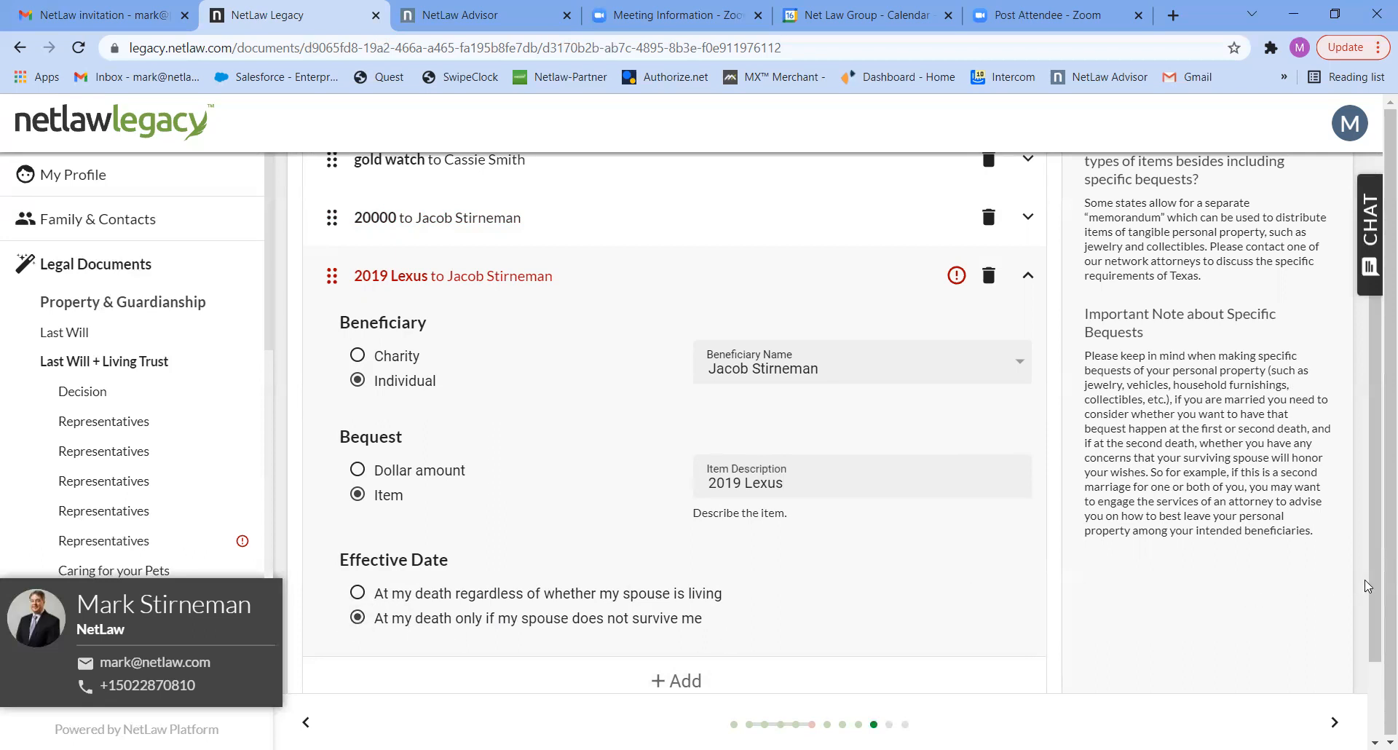
{"action": "scroll", "coordinate": [1375, 587], "scroll_direction": "down", "scroll_amount": 2}
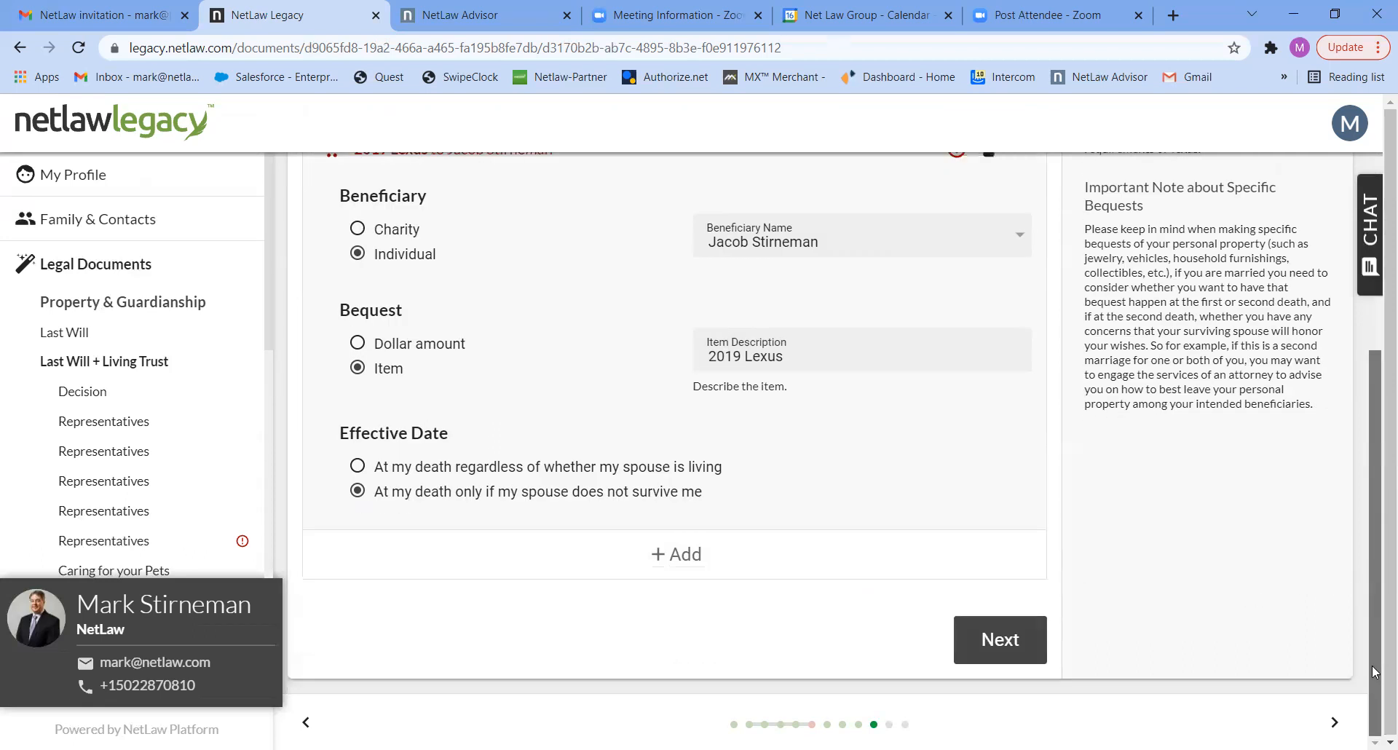
{"action": "left_click", "coordinate": [999, 641]}
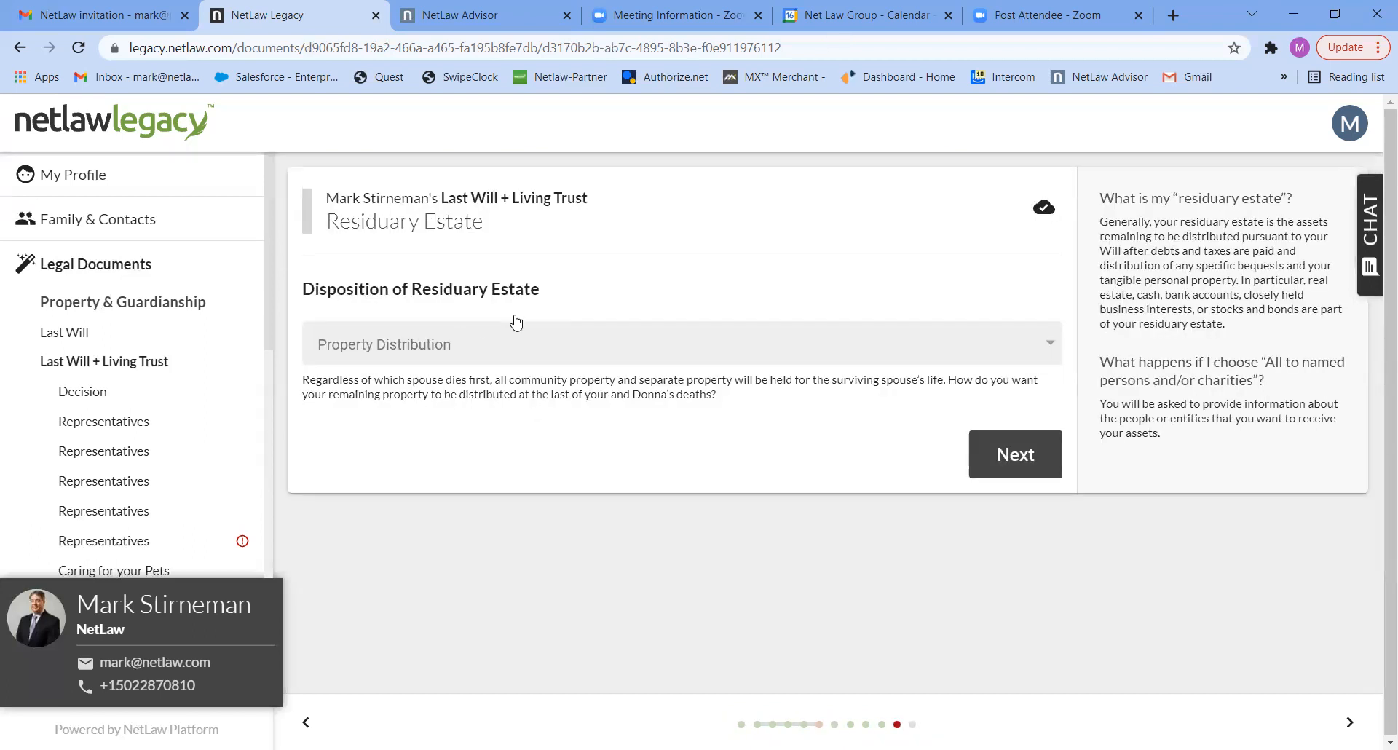
- Set the residuary estate's property distribution to "All to my children" and continue to the children's shares
{"action": "left_click", "coordinate": [545, 352]}
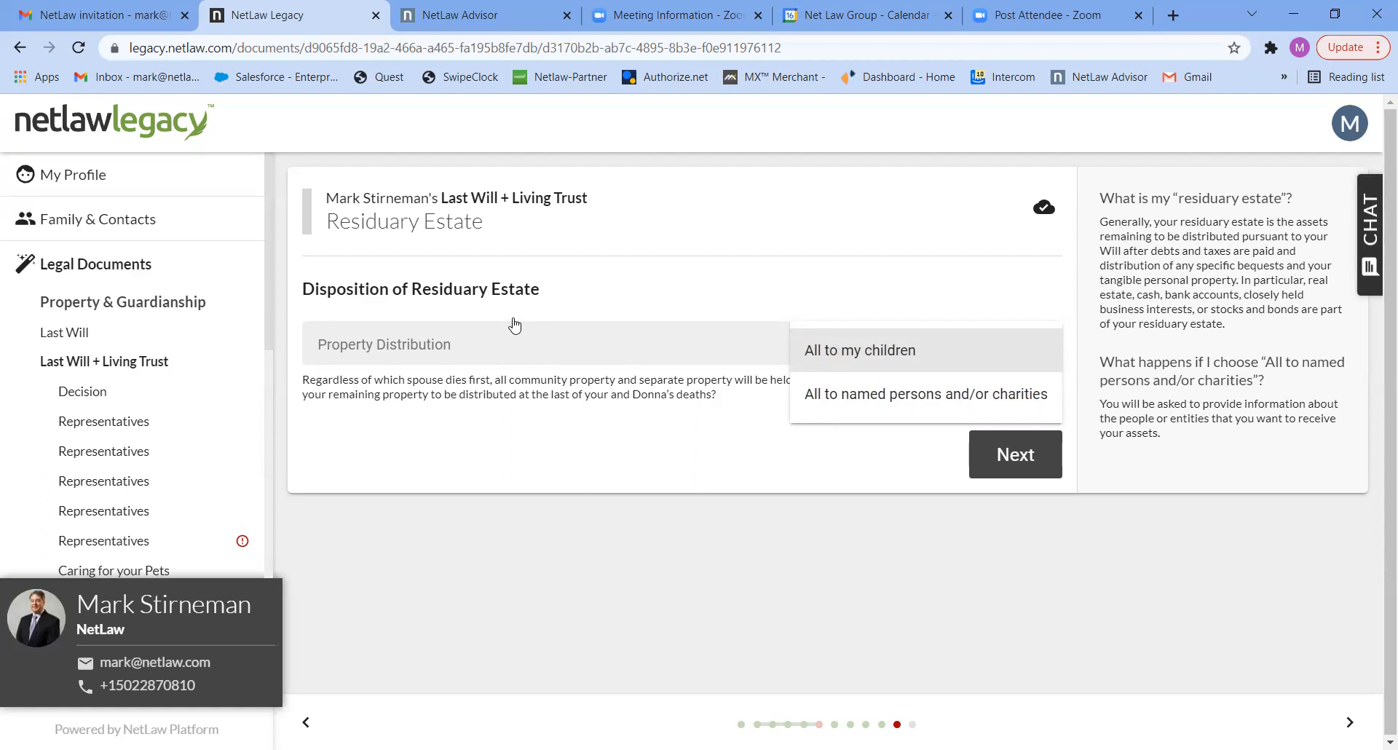
{"action": "left_click", "coordinate": [831, 354]}
{"action": "left_click", "coordinate": [1013, 455]}
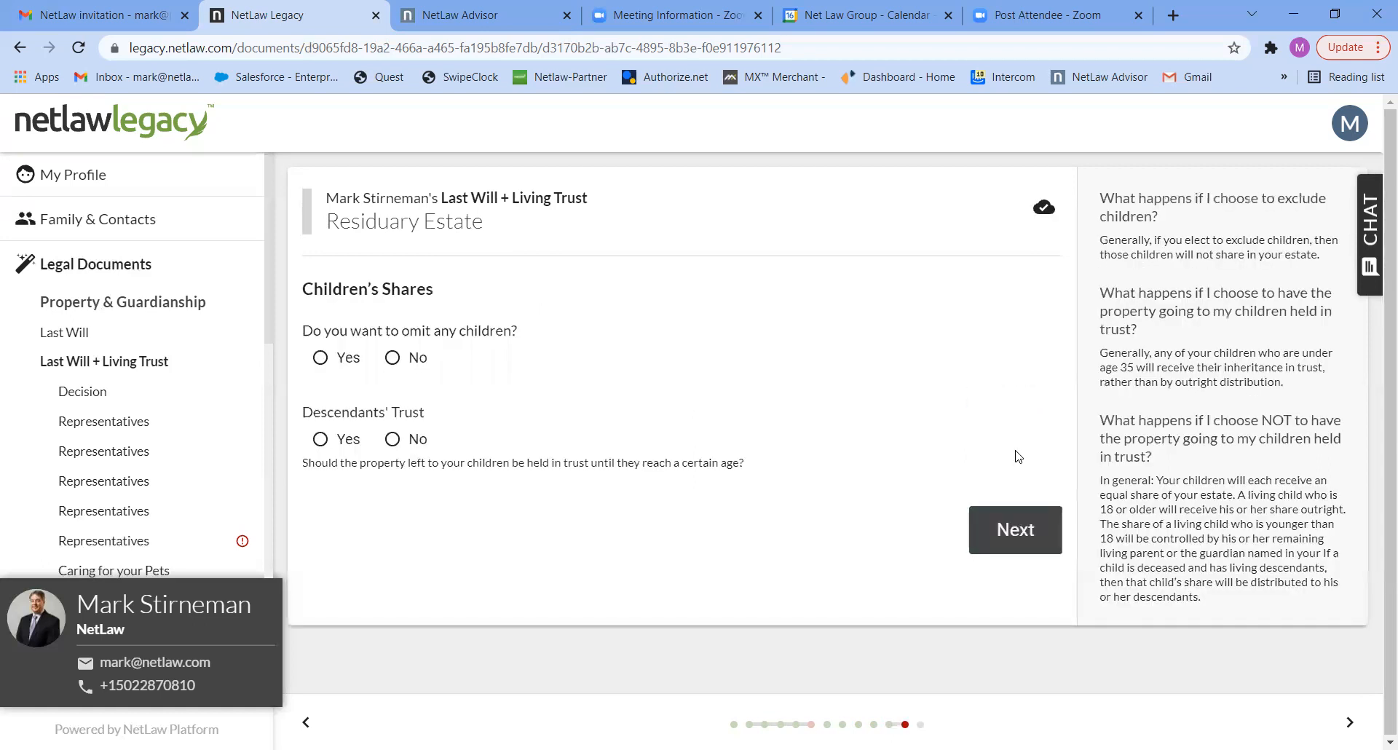
- Omit no children, answer Yes to the Descendants' Trust, and set the distribution ages to "1/3 at 25, 1/2 at 30, remainder at 35"
{"action": "left_click", "coordinate": [393, 361]}
{"action": "left_click", "coordinate": [339, 440]}
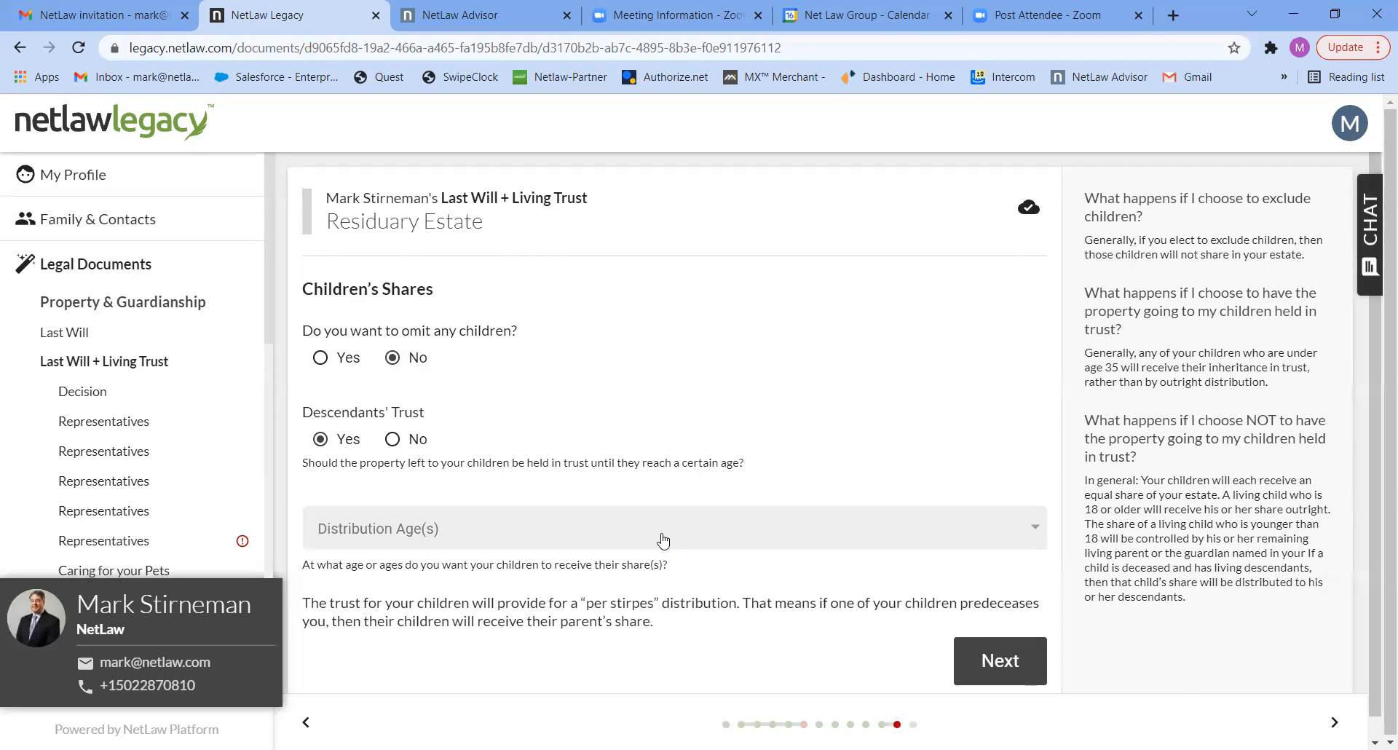
{"action": "left_click", "coordinate": [877, 539]}
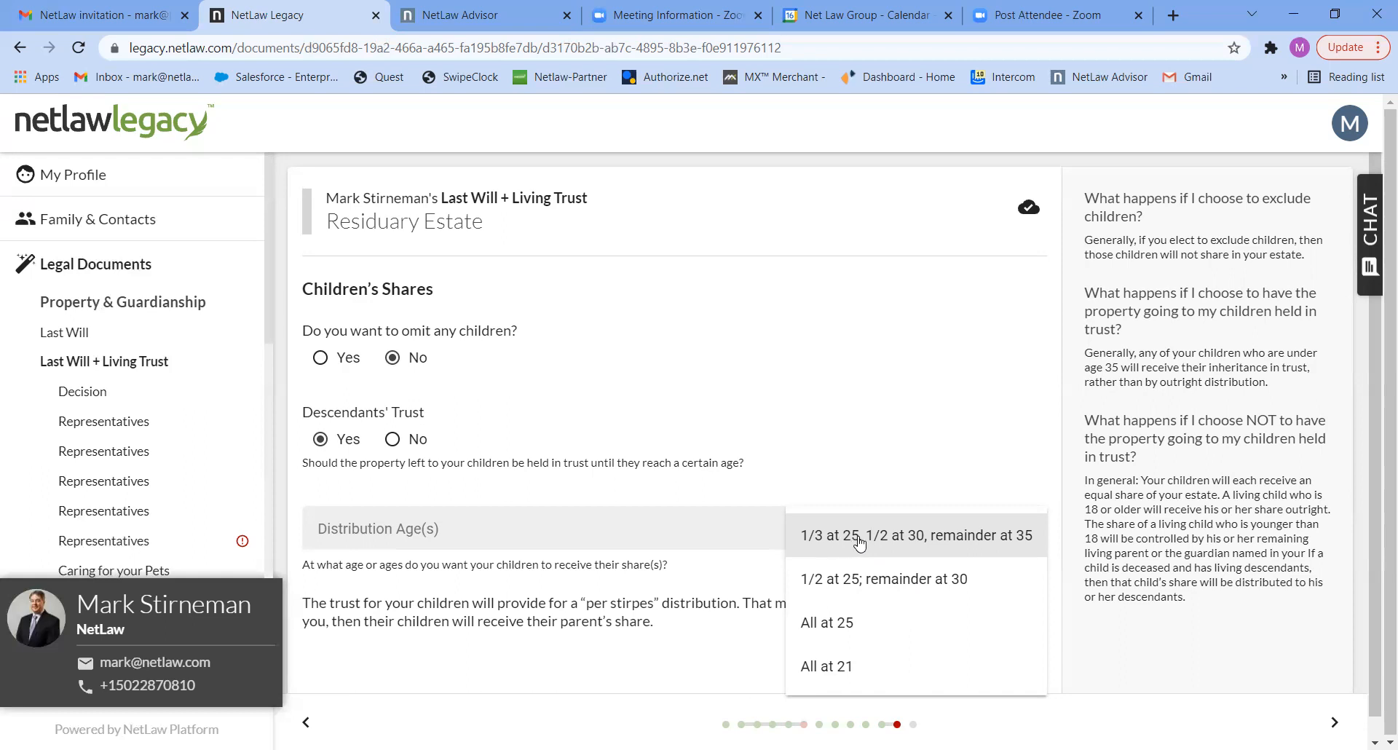
{"action": "left_click", "coordinate": [957, 539]}
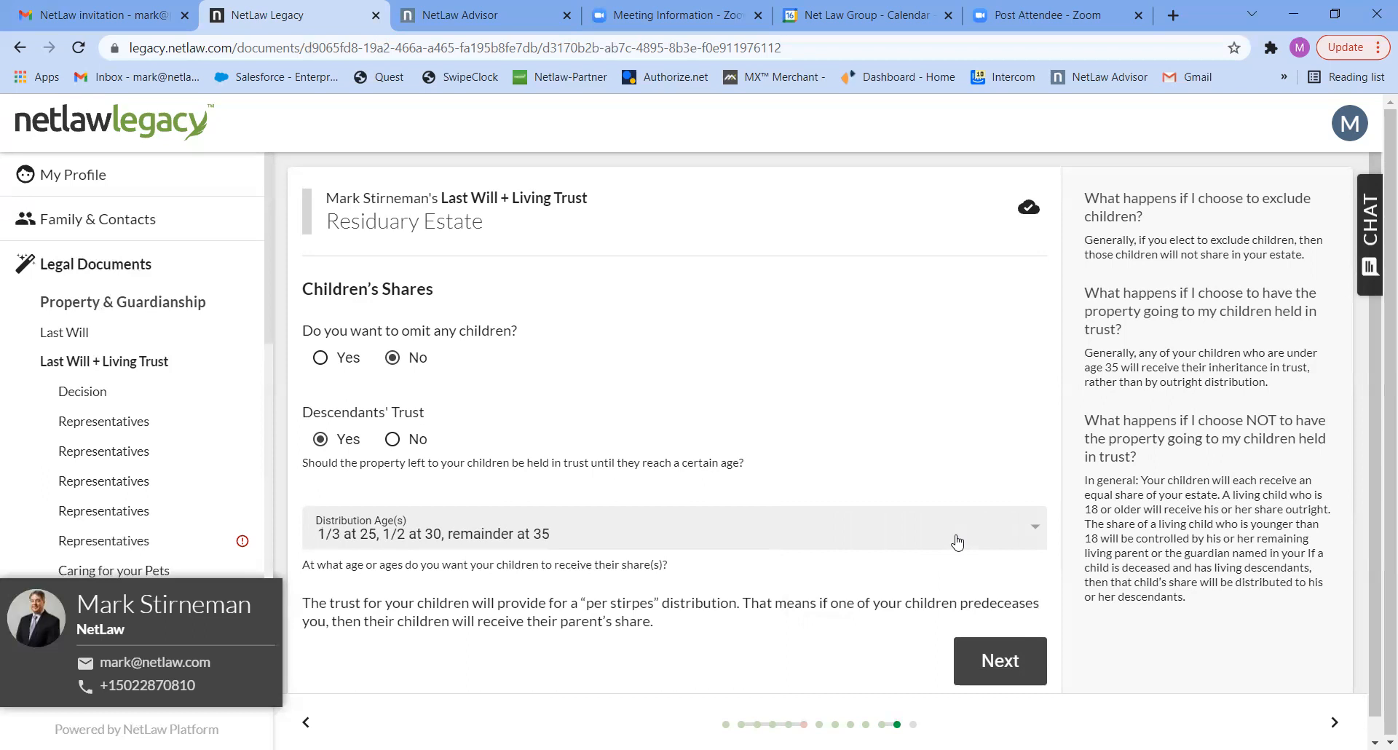
{"action": "left_click", "coordinate": [1007, 662]}
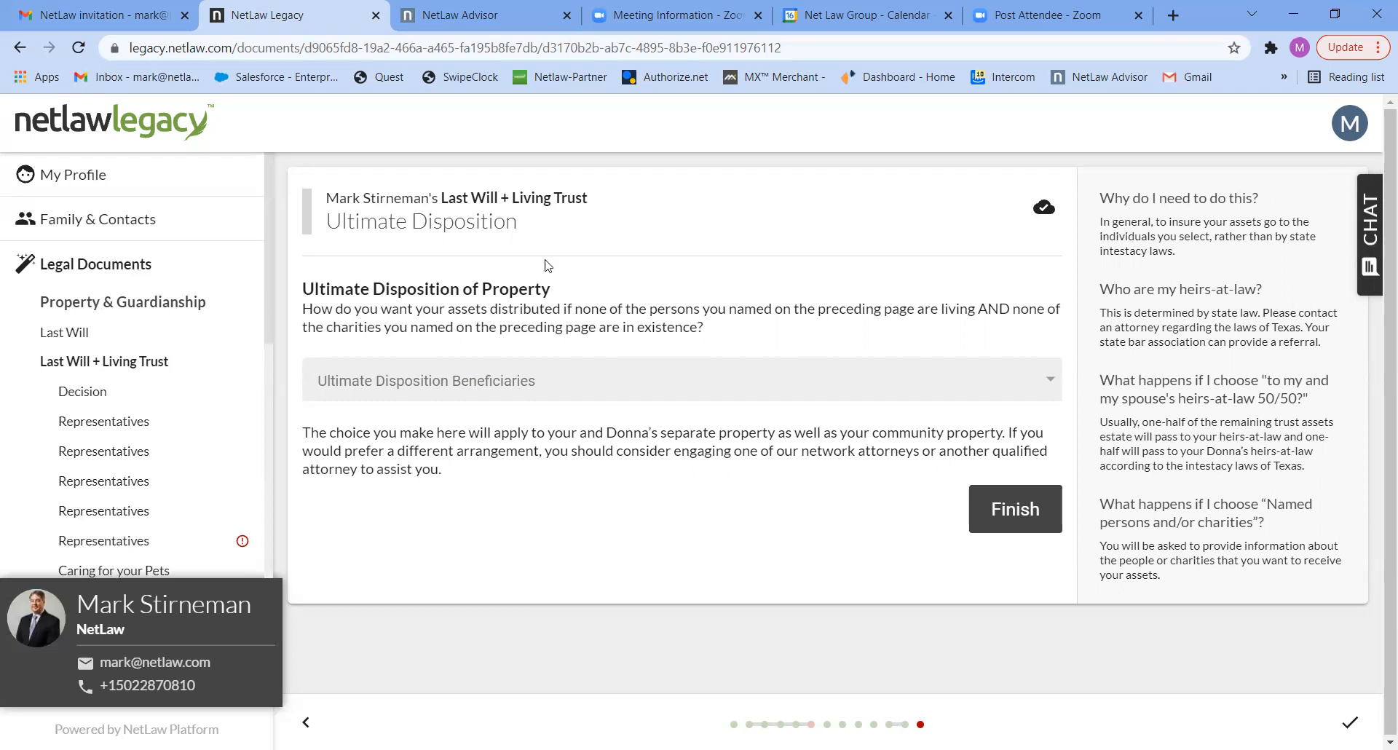
- Set the ultimate disposition beneficiaries to "My and my spouse's heirs at law 50/50" and finish the Last Will + Living Trust questionnaire
{"action": "left_click", "coordinate": [793, 380]}
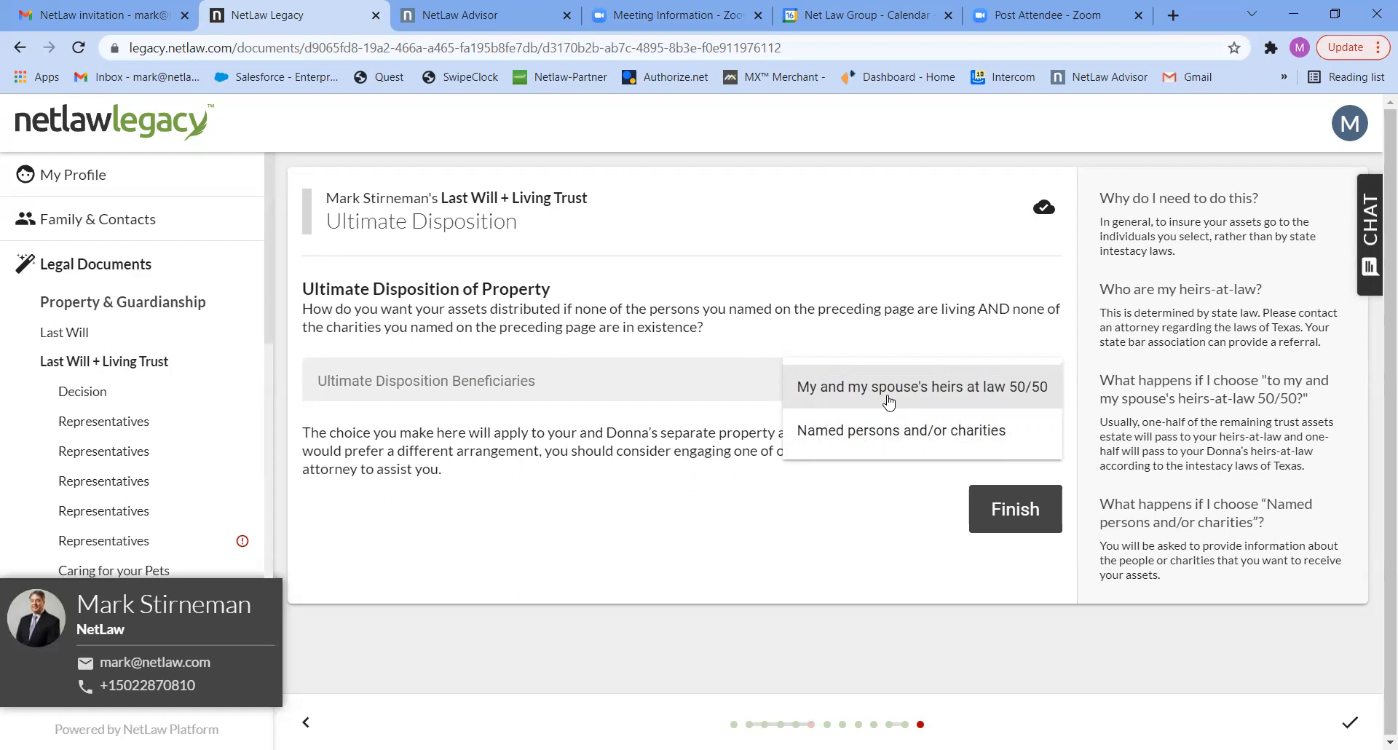
{"action": "left_click", "coordinate": [1001, 508]}
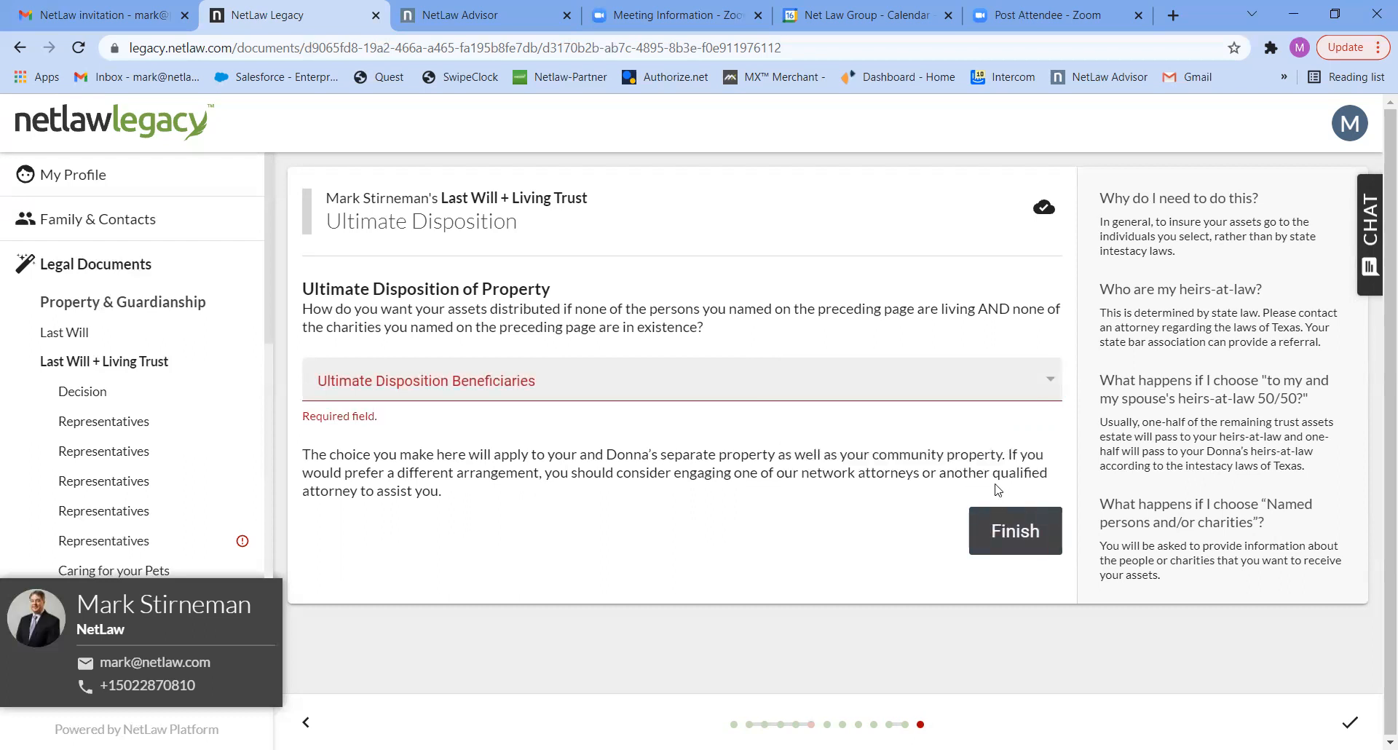
{"action": "left_click", "coordinate": [1040, 387]}
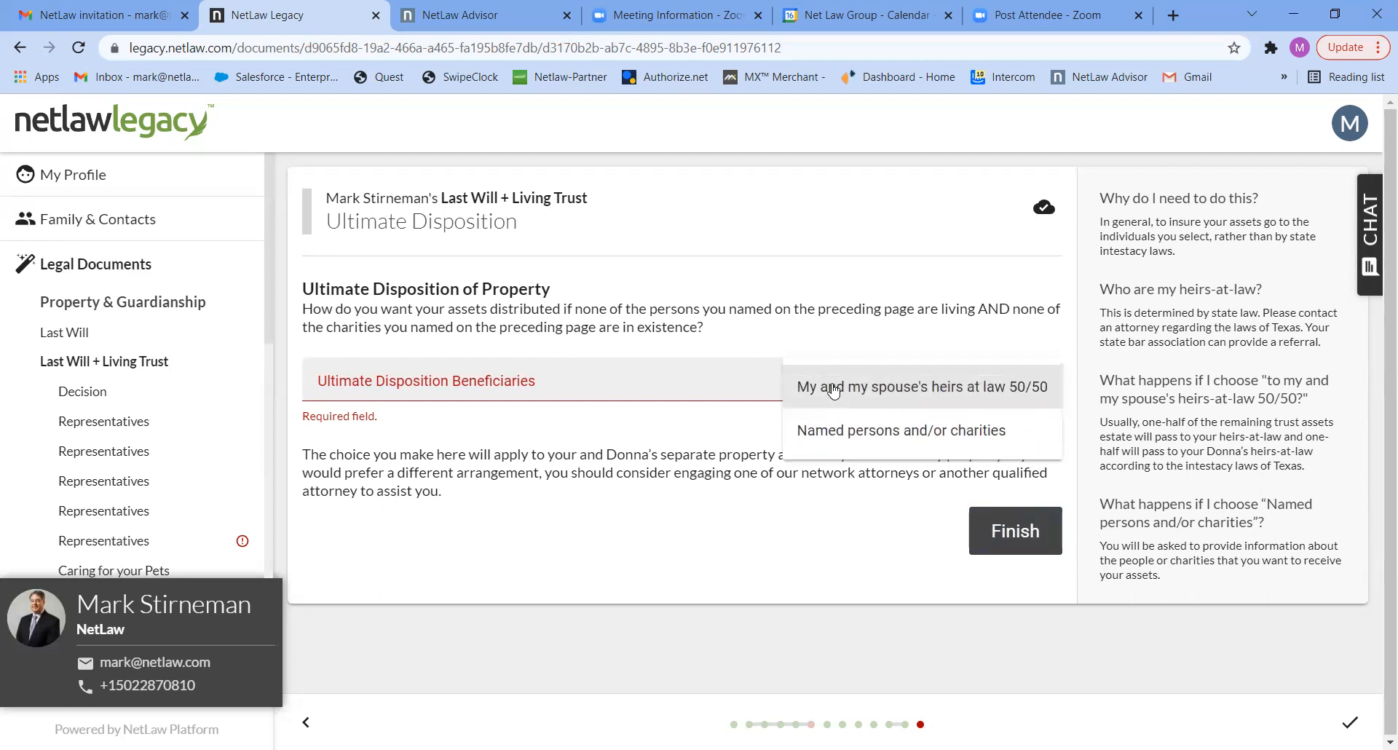
{"action": "left_click", "coordinate": [830, 386]}
{"action": "left_click", "coordinate": [1003, 534]}
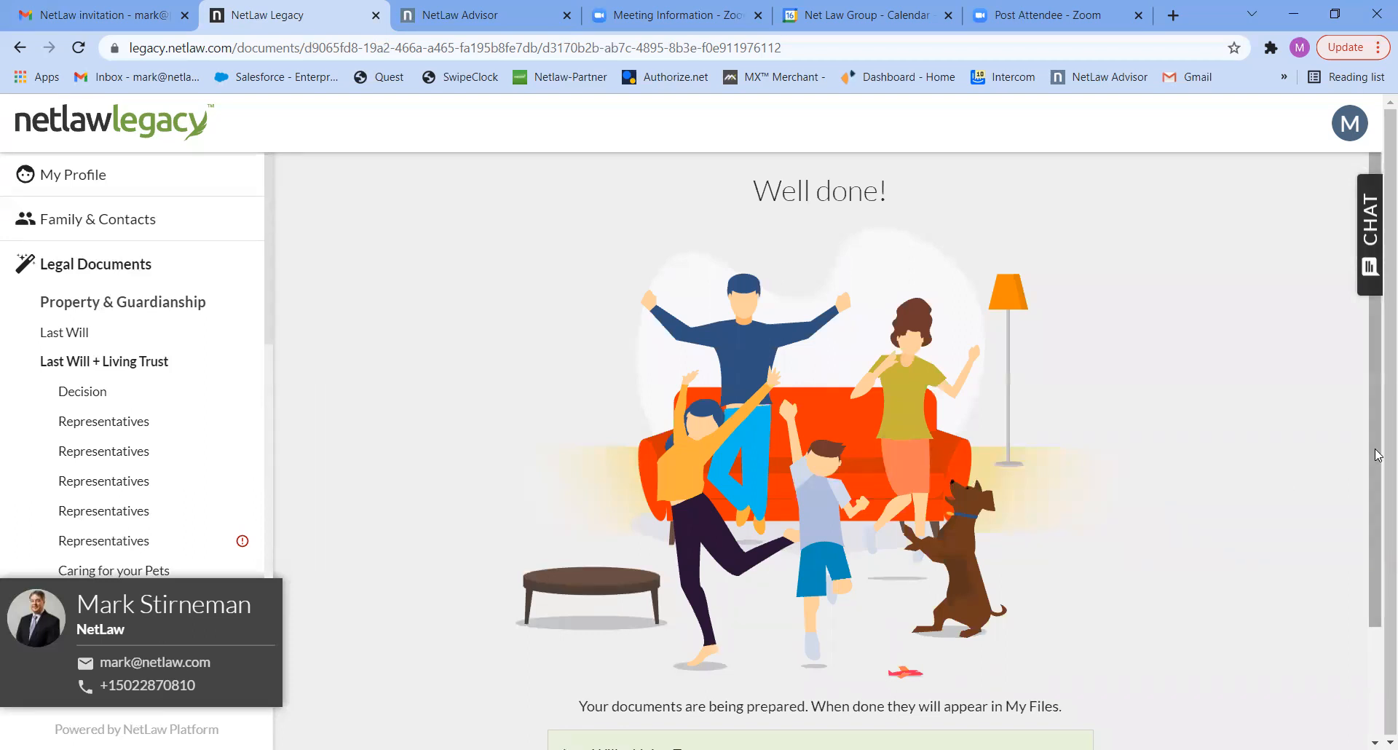
- Return to the legal documents overview and start the Healthcare Documents questionnaire for the account holder
{"action": "scroll", "coordinate": [1377, 599], "scroll_direction": "down", "scroll_amount": 1}
{"action": "scroll", "coordinate": [1378, 599], "scroll_direction": "down", "scroll_amount": 2}
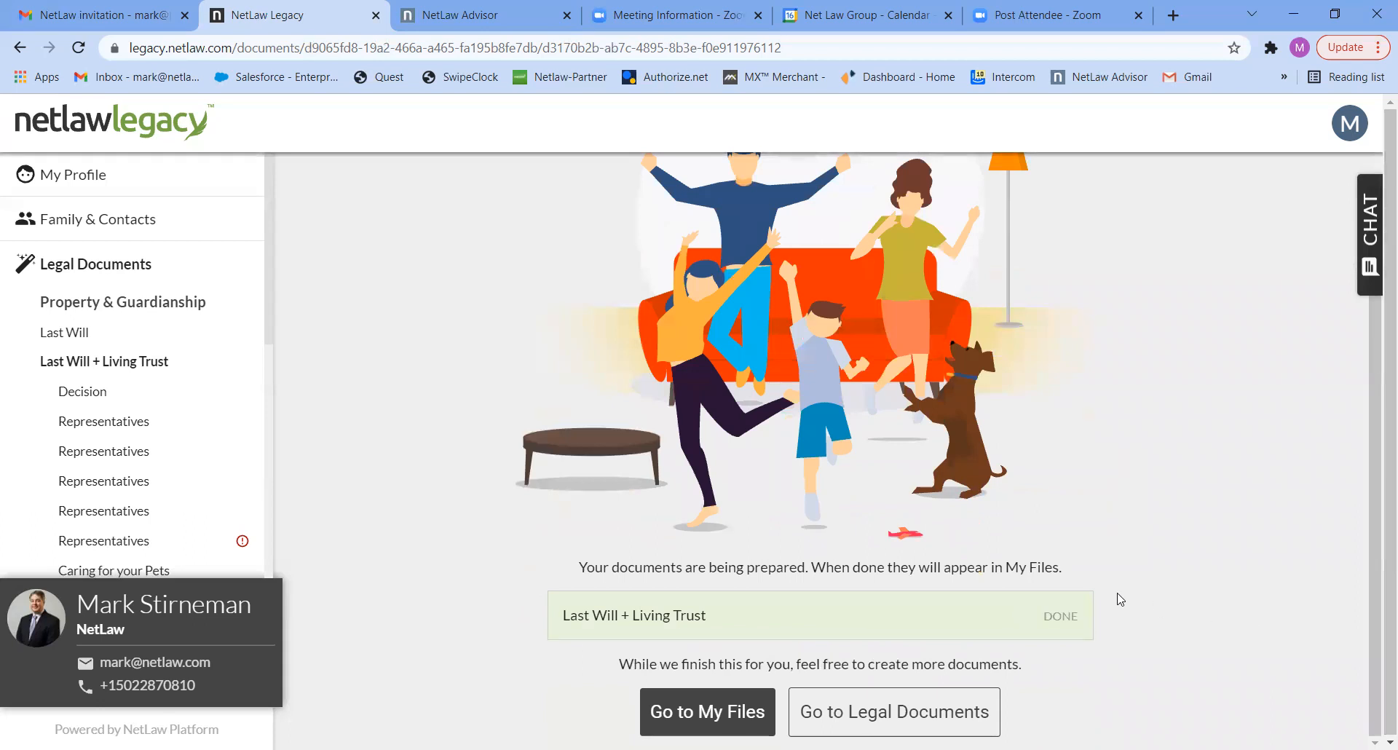
{"action": "left_click", "coordinate": [882, 719]}
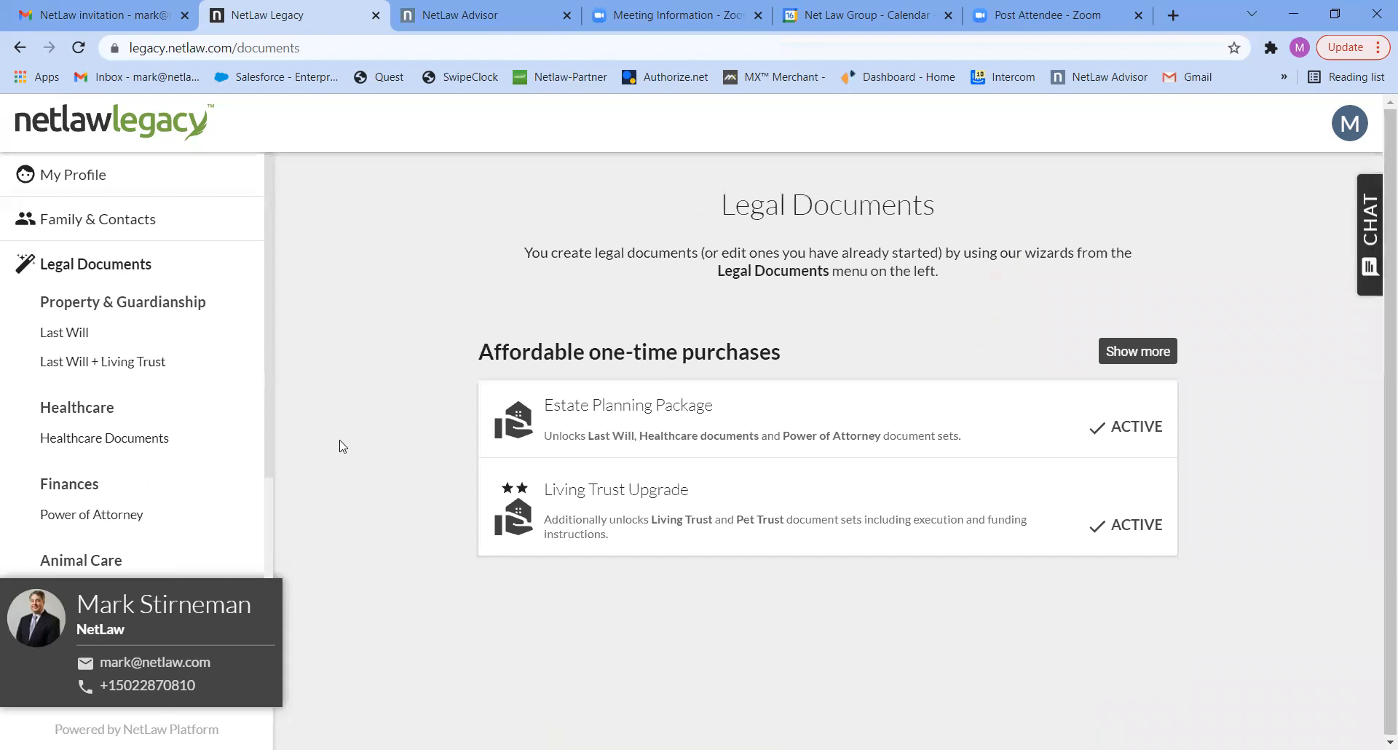
{"action": "left_click", "coordinate": [113, 437]}
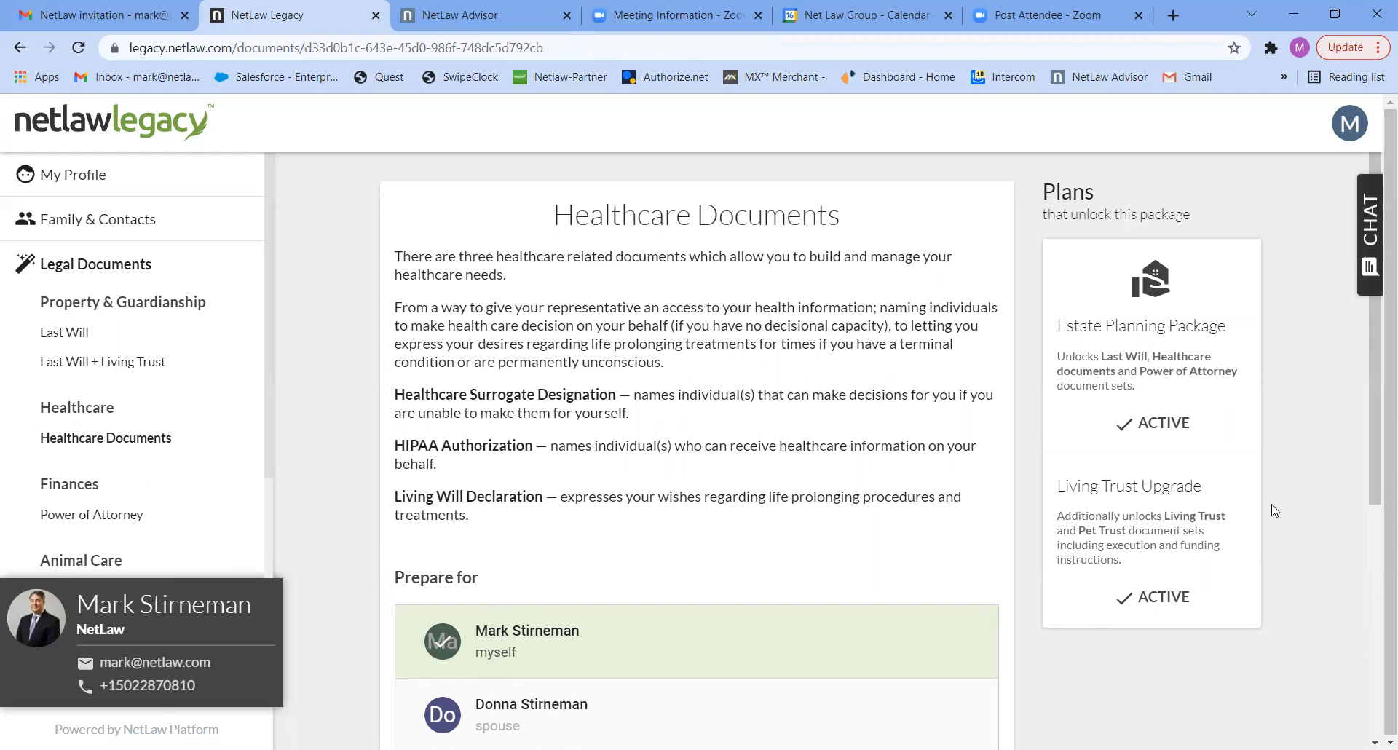
{"action": "left_click_drag", "start_coordinate": [1374, 461], "coordinate": [1376, 691]}
{"action": "left_click", "coordinate": [577, 468]}
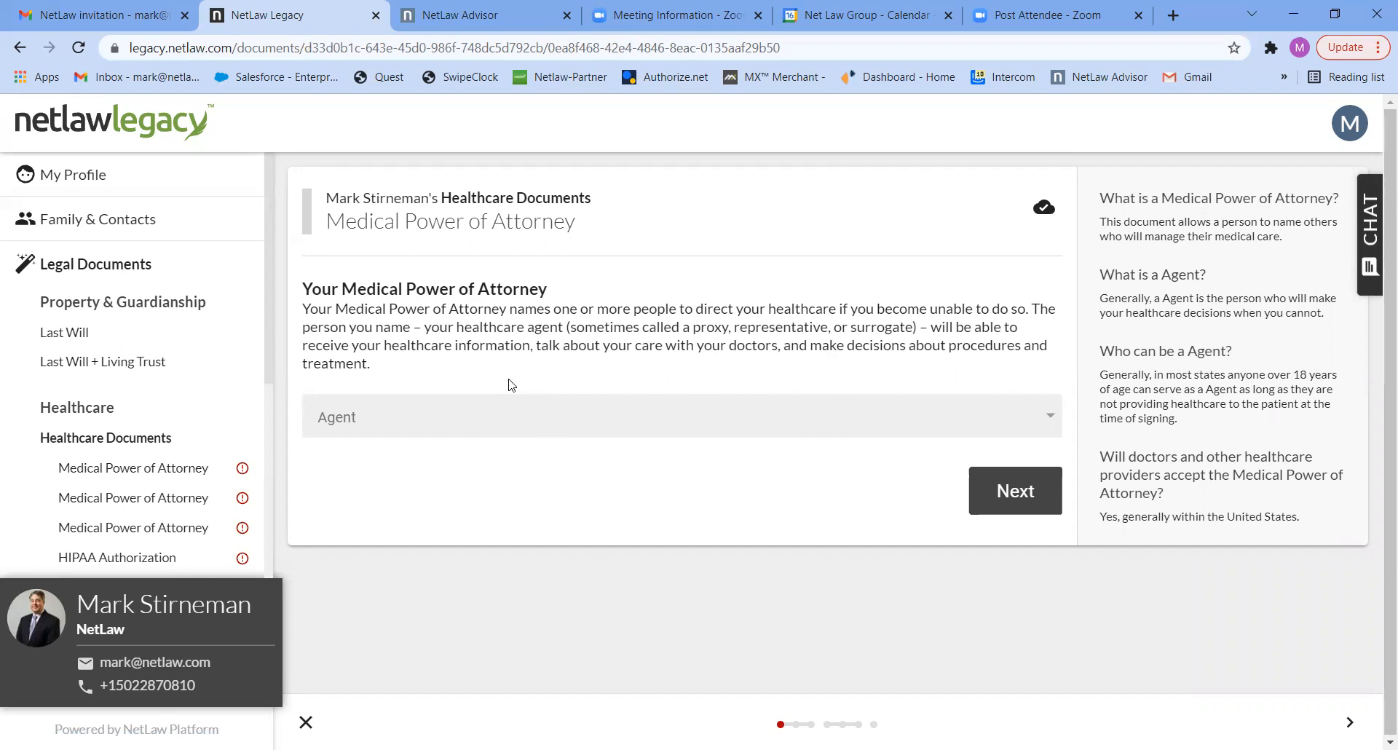
- Choose the spouse as agent for the Medical Power of Attorney and continue to the successor agent question
{"action": "left_click", "coordinate": [1028, 430]}
{"action": "left_click", "coordinate": [1028, 426]}
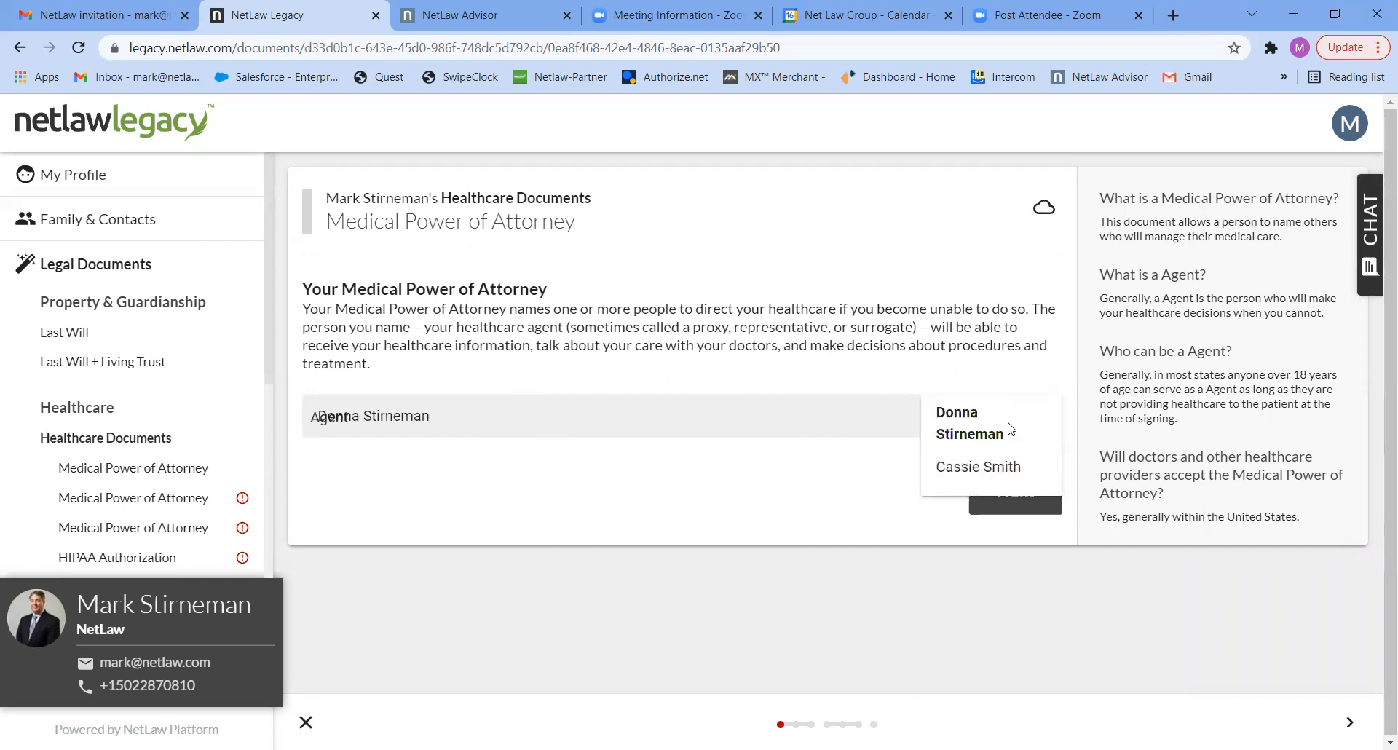
{"action": "left_click", "coordinate": [1012, 492]}
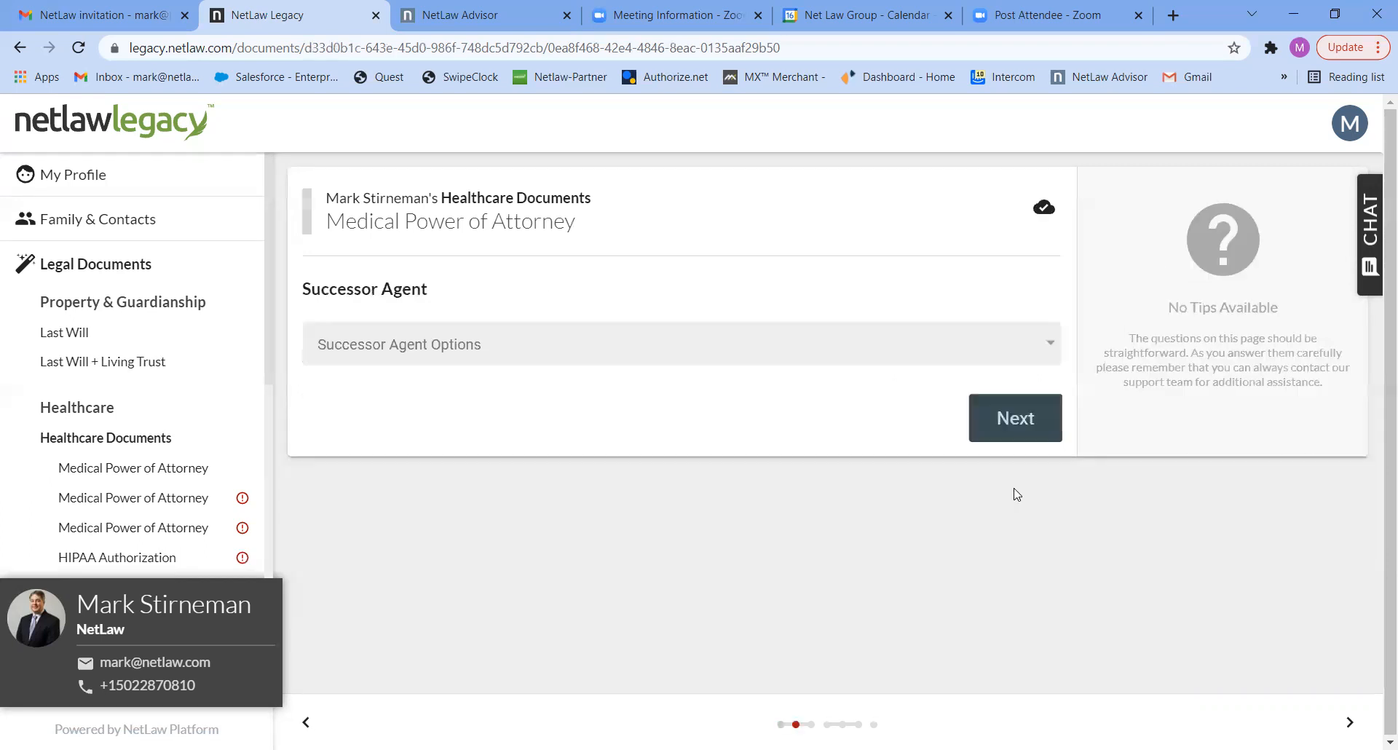
- Name the remaining listed contact as the one successor agent for the Medical Power of Attorney and answer No to limiting the agent's authority
{"action": "left_click", "coordinate": [921, 348]}
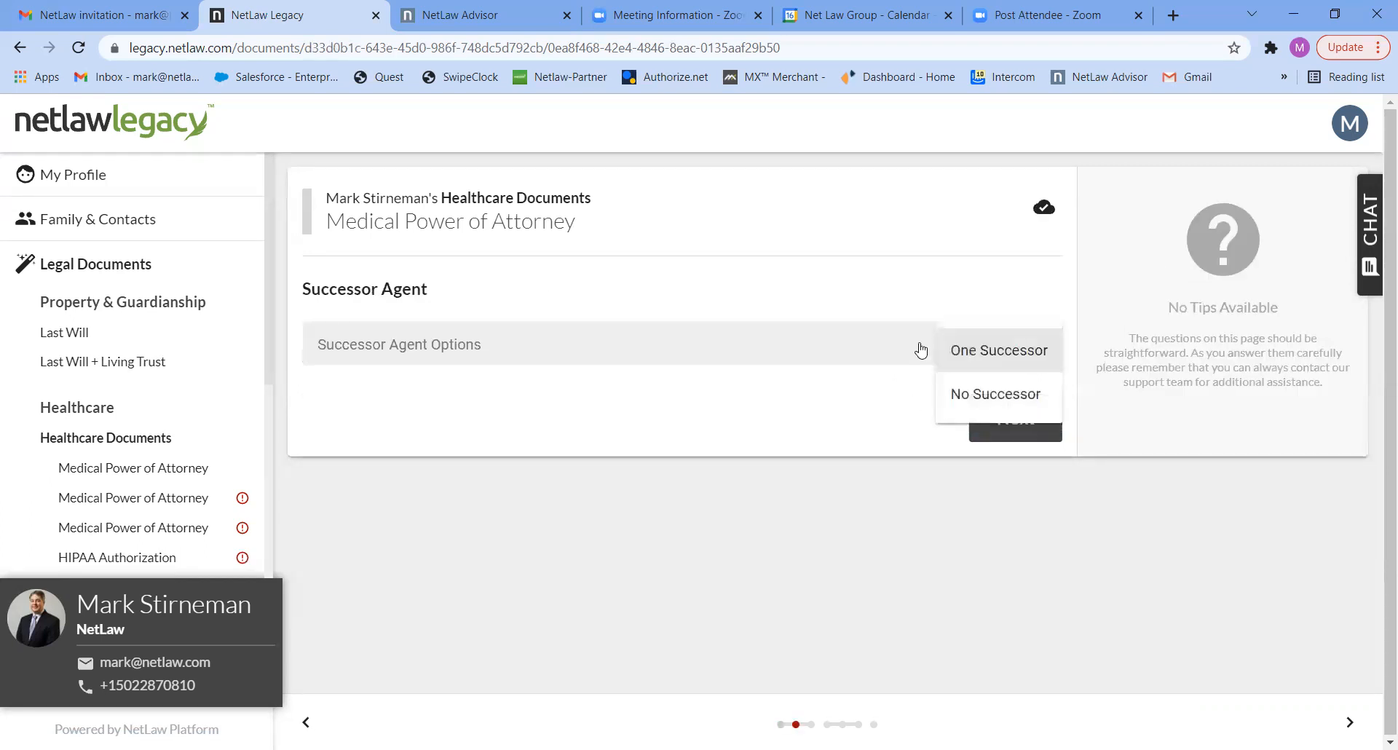
{"action": "left_click", "coordinate": [977, 356]}
{"action": "left_click", "coordinate": [986, 419]}
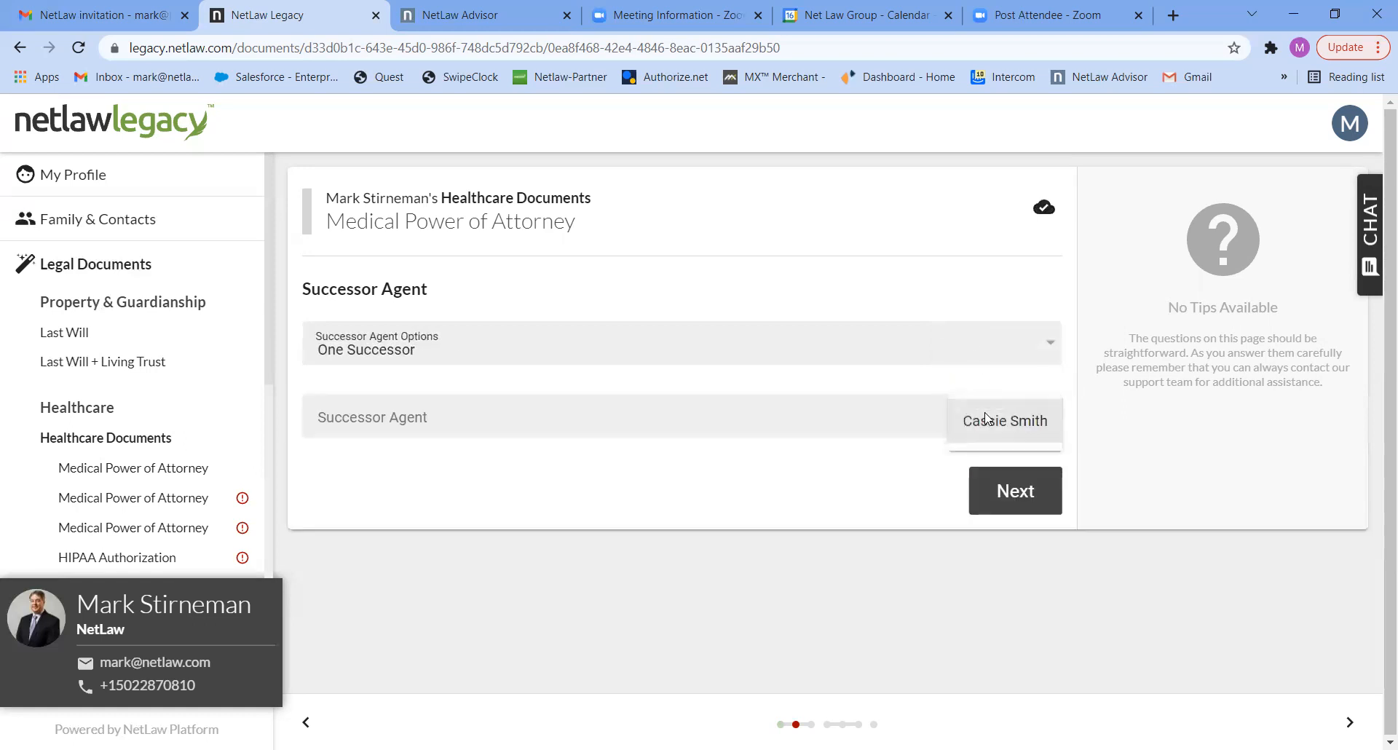
{"action": "left_click", "coordinate": [987, 420]}
{"action": "left_click", "coordinate": [1005, 493]}
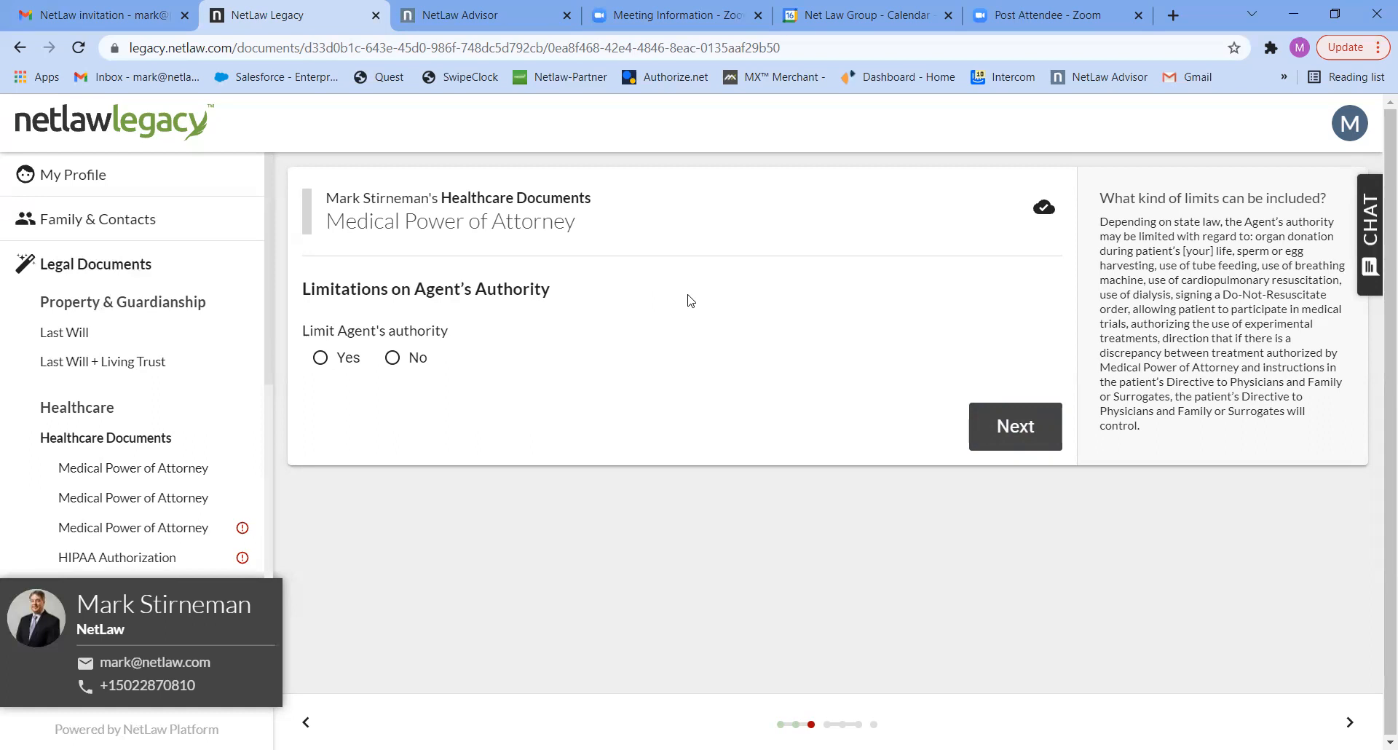
{"action": "left_click", "coordinate": [418, 359]}
{"action": "left_click", "coordinate": [983, 437]}
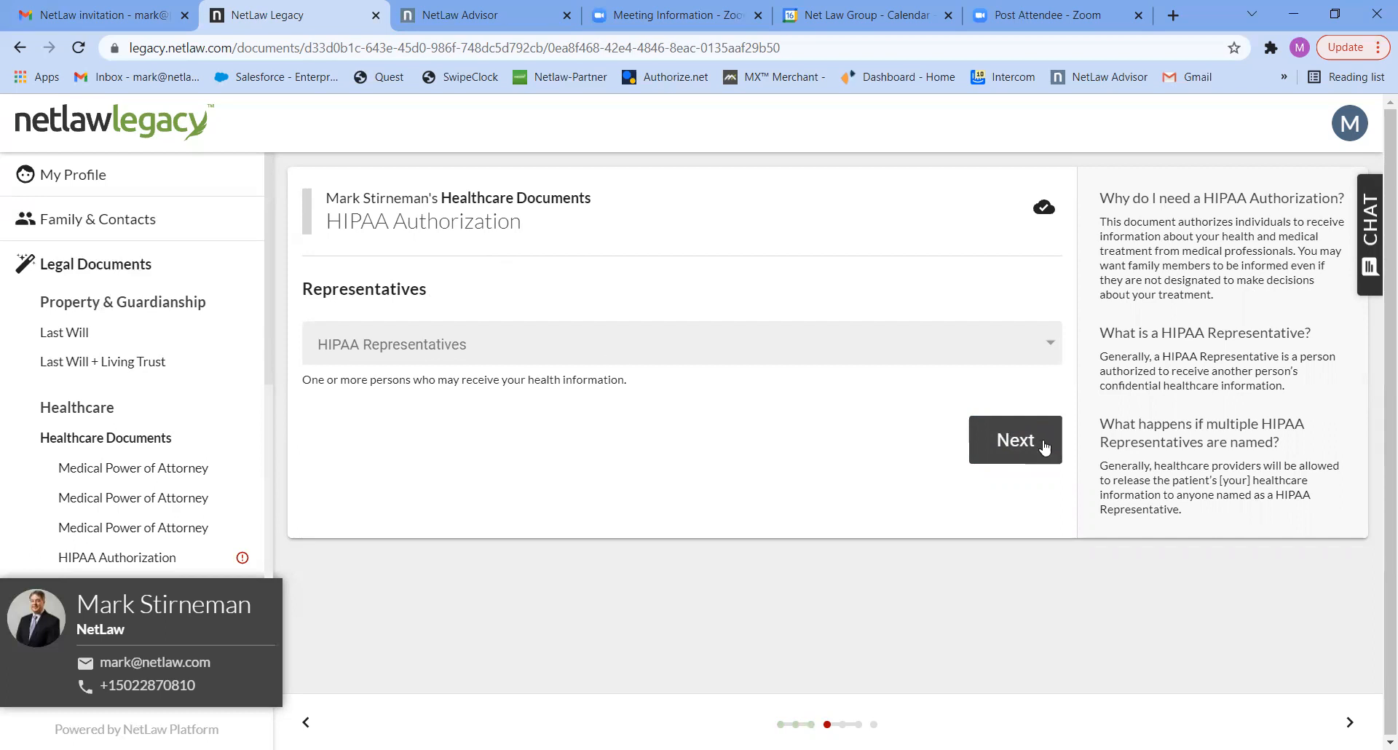
- Choose the spouse as the HIPAA representative and continue to the successor representatives question
{"action": "left_click", "coordinate": [1003, 352]}
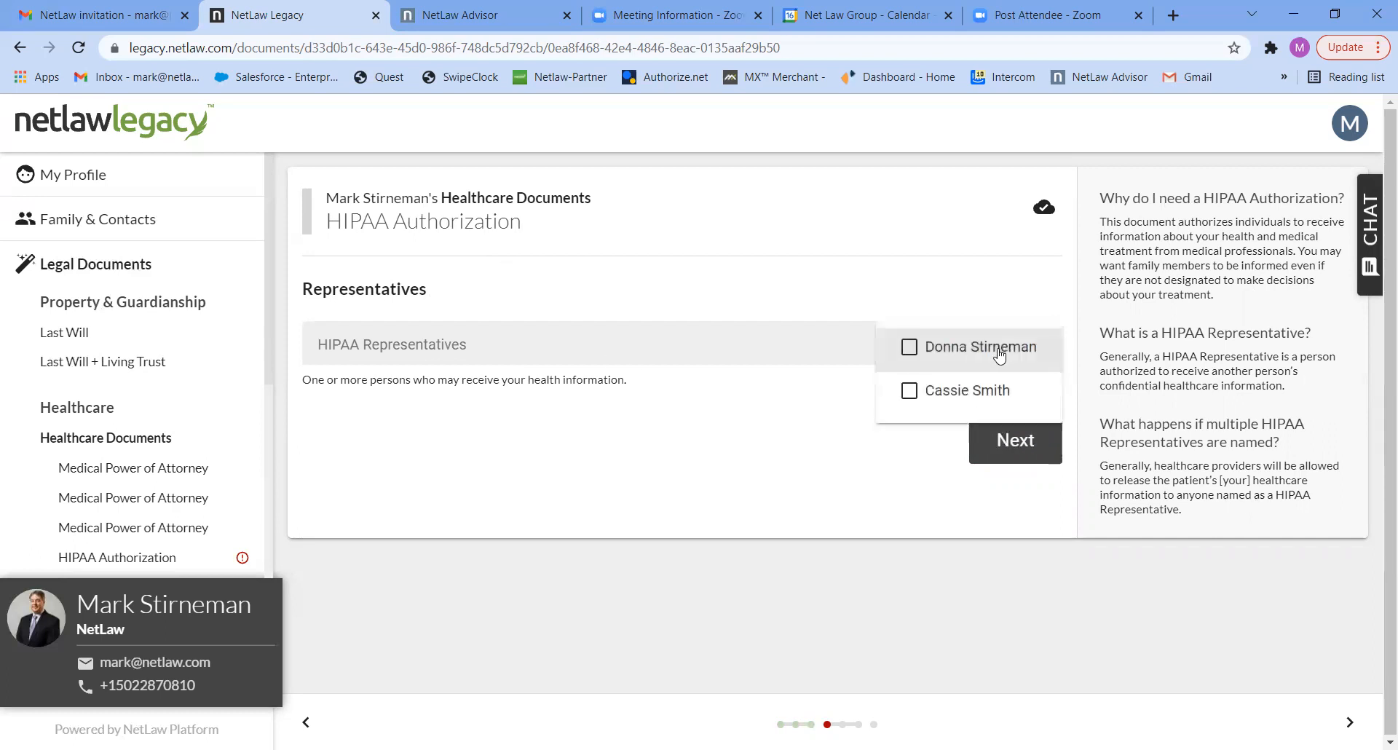
{"action": "left_click", "coordinate": [999, 354]}
{"action": "left_click", "coordinate": [1005, 446]}
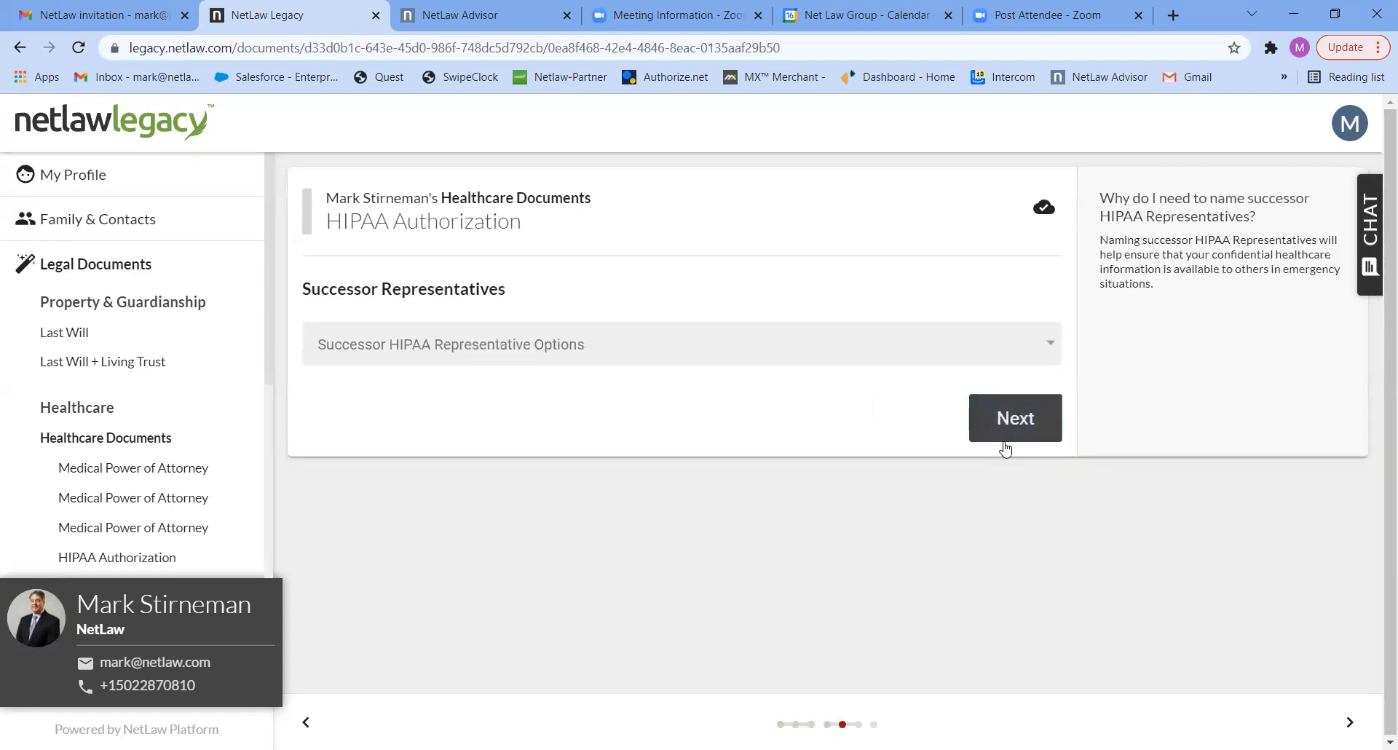
- Set the successor HIPAA representative option to One Successor, assign the remaining contact, and continue
{"action": "left_click", "coordinate": [898, 354]}
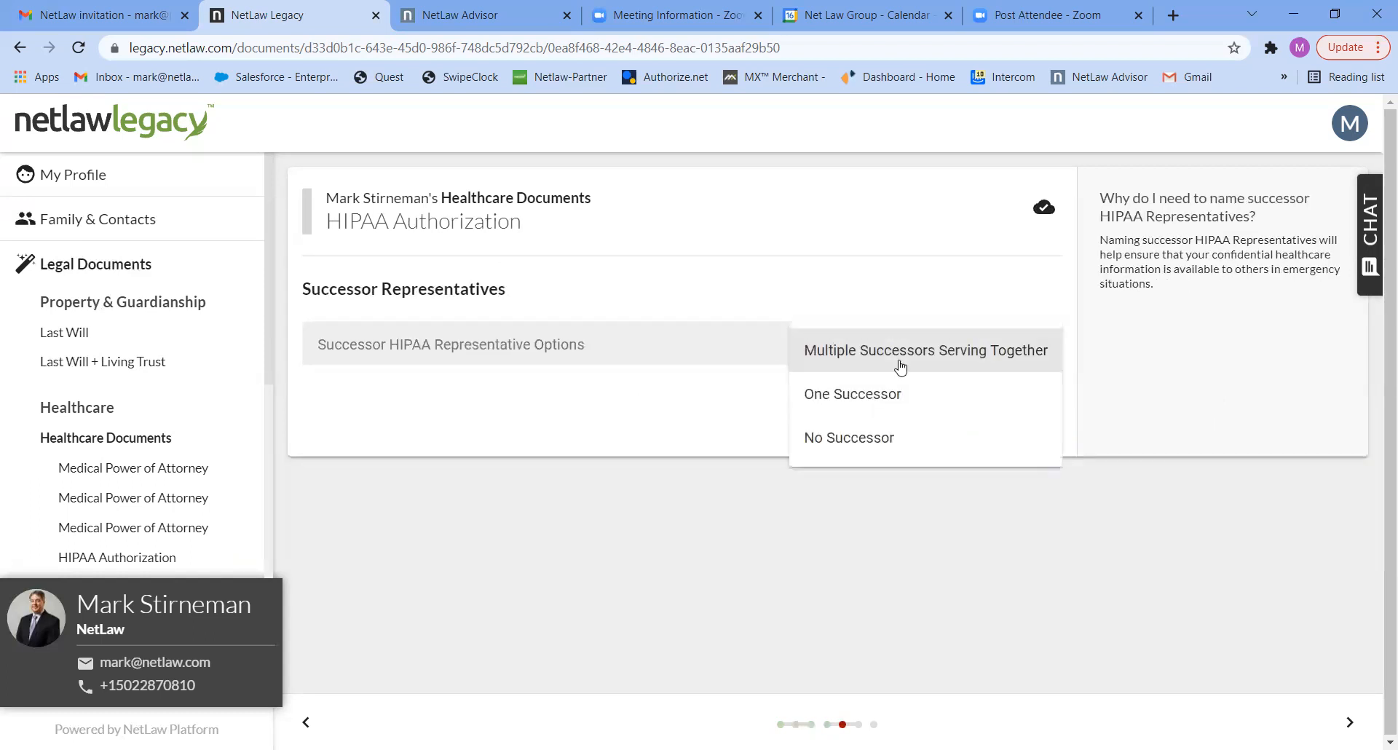
{"action": "left_click", "coordinate": [871, 406]}
{"action": "left_click", "coordinate": [915, 421]}
{"action": "left_click", "coordinate": [990, 426]}
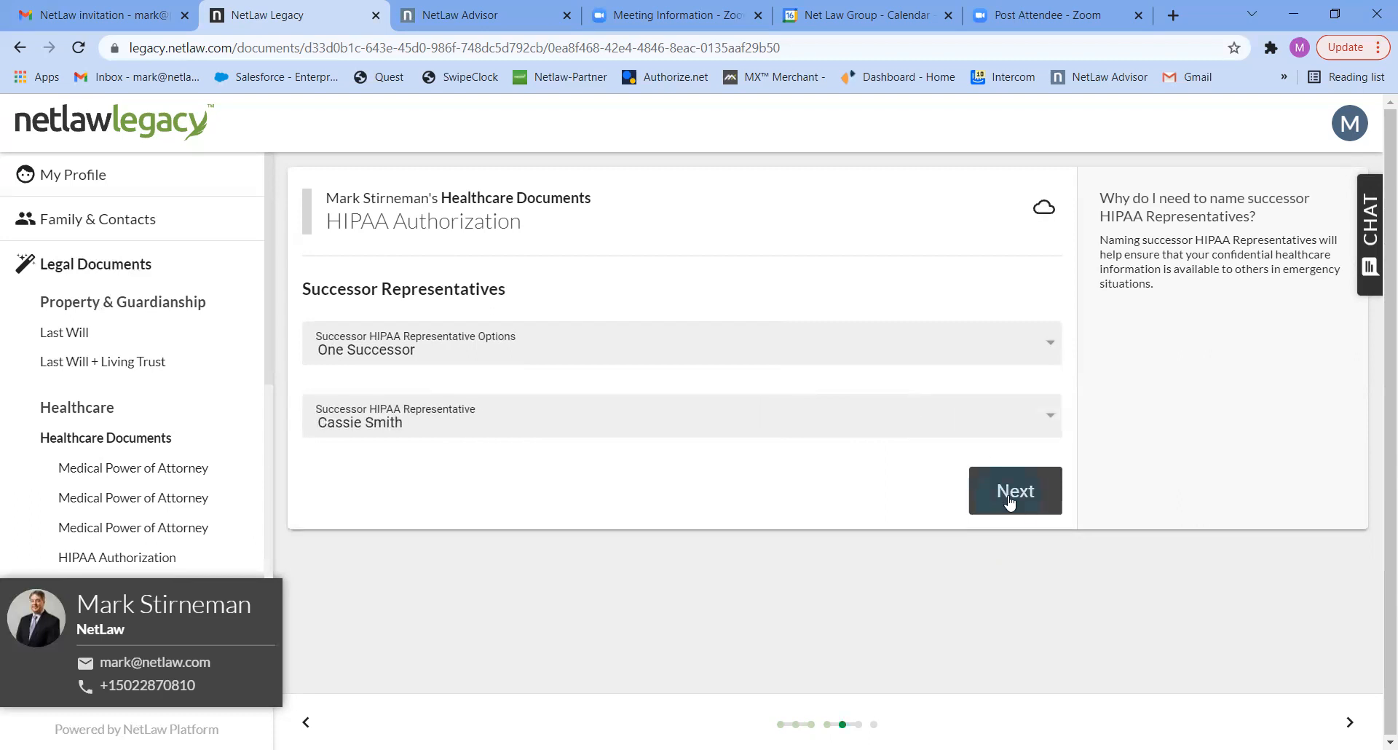
{"action": "left_click", "coordinate": [1012, 491]}
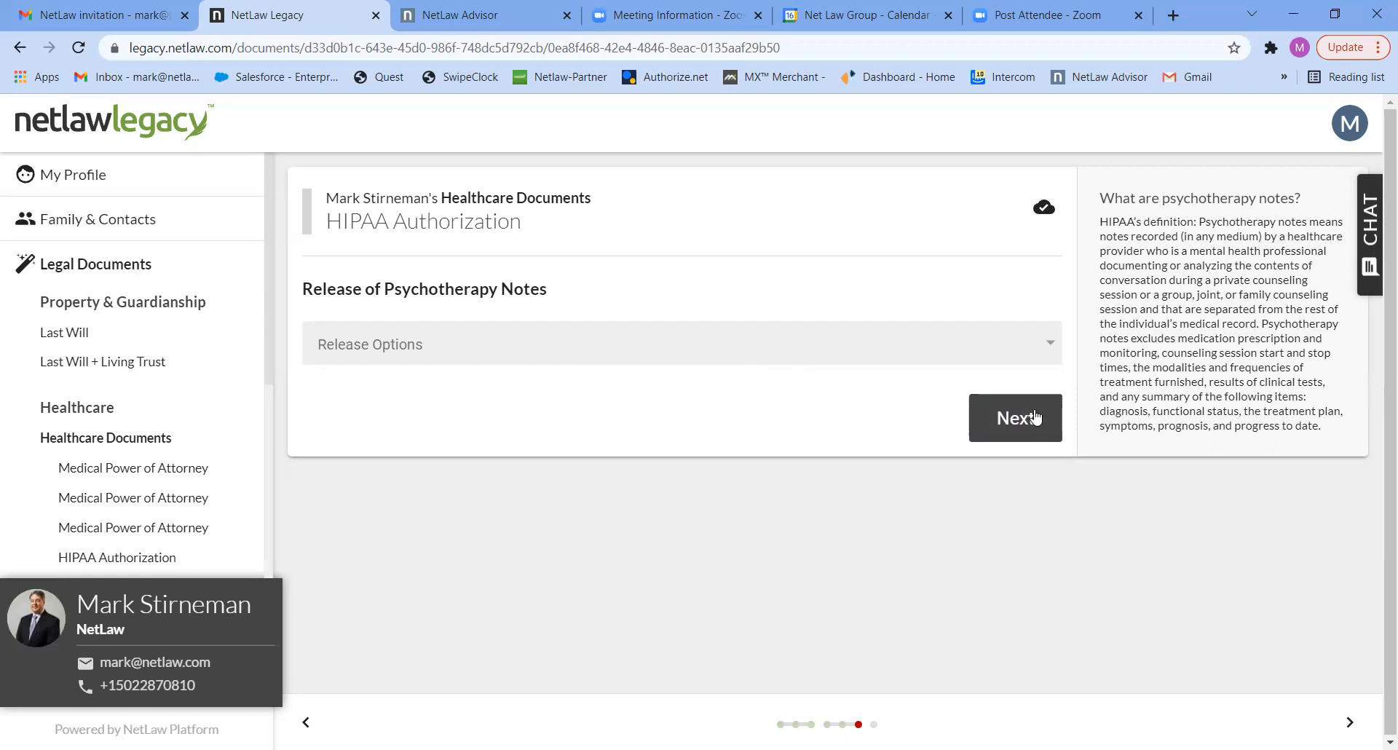
- Set the psychotherapy notes release to "INCLUDE the disclosure of psychotherapy notes" and continue
{"action": "left_click", "coordinate": [1017, 346]}
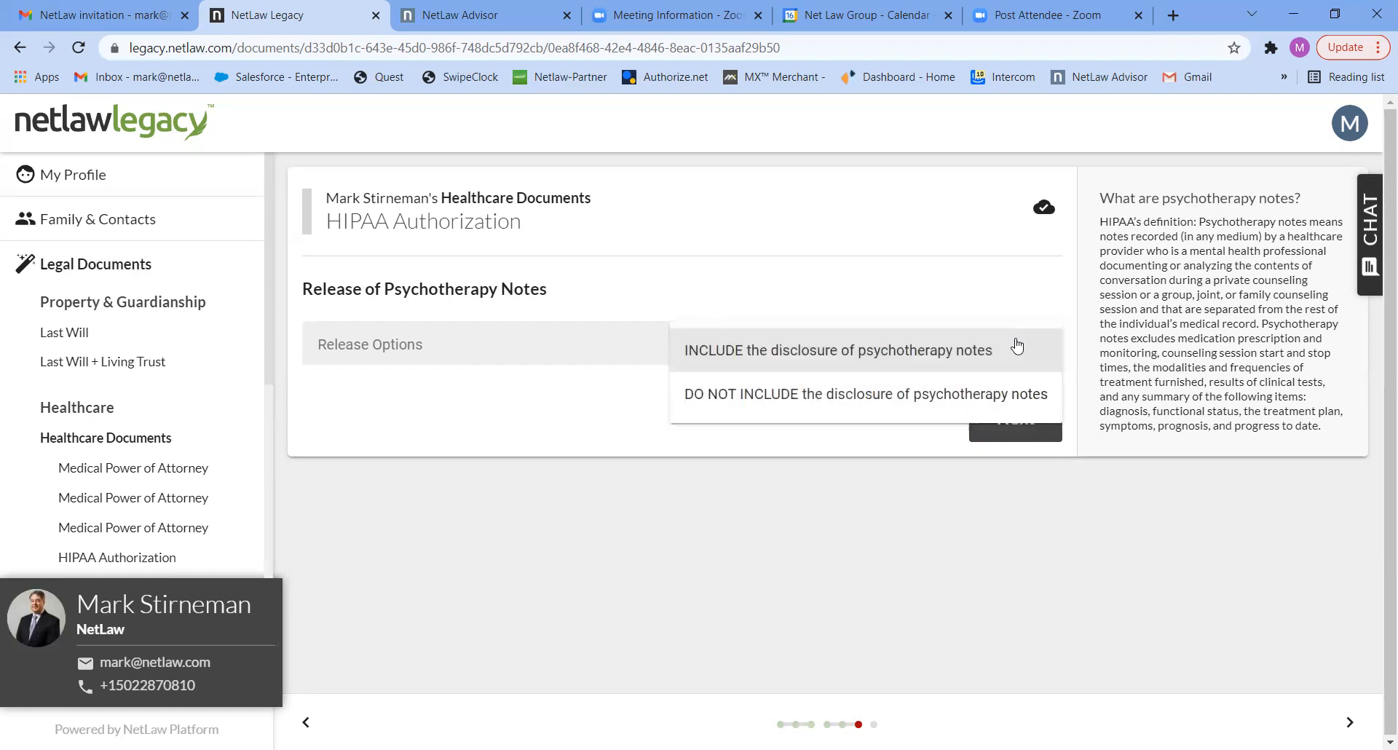
{"action": "left_click", "coordinate": [918, 351]}
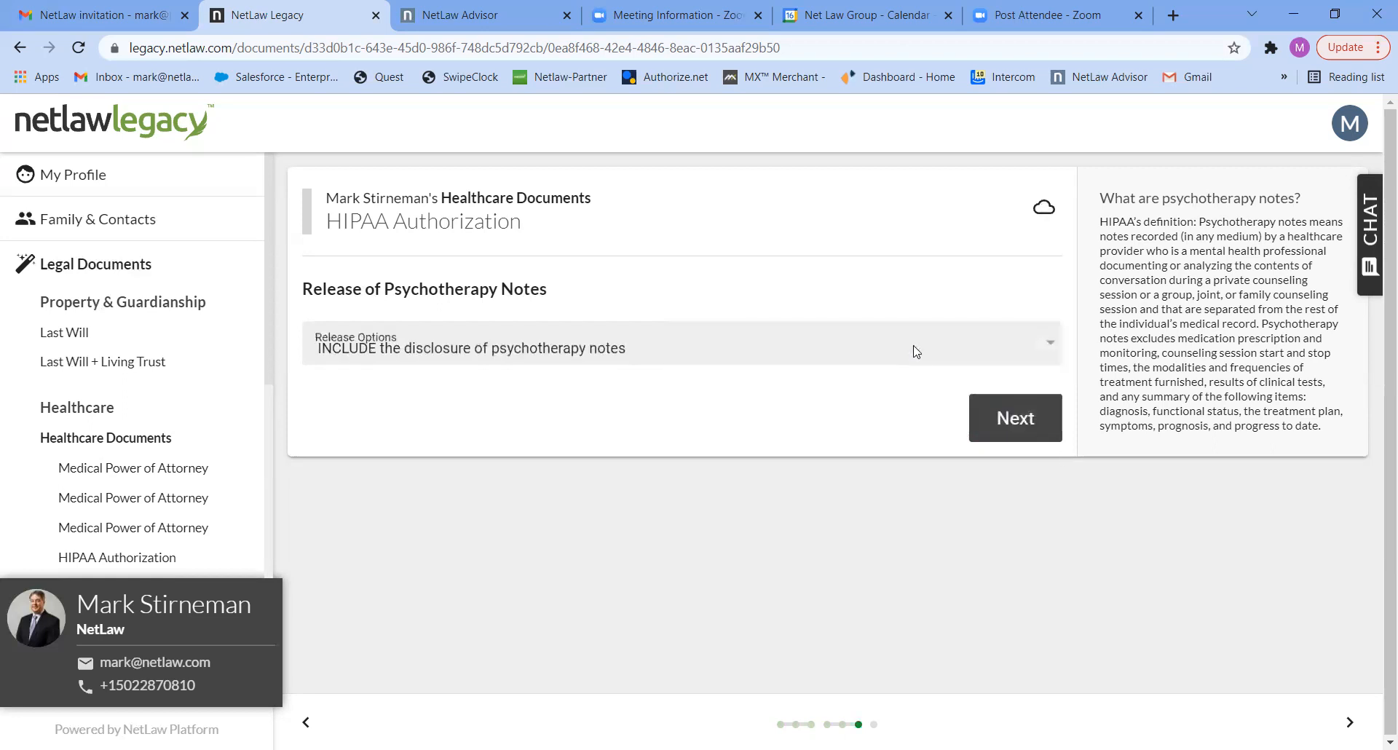
{"action": "left_click", "coordinate": [1001, 426]}
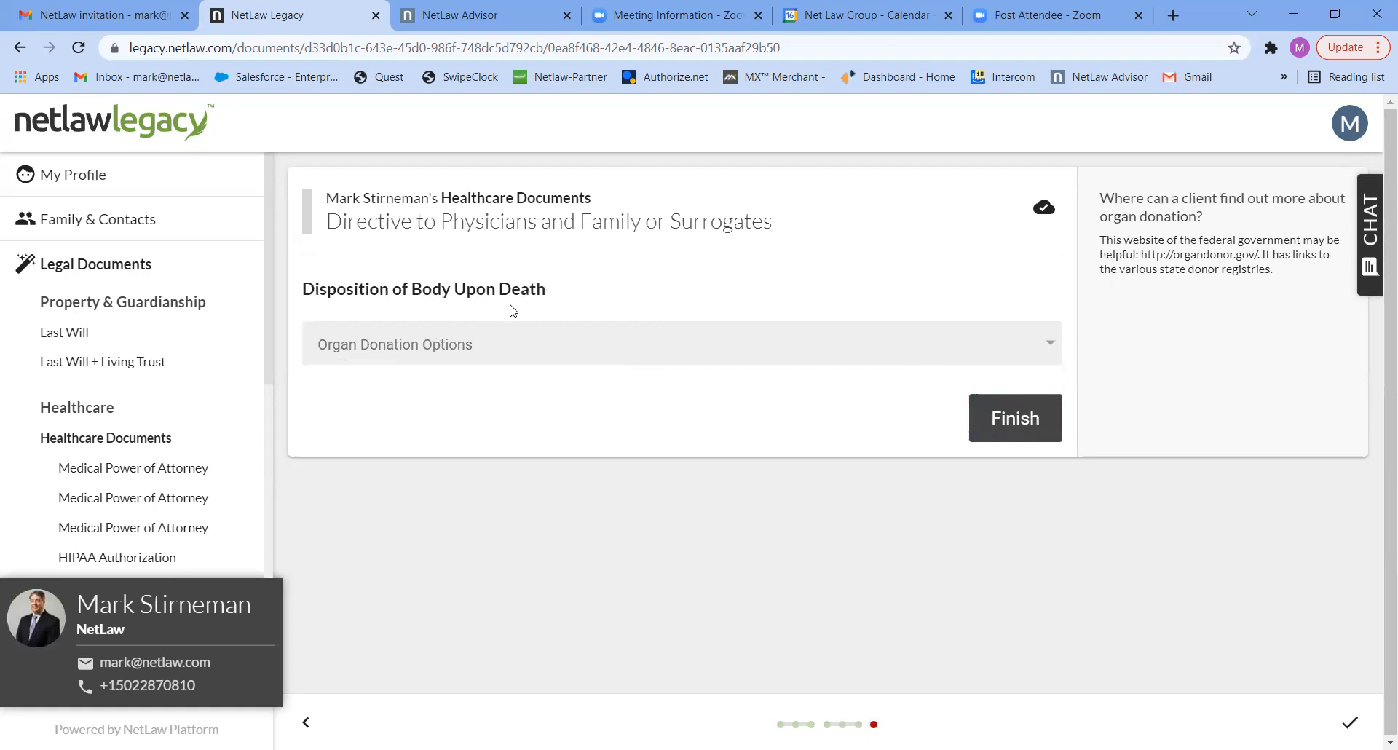
- Try the organ donation options authorizing body donation for any lawful purpose and only if accomplished without cost to family or estate
{"action": "left_click", "coordinate": [575, 344]}
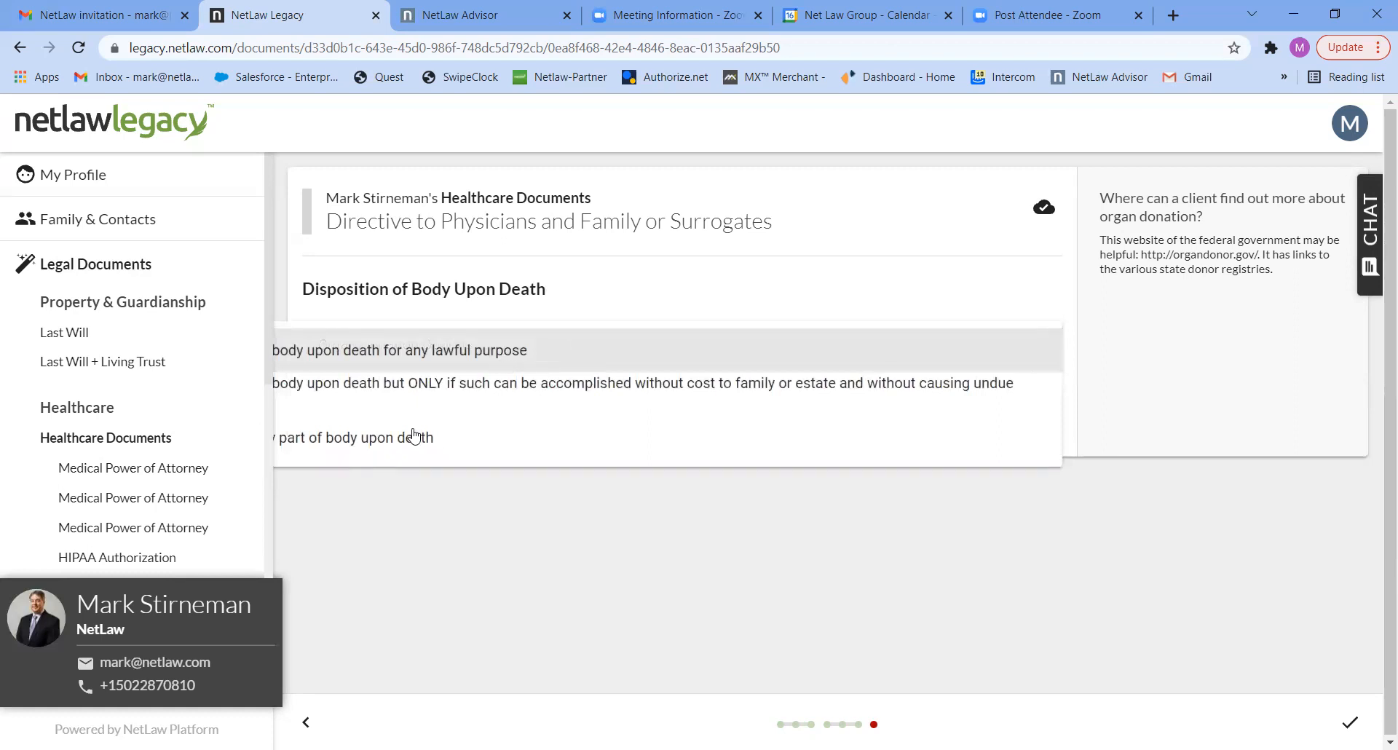
{"action": "left_click", "coordinate": [499, 361]}
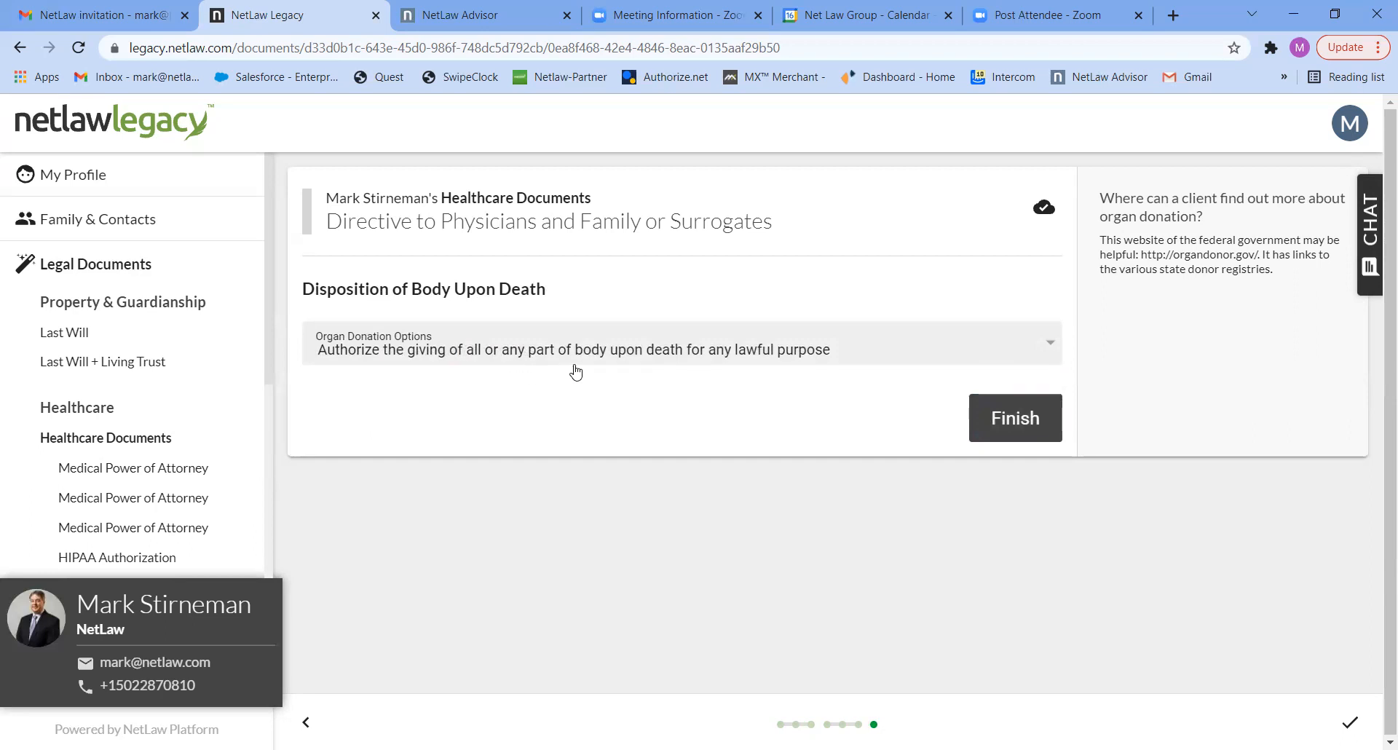
{"action": "left_click", "coordinate": [964, 356]}
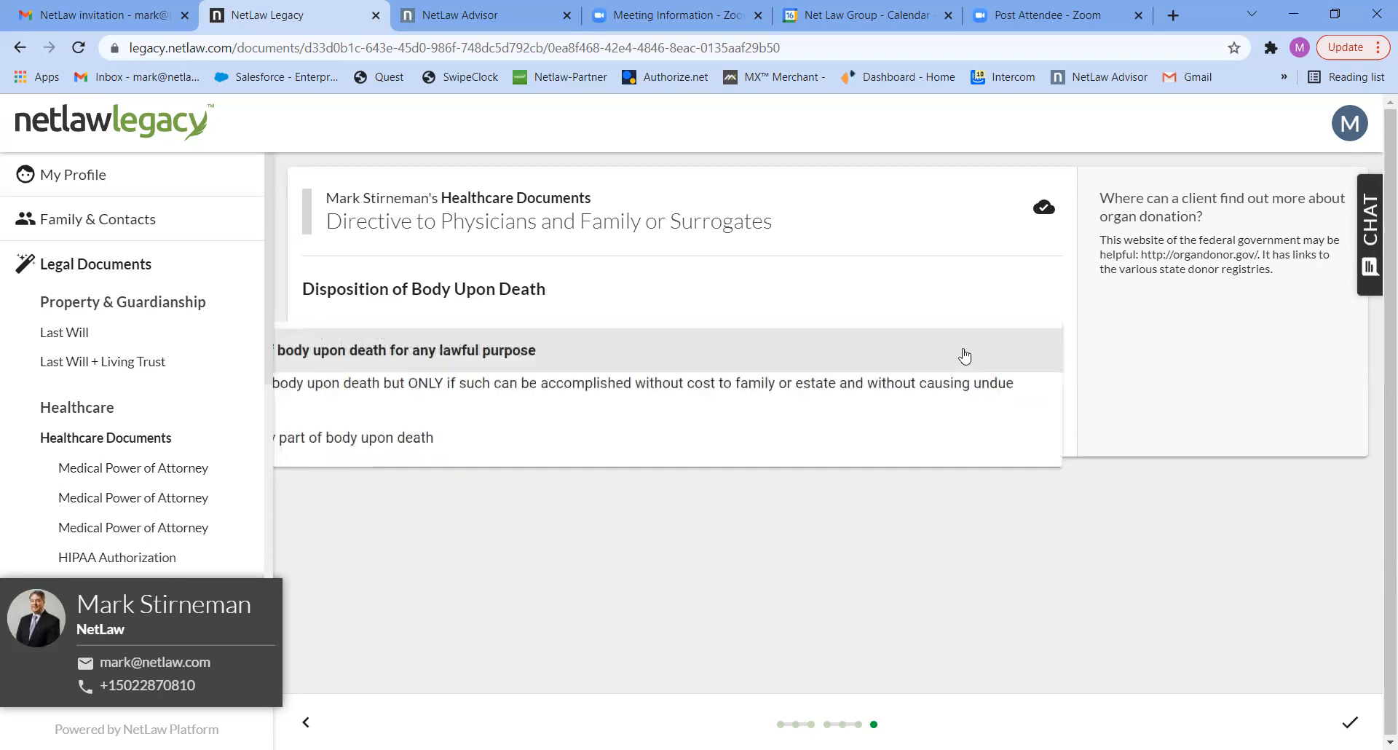
{"action": "left_click", "coordinate": [839, 383]}
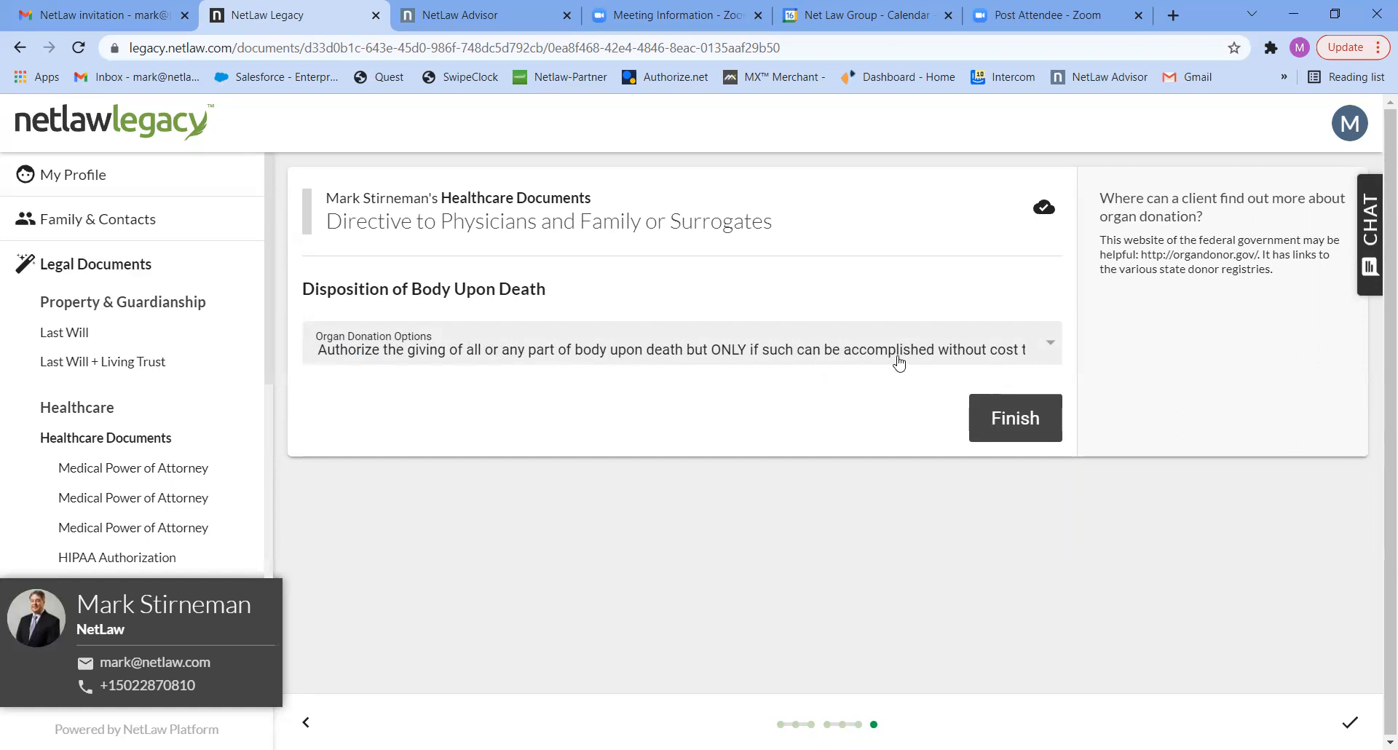
- Set organ donation to "DO NOT authorize the giving of all or any part of body upon death" and finish the Healthcare Documents questionnaire
{"action": "left_click", "coordinate": [1043, 356]}
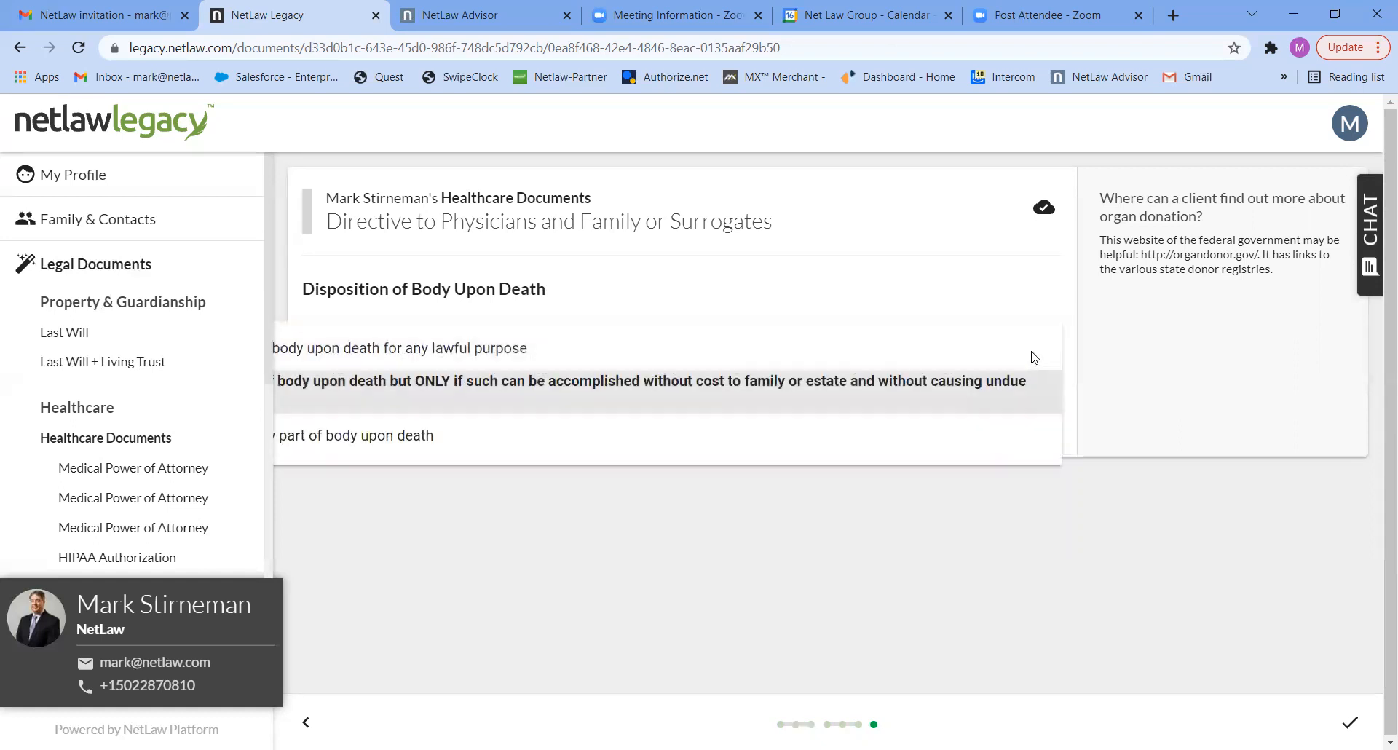
{"action": "left_click", "coordinate": [480, 438]}
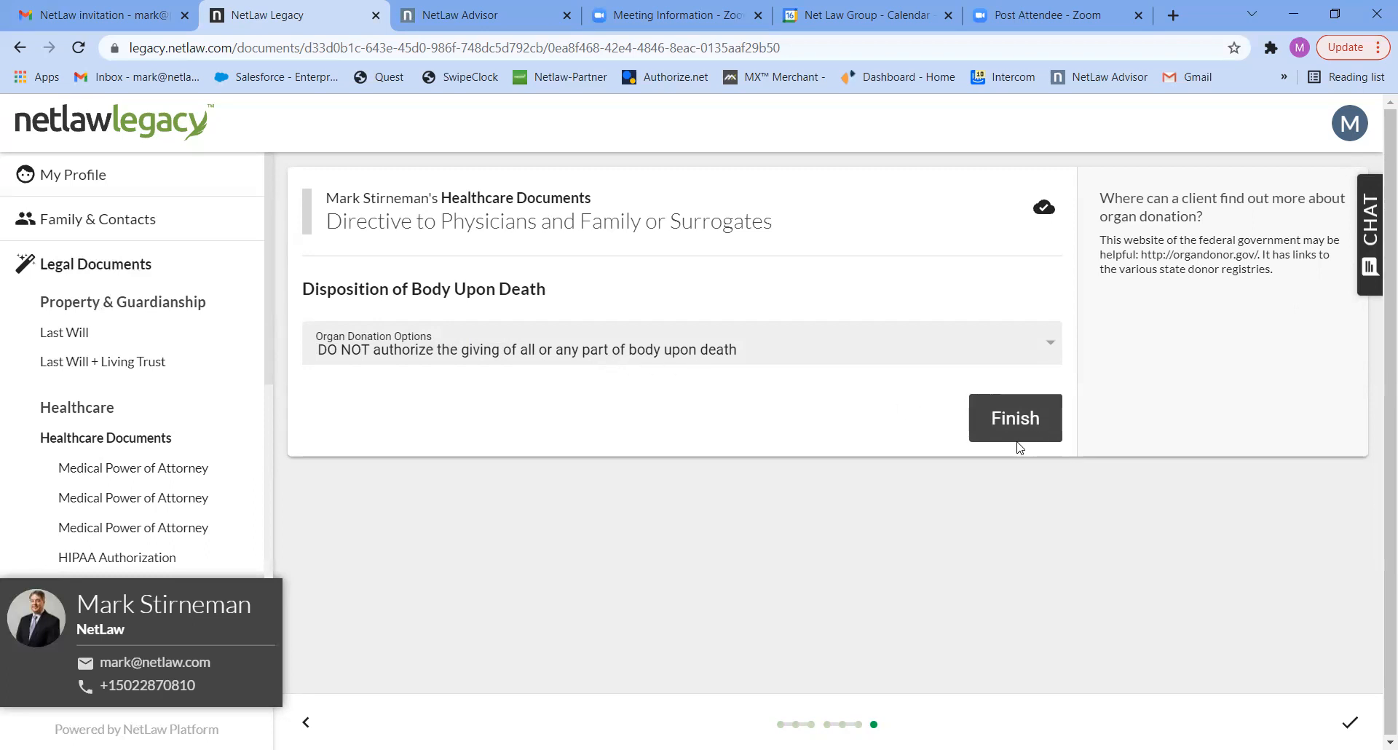
{"action": "left_click", "coordinate": [1009, 421]}
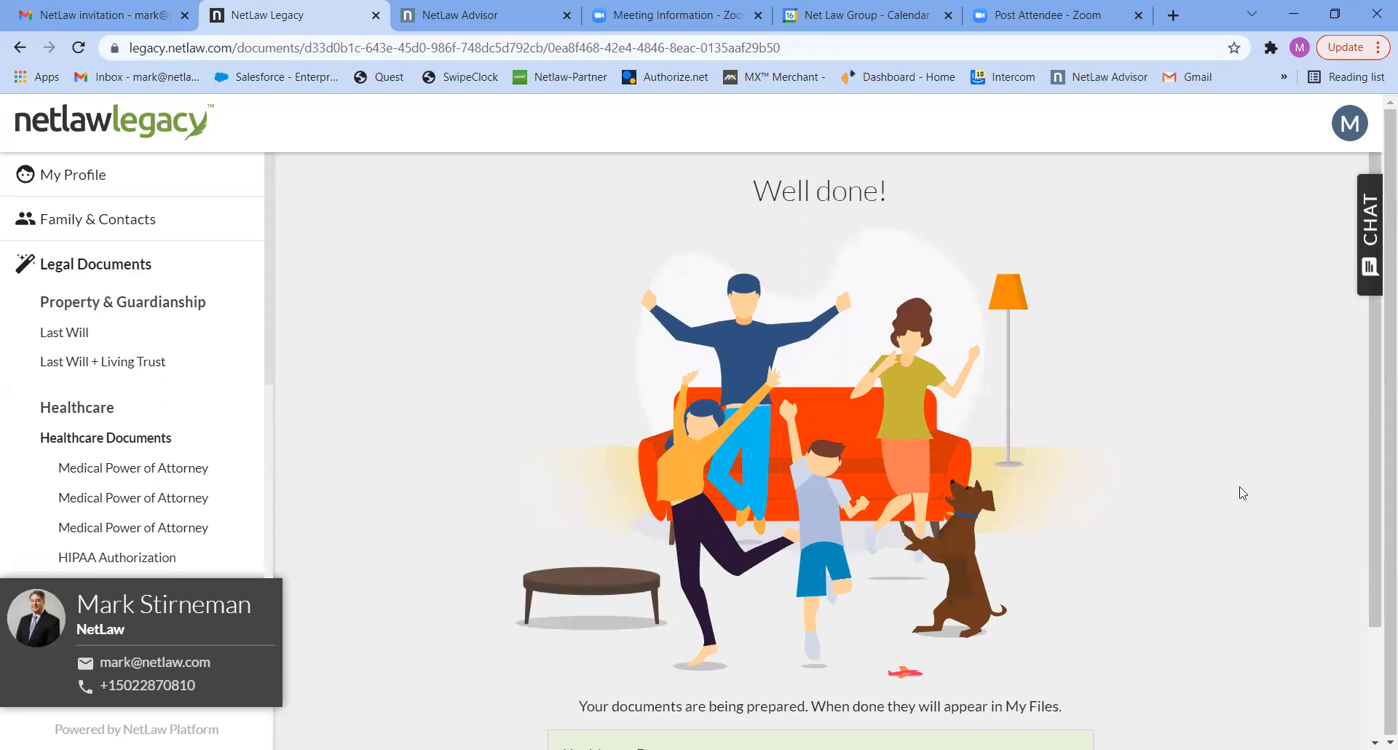
- Return to the legal documents overview and start the Power of Attorney questionnaire for the account holder
{"action": "left_click", "coordinate": [1377, 659]}
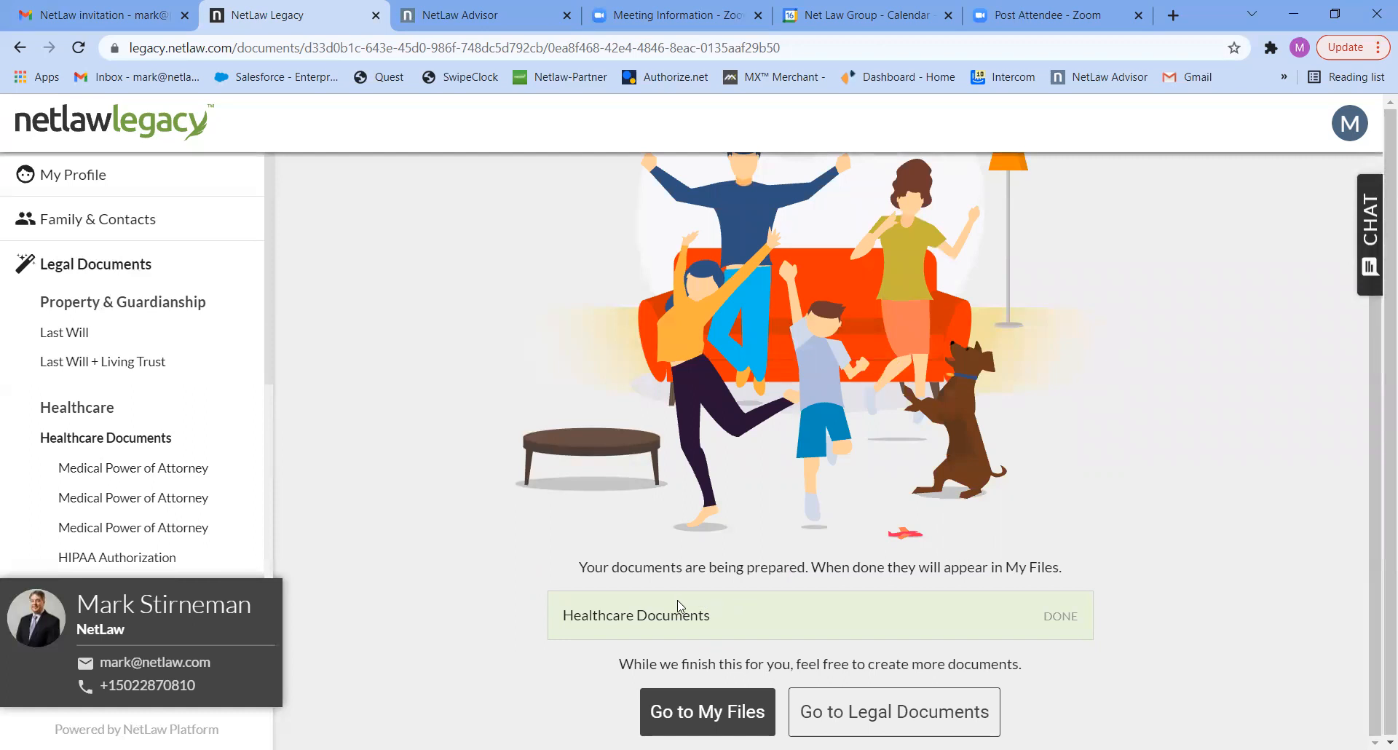
{"action": "left_click", "coordinate": [866, 718]}
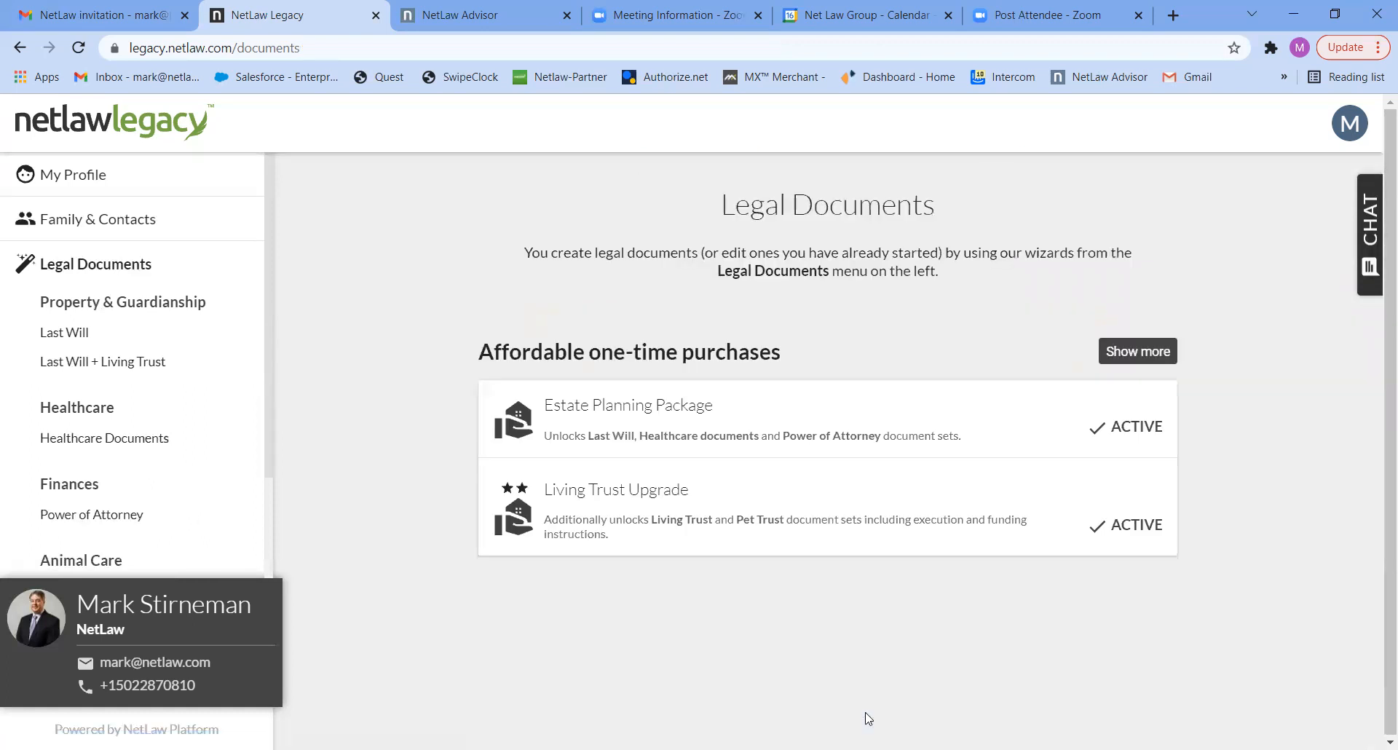
{"action": "left_click", "coordinate": [123, 518]}
{"action": "left_click", "coordinate": [610, 621]}
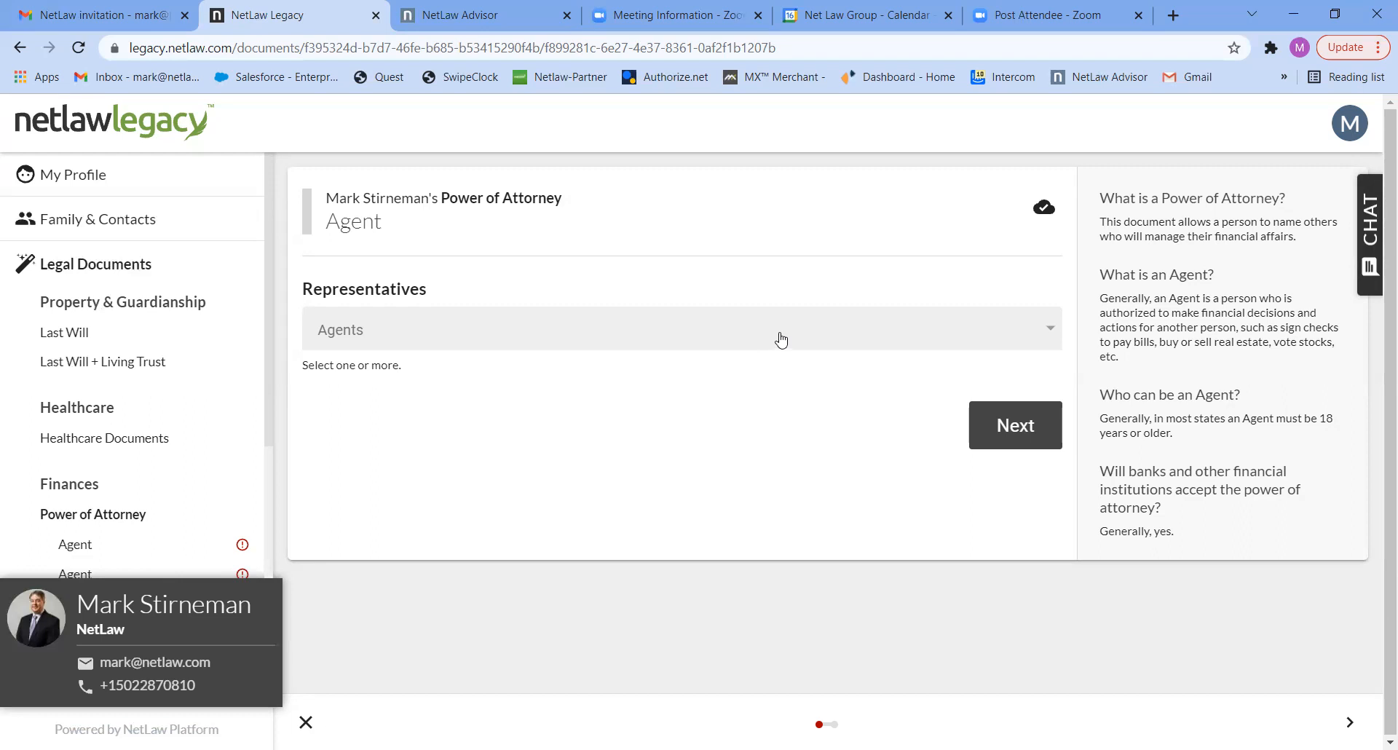
- Choose the spouse as the Power of Attorney agent and continue to the successor representatives question
{"action": "left_click", "coordinate": [863, 344]}
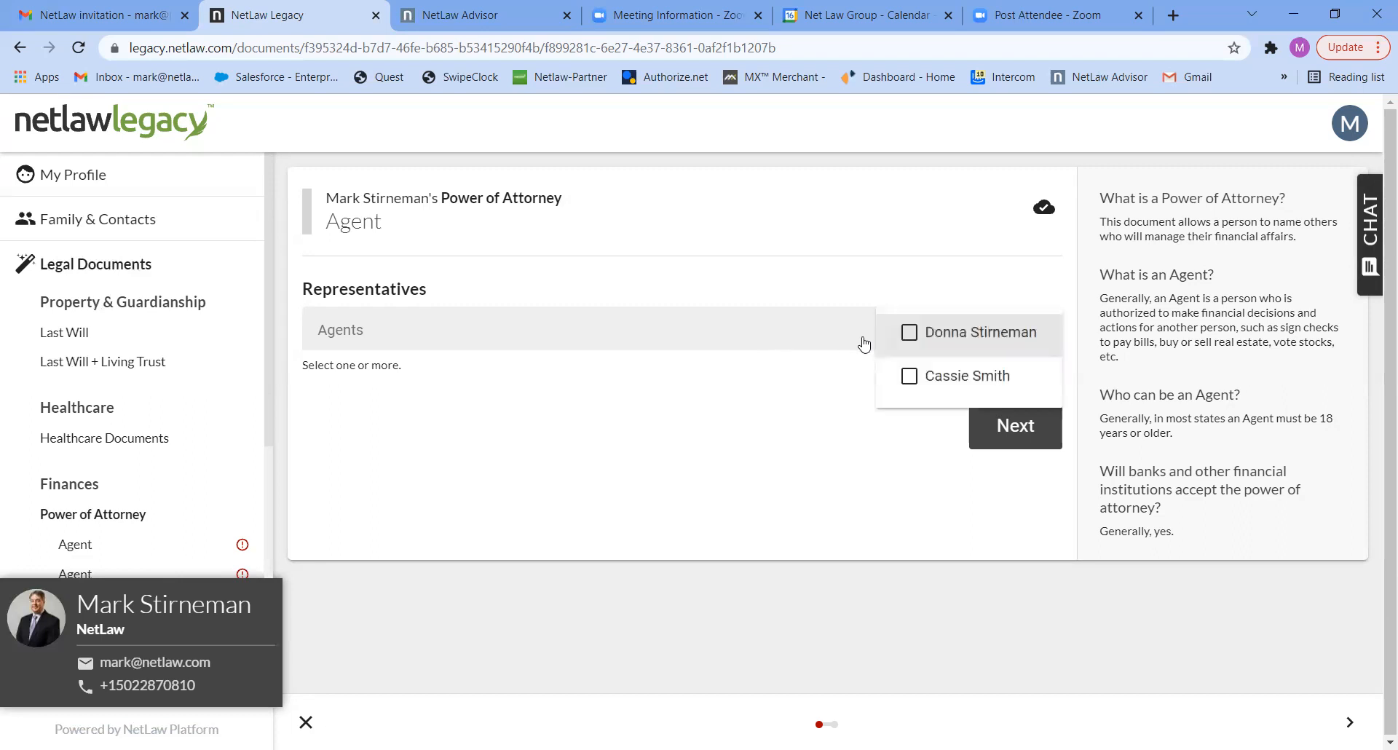
{"action": "left_click", "coordinate": [910, 333]}
{"action": "left_click", "coordinate": [1005, 436]}
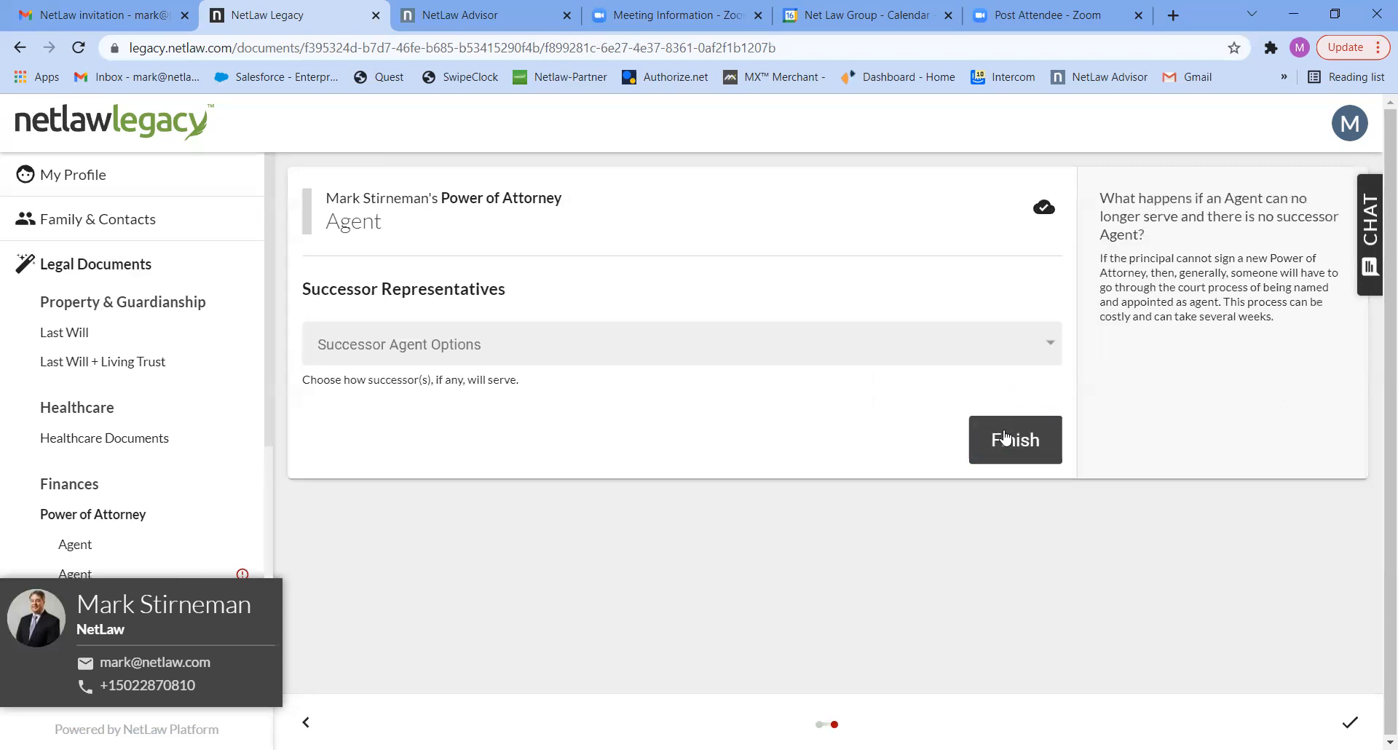
- Set the successor agent option to One Successor, assign the remaining contact, and finish the Power of Attorney questionnaire
{"action": "left_click", "coordinate": [961, 349]}
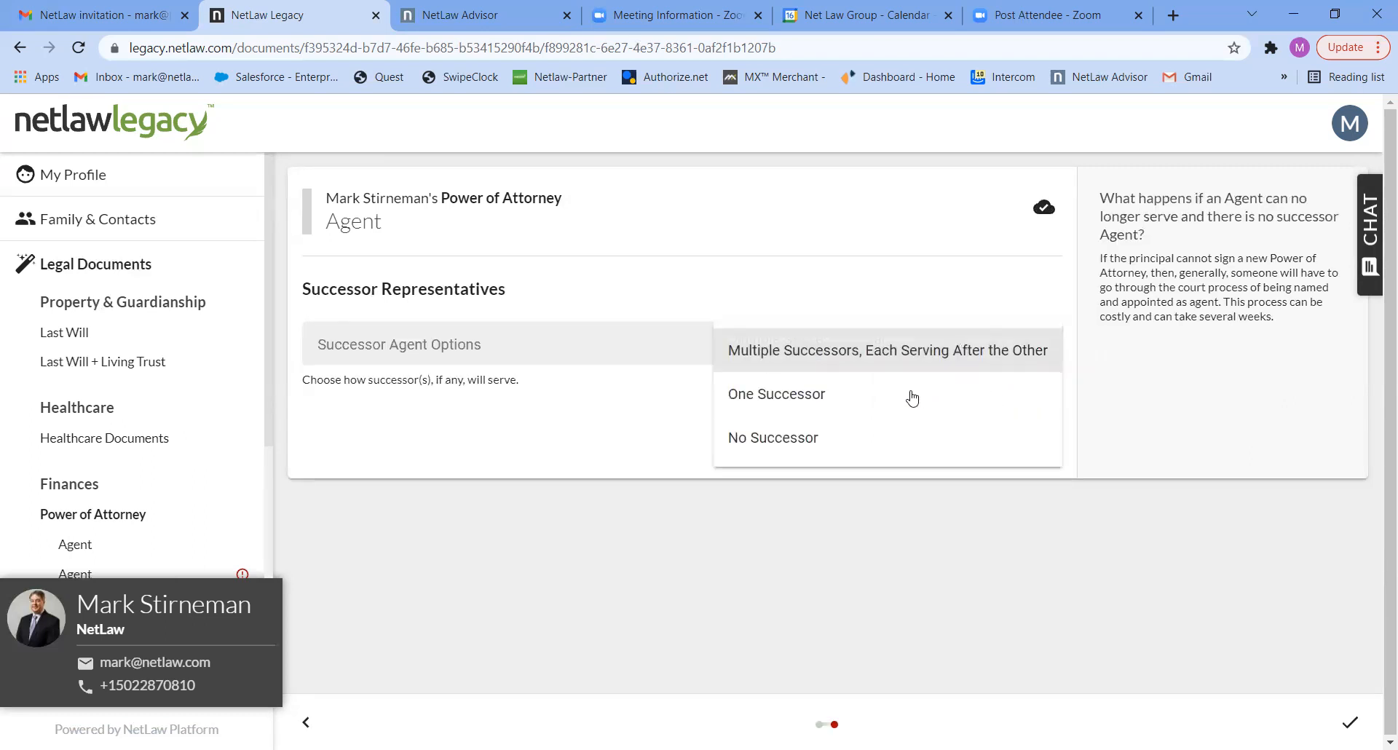
{"action": "left_click", "coordinate": [912, 394]}
{"action": "left_click", "coordinate": [974, 438]}
{"action": "left_click", "coordinate": [984, 439]}
{"action": "left_click", "coordinate": [1005, 515]}
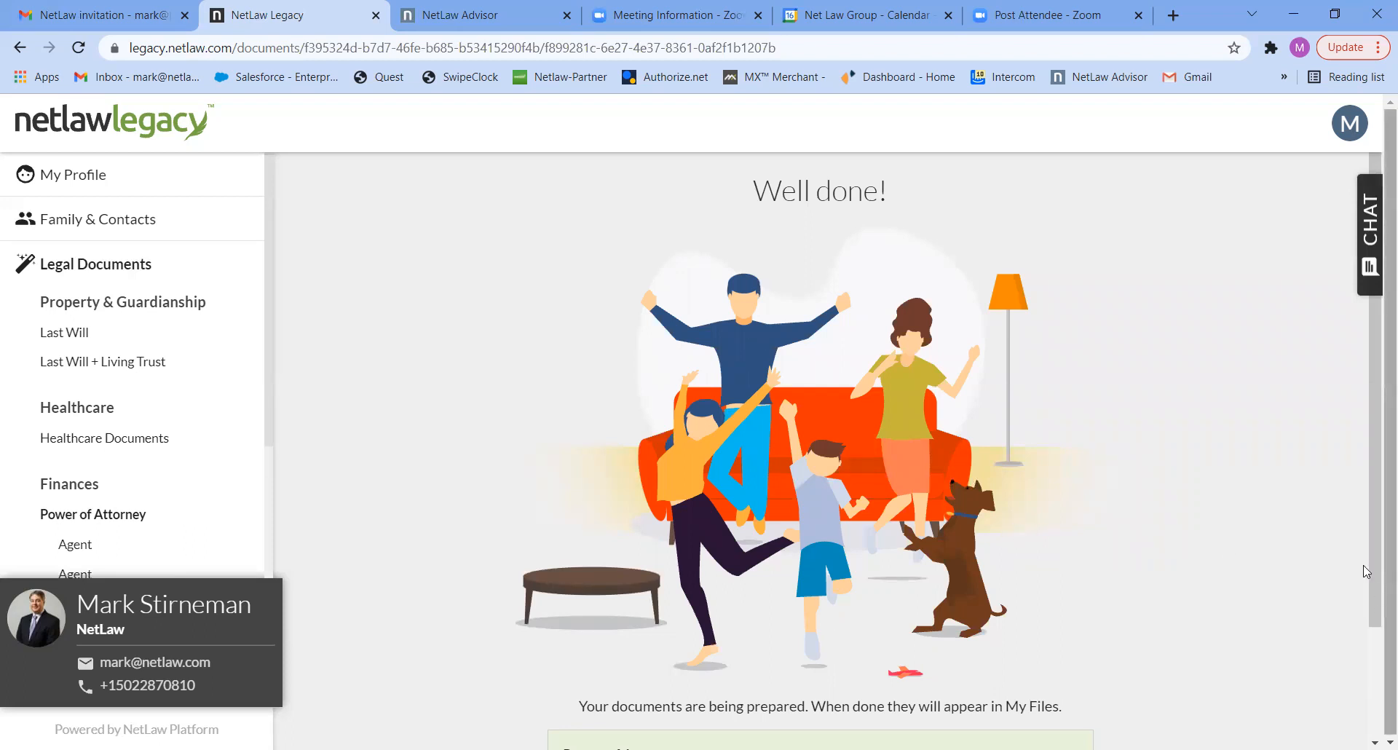
- Open the Last Will document, prepare it for the spouse, and start its questionnaire
{"action": "scroll", "coordinate": [1373, 558], "scroll_direction": "down", "scroll_amount": 2}
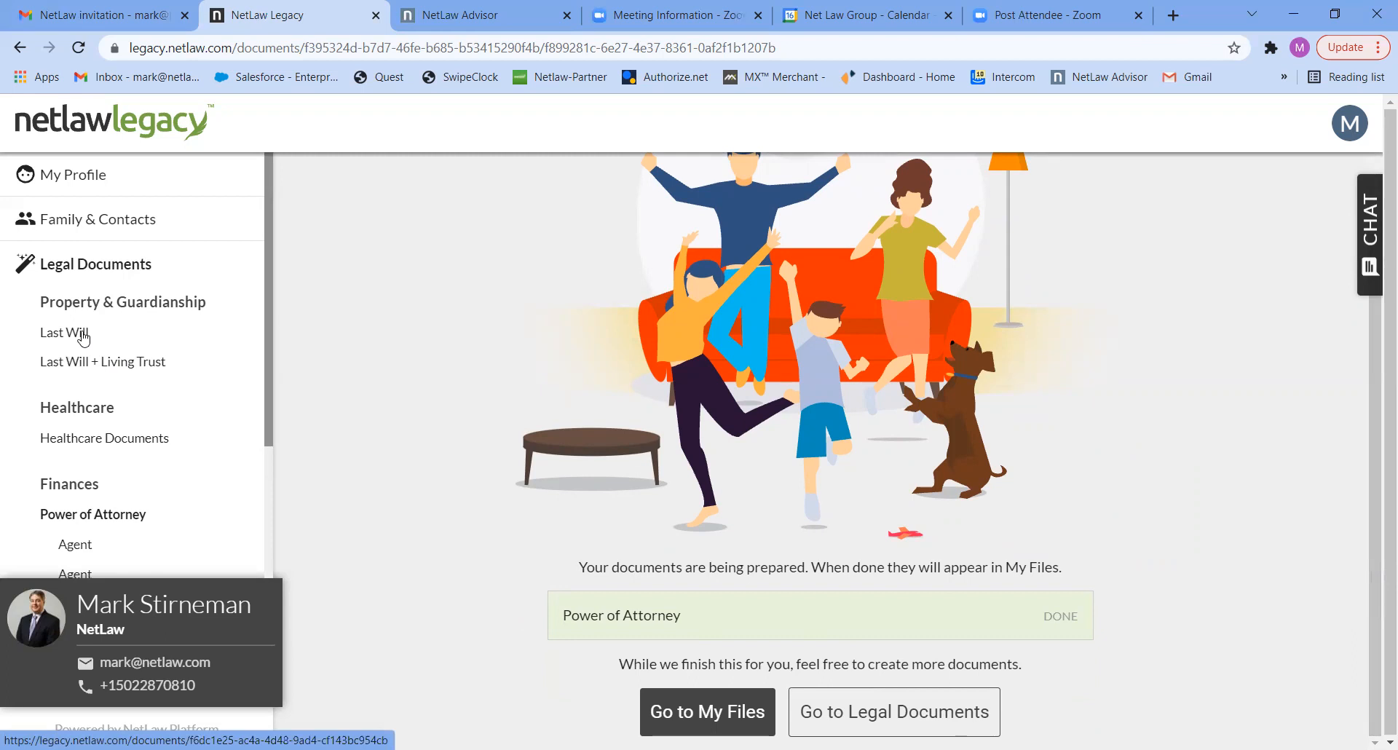
{"action": "left_click", "coordinate": [83, 336]}
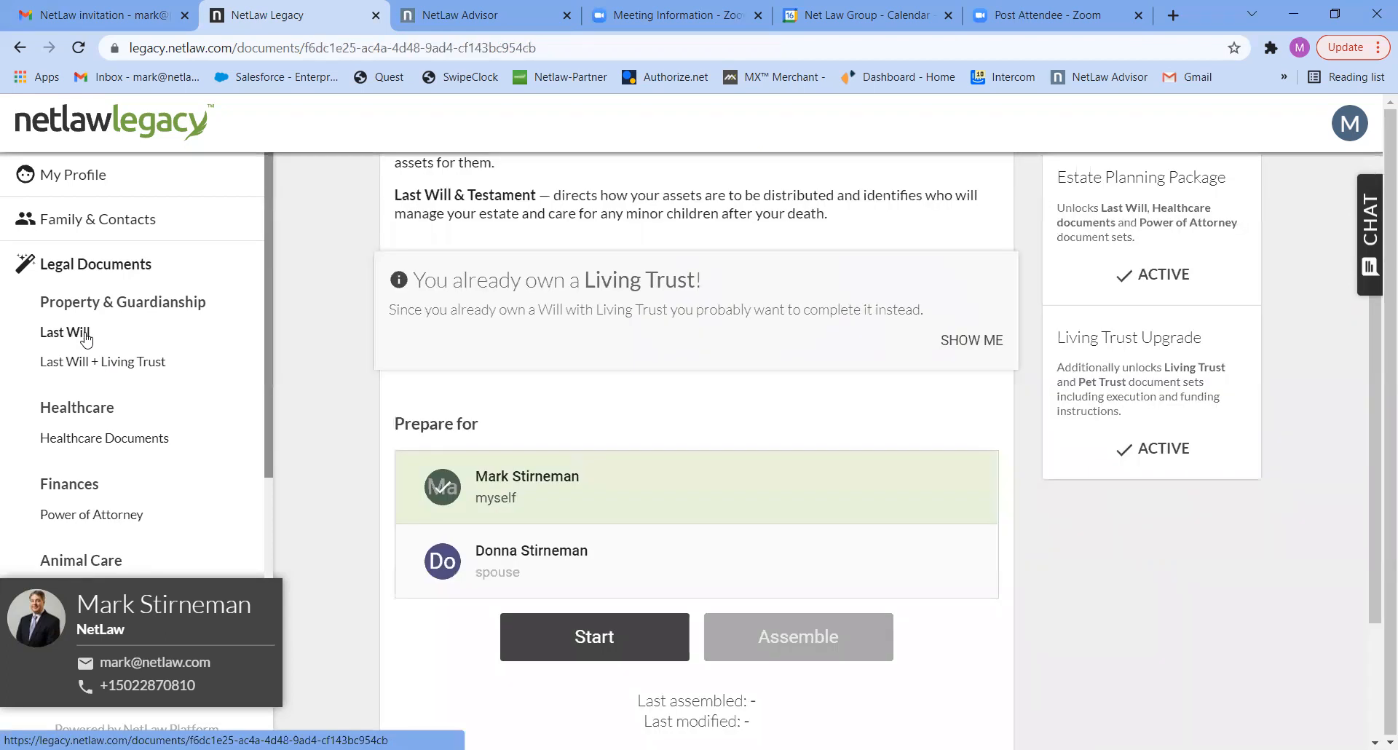
{"action": "left_click", "coordinate": [493, 562]}
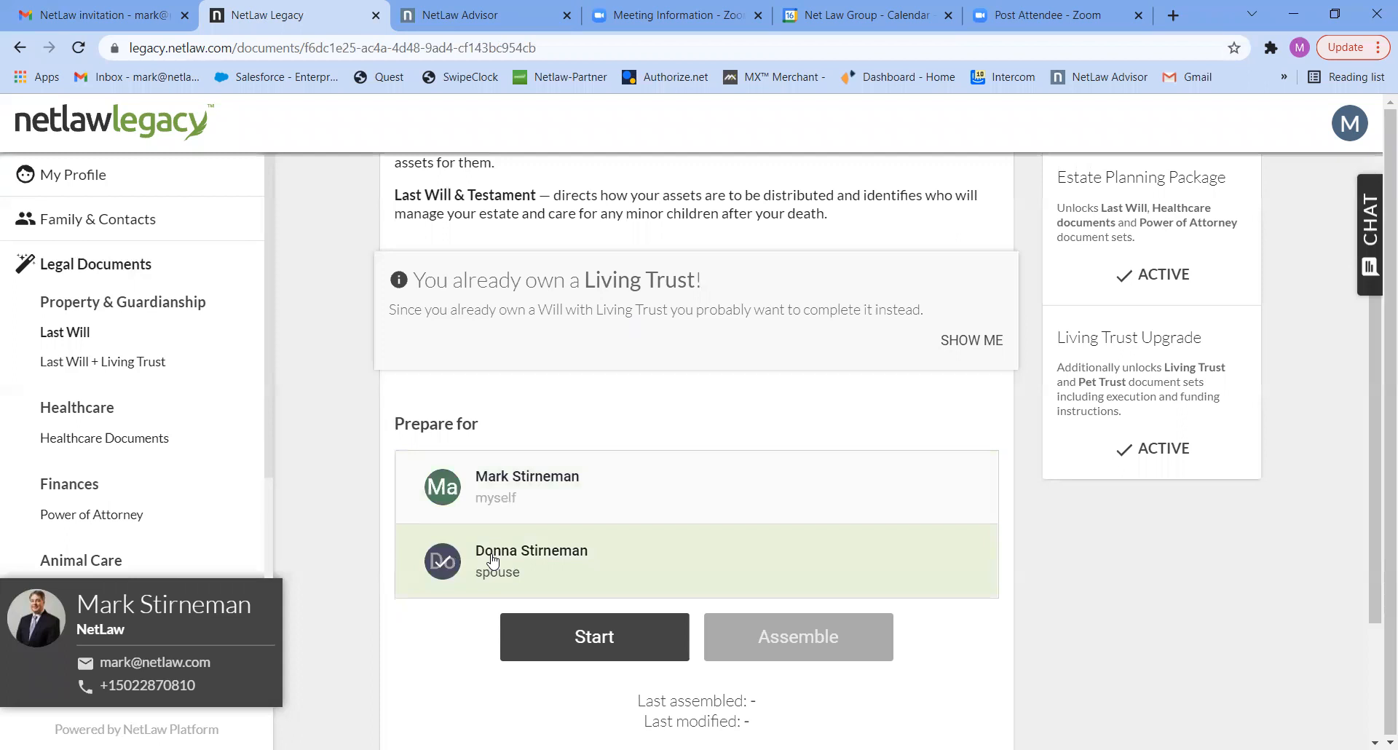
{"action": "left_click", "coordinate": [607, 636]}
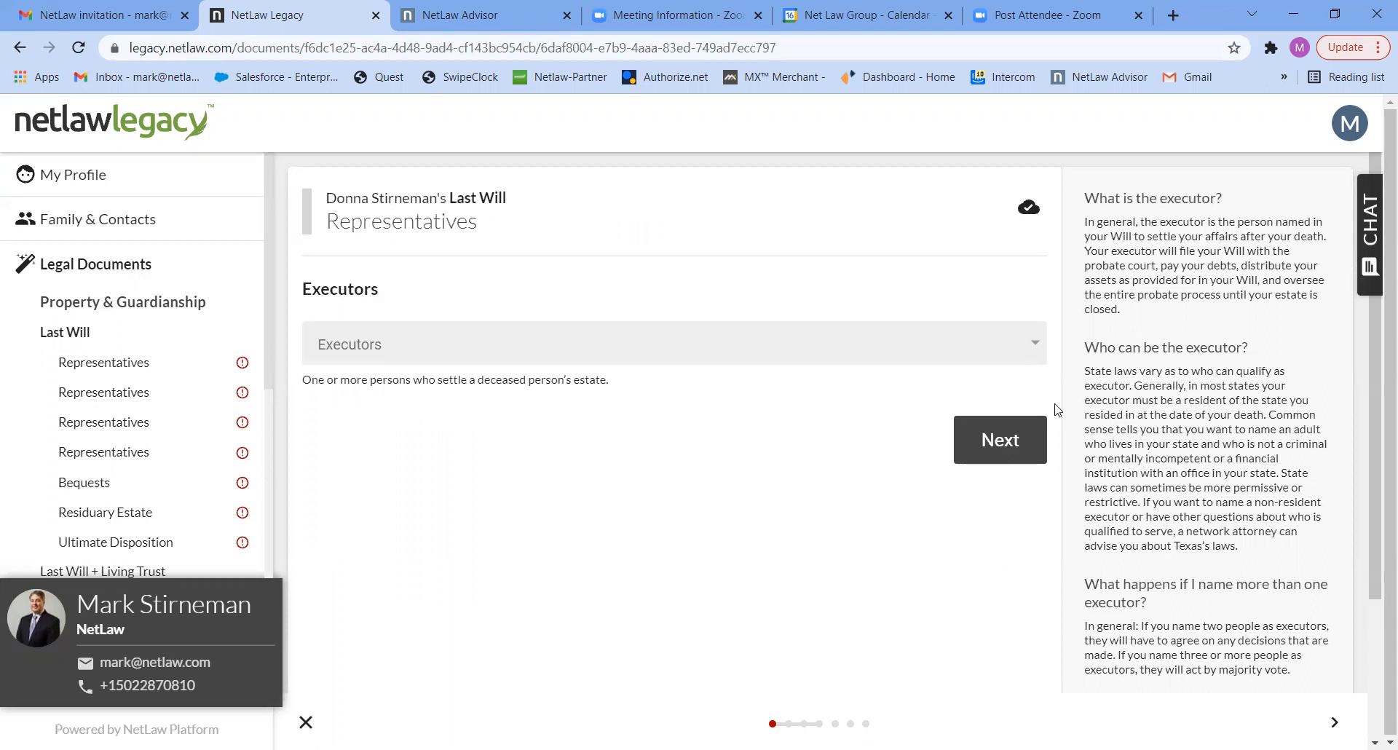
- Choose the account holder as executor of the spouse's Last Will and continue to the successor executors question
{"action": "left_click", "coordinate": [953, 342]}
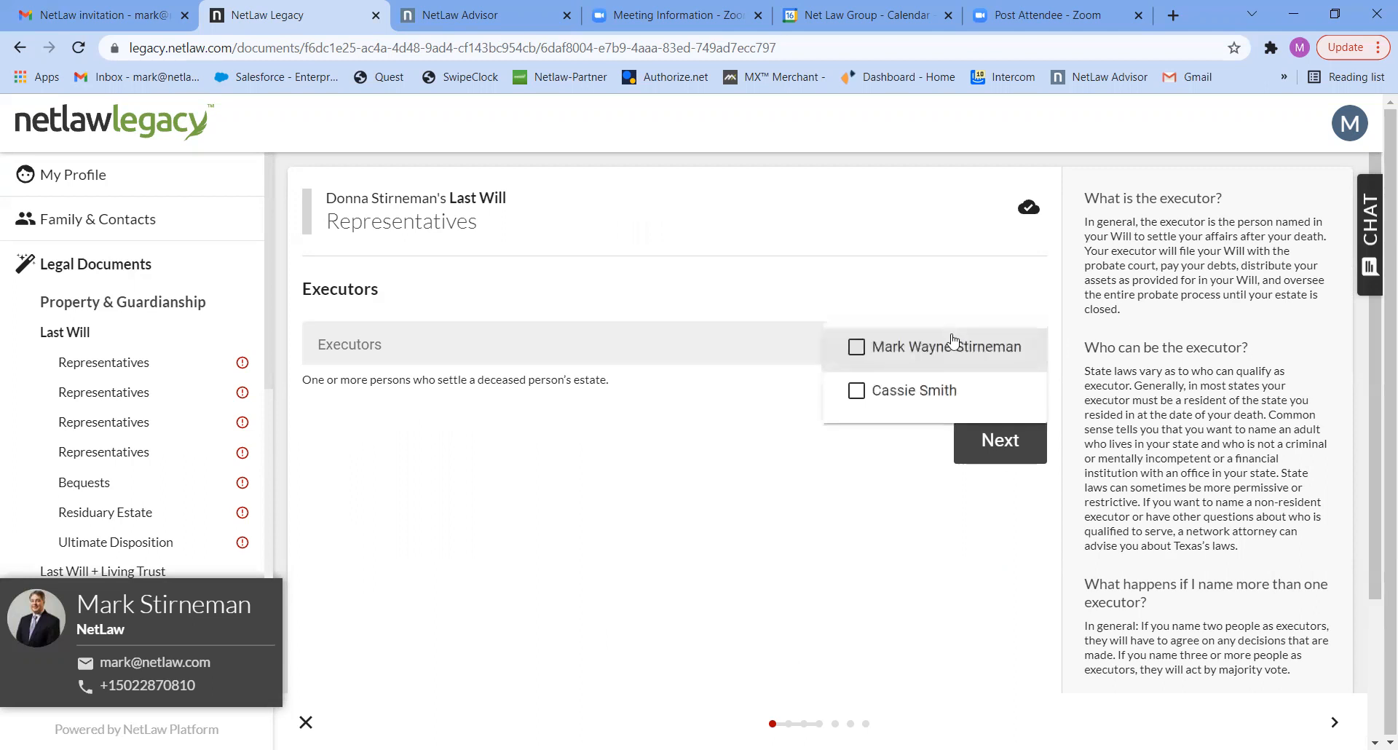
{"action": "left_click", "coordinate": [857, 350]}
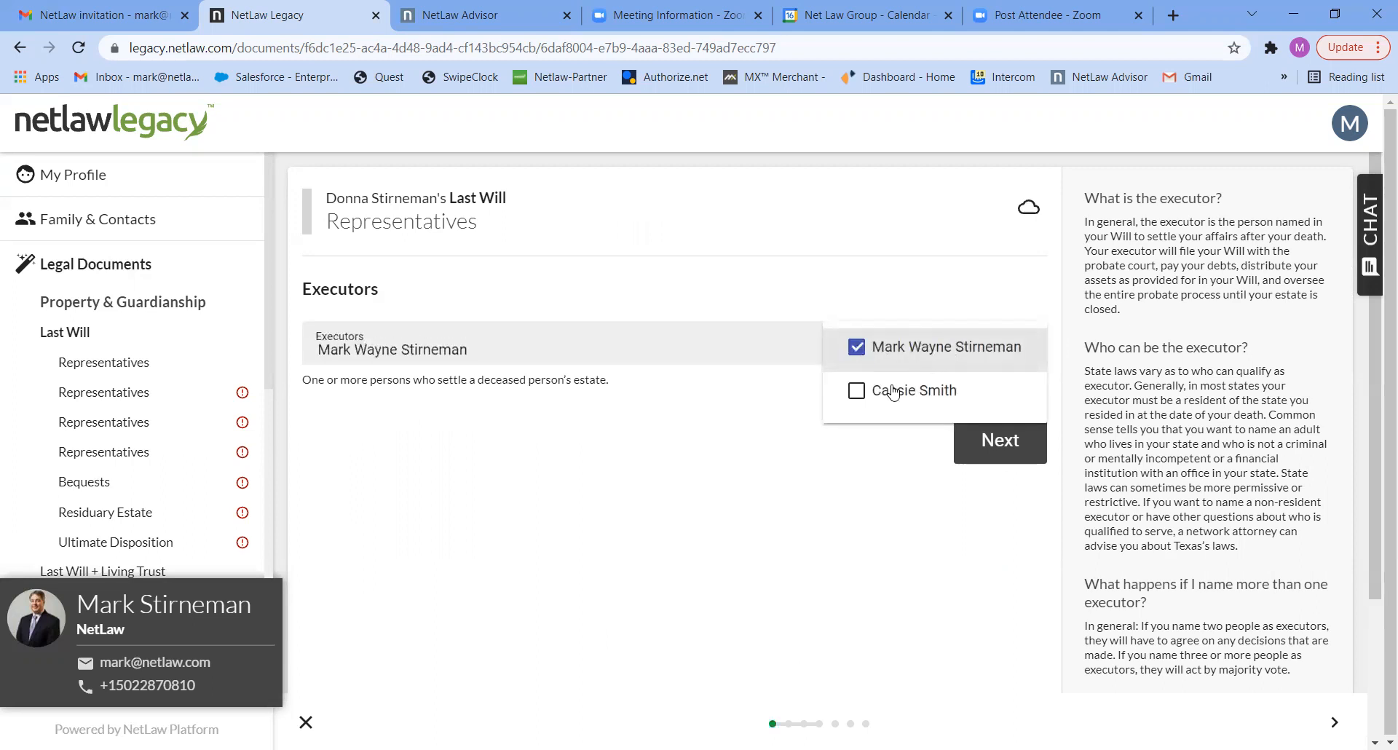
{"action": "left_click", "coordinate": [997, 447]}
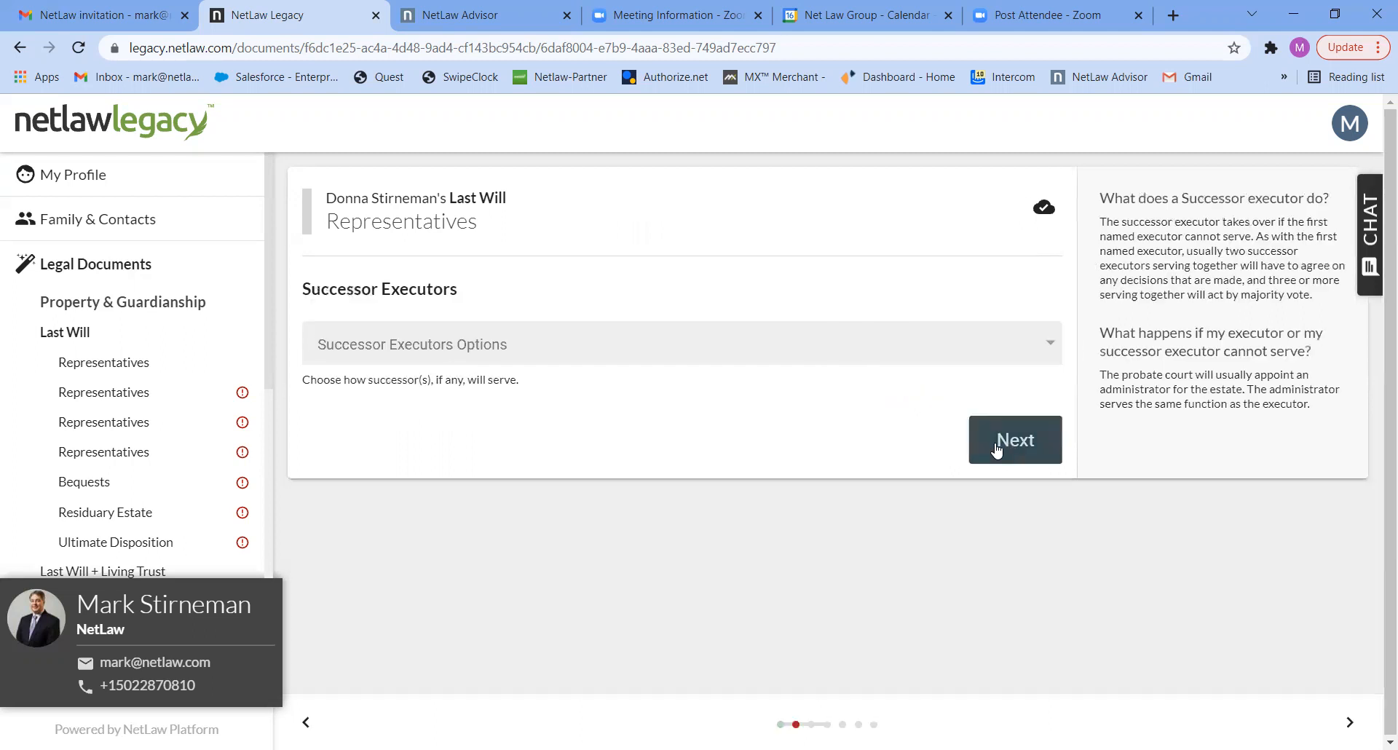
- Set the successor executor option of the spouse's Last Will to One Successor and assign the remaining listed contact
{"action": "left_click", "coordinate": [852, 343]}
{"action": "left_click", "coordinate": [837, 436]}
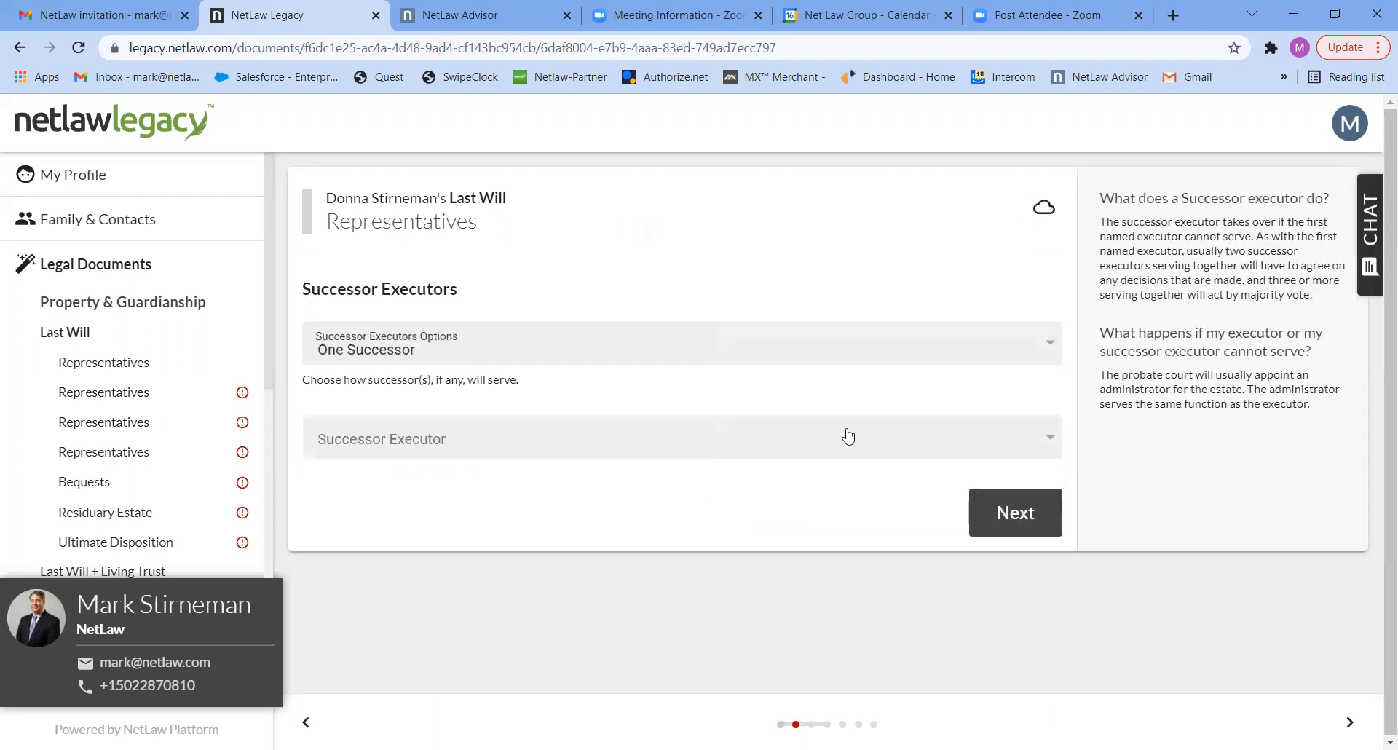
{"action": "left_click", "coordinate": [863, 429]}
{"action": "left_click", "coordinate": [967, 447]}
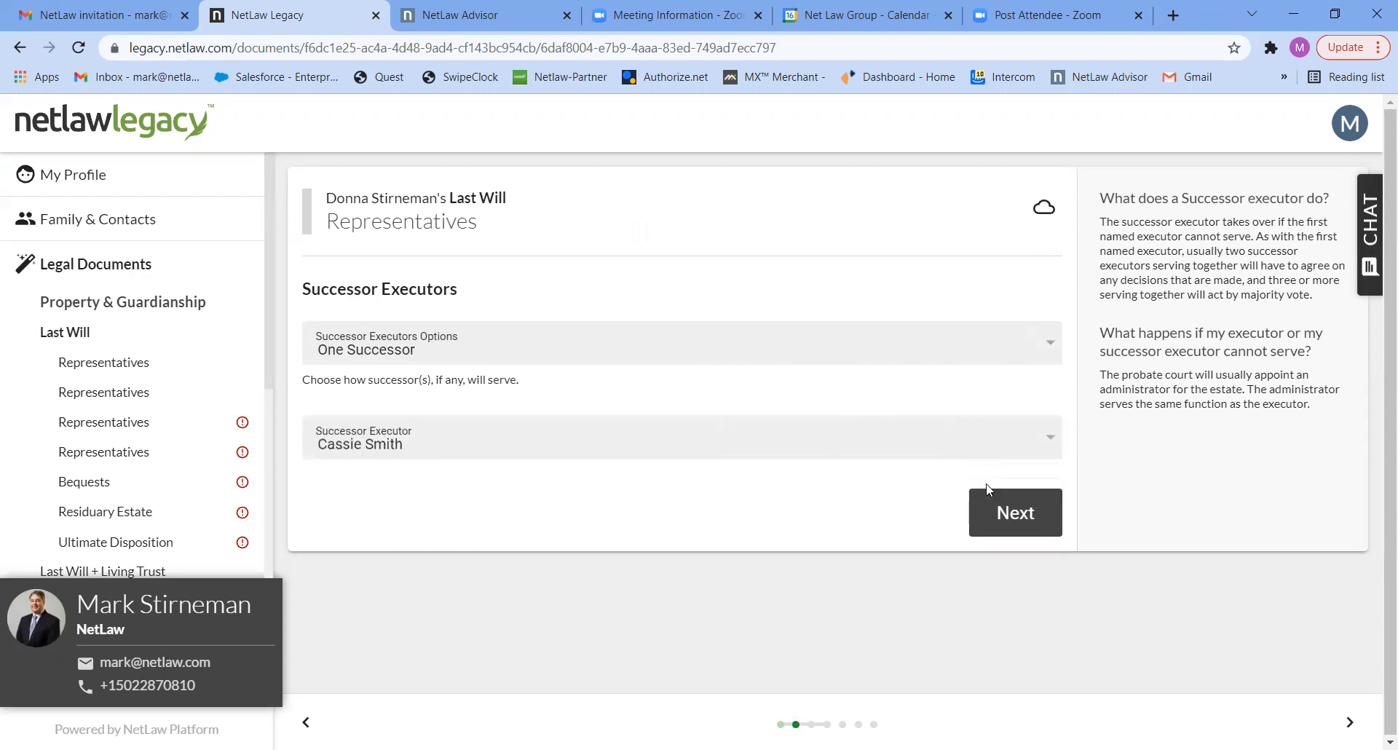
- Name the only listed contact as guardian of the minor children and set the successor guardian option to No Successor
{"action": "left_click", "coordinate": [1013, 514]}
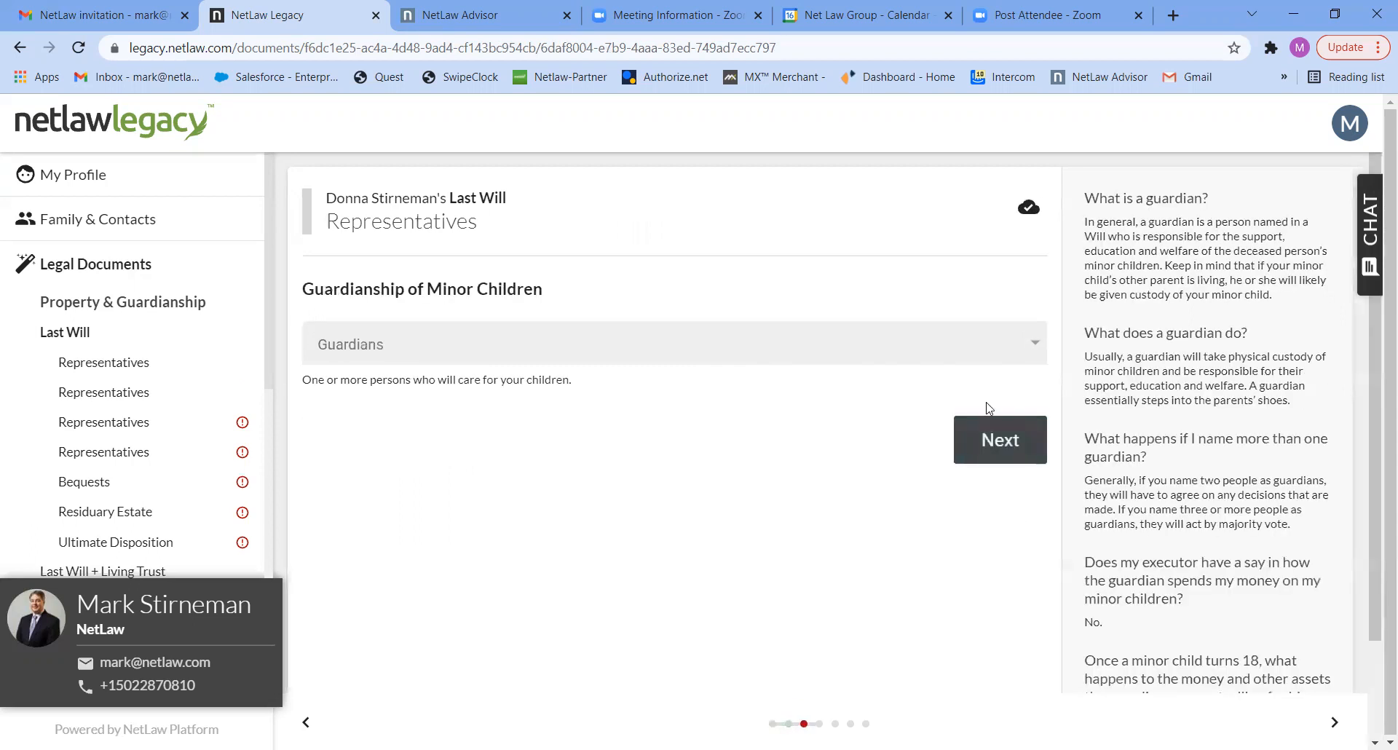
{"action": "left_click", "coordinate": [991, 355]}
{"action": "left_click", "coordinate": [990, 354]}
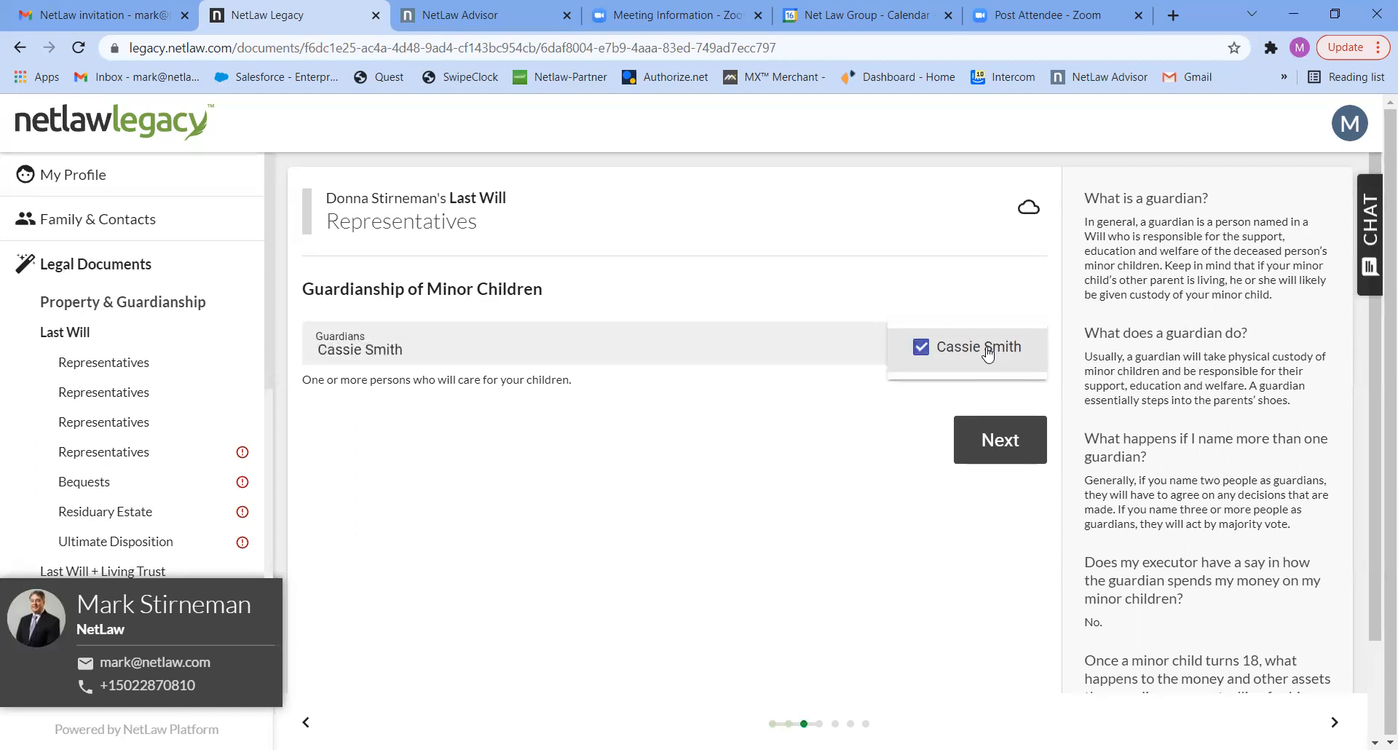
{"action": "left_click", "coordinate": [992, 444]}
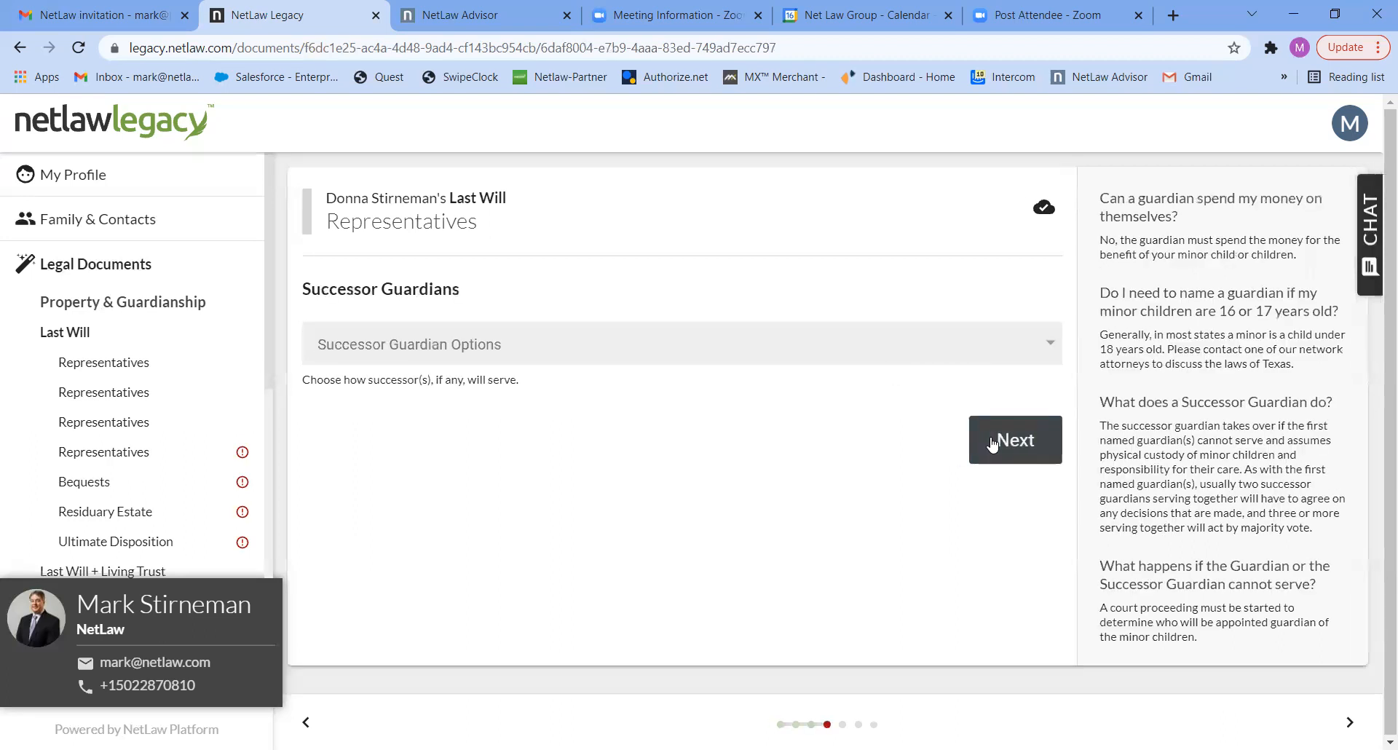
{"action": "left_click", "coordinate": [994, 358]}
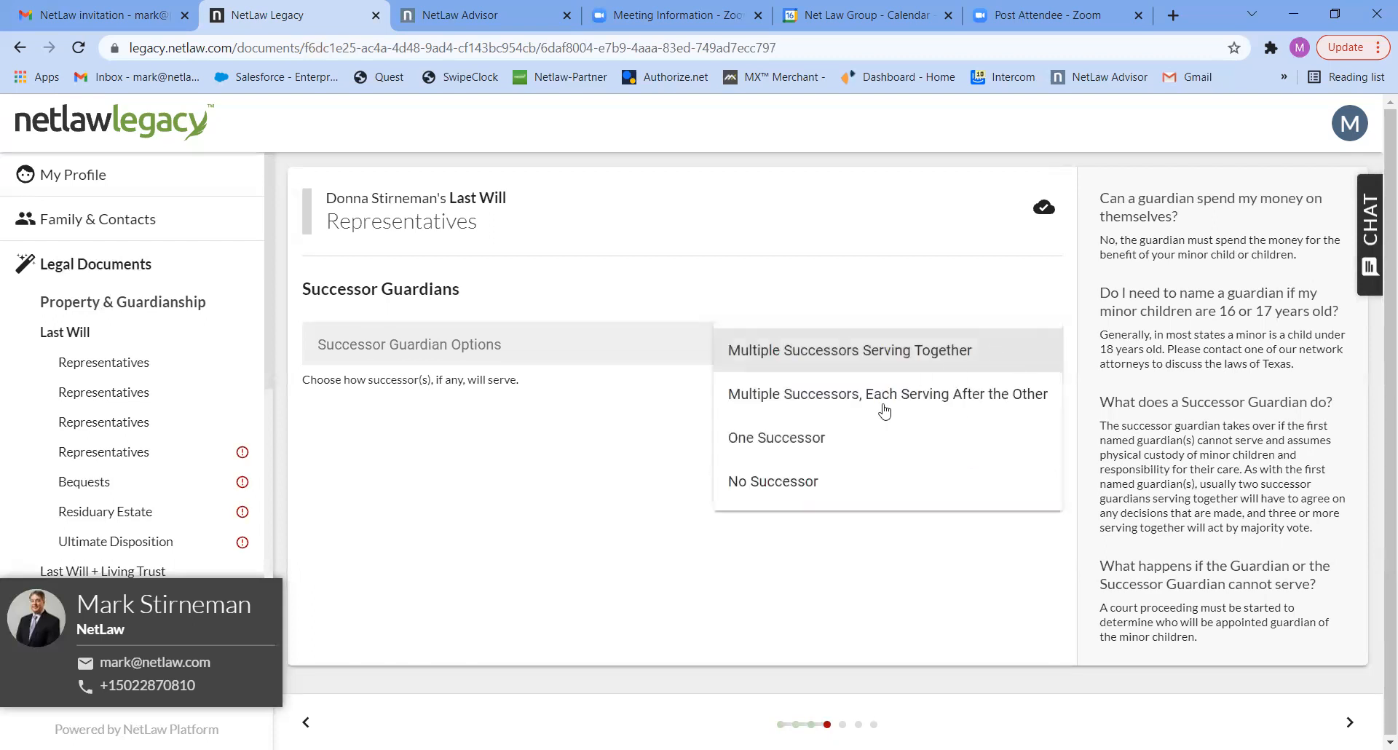
{"action": "left_click", "coordinate": [805, 480]}
{"action": "left_click", "coordinate": [1016, 443]}
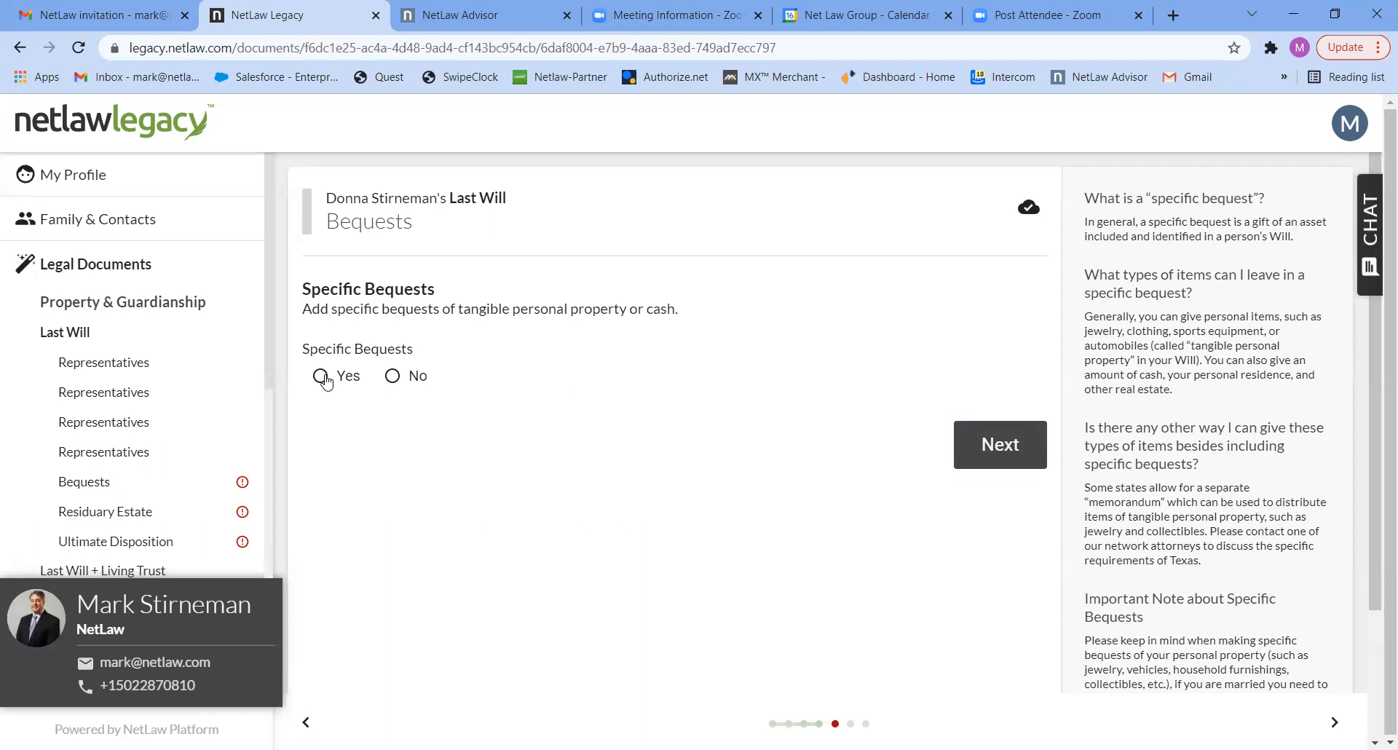
- Decline specific bequests and distribute the residuary estate as "All to my spouse if surviving, if not, to my children"
{"action": "left_click", "coordinate": [393, 377]}
{"action": "left_click", "coordinate": [972, 442]}
{"action": "left_click", "coordinate": [969, 340]}
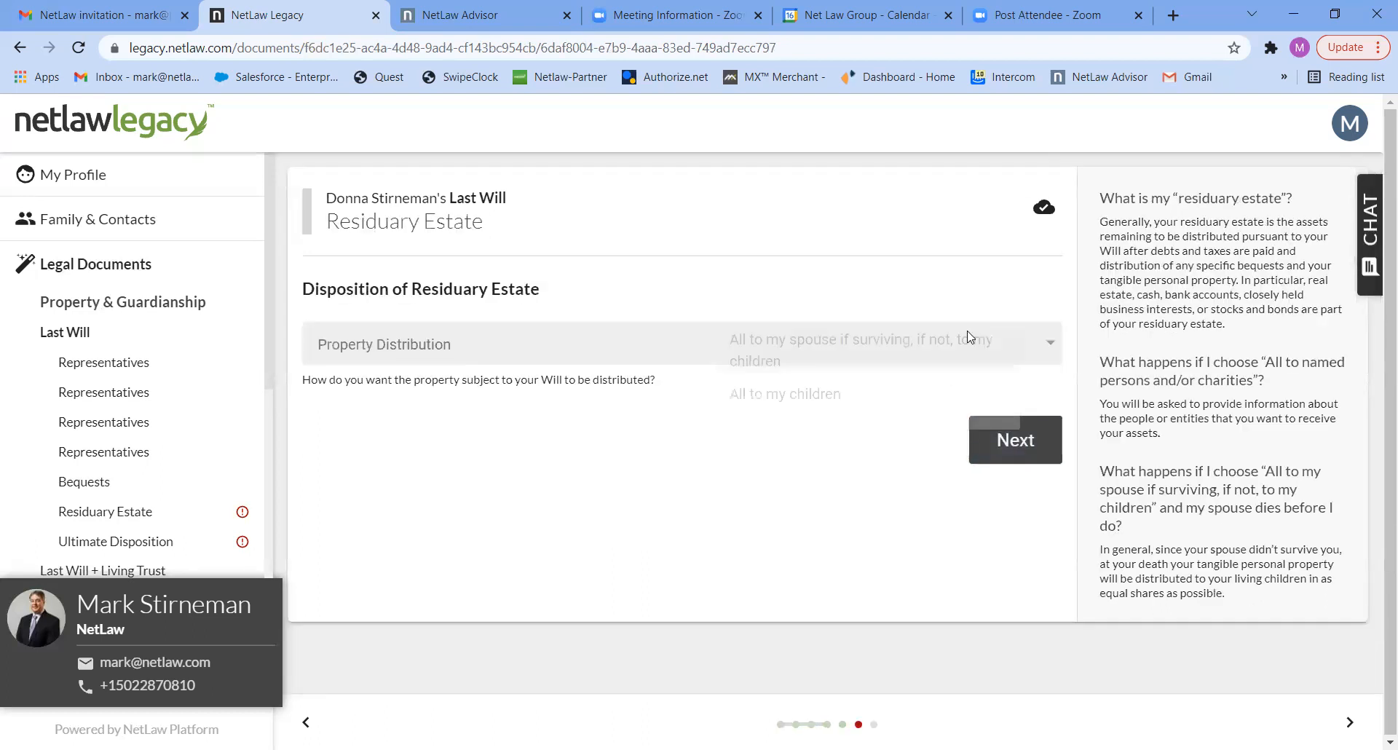
{"action": "left_click", "coordinate": [885, 362]}
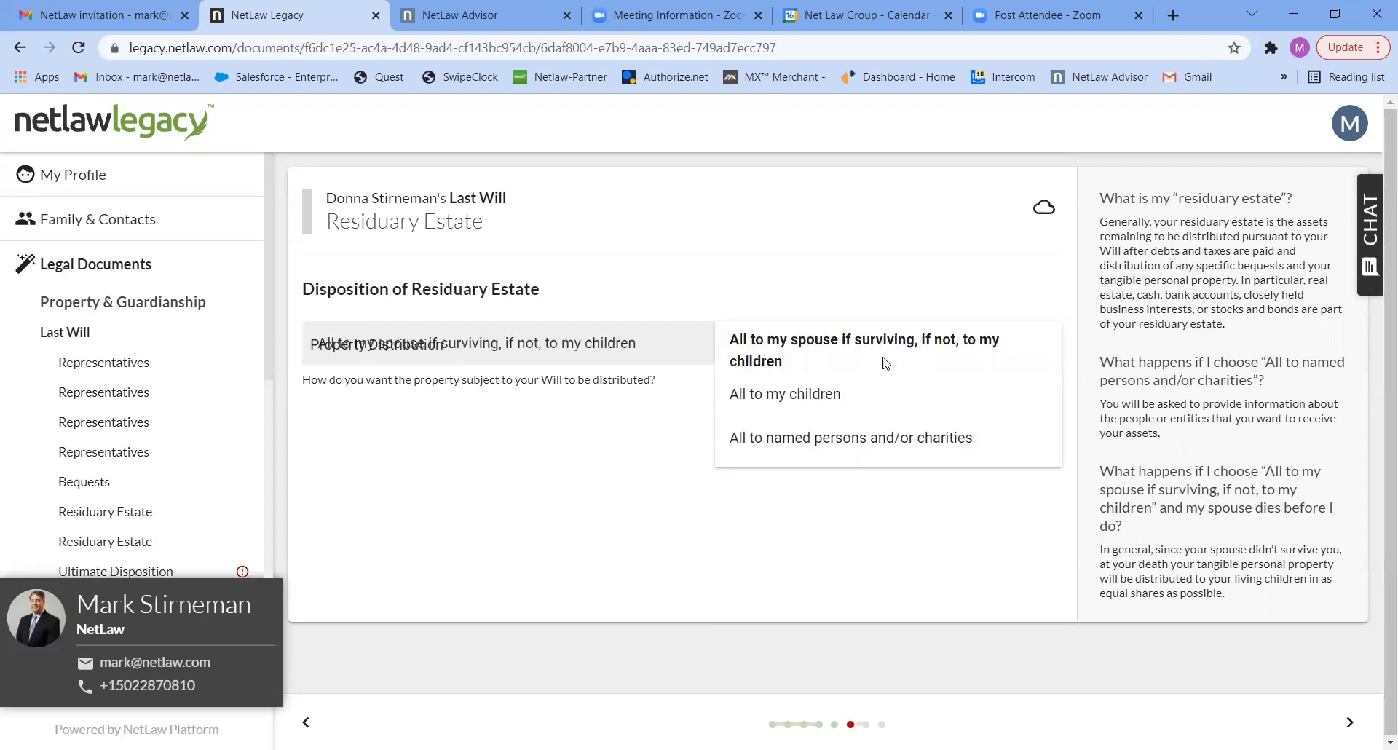
{"action": "left_click", "coordinate": [983, 436]}
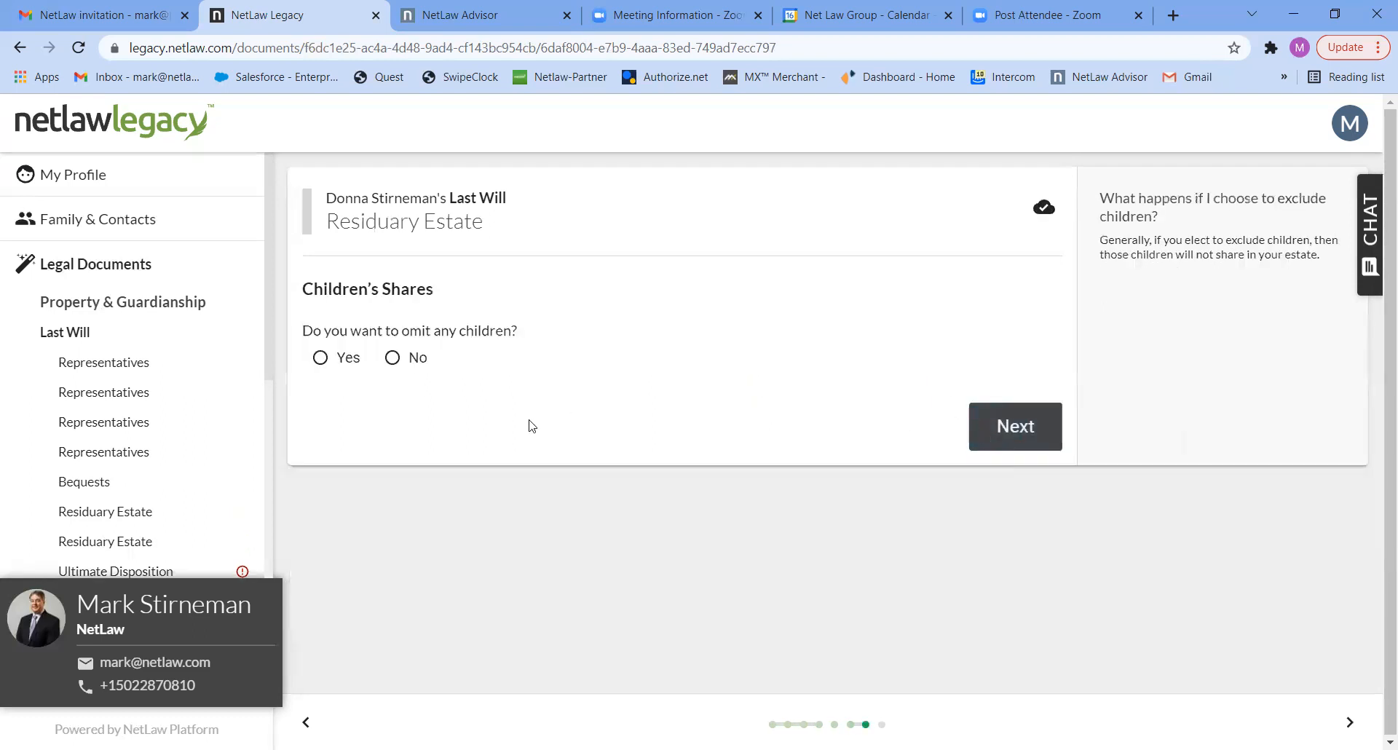
- Answer Yes to omitting children and exclude the second listed child from the residuary estate
{"action": "left_click", "coordinate": [339, 363]}
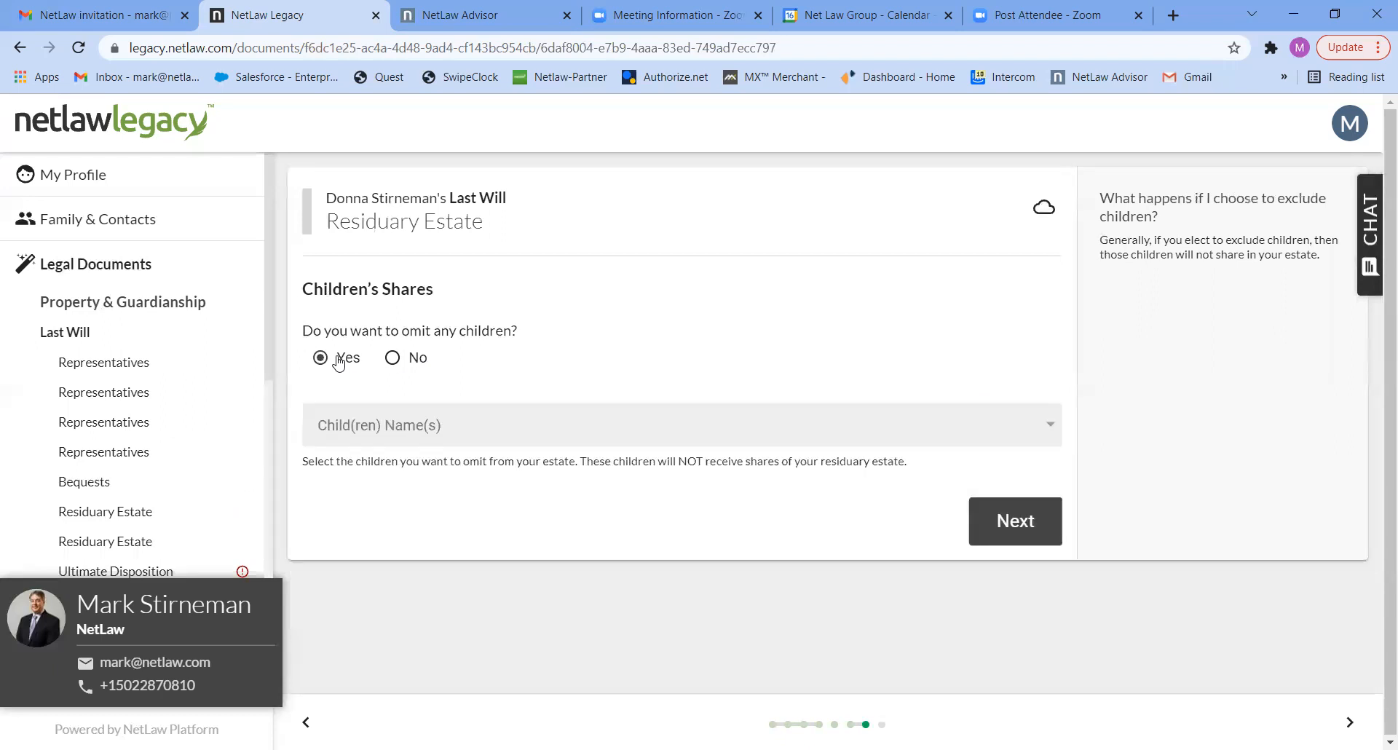
{"action": "left_click", "coordinate": [536, 434]}
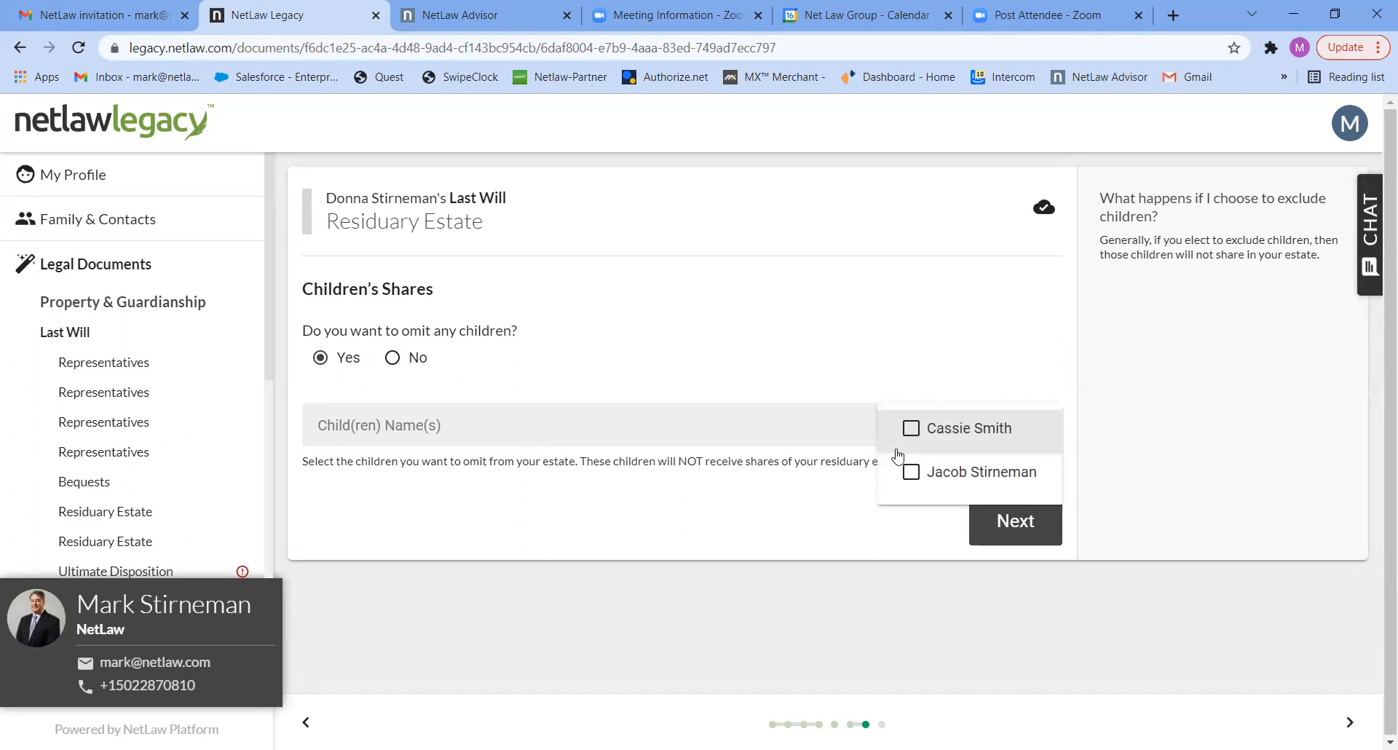
{"action": "left_click", "coordinate": [910, 475]}
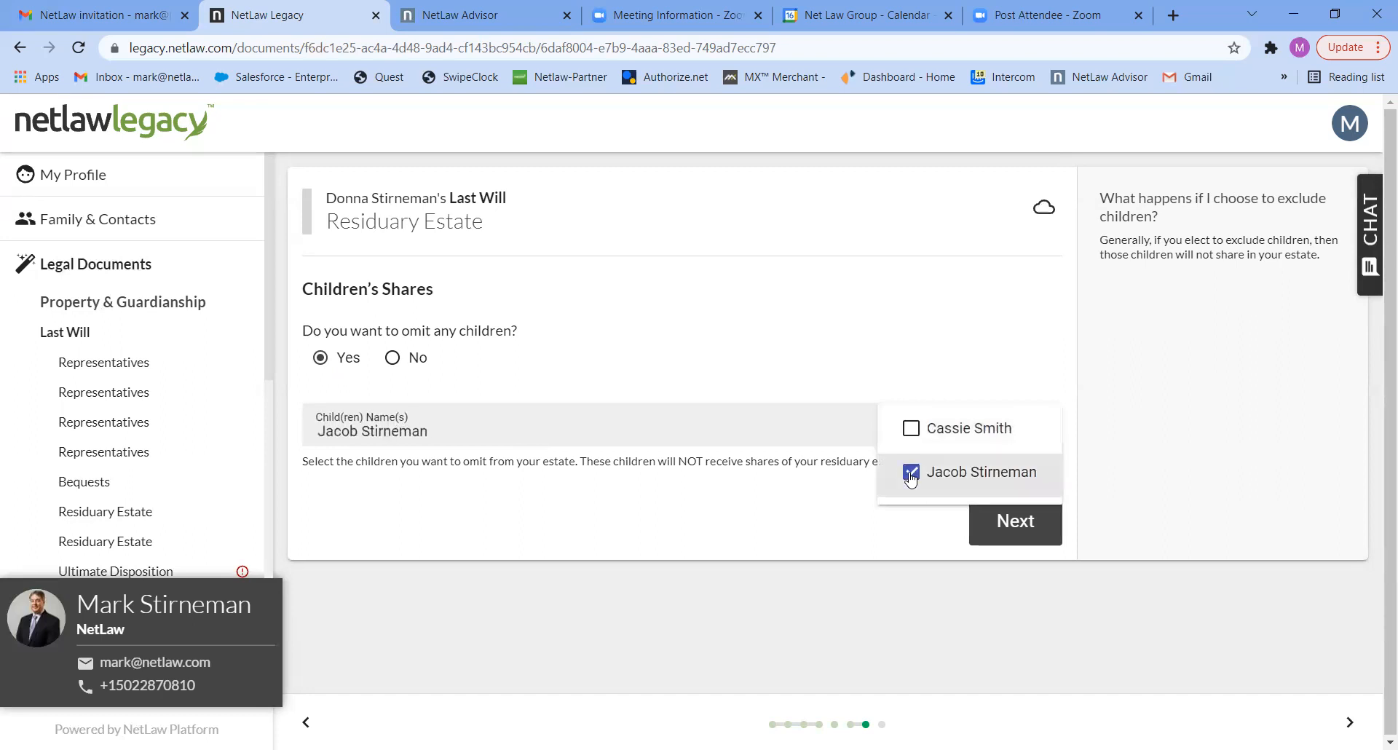
{"action": "left_click", "coordinate": [1027, 525]}
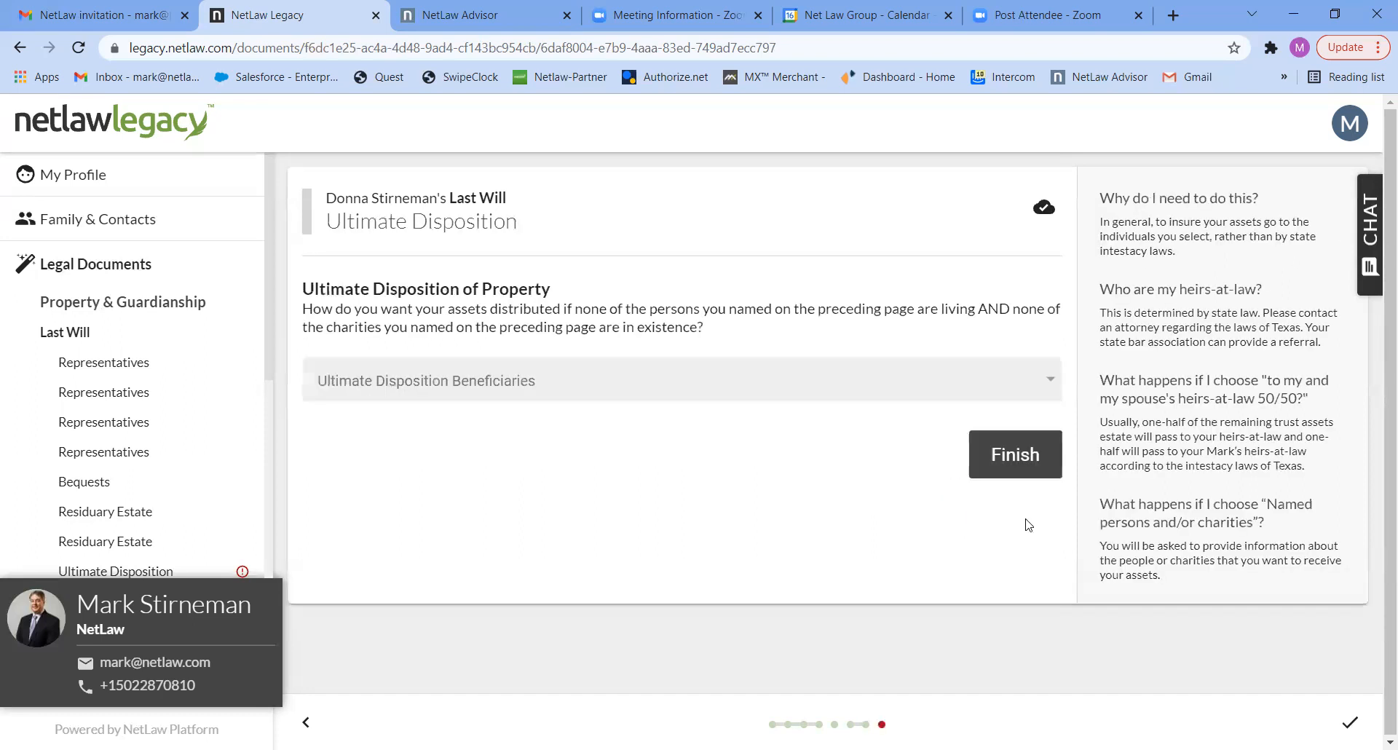
- Set the ultimate disposition beneficiaries to "My and my spouse's heirs at law 50/50" and finish the Last Will questionnaire
{"action": "left_click", "coordinate": [895, 394]}
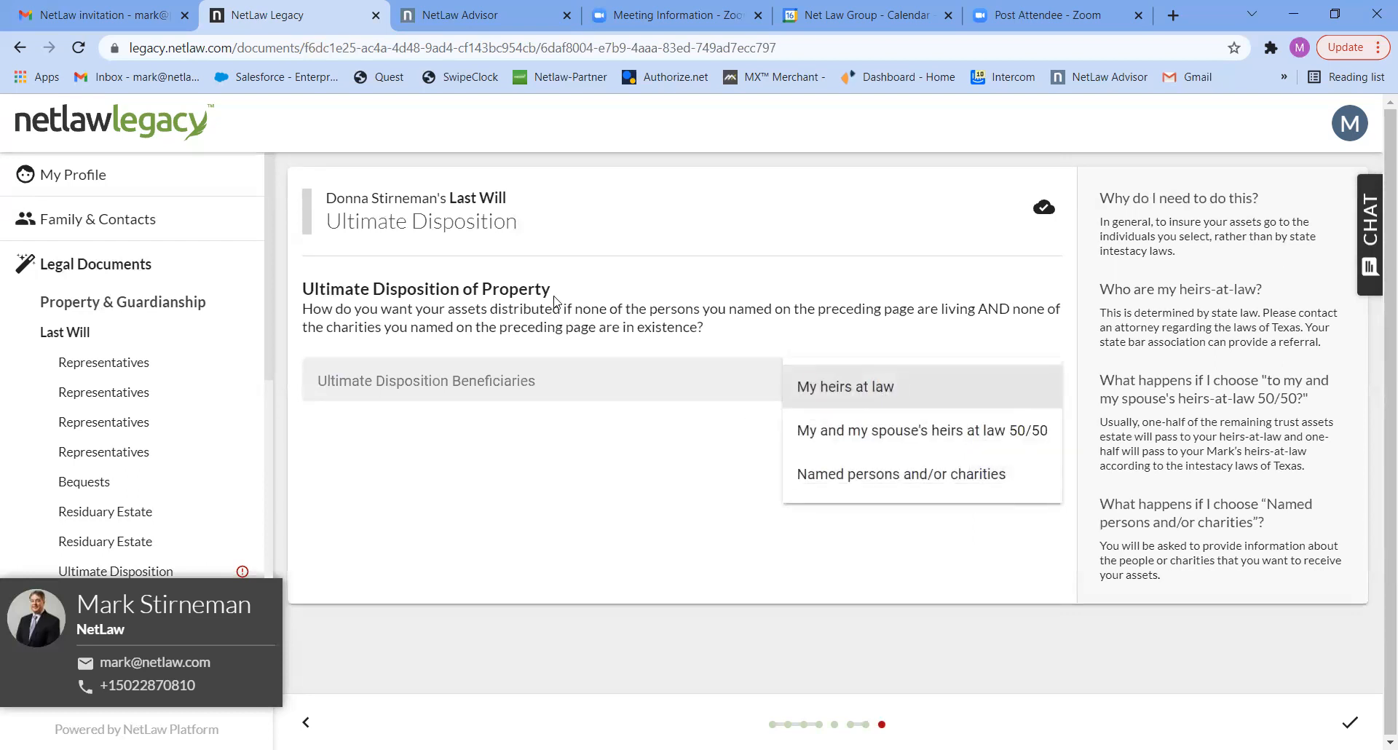
{"action": "left_click", "coordinate": [826, 433]}
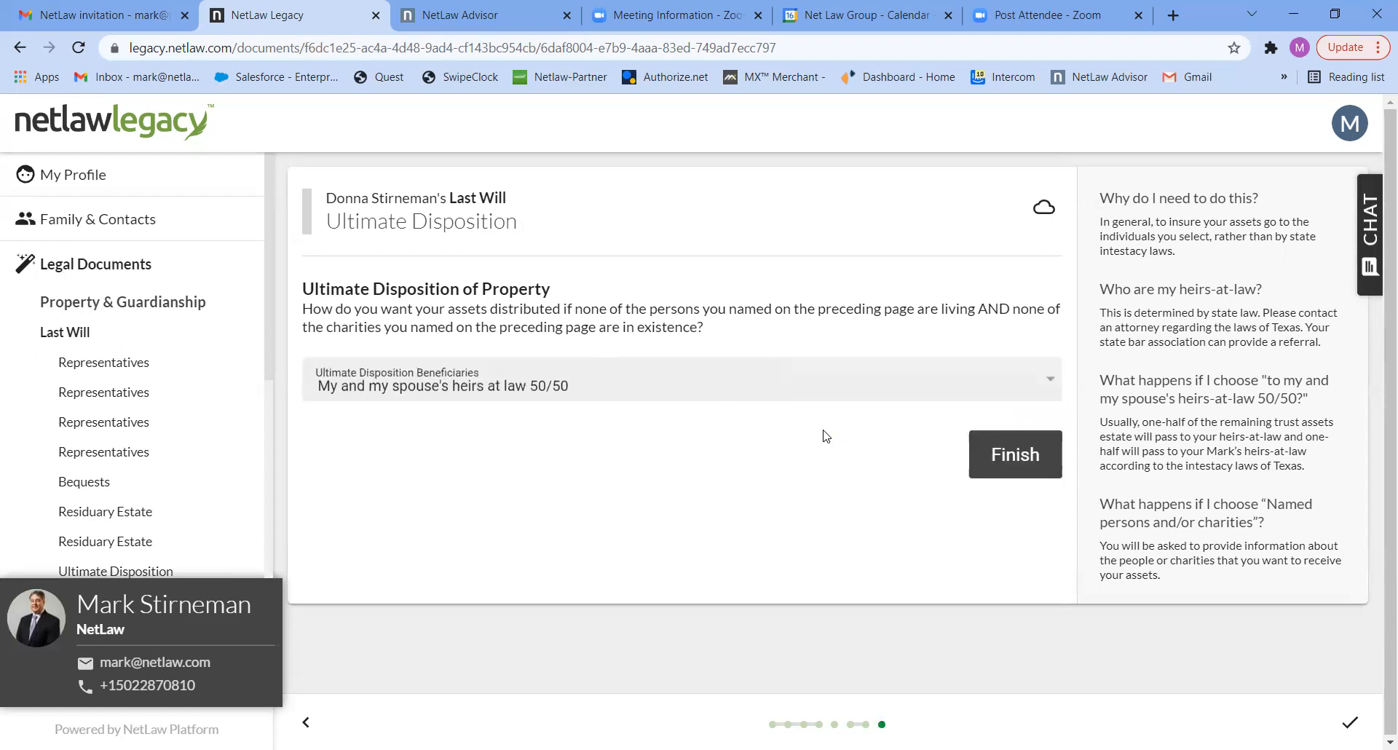
{"action": "left_click", "coordinate": [999, 457]}
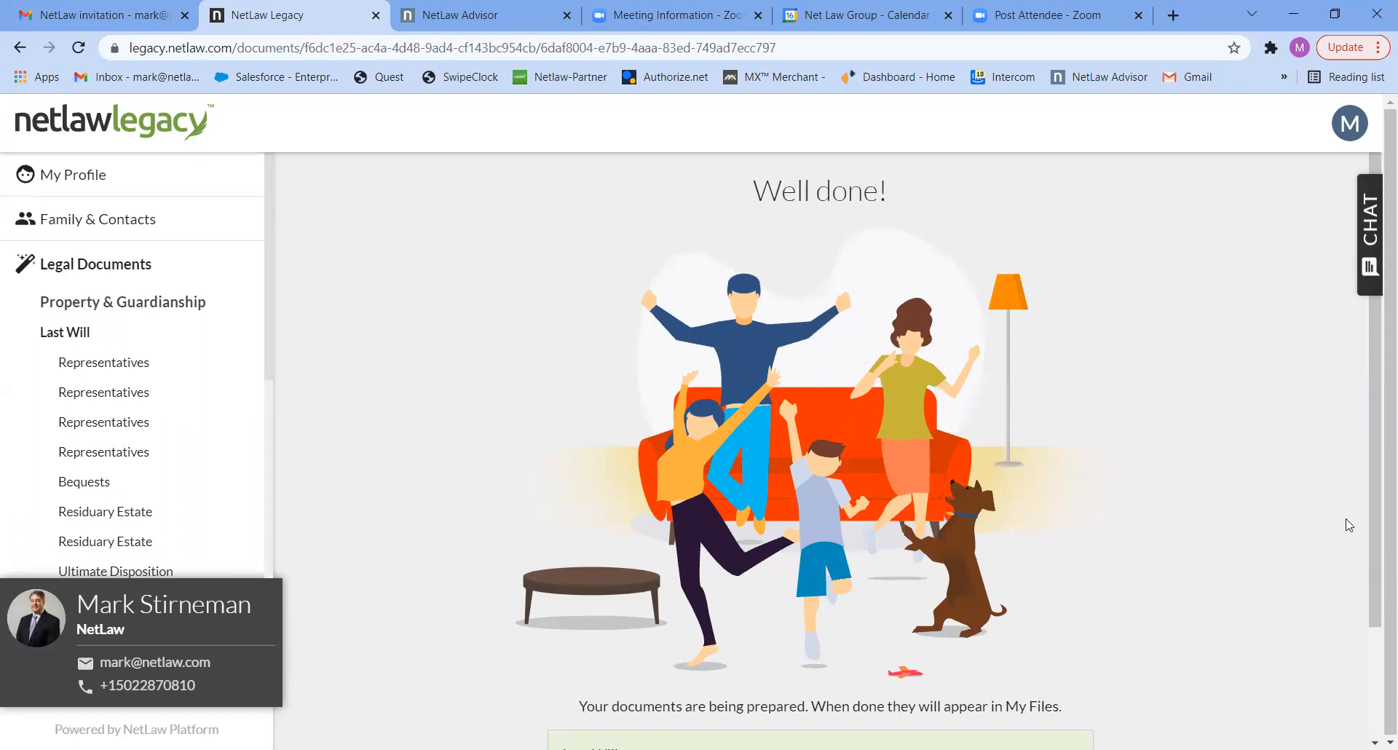
- Return to the legal documents, open Healthcare Documents and start the questionnaire for the spouse
{"action": "left_click", "coordinate": [1377, 677]}
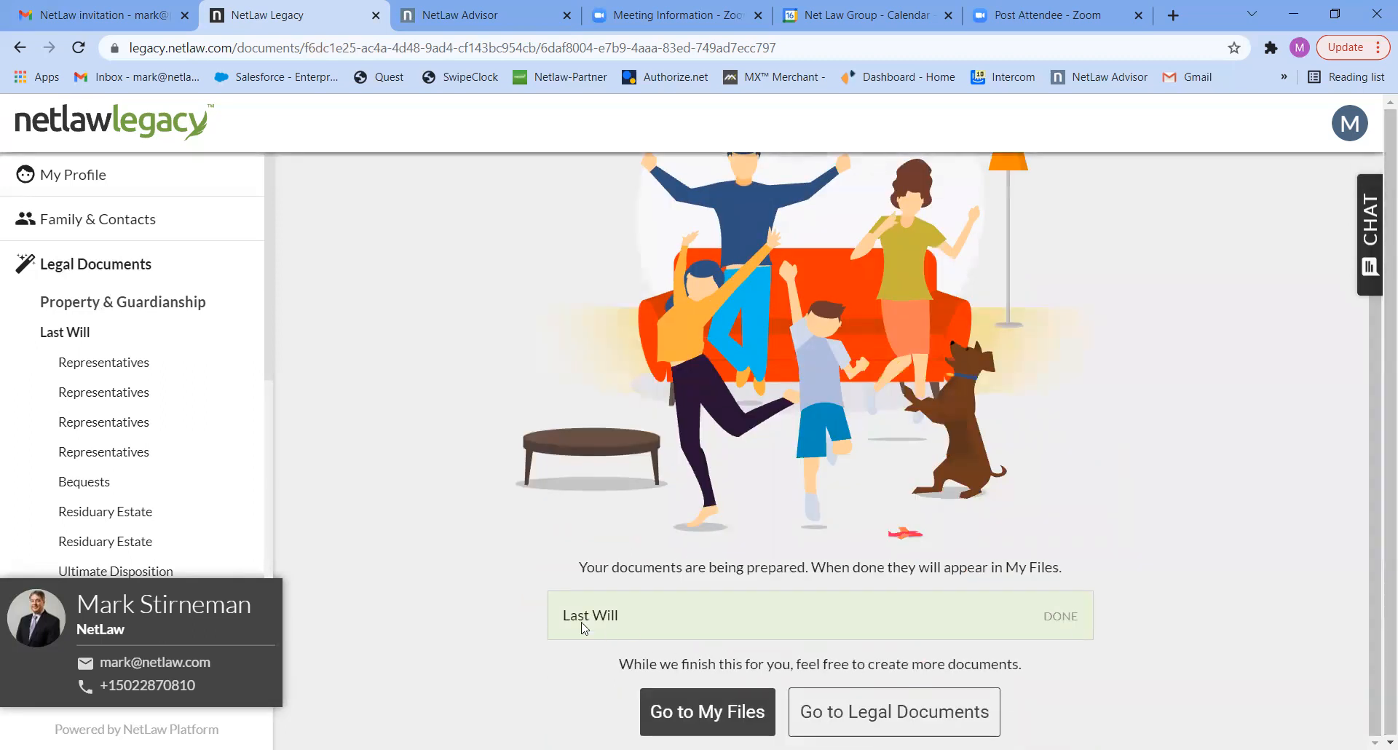
{"action": "left_click", "coordinate": [852, 713]}
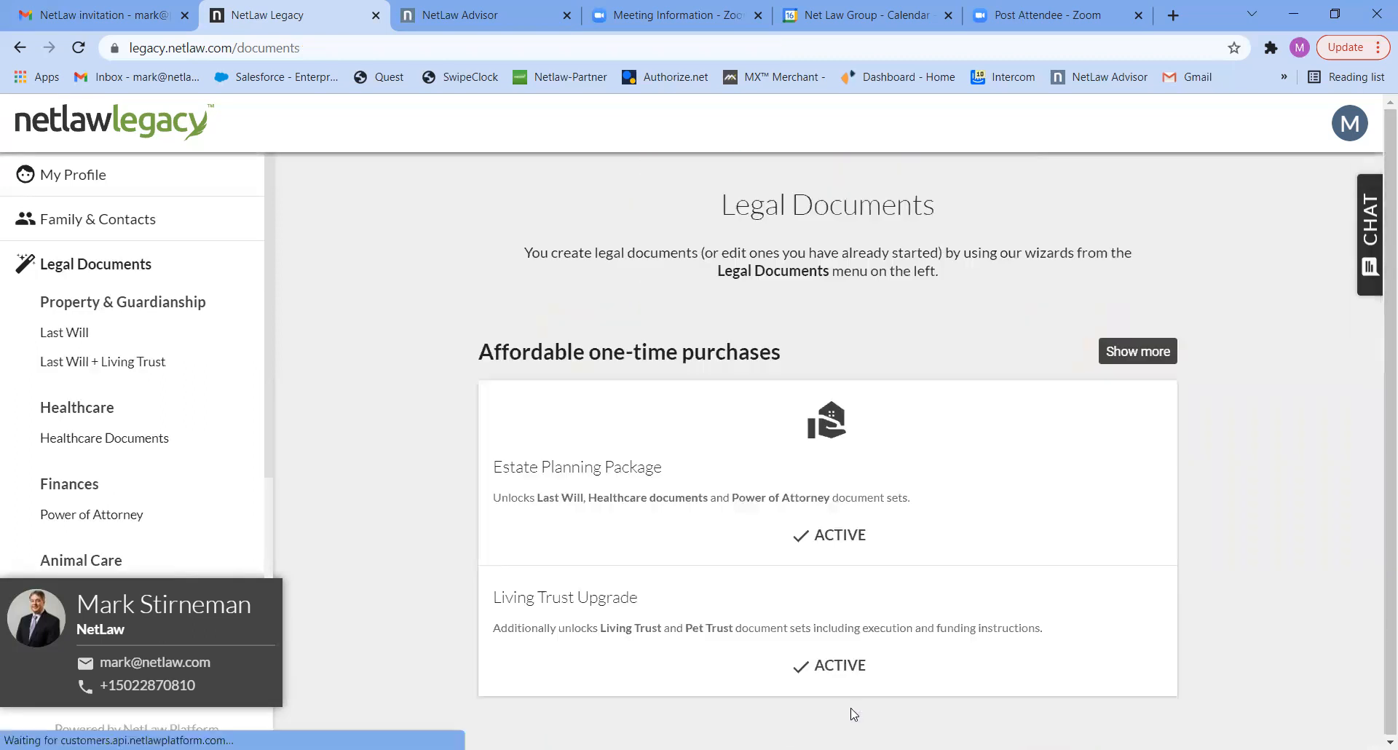
{"action": "left_click", "coordinate": [130, 439]}
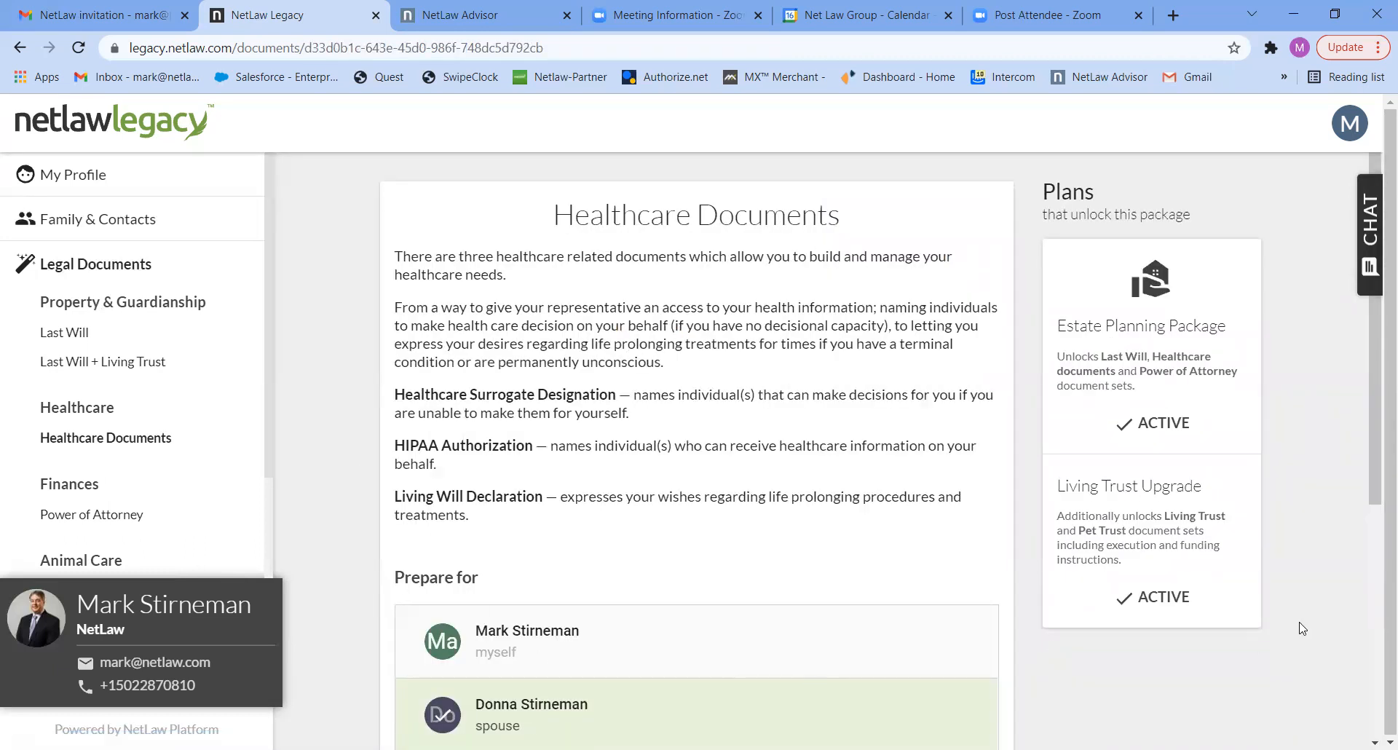
{"action": "scroll", "coordinate": [711, 565], "scroll_direction": "down", "scroll_amount": 3}
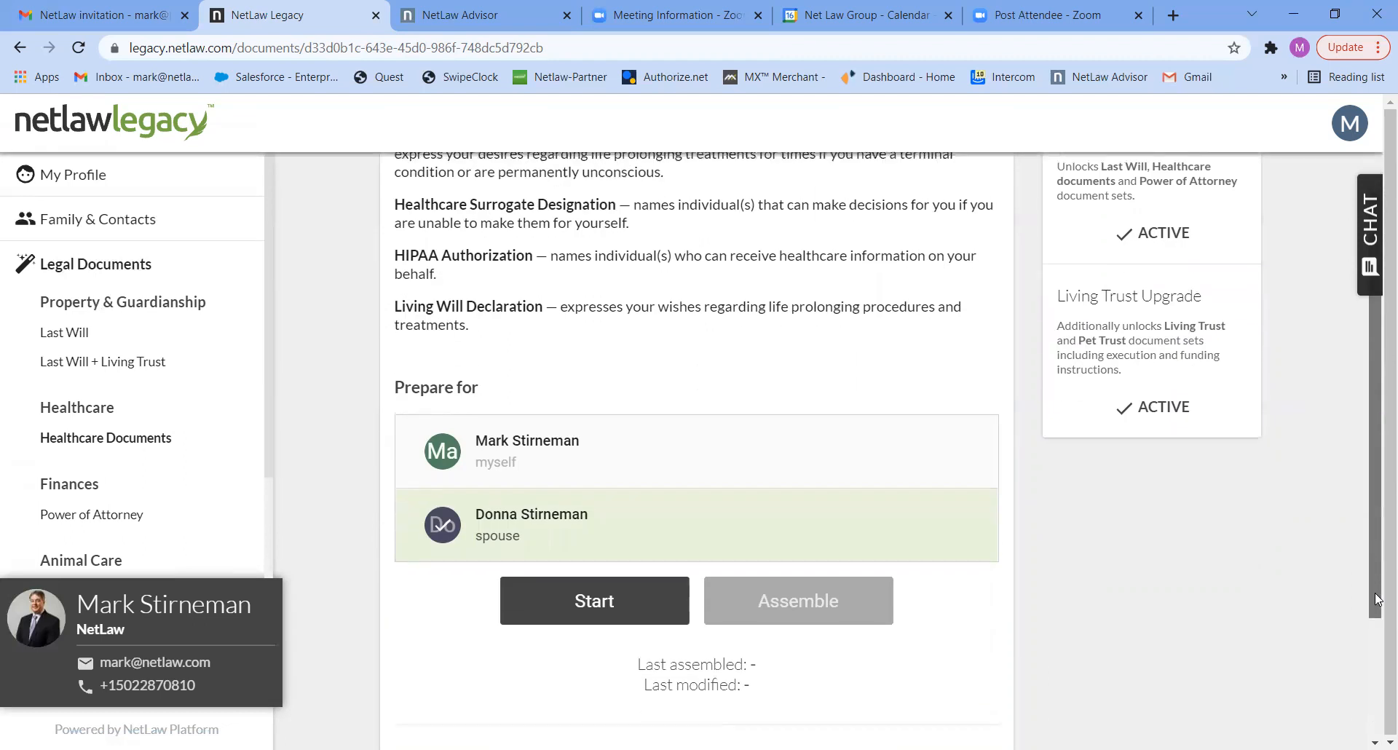
{"action": "left_click", "coordinate": [621, 600]}
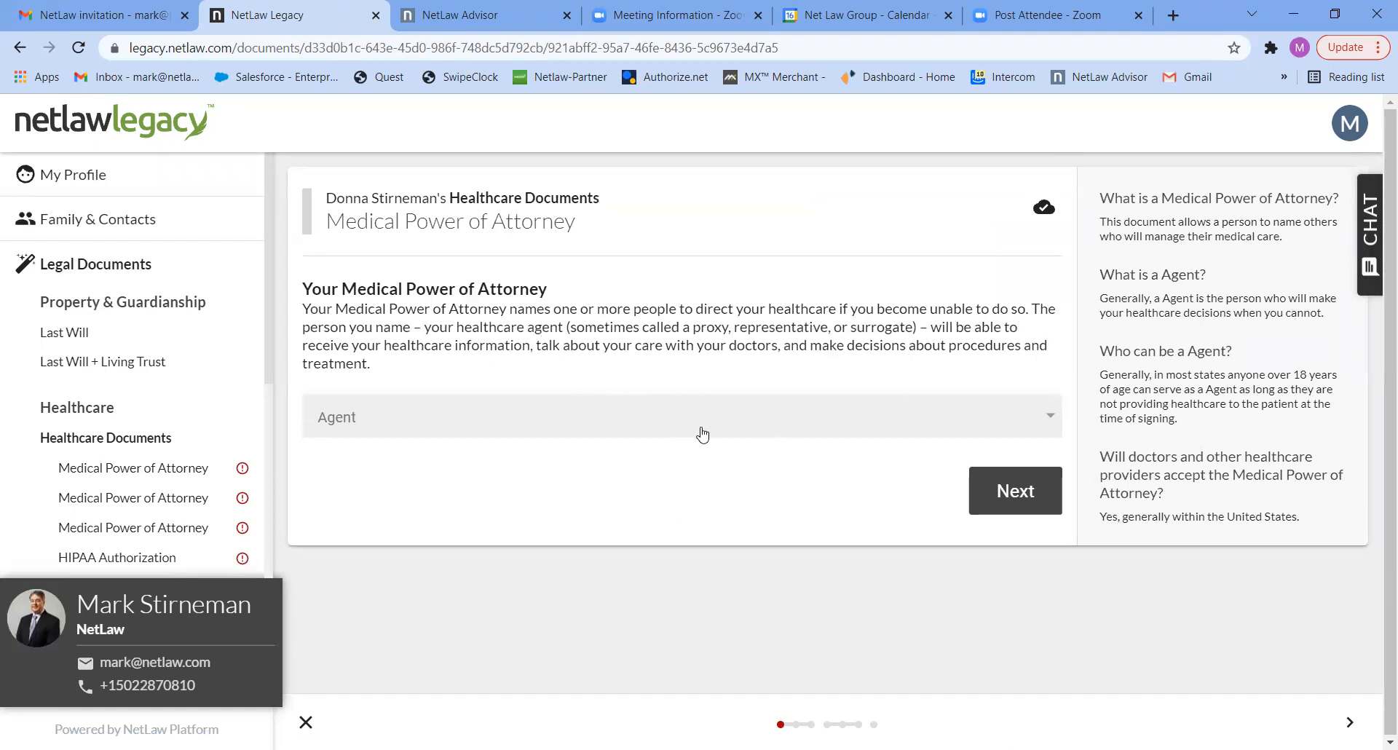
- Appoint the account holder as agent in the spouse's Medical Power of Attorney and continue to the successor agent question
{"action": "left_click", "coordinate": [722, 423]}
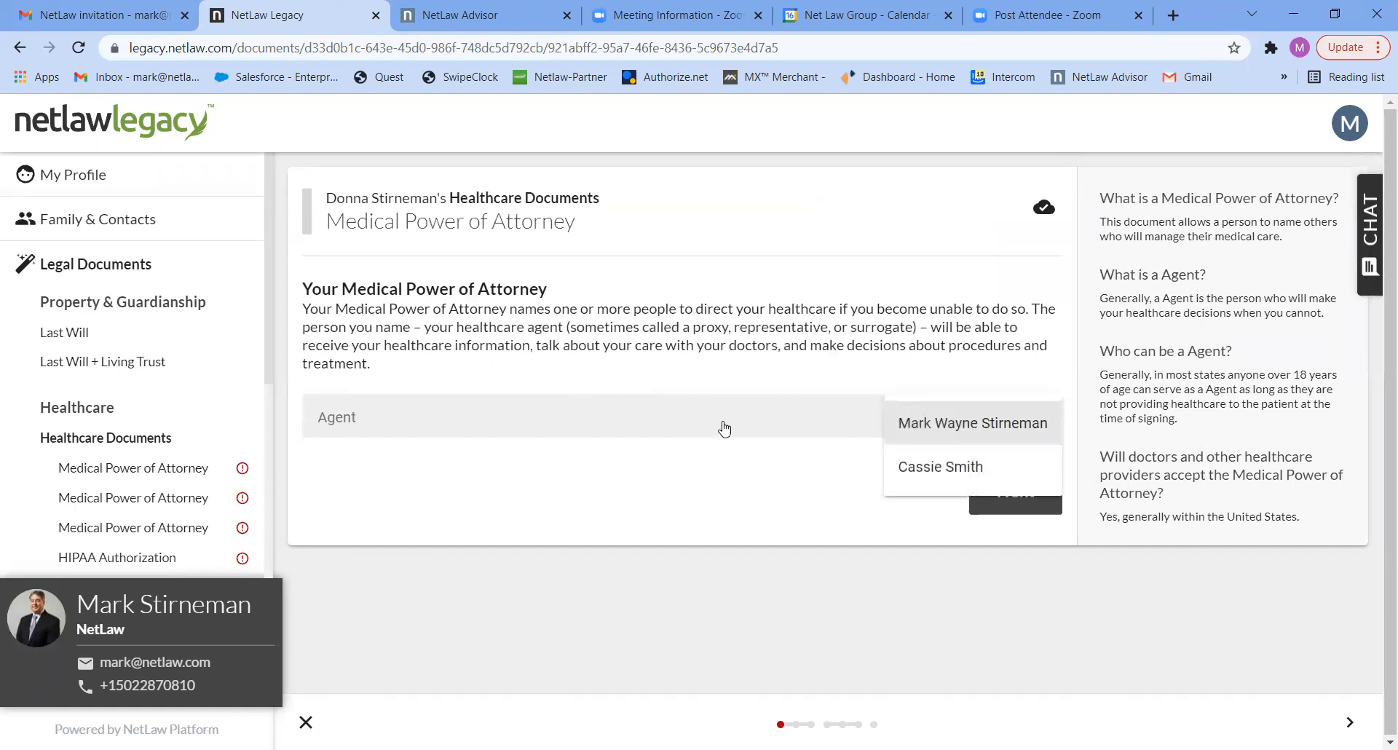
{"action": "left_click", "coordinate": [912, 424]}
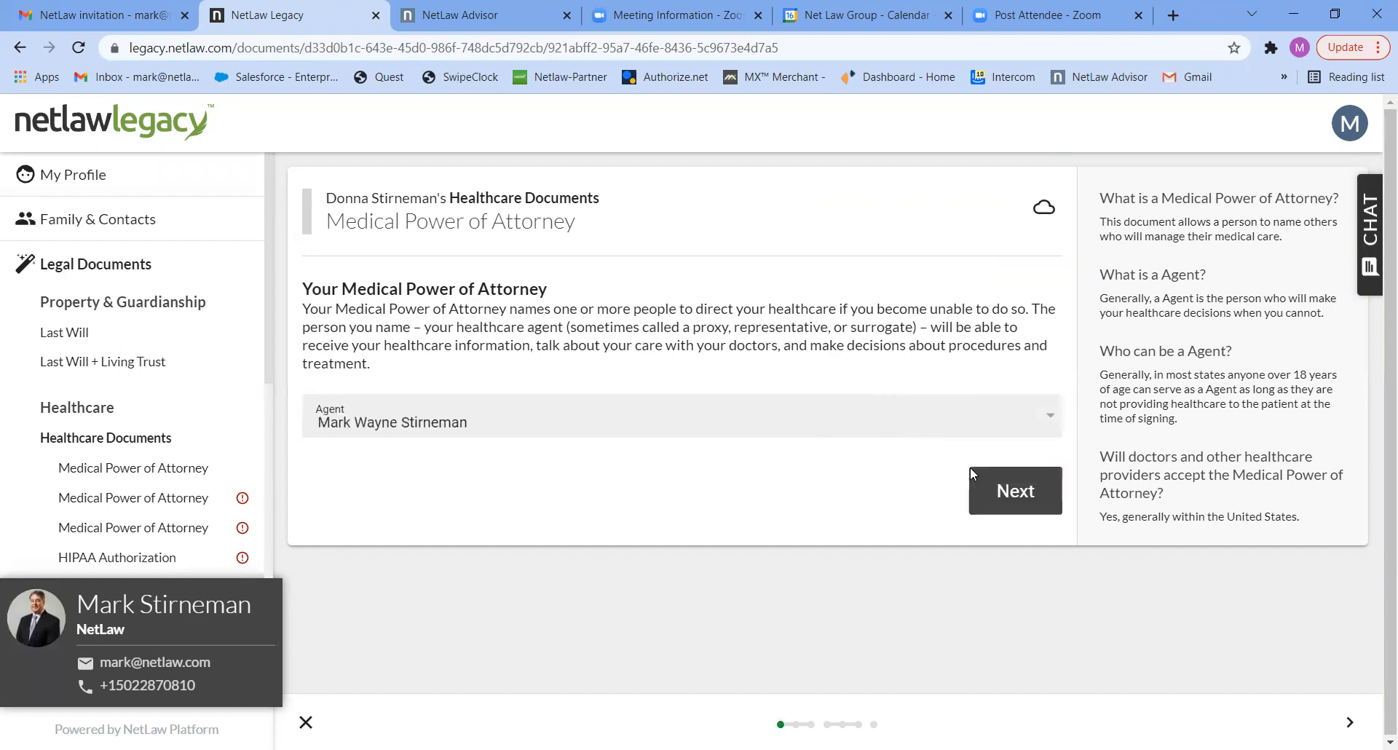
{"action": "left_click", "coordinate": [1002, 487]}
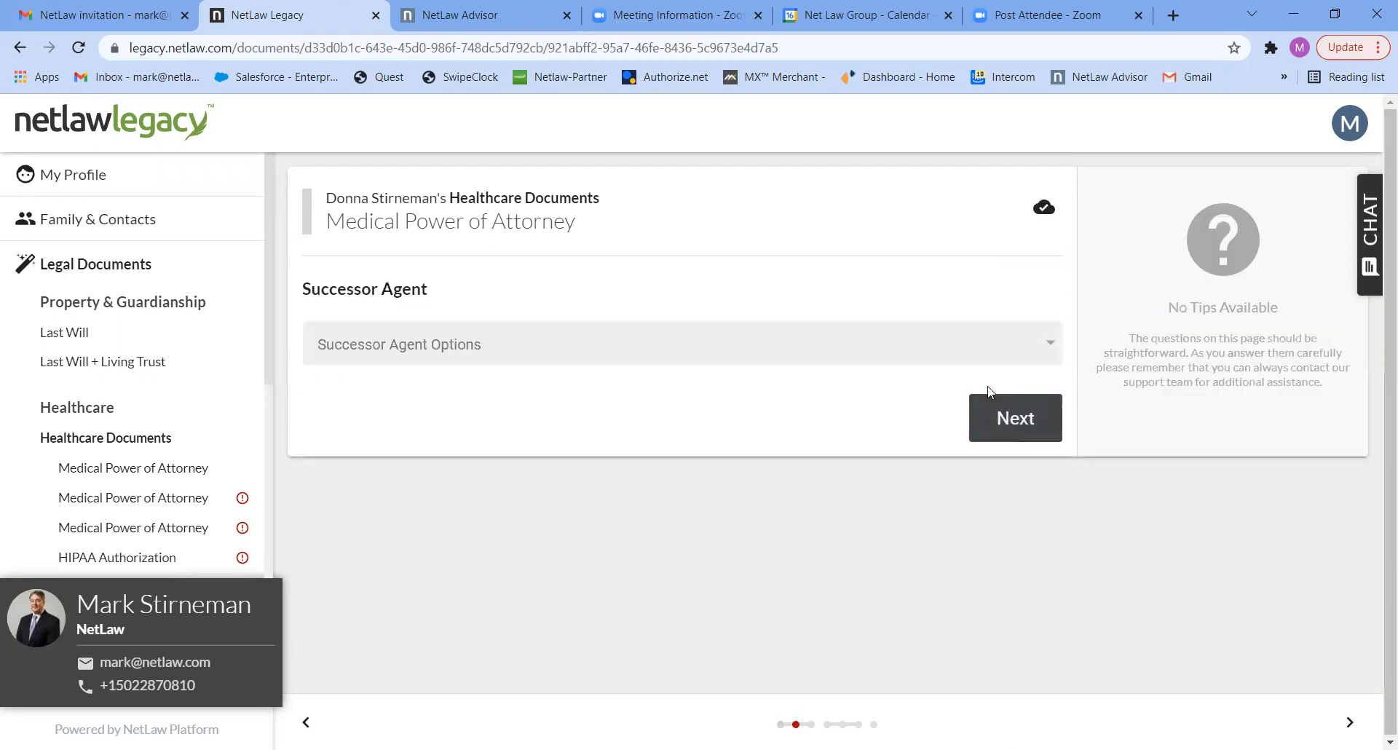
- Choose One Successor with the remaining contact as successor medical agent, and answer No to limiting the agent's authority
{"action": "left_click", "coordinate": [967, 360]}
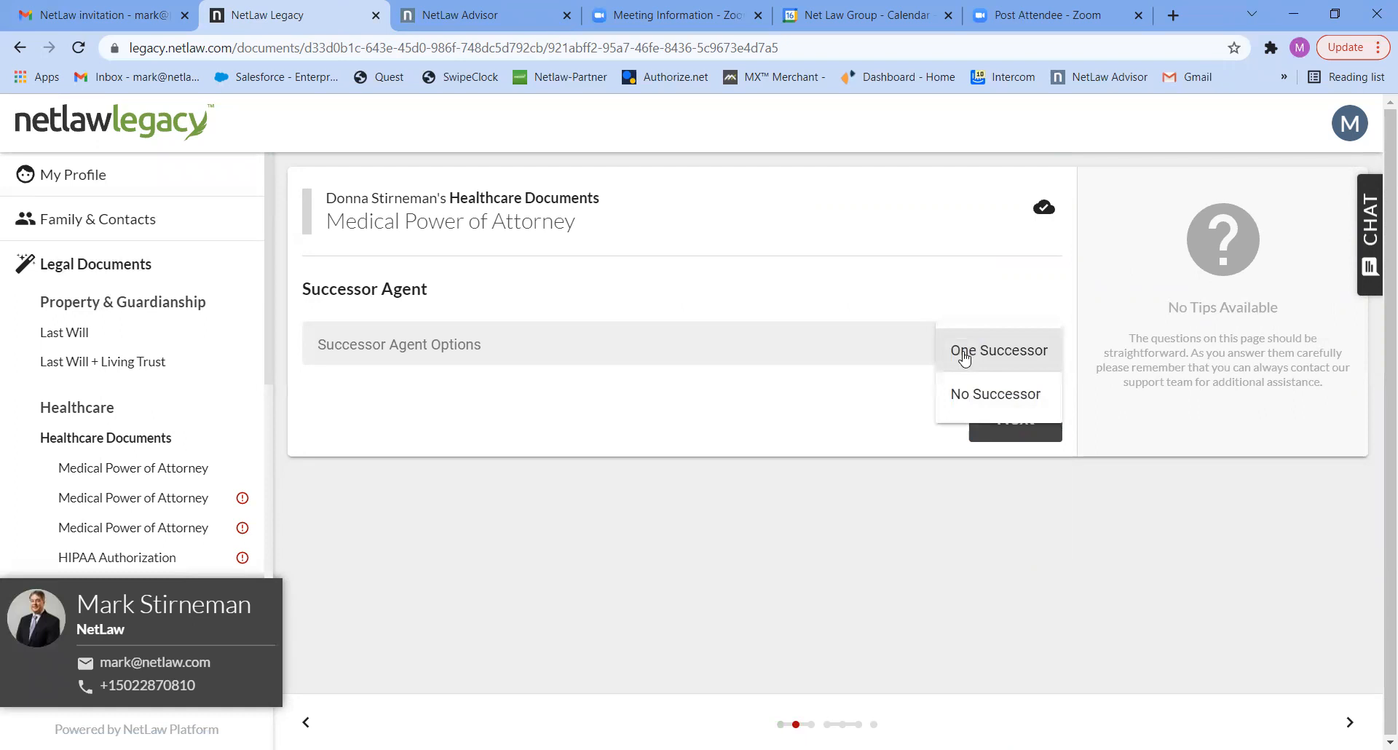
{"action": "left_click", "coordinate": [964, 356]}
{"action": "left_click", "coordinate": [899, 413]}
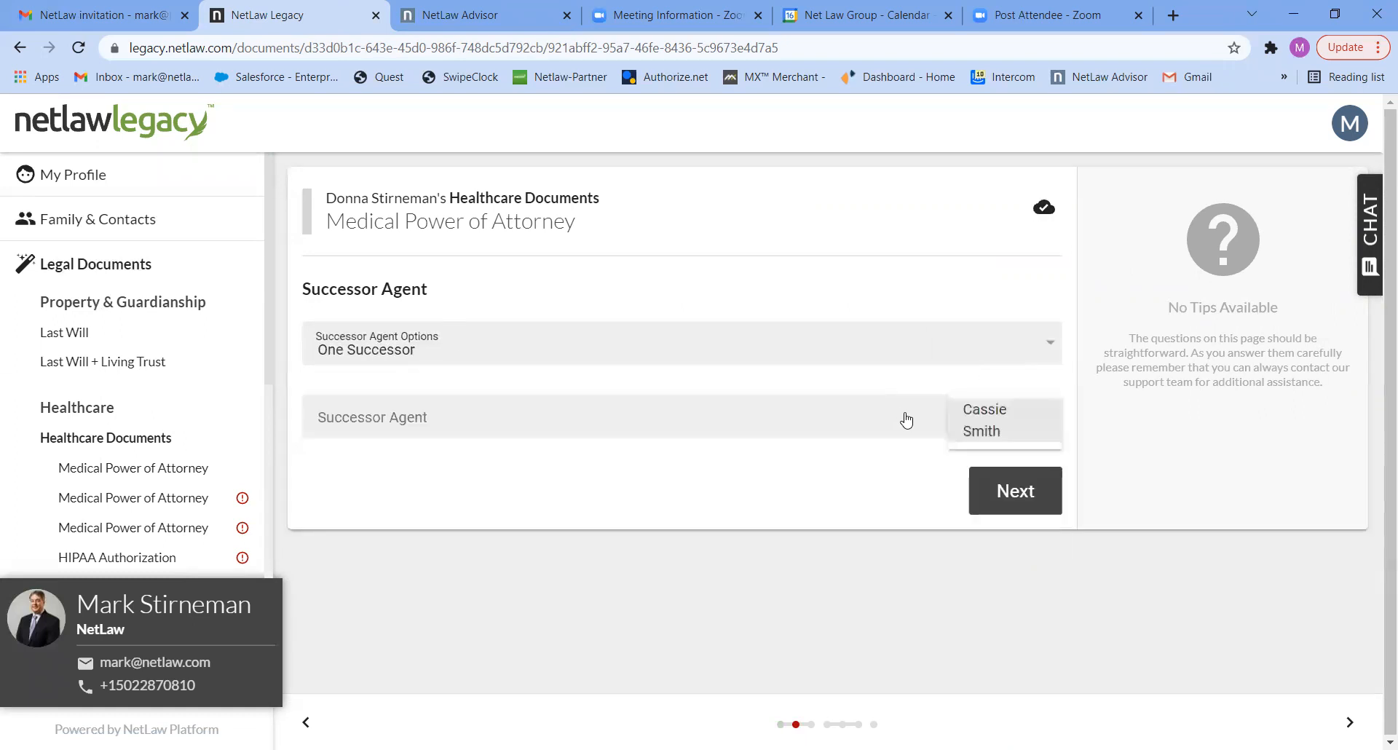
{"action": "left_click", "coordinate": [966, 435]}
{"action": "left_click", "coordinate": [995, 490]}
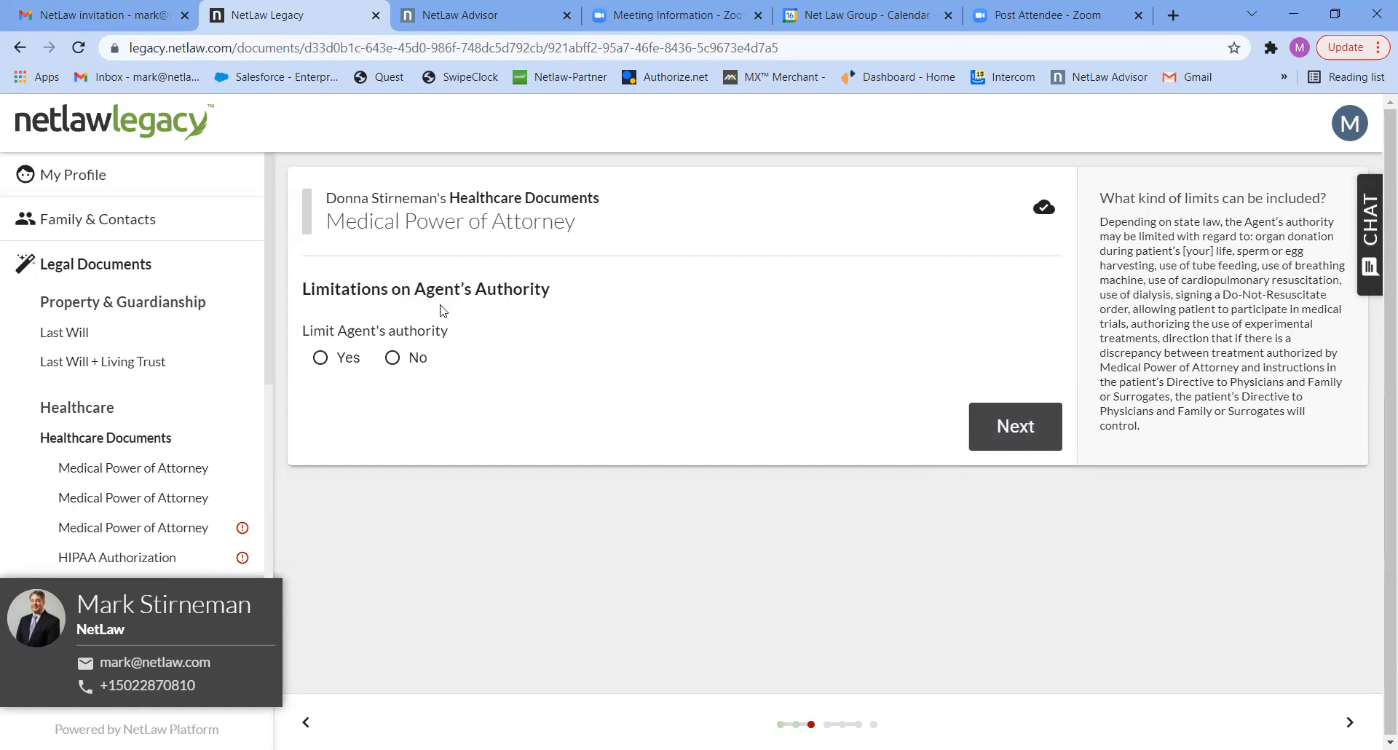
{"action": "left_click", "coordinate": [418, 357]}
{"action": "left_click", "coordinate": [1016, 426]}
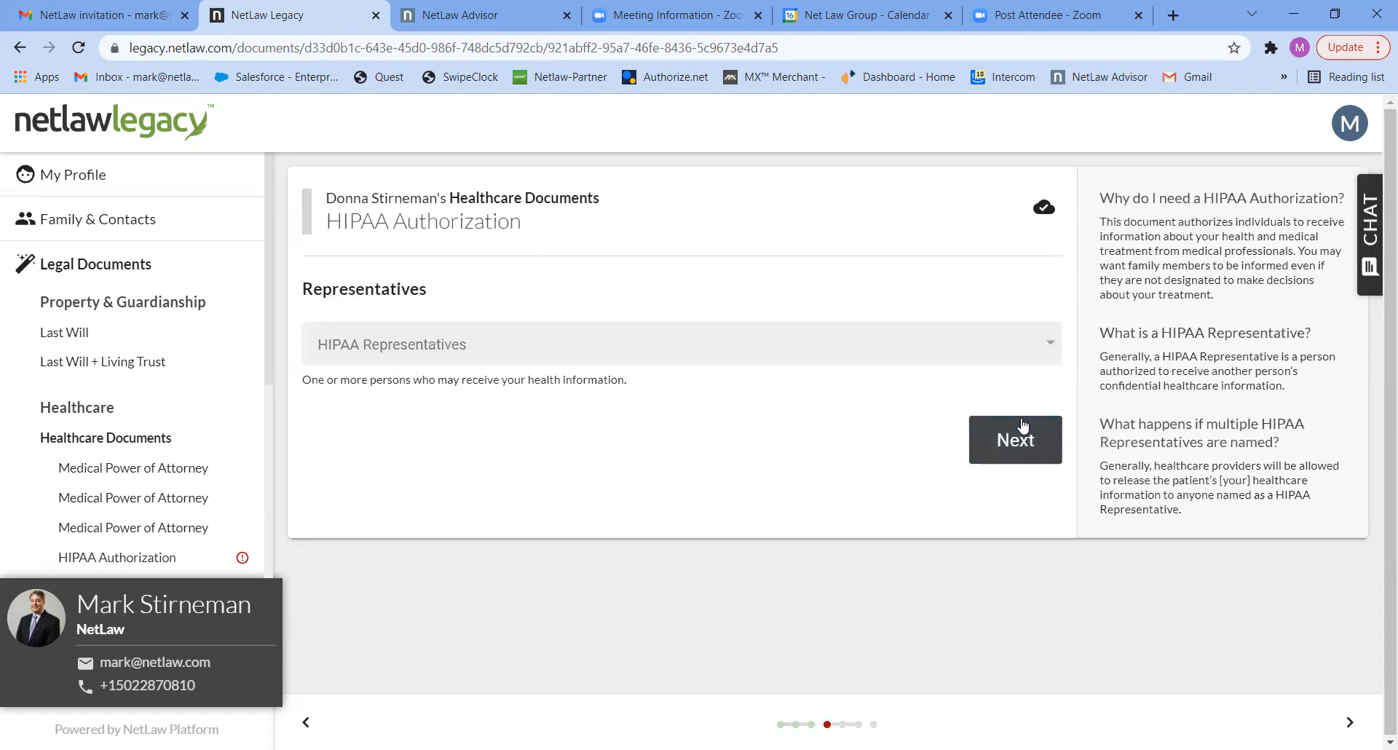
- Select the account holder as HIPAA representative for the spouse and continue to the successor representatives question
{"action": "left_click", "coordinate": [628, 343]}
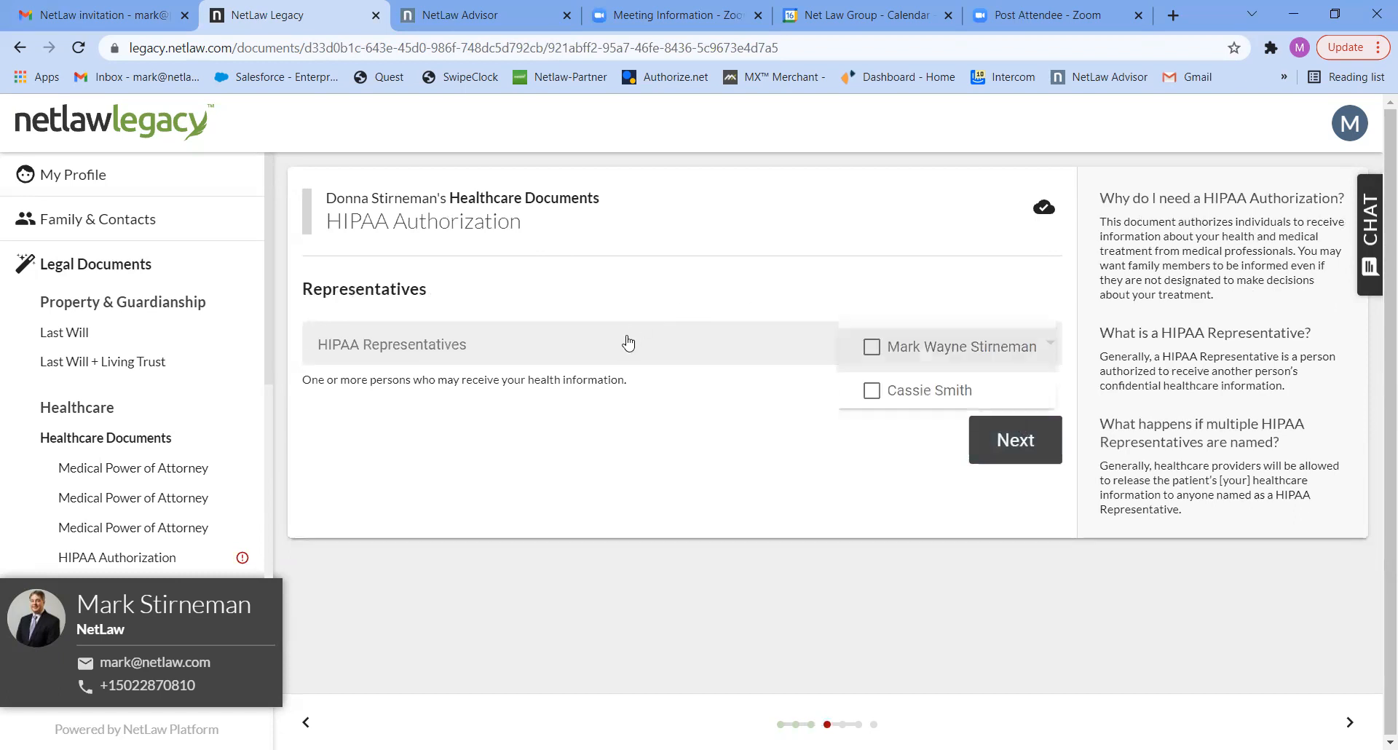
{"action": "left_click", "coordinate": [872, 348]}
{"action": "left_click", "coordinate": [1012, 440]}
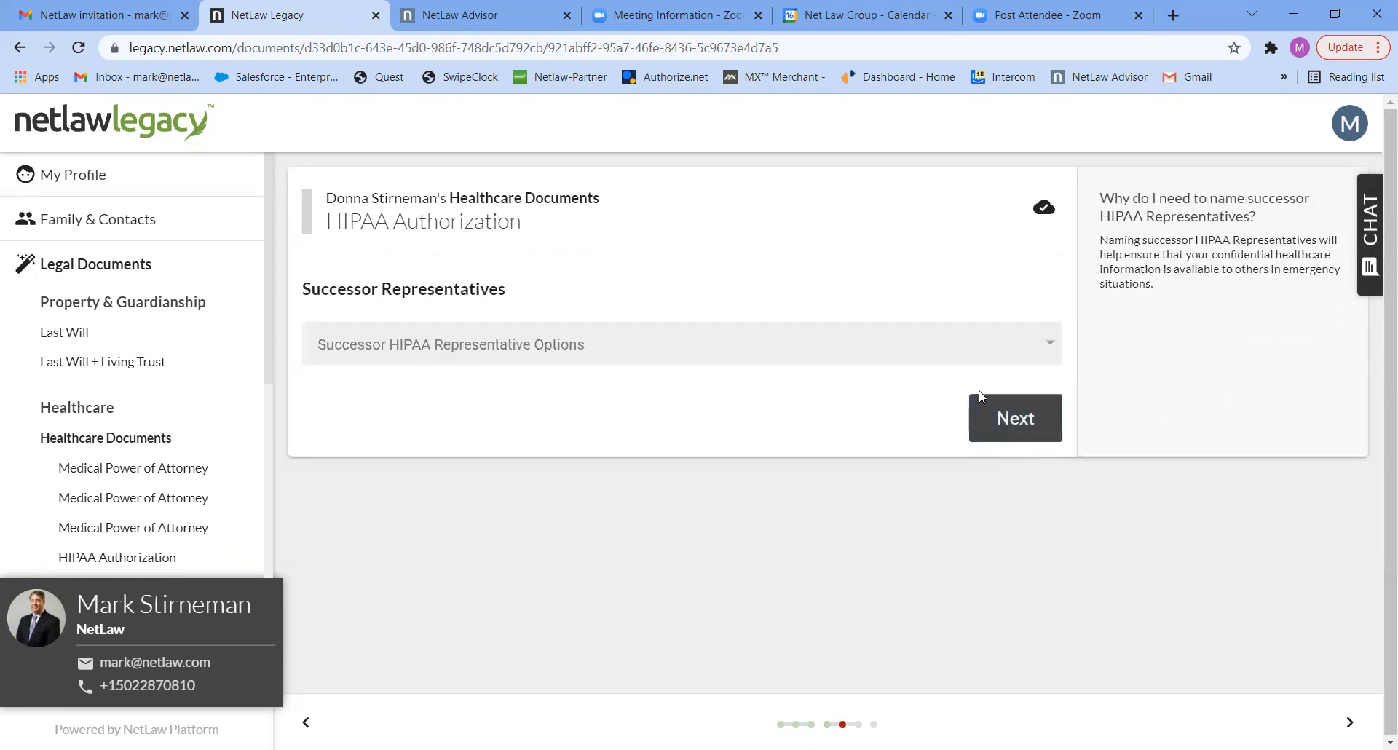
- Set the successor HIPAA representative option to One Successor and assign the remaining listed contact
{"action": "left_click", "coordinate": [955, 350]}
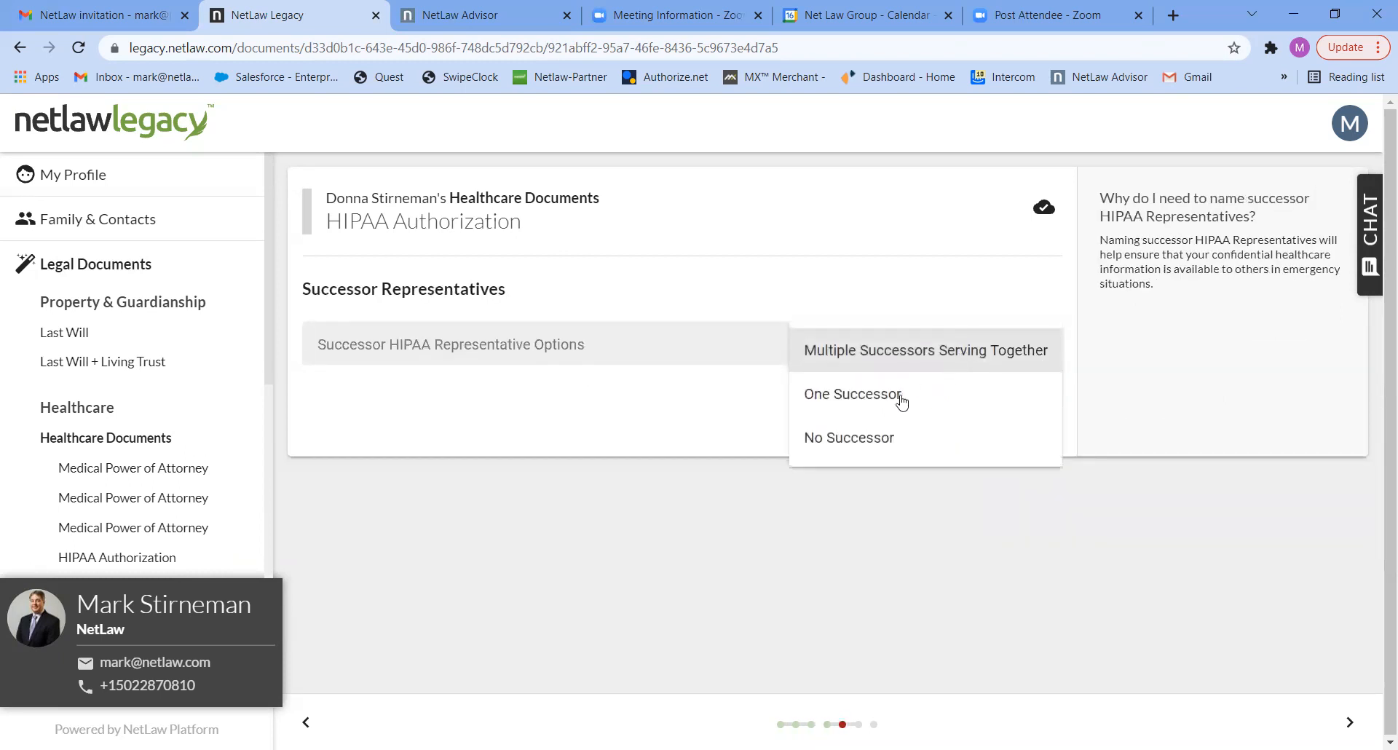
{"action": "left_click", "coordinate": [902, 403]}
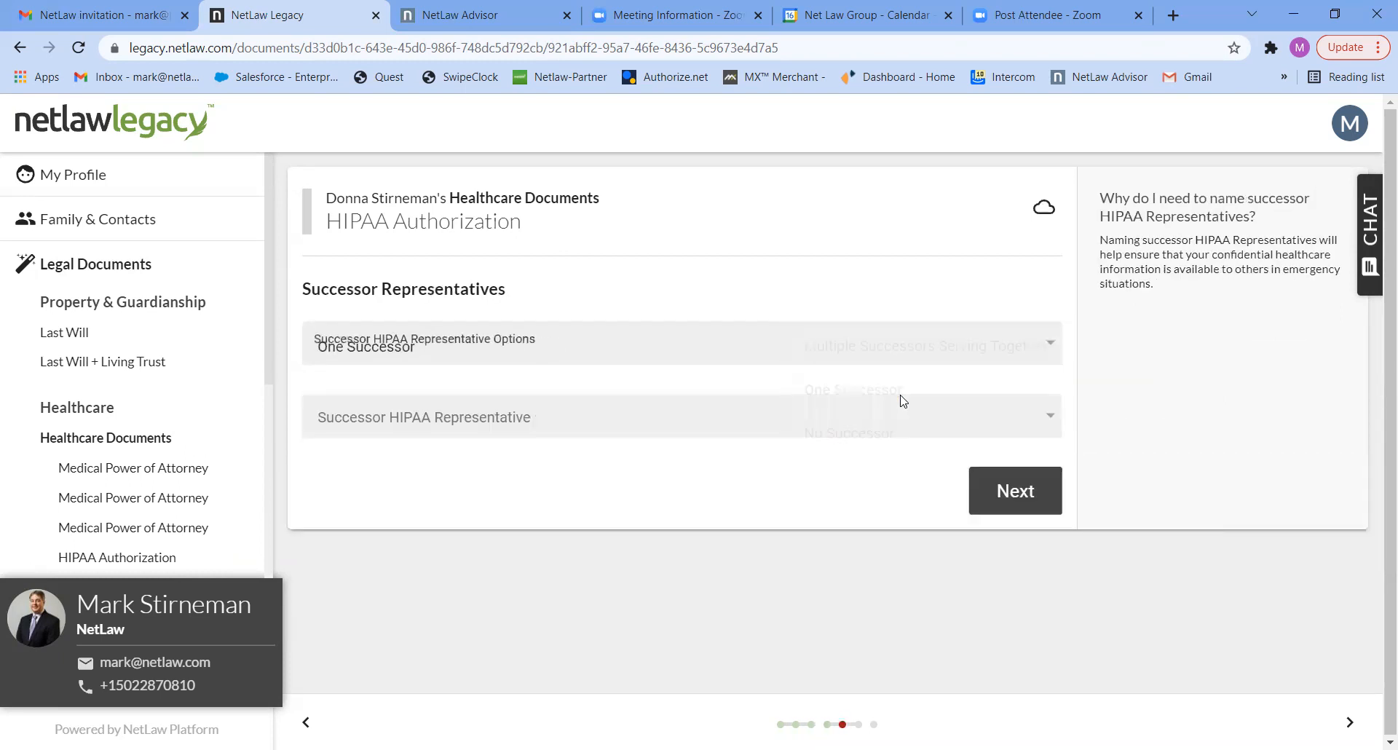
{"action": "left_click", "coordinate": [942, 431]}
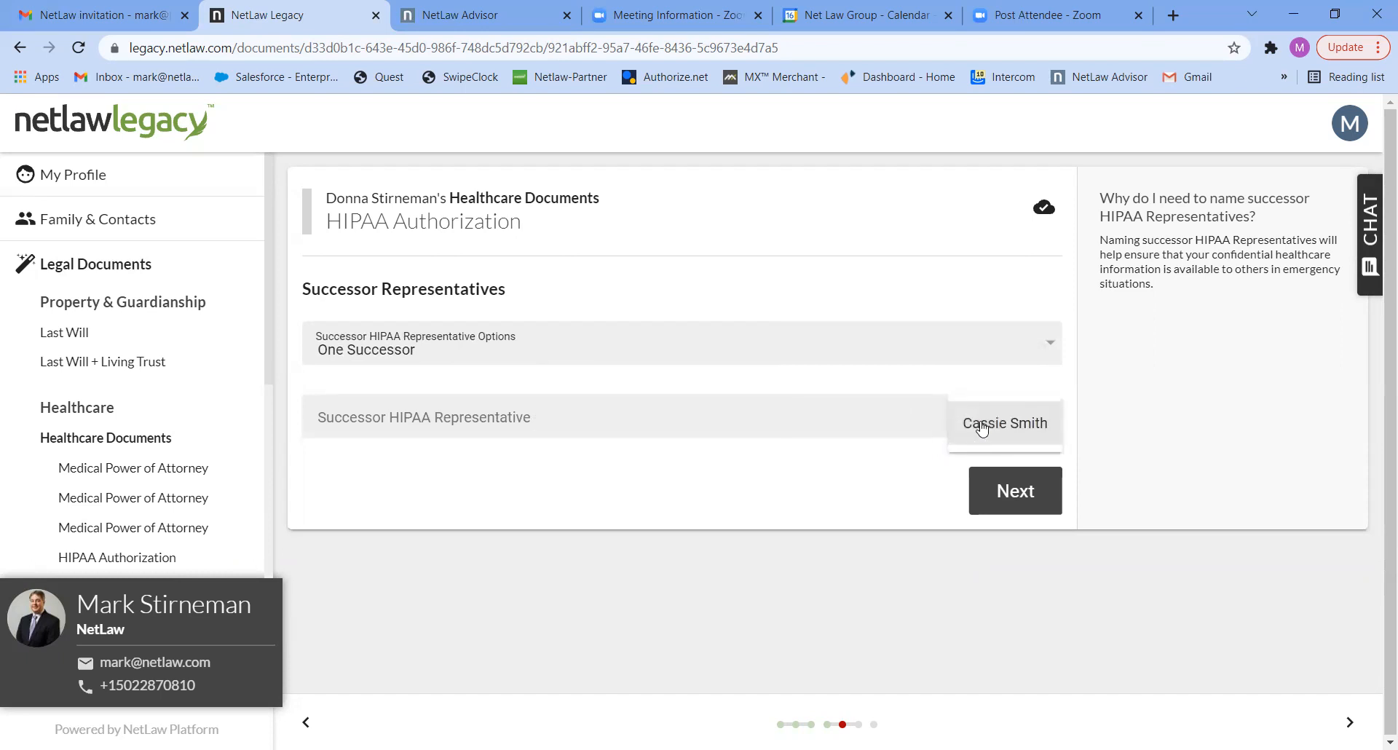
{"action": "left_click", "coordinate": [982, 428]}
{"action": "left_click", "coordinate": [1005, 490]}
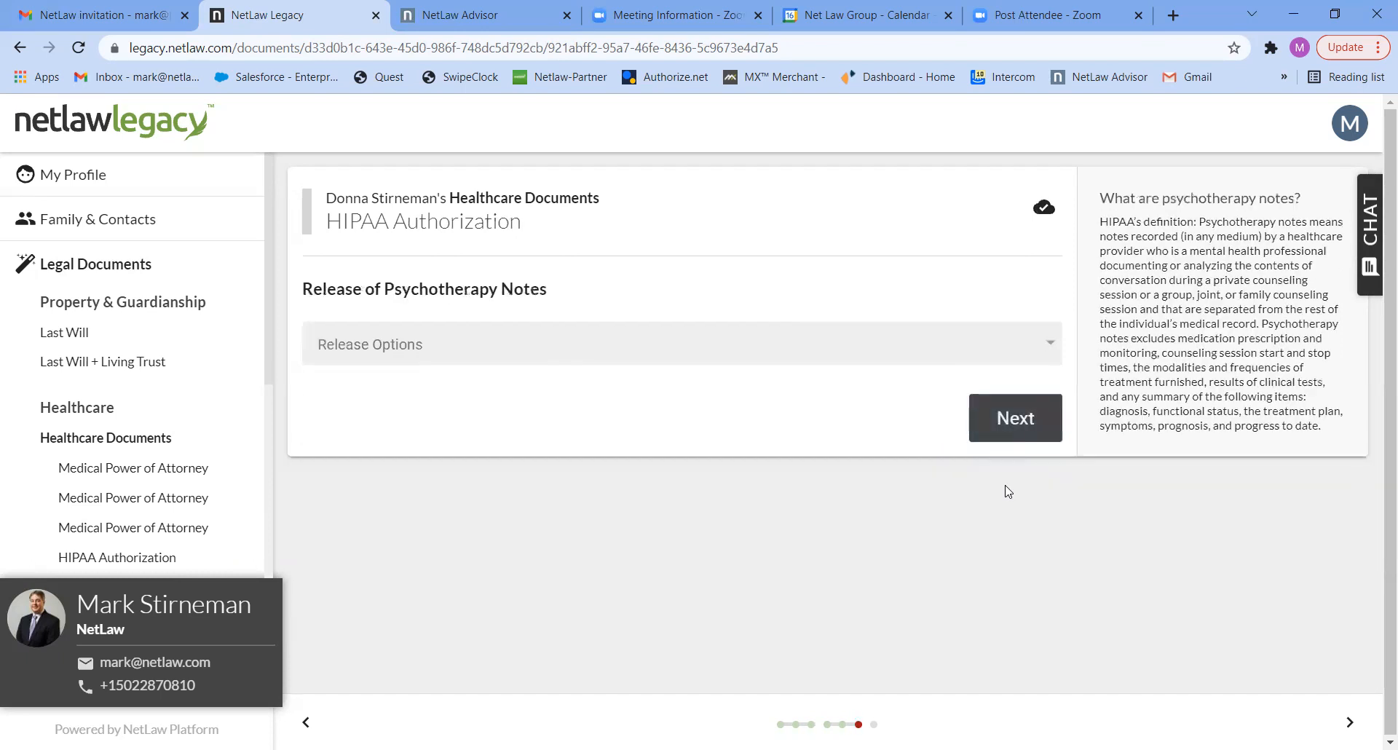
- Set the psychotherapy notes release to "INCLUDE the disclosure of psychotherapy notes" and continue to the organ donation question
{"action": "left_click", "coordinate": [978, 353]}
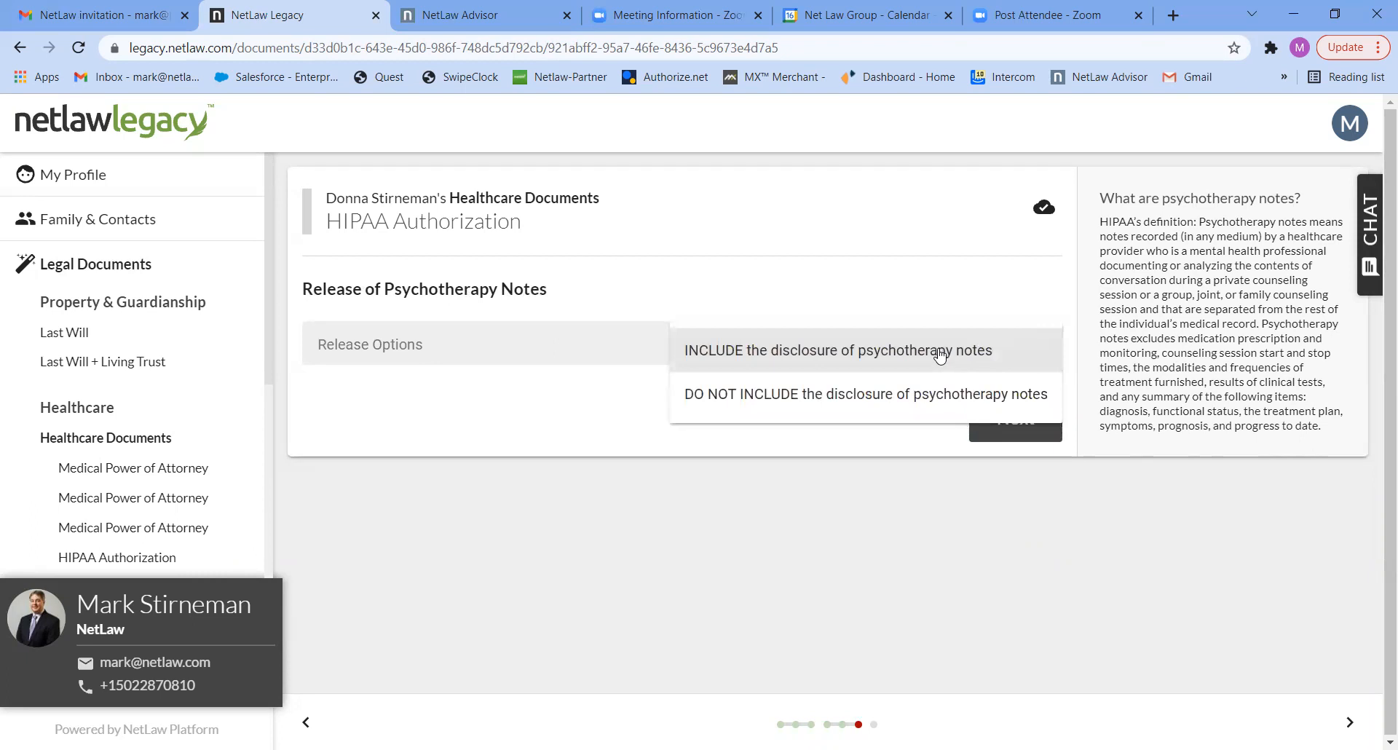
{"action": "left_click", "coordinate": [940, 353]}
{"action": "left_click", "coordinate": [1003, 418]}
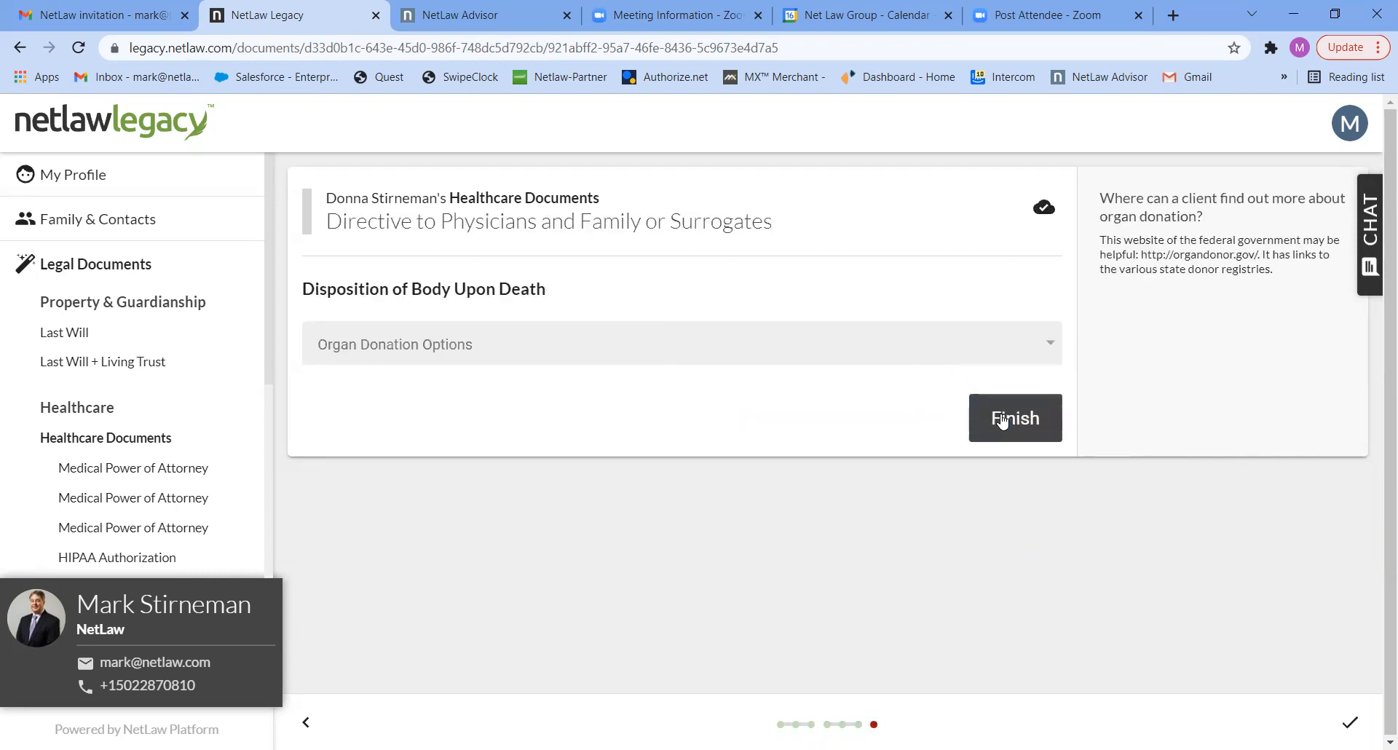
- Set the organ donation option to "DO NOT authorize the giving of all or any part of body upon death" and finish the Healthcare Documents
{"action": "left_click", "coordinate": [853, 347]}
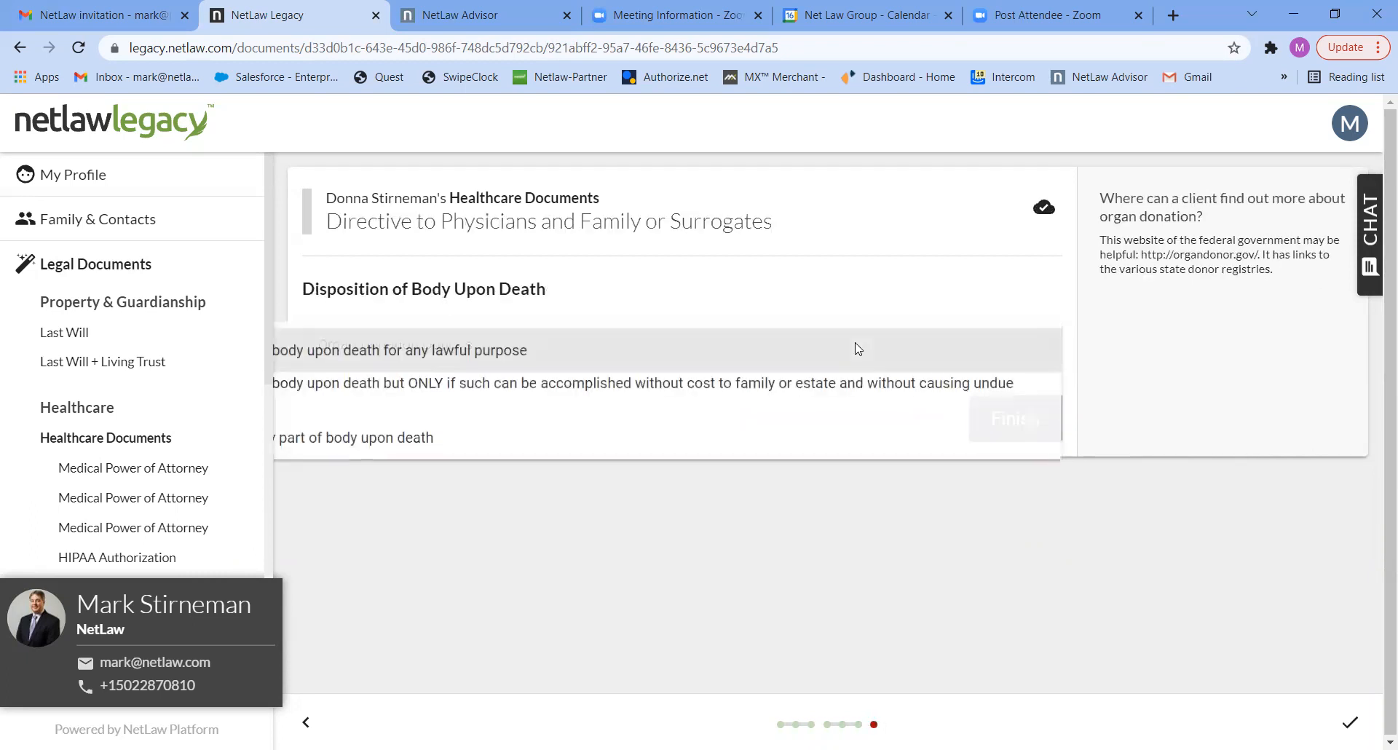
{"action": "left_click", "coordinate": [565, 452]}
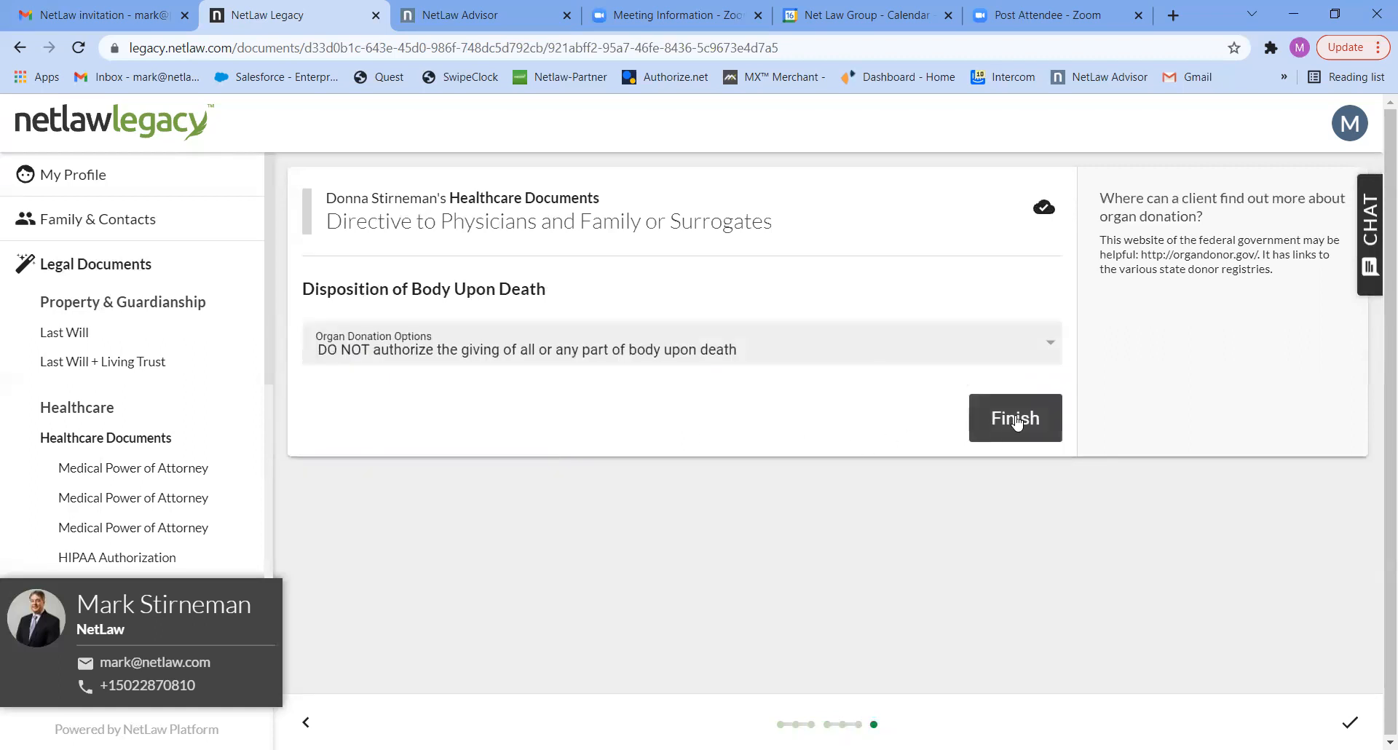
{"action": "left_click", "coordinate": [1018, 423]}
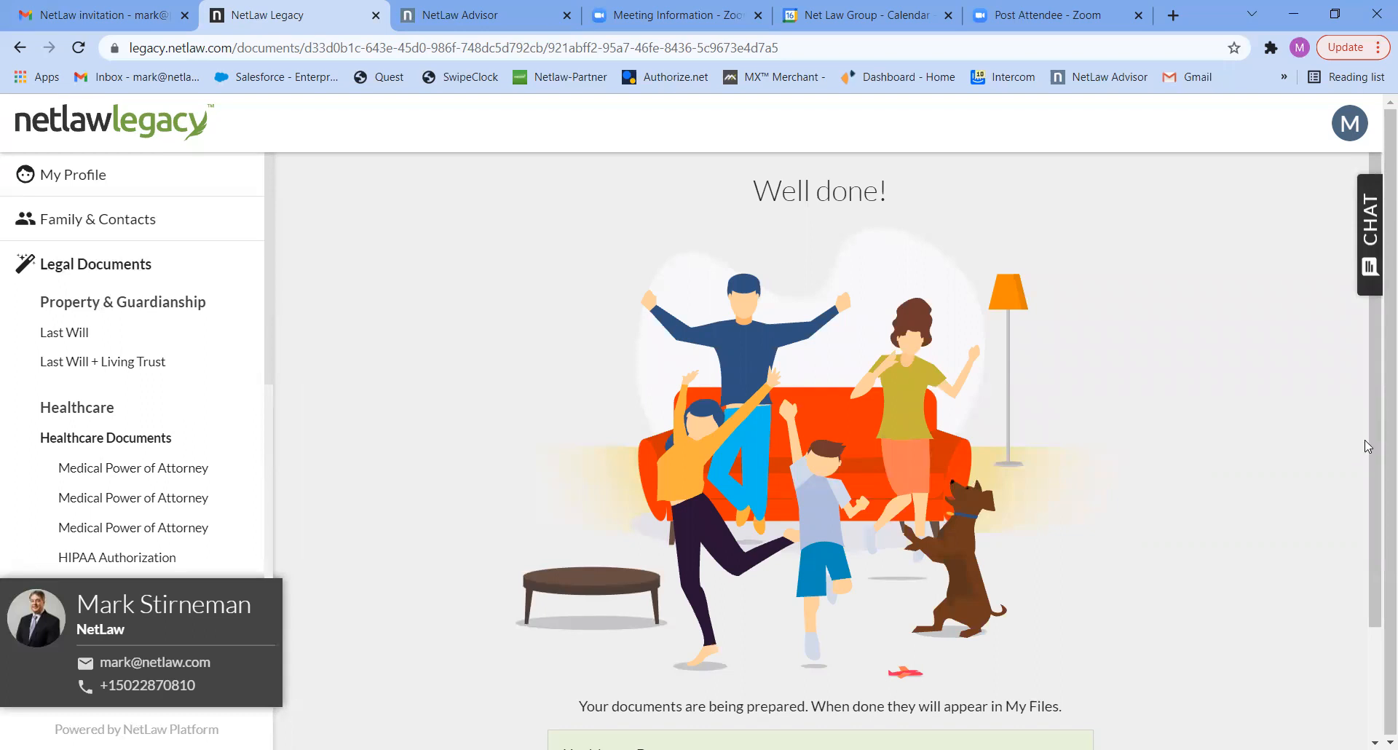
- Start the spouse's Power of Attorney questionnaire, select the account holder as agent, and continue to the successor representatives question
{"action": "scroll", "coordinate": [1366, 615], "scroll_direction": "down", "scroll_amount": 2}
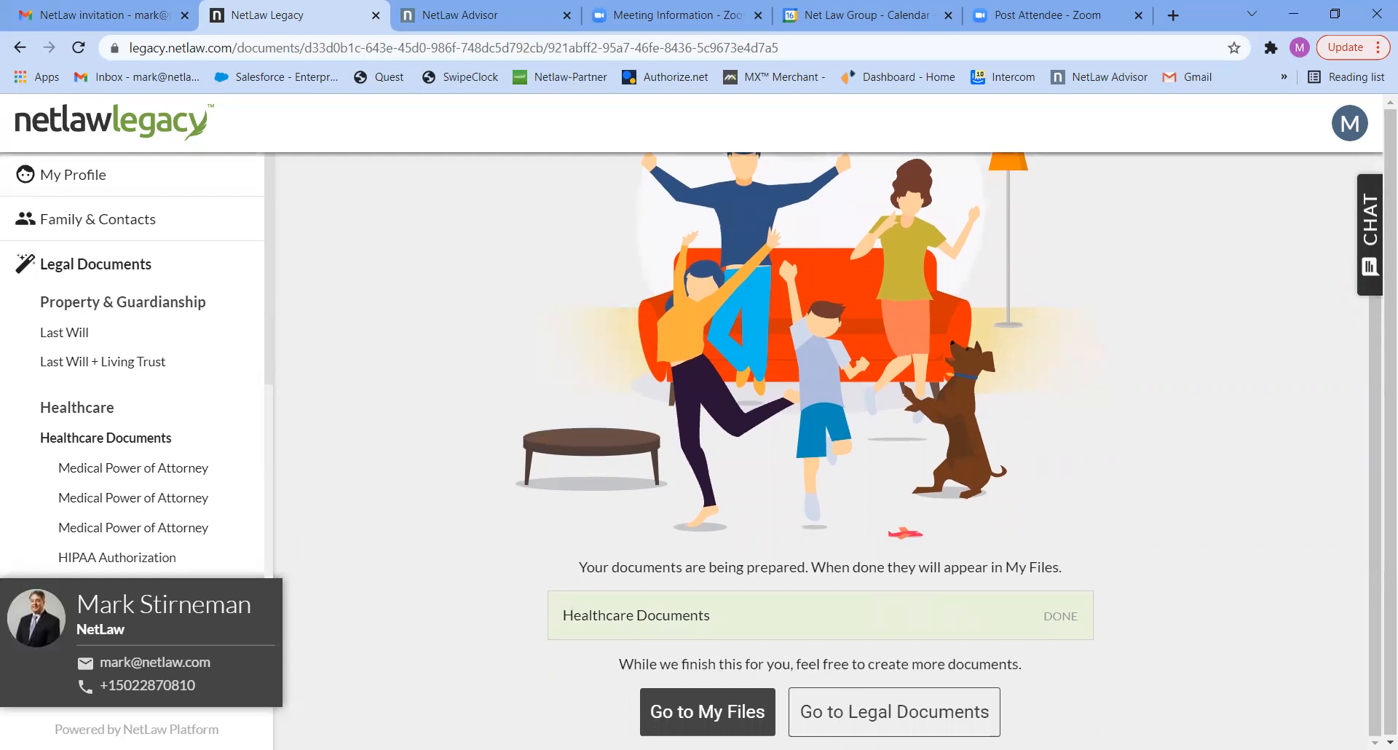
{"action": "left_click", "coordinate": [819, 713]}
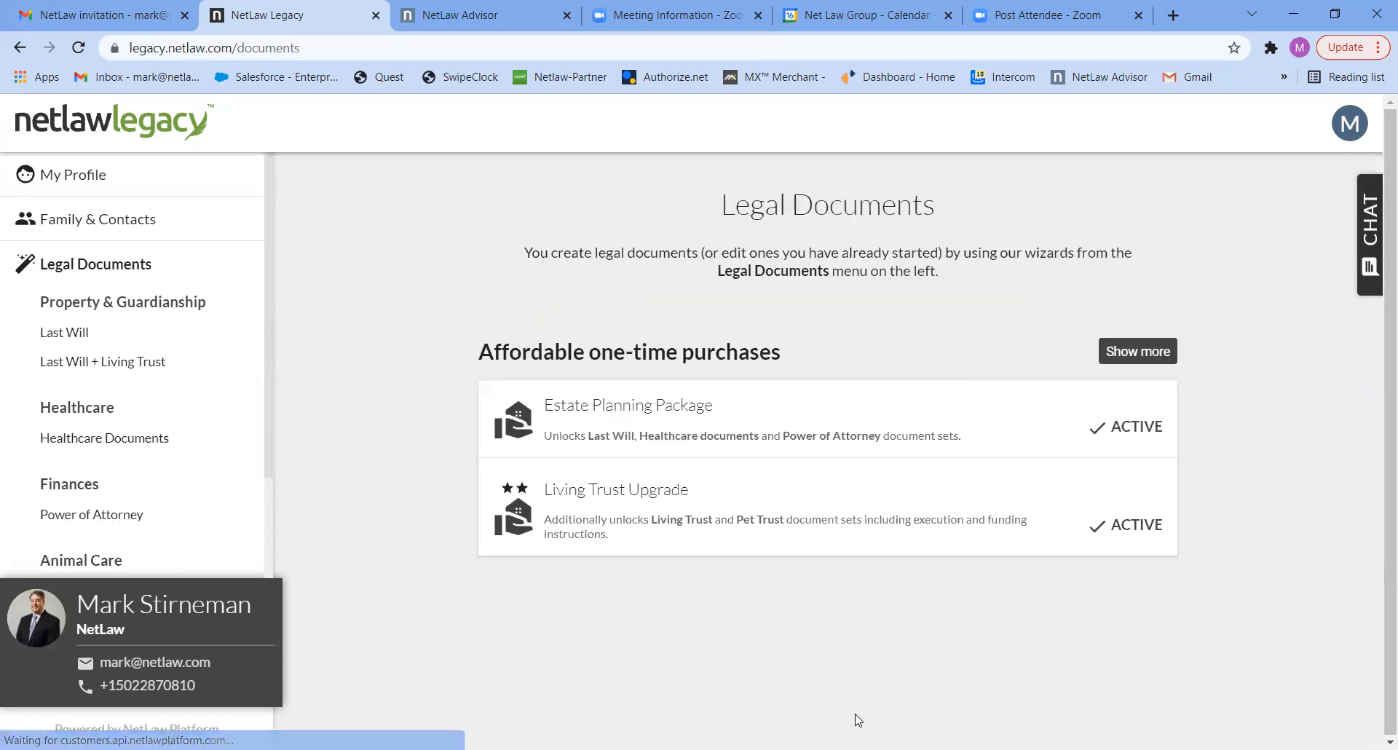
{"action": "left_click", "coordinate": [75, 519]}
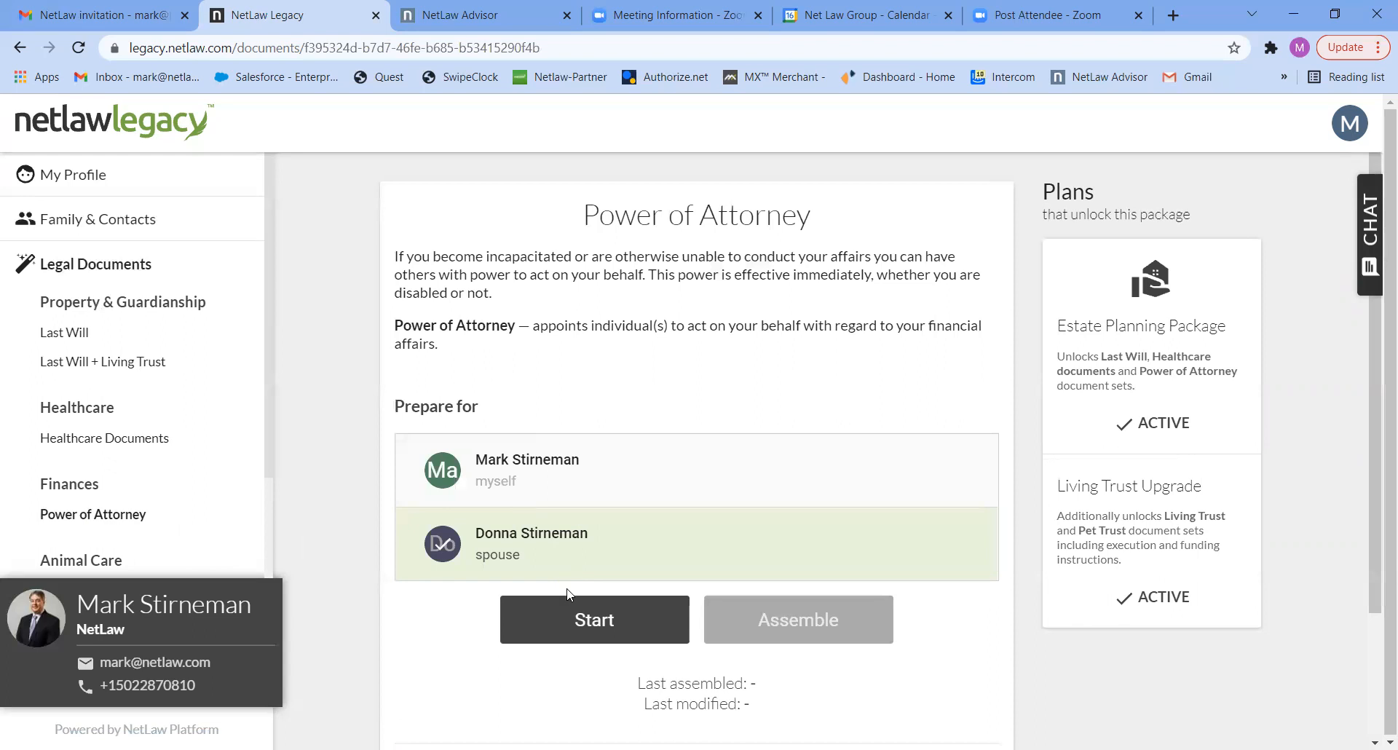
{"action": "left_click", "coordinate": [573, 623]}
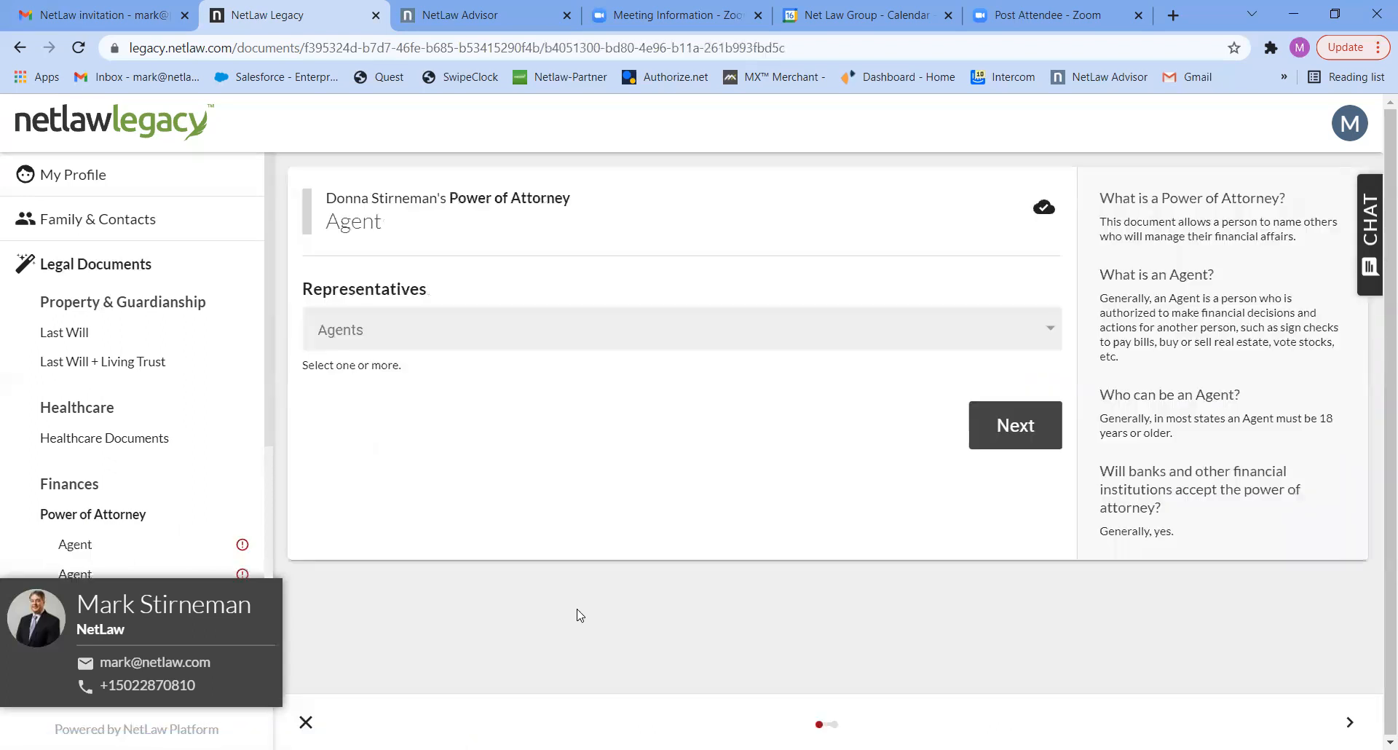
{"action": "left_click", "coordinate": [743, 341]}
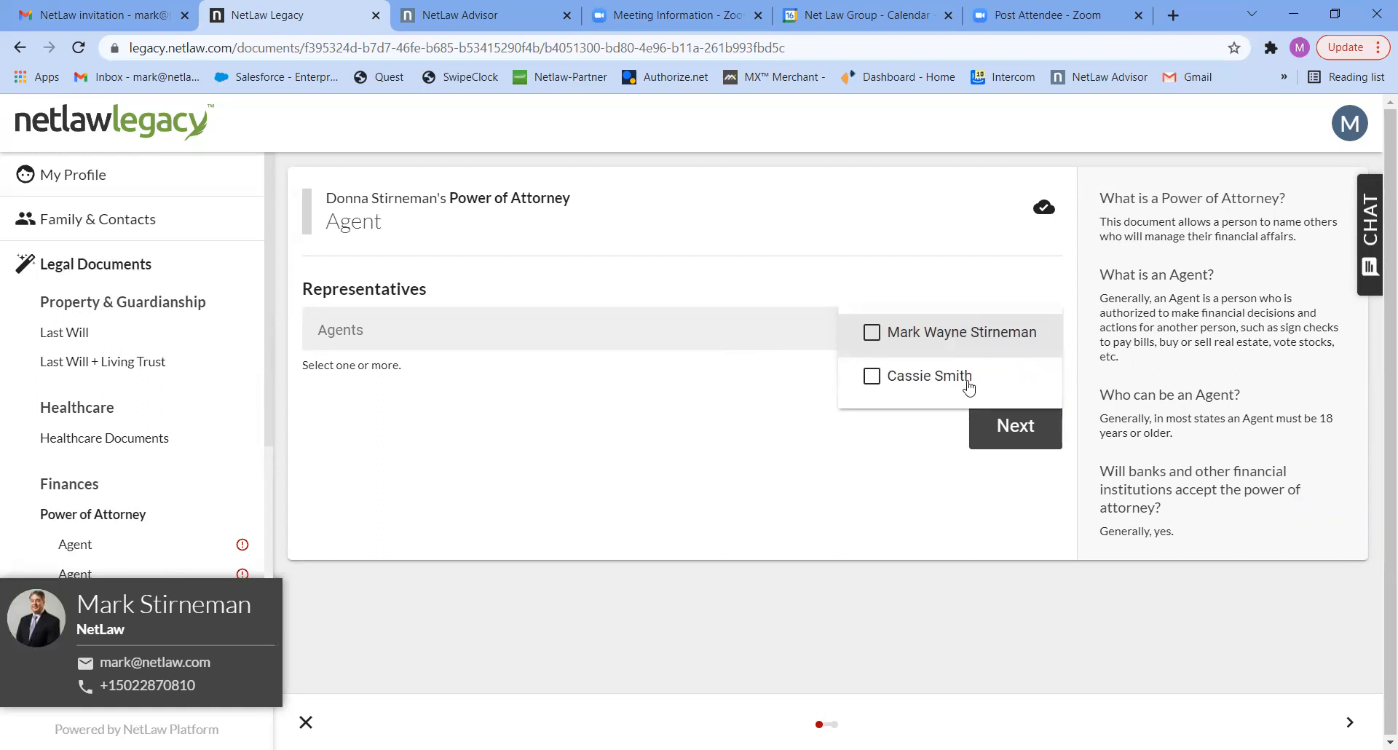
{"action": "left_click", "coordinate": [877, 342]}
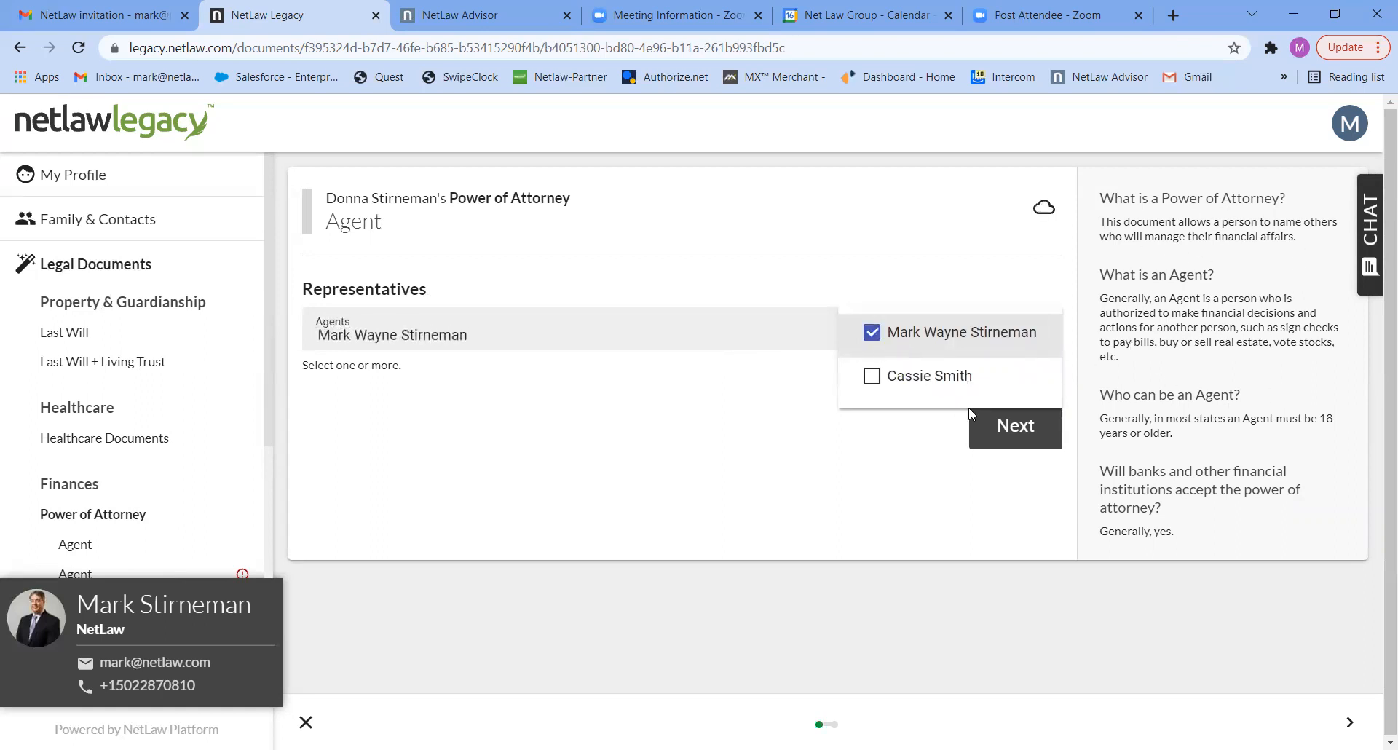
{"action": "left_click", "coordinate": [998, 437]}
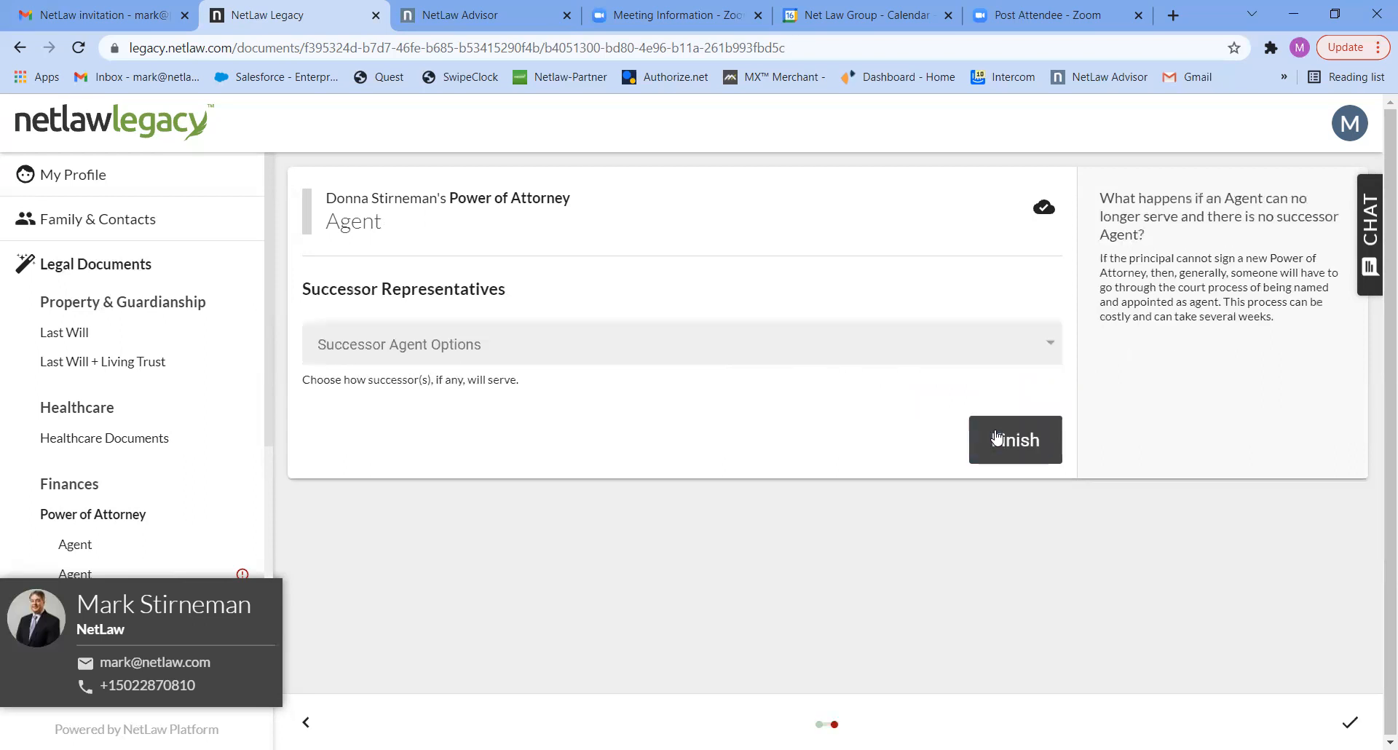
- Choose the successor agent option and a successor contact for the spouse's Power of Attorney, and finish the questionnaire
{"action": "left_click", "coordinate": [939, 352]}
{"action": "left_click", "coordinate": [883, 400]}
{"action": "left_click", "coordinate": [827, 444]}
{"action": "left_click", "coordinate": [948, 445]}
{"action": "left_click", "coordinate": [999, 510]}
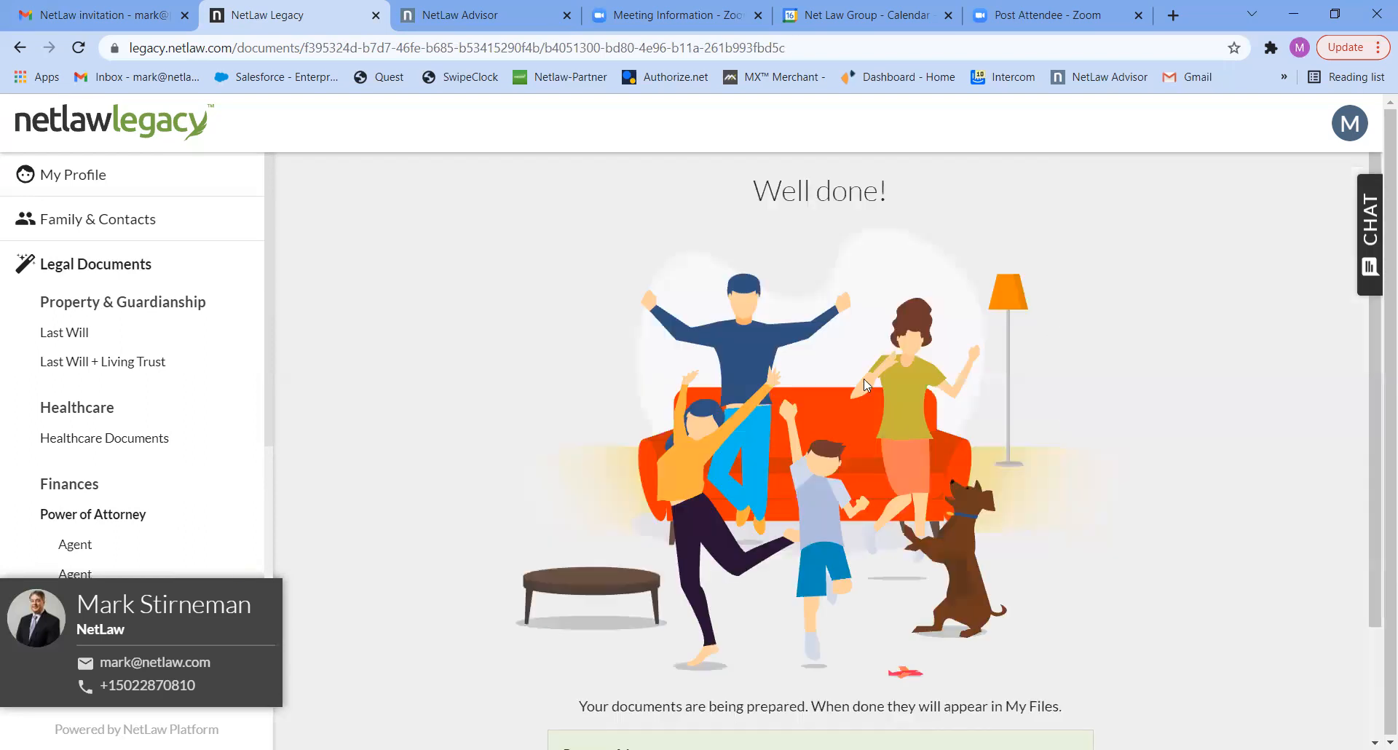
- Open My Files to view the documents prepared from the completed questionnaires
{"action": "scroll", "coordinate": [1378, 372], "scroll_direction": "down", "scroll_amount": 2}
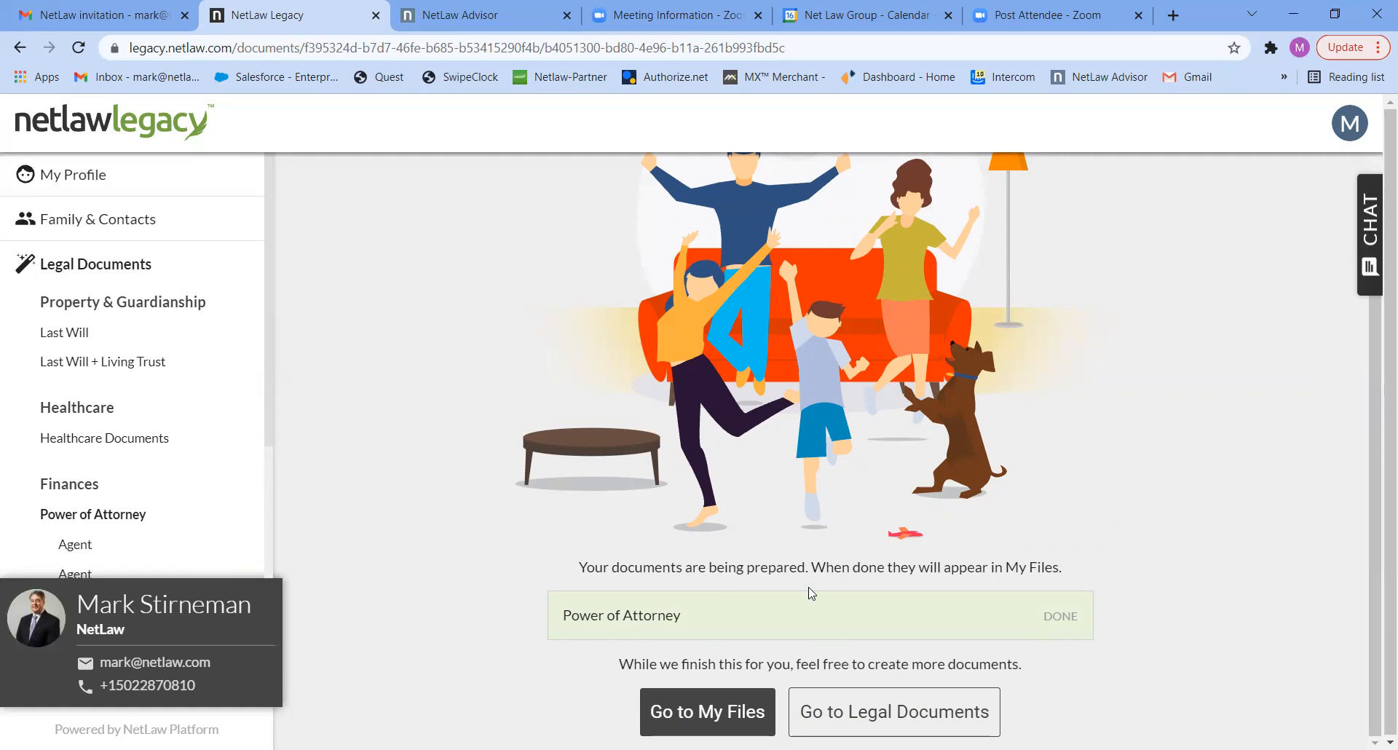
{"action": "left_click", "coordinate": [688, 711]}
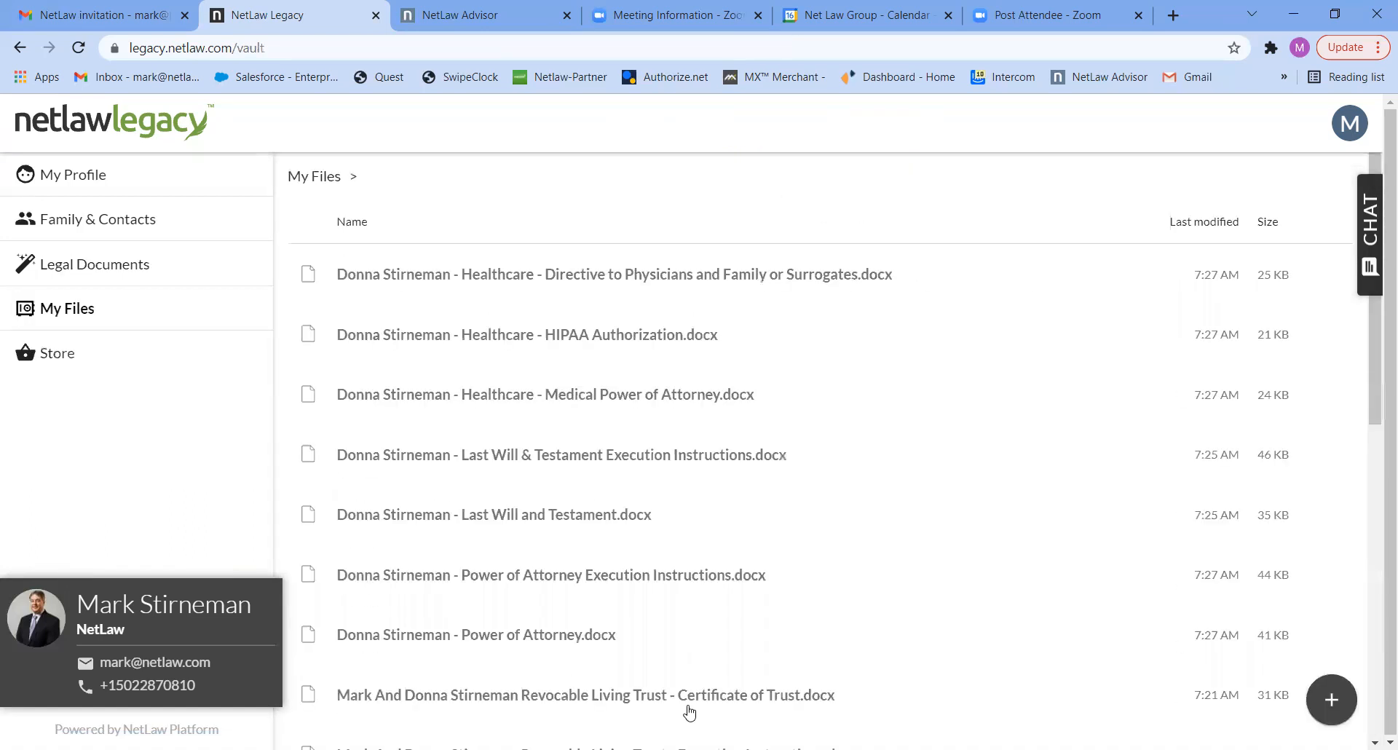